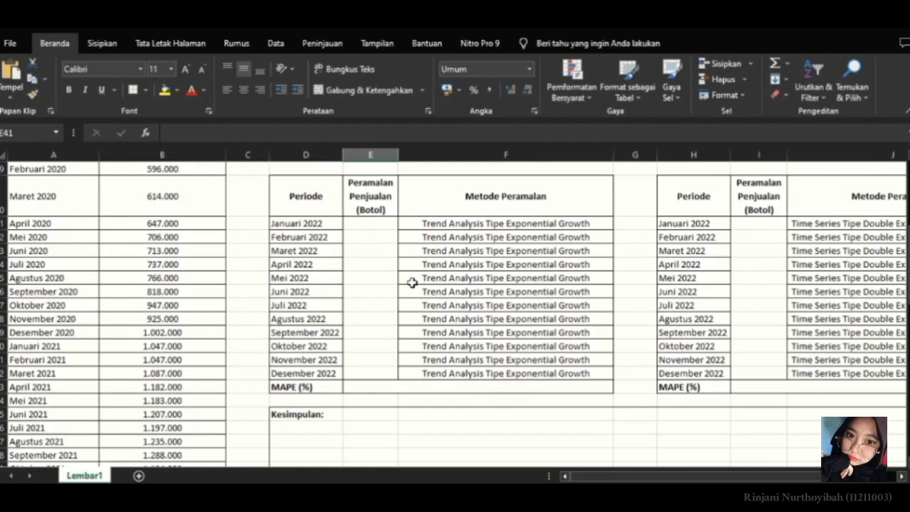
Copy the historical sales table A5:B41, covering the Periode and Penjualan (Botol) columns including their headers
scroll(411, 282, "up", 9)
left_click_drag(34, 252, 152, 442)
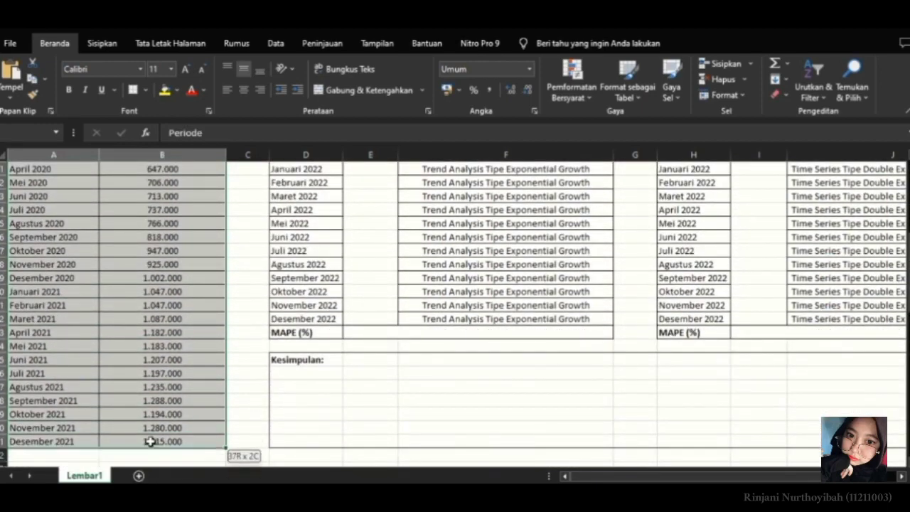
right_click(125, 298)
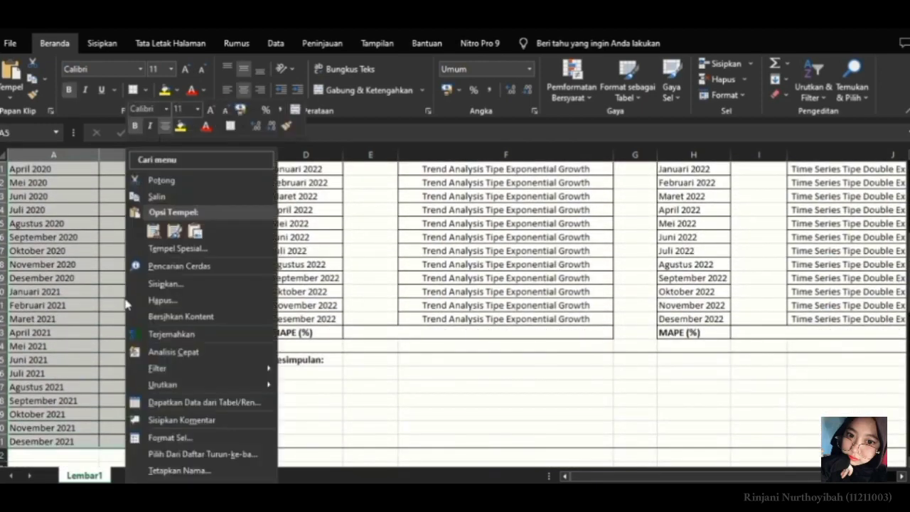
left_click(179, 198)
scroll(180, 284, "up", 7)
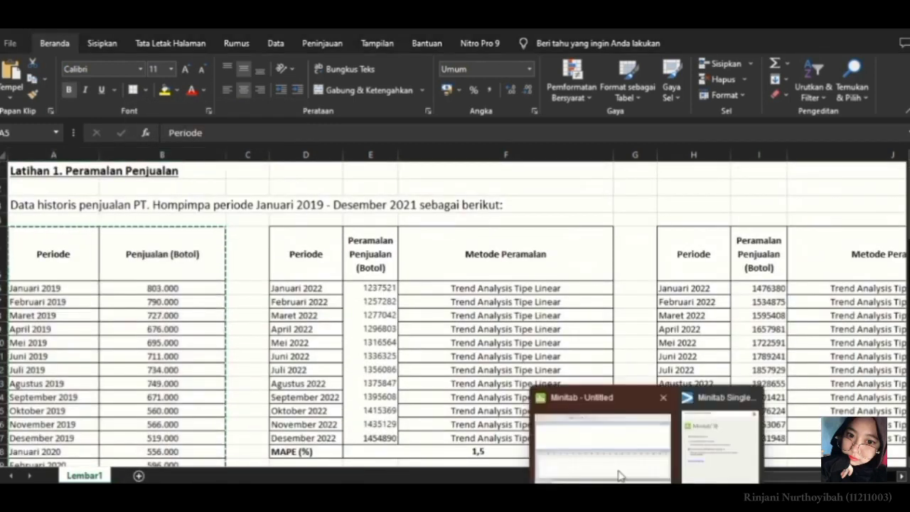
Switch to Minitab, launch its trial version, and paste the copied table into Worksheet 1 starting at the C1 column-name cell
left_click(618, 466)
left_click(563, 453)
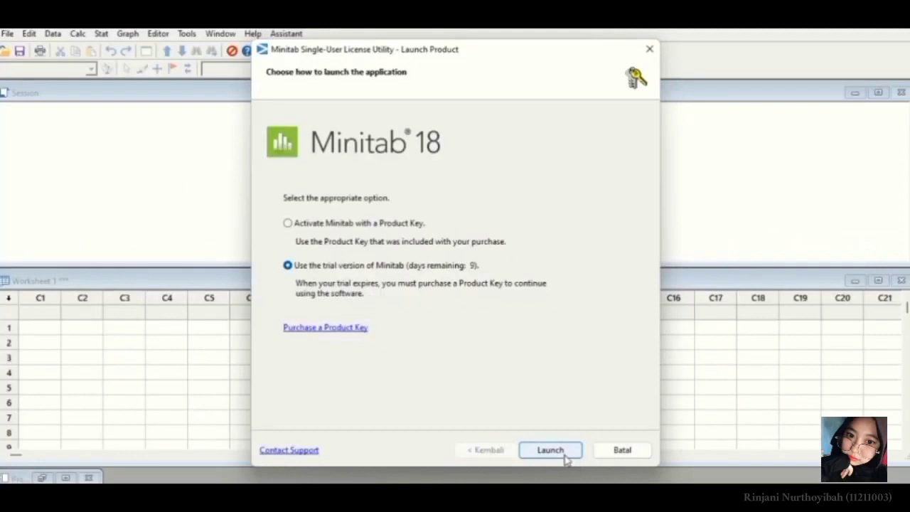
left_click(38, 315)
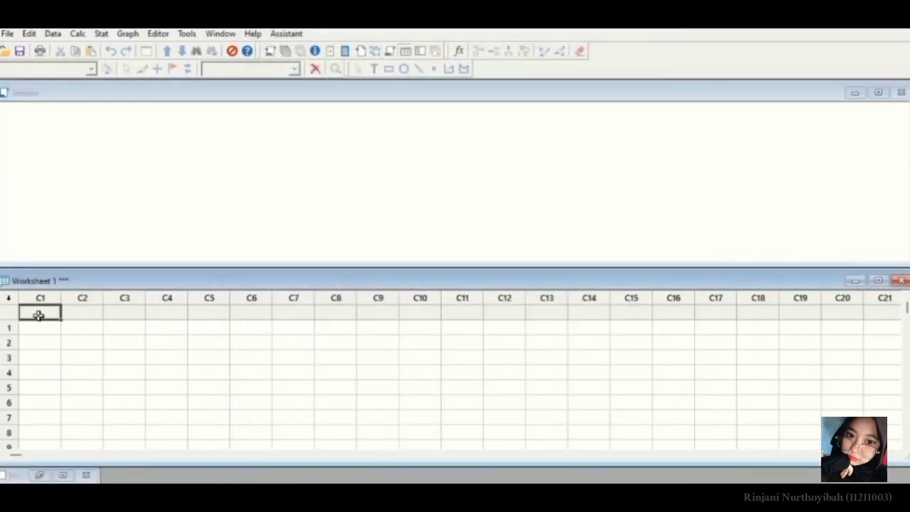
right_click(38, 315)
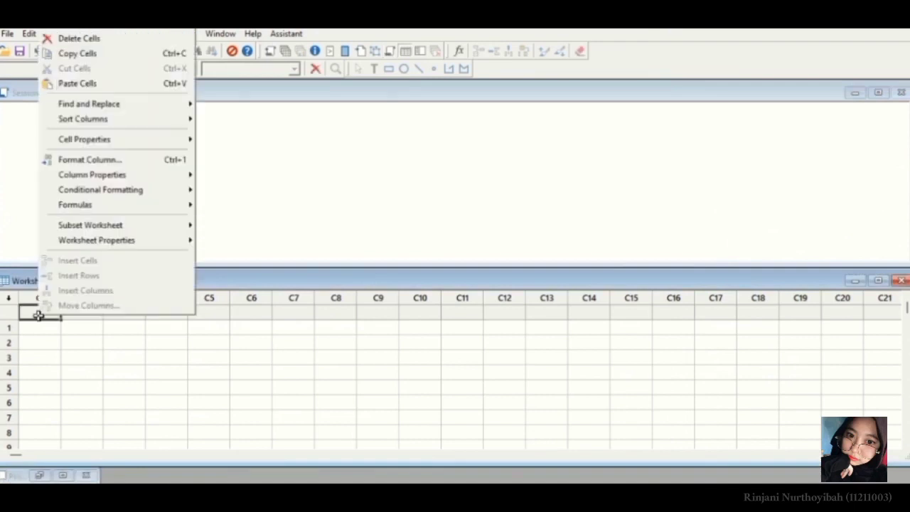
left_click(91, 83)
left_click(227, 398)
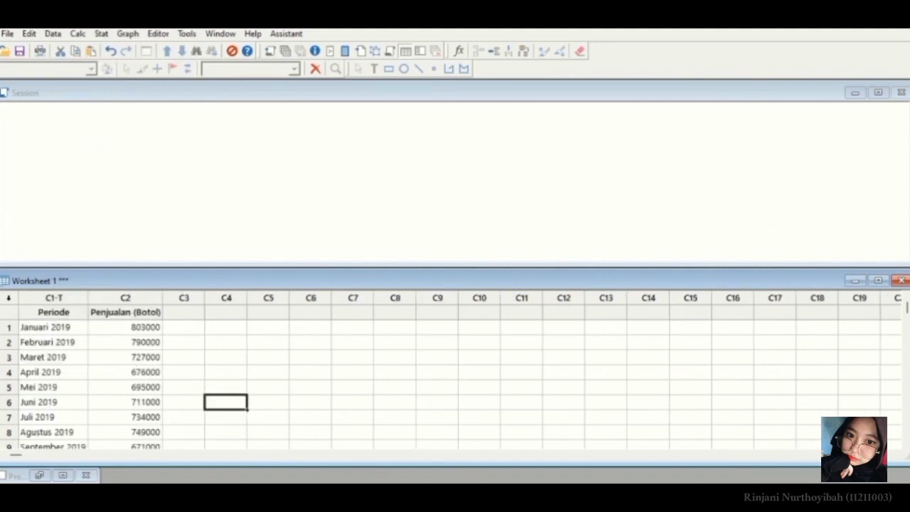
Start a time series Trend Analysis with Penjualan (Botol) as the variable and Exponential growth as the model type
left_click(103, 36)
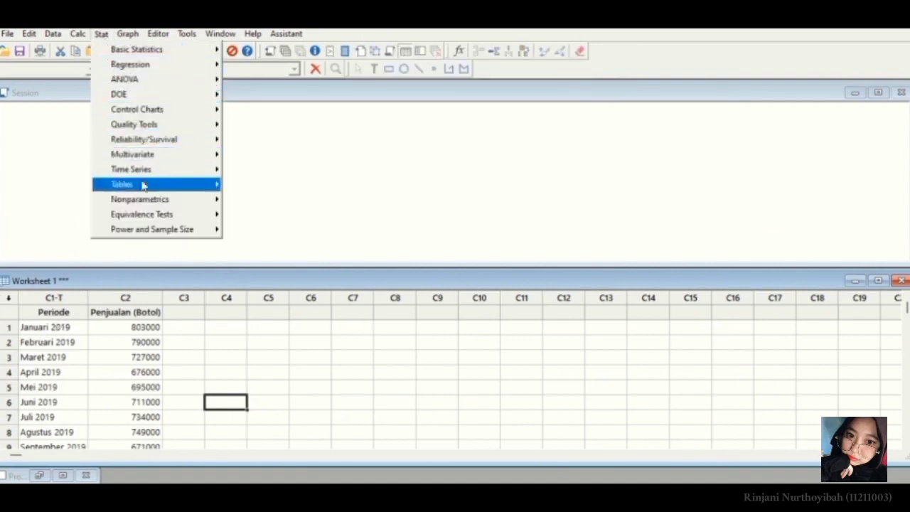
mouse_move(143, 180)
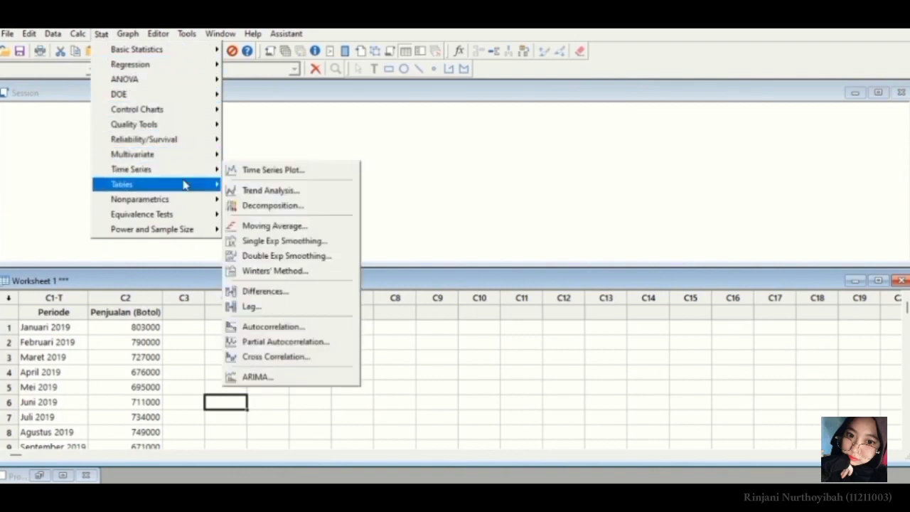
left_click(248, 194)
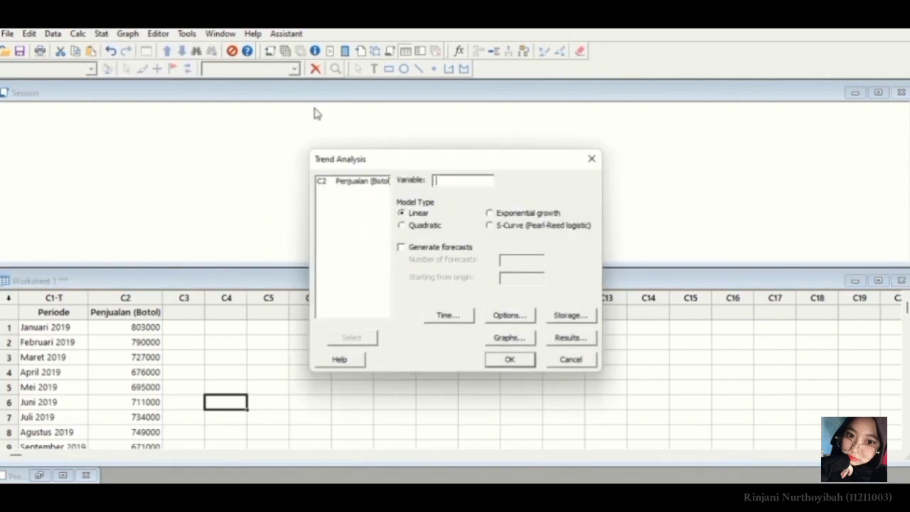
double_click(354, 182)
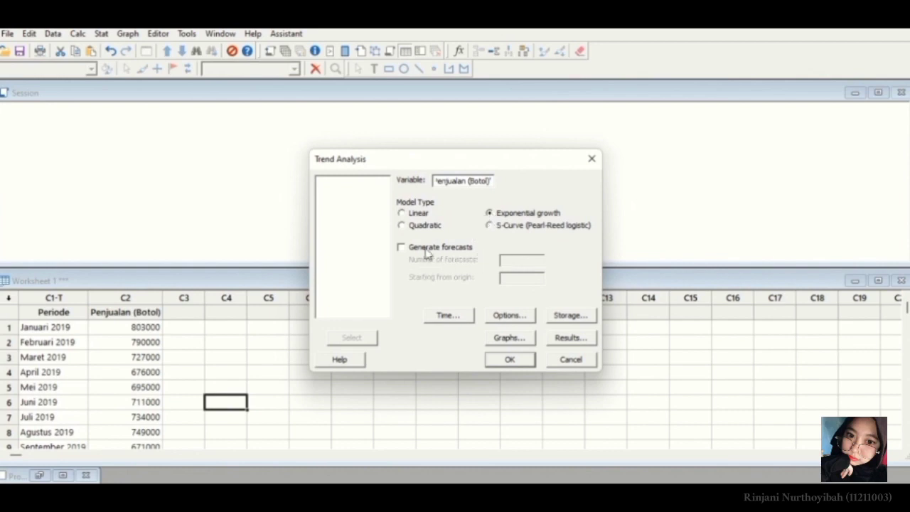
Generate 12 forecasts starting from origin 36 and run the trend analysis
left_click(405, 249)
left_click(526, 261)
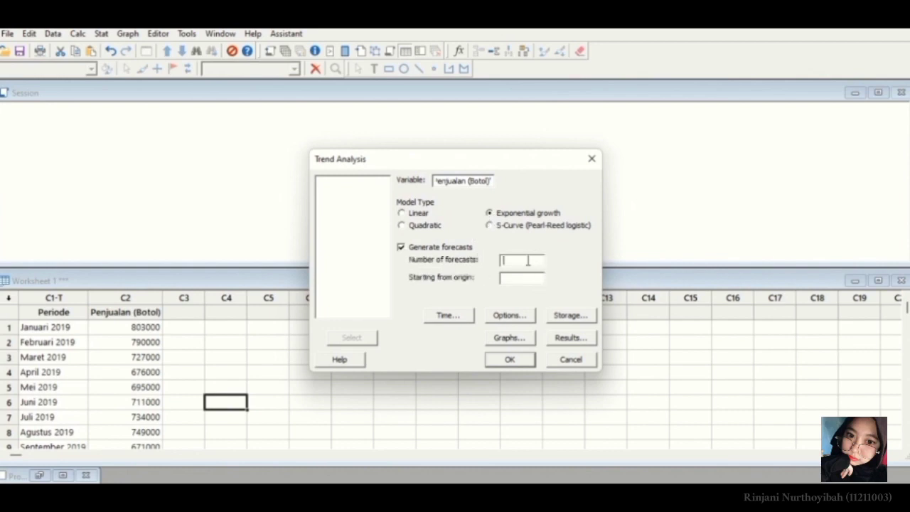
type("12")
left_click(530, 278)
type("36")
left_click(523, 360)
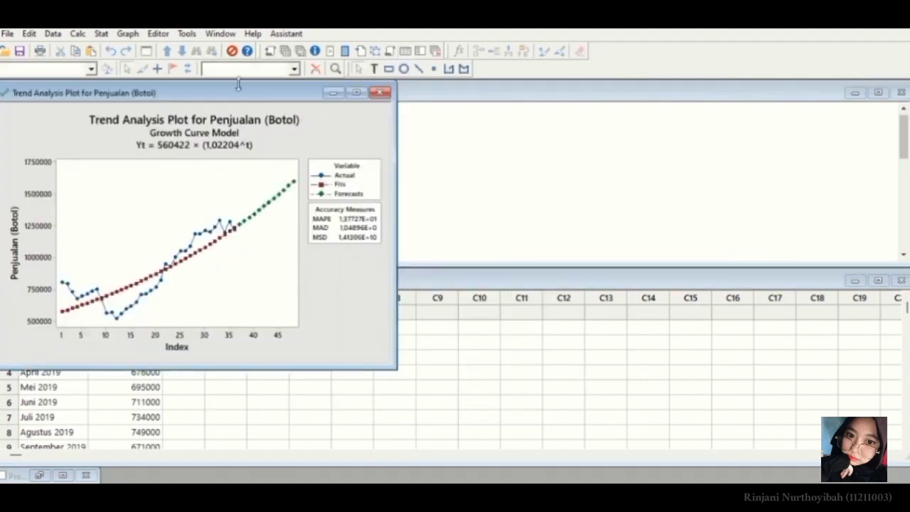
Move the trend plot aside and examine the method, fitted trend equation, accuracy measures and forecasts in the Session output
left_click_drag(238, 102, 712, 149)
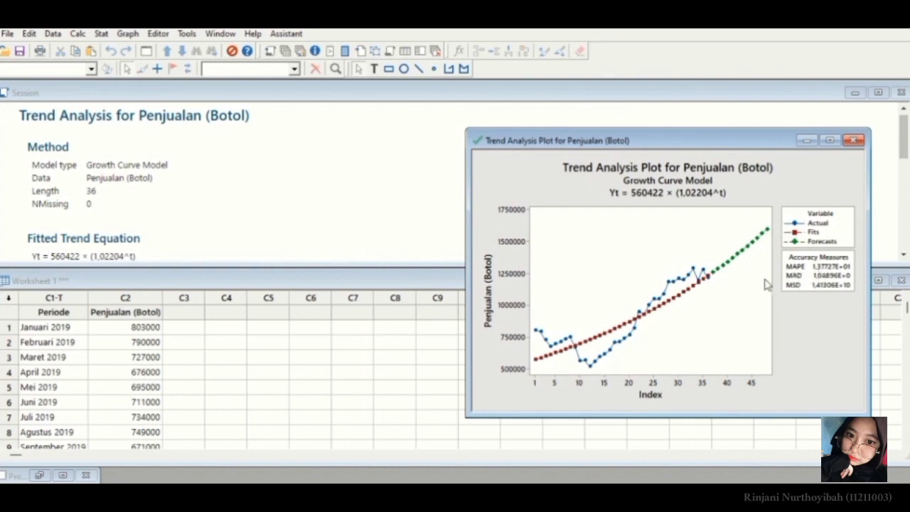
left_click(317, 186)
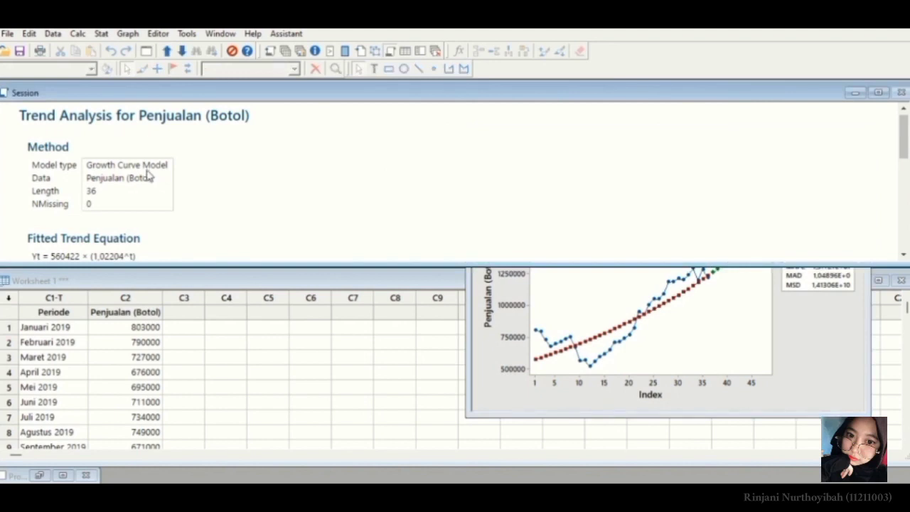
scroll(148, 175, "down", 5)
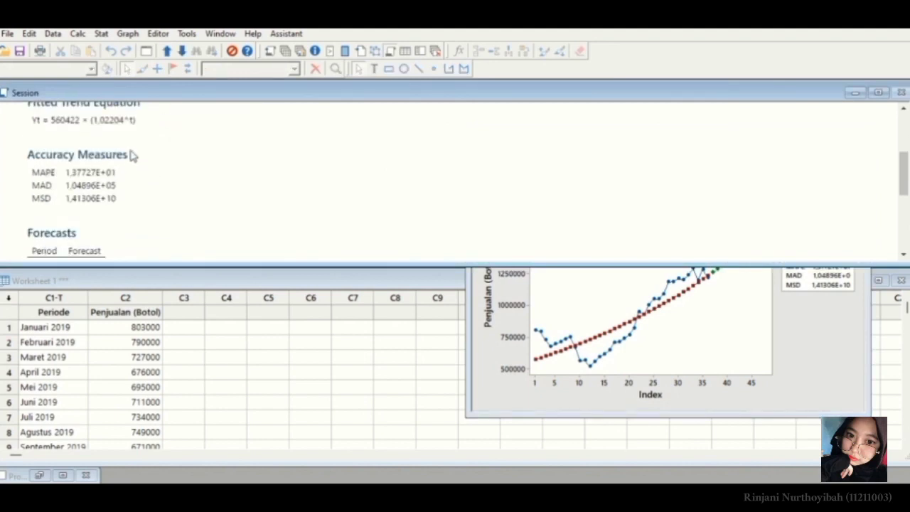
scroll(134, 155, "up", 5)
scroll(96, 163, "down", 3)
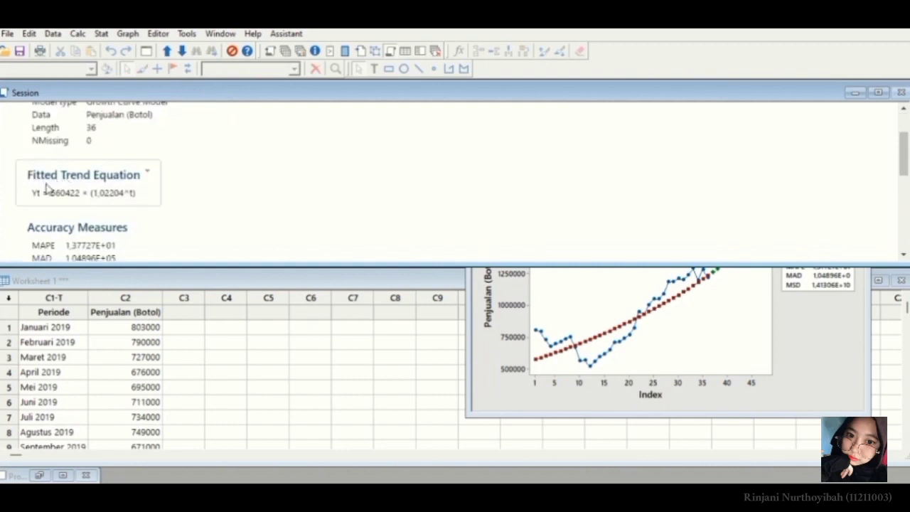
scroll(93, 177, "down", 6)
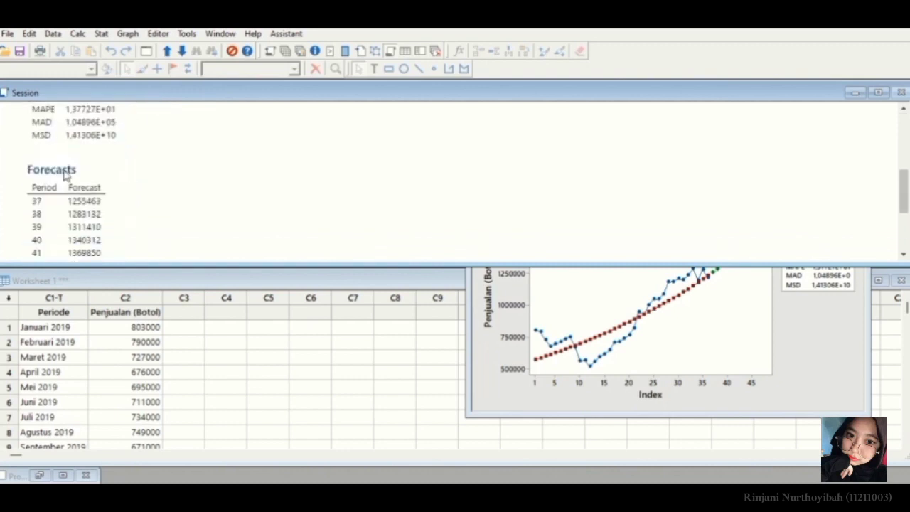
scroll(64, 174, "up", 3)
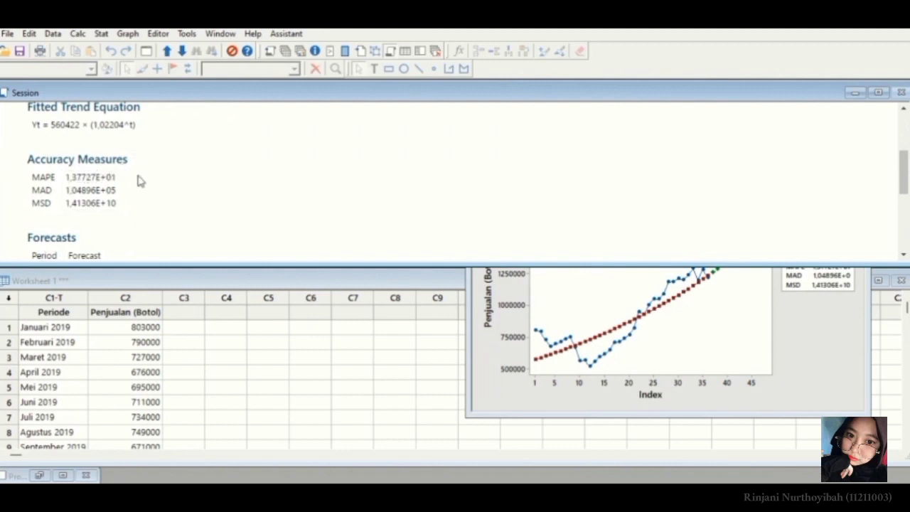
Copy the Forecast column from the Forecasts table in the Session output
scroll(135, 188, "down", 3)
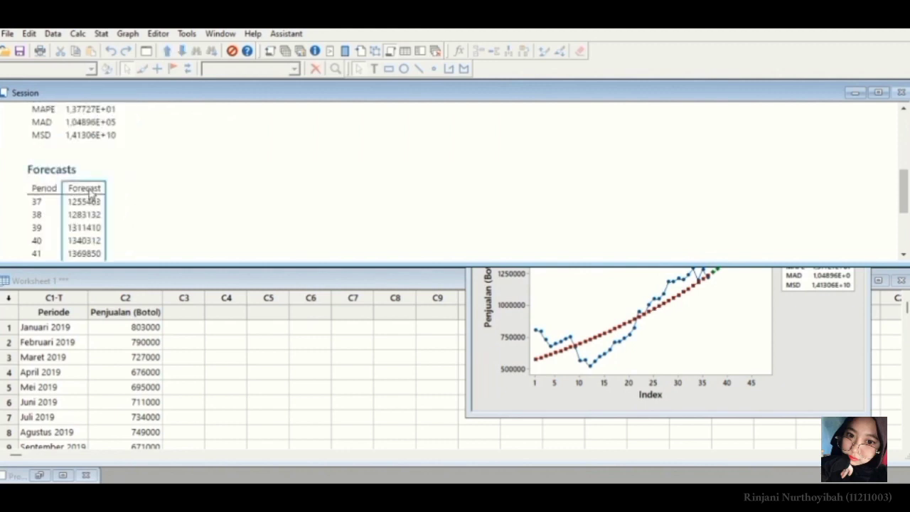
right_click(88, 192)
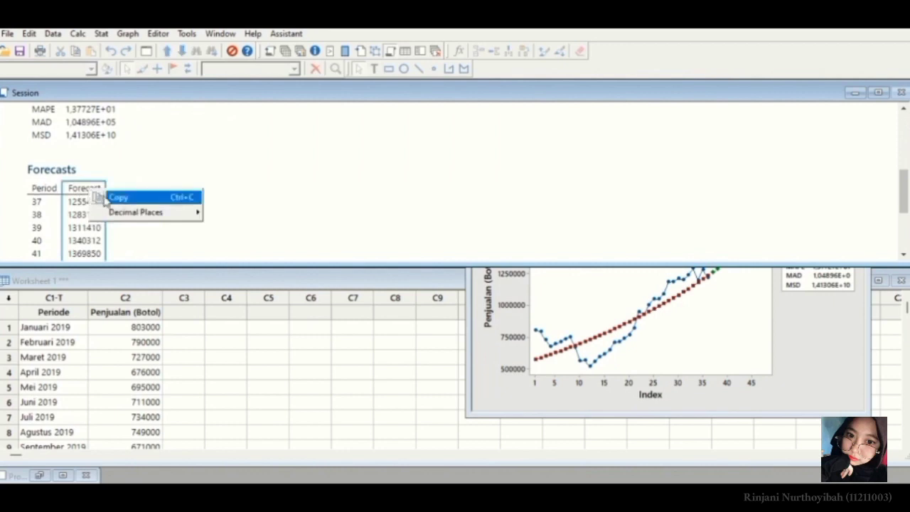
left_click(103, 198)
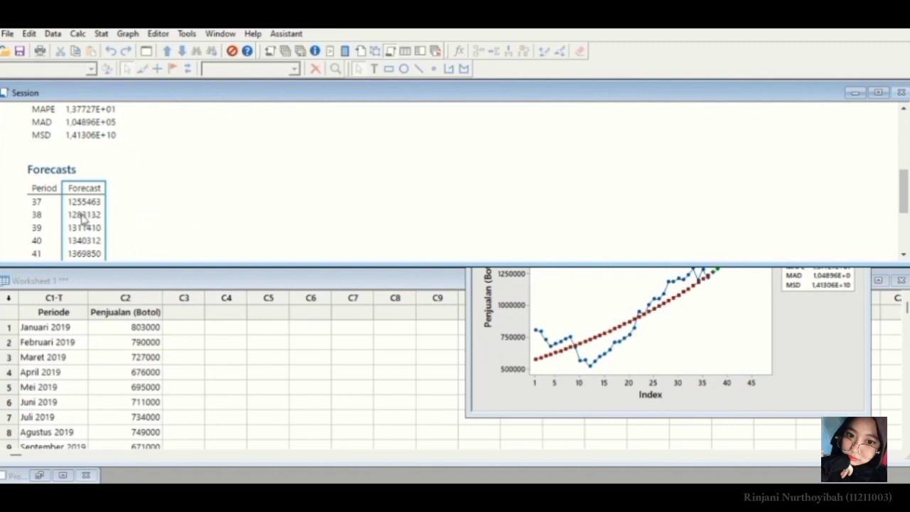
right_click(82, 220)
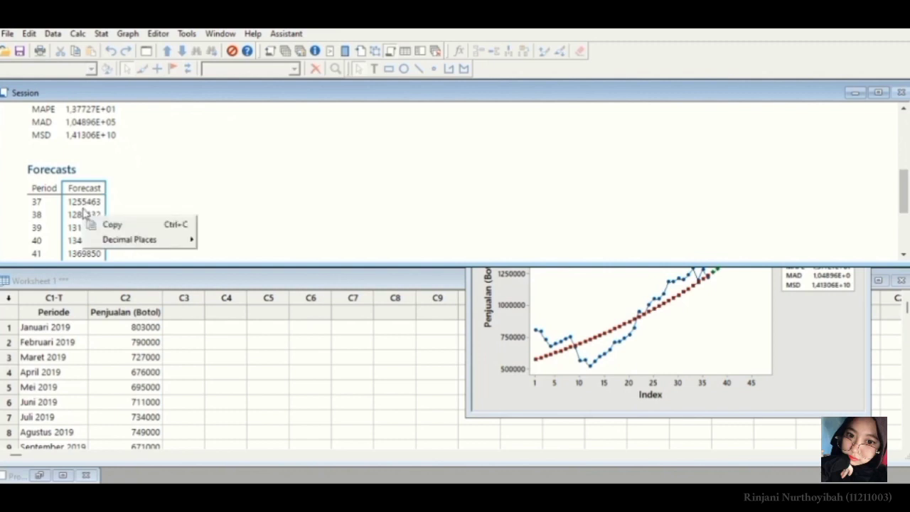
left_click(127, 225)
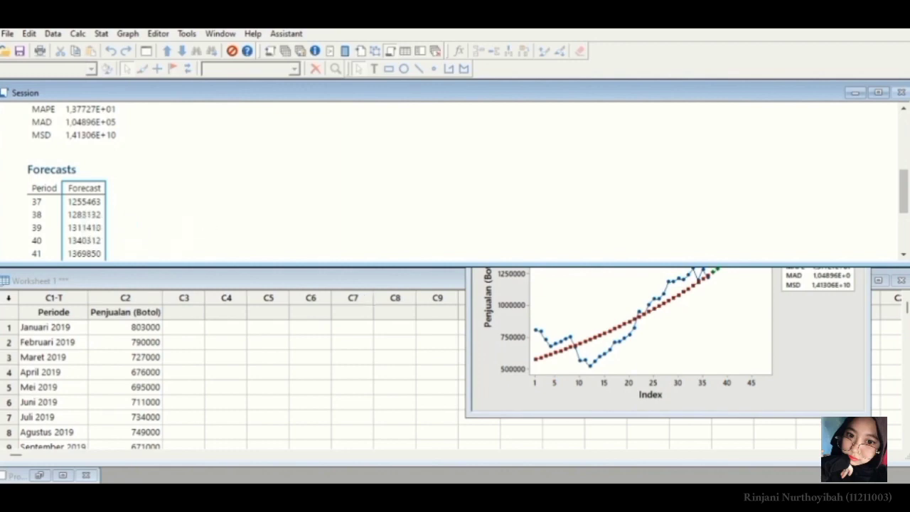
Switch to Excel and paste the Forecast column at G47, beside the existing forecast columns, matching the destination formatting
key("alt+Tab")
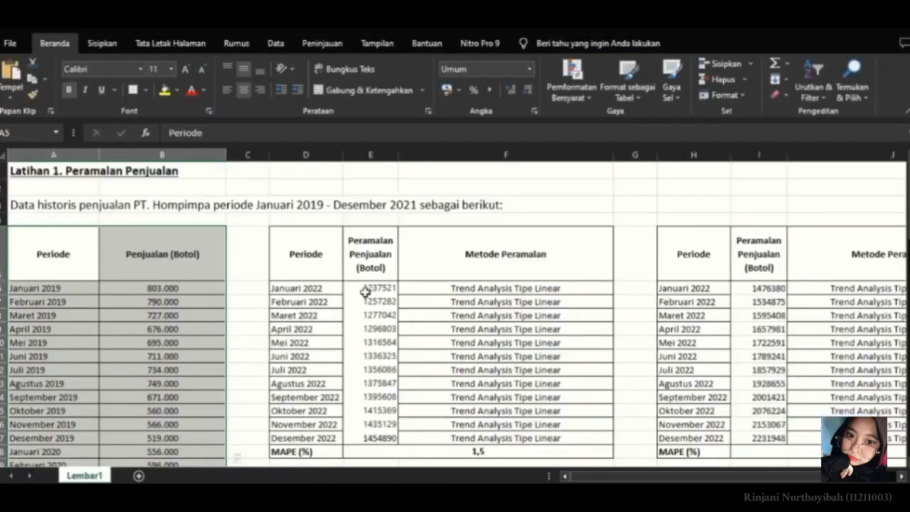
scroll(371, 222, "down", 3)
scroll(371, 222, "down", 12)
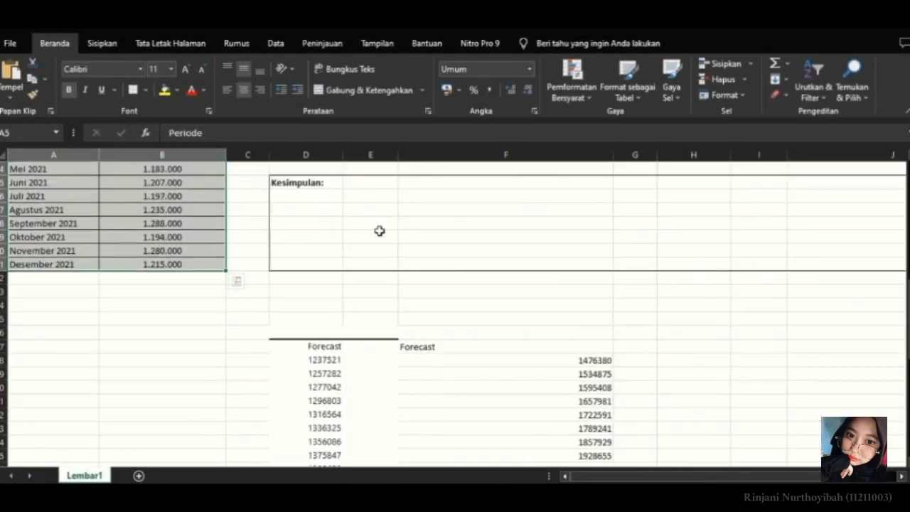
left_click(635, 186)
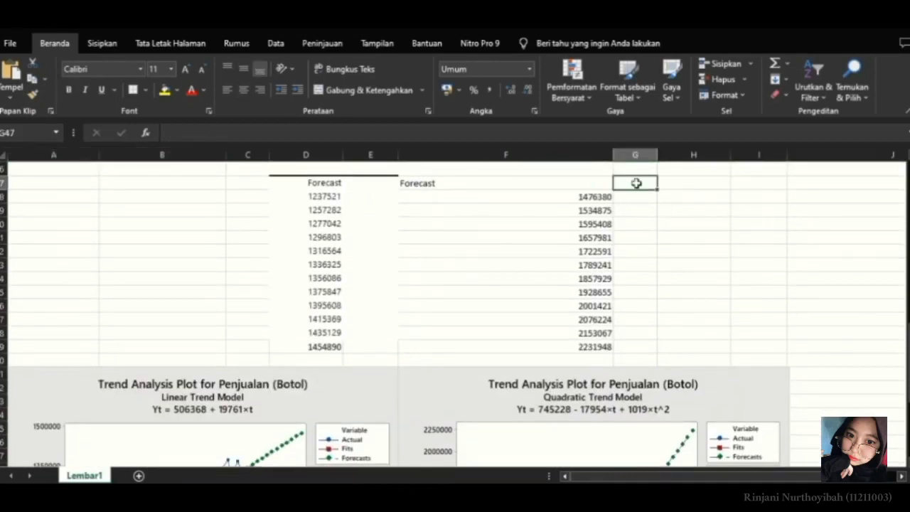
right_click(636, 183)
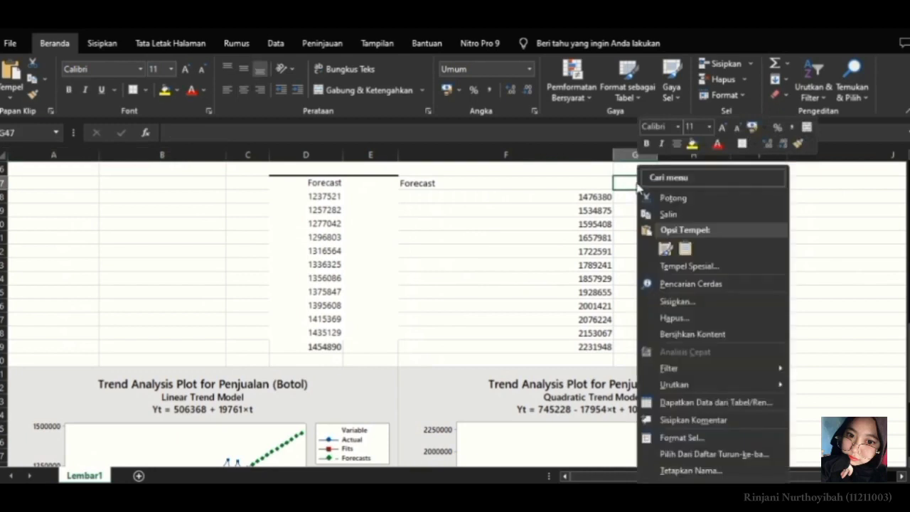
left_click(684, 249)
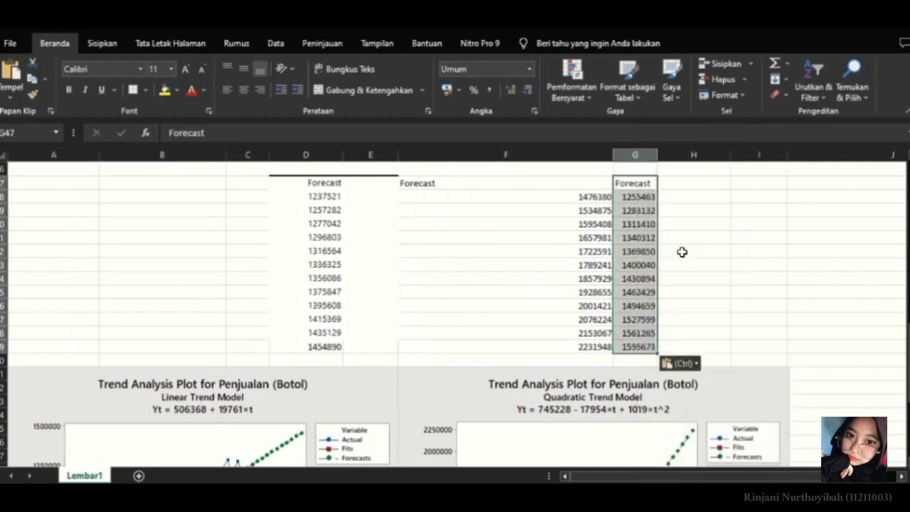
Copy the forecast values in G48:G59 without the Forecast header
left_click(639, 320)
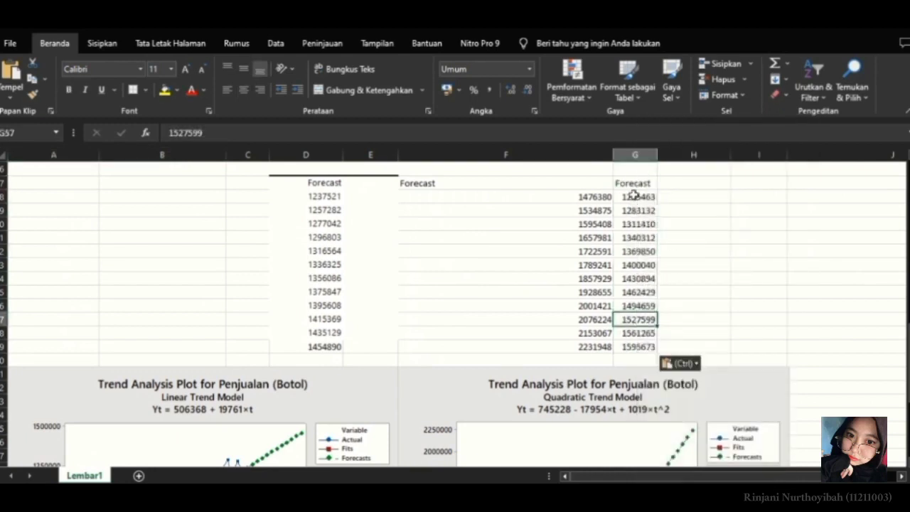
left_click_drag(633, 198, 631, 341)
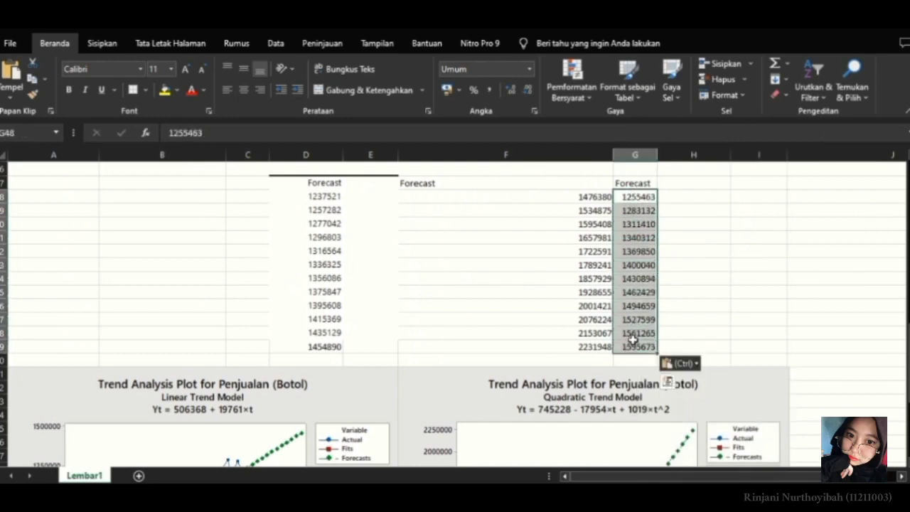
right_click(637, 321)
left_click(690, 223)
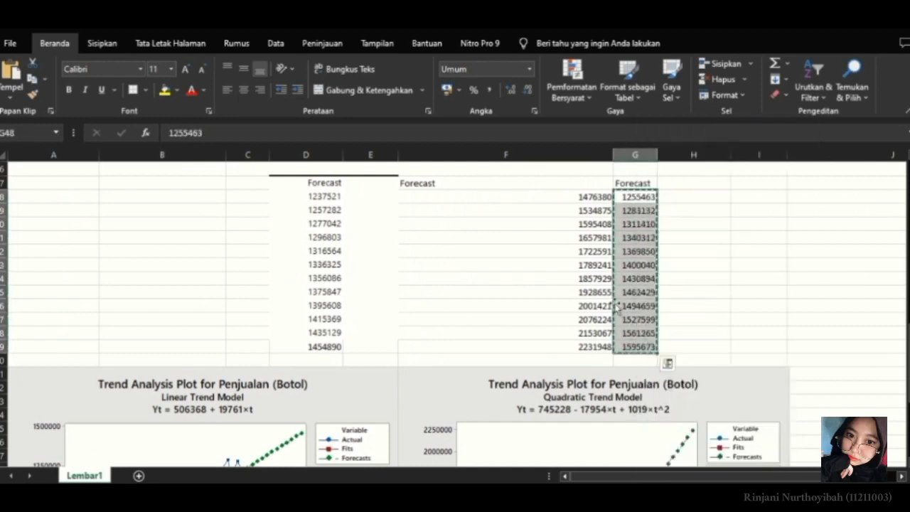
Paste the copied forecasts into E21:E32, the January–December 2022 sales column of the Trend Analysis Tipe Exponential Growth table
scroll(552, 304, "down", 10)
scroll(552, 305, "up", 5)
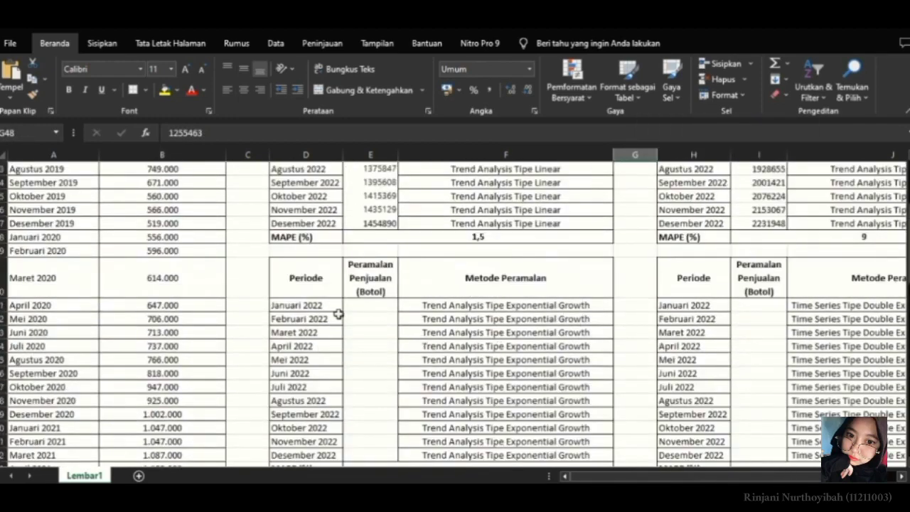
left_click(375, 304)
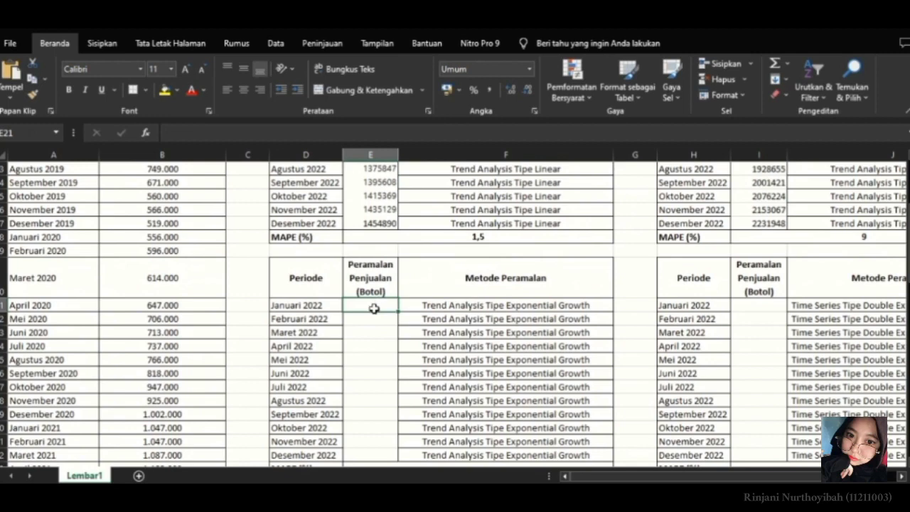
right_click(374, 308)
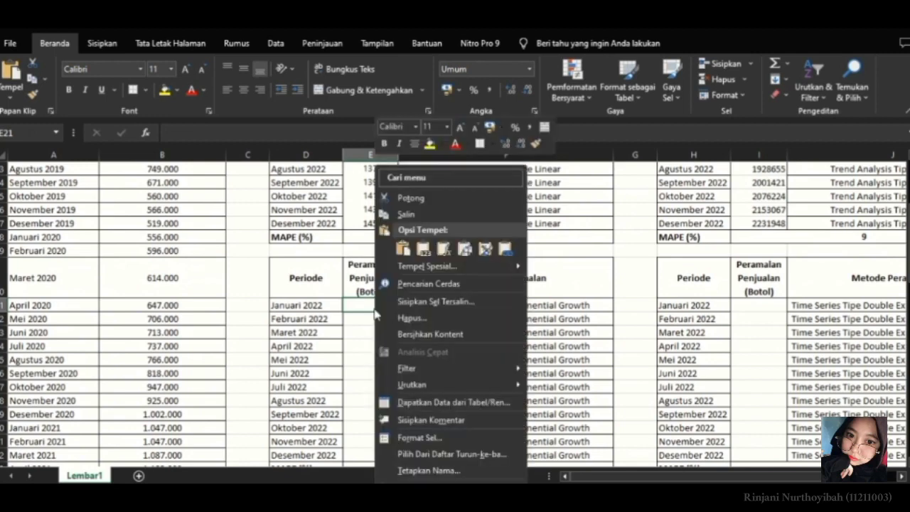
left_click(403, 248)
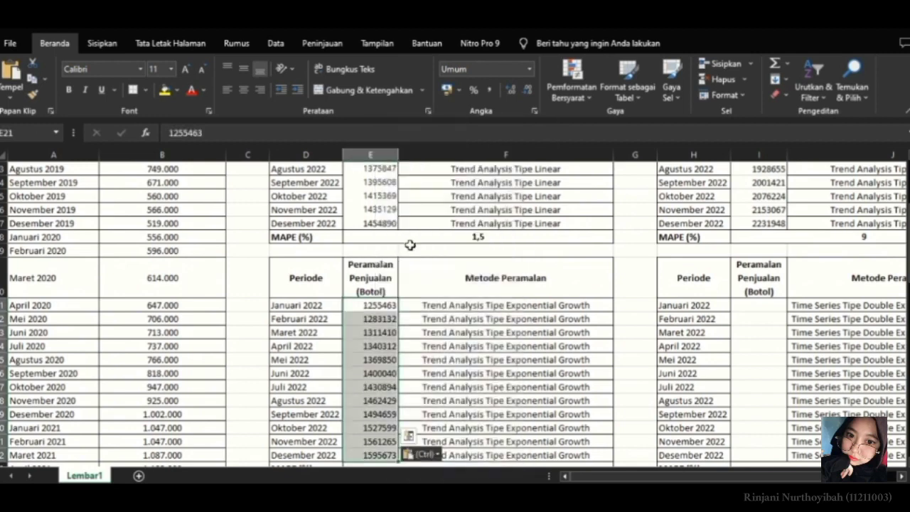
left_click(365, 348)
Enter 1,3 as the MAPE (%) of the Exponential Growth table
scroll(365, 349, "down", 5)
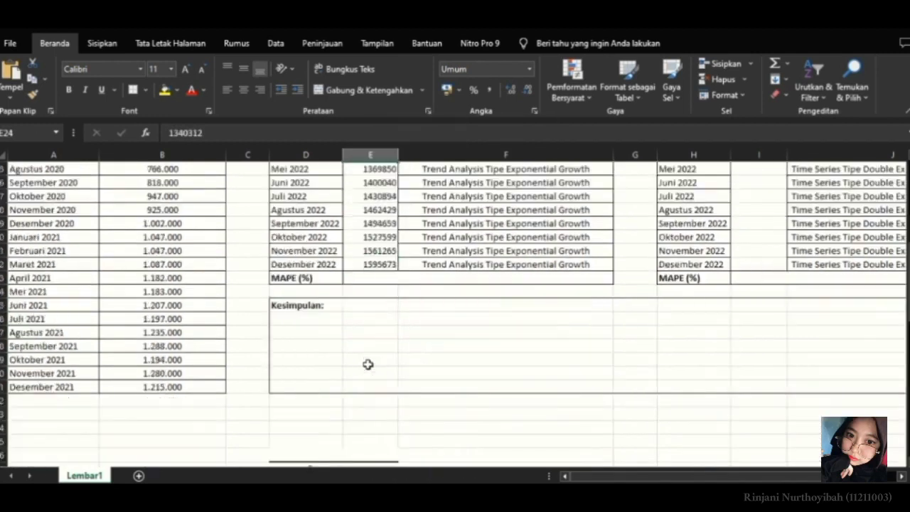
left_click(374, 276)
type("1")
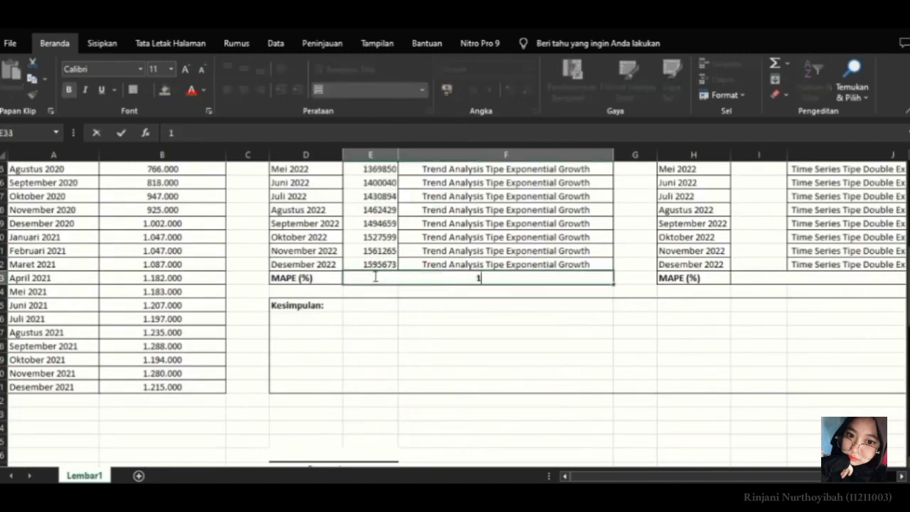
type(",3")
Switch to Minitab and copy the growth curve trend analysis plot for Penjualan (Botol)
scroll(448, 384, "down", 6)
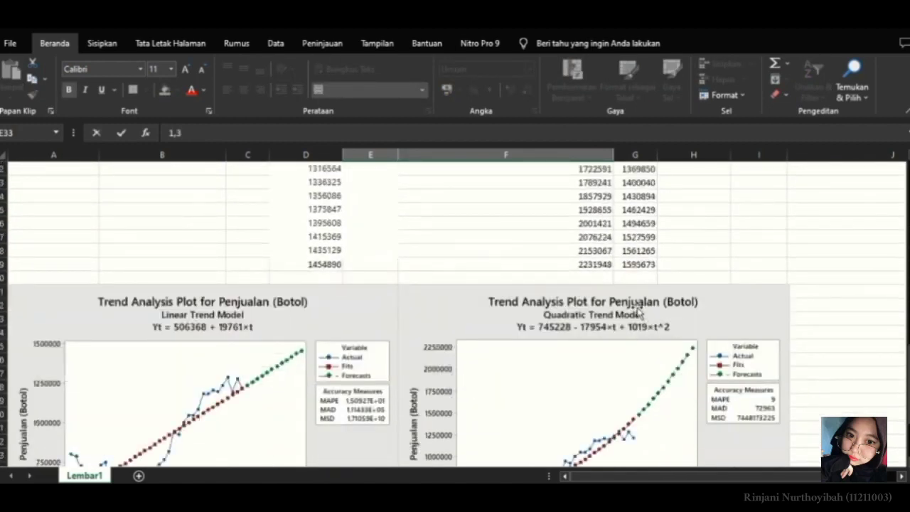
scroll(497, 312, "down", 4)
scroll(630, 302, "up", 2)
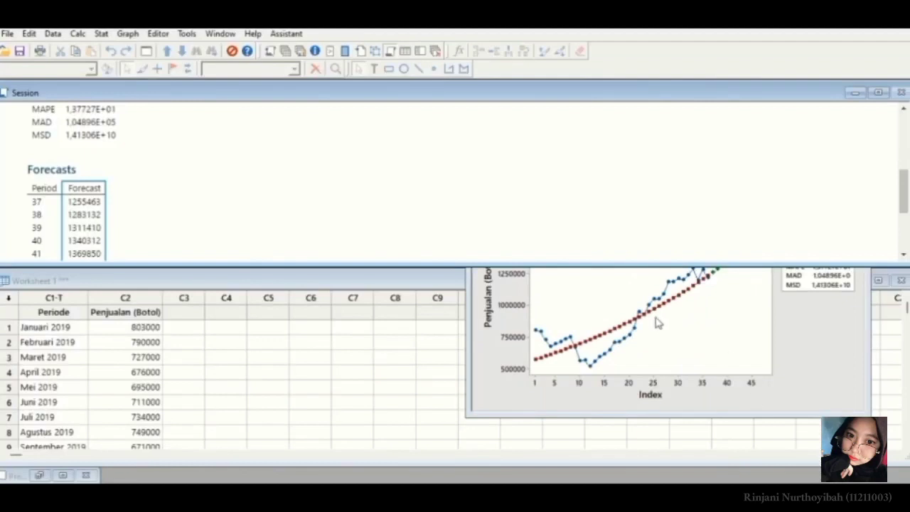
left_click(657, 323)
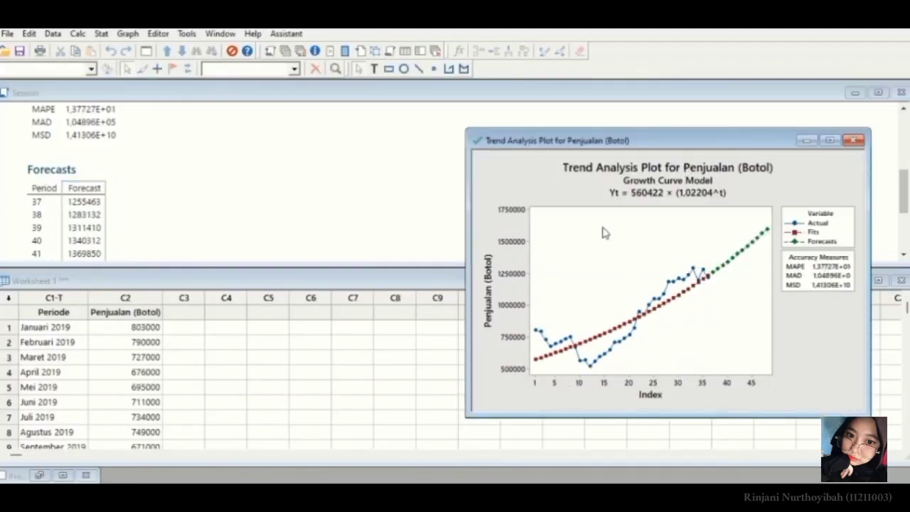
right_click(661, 338)
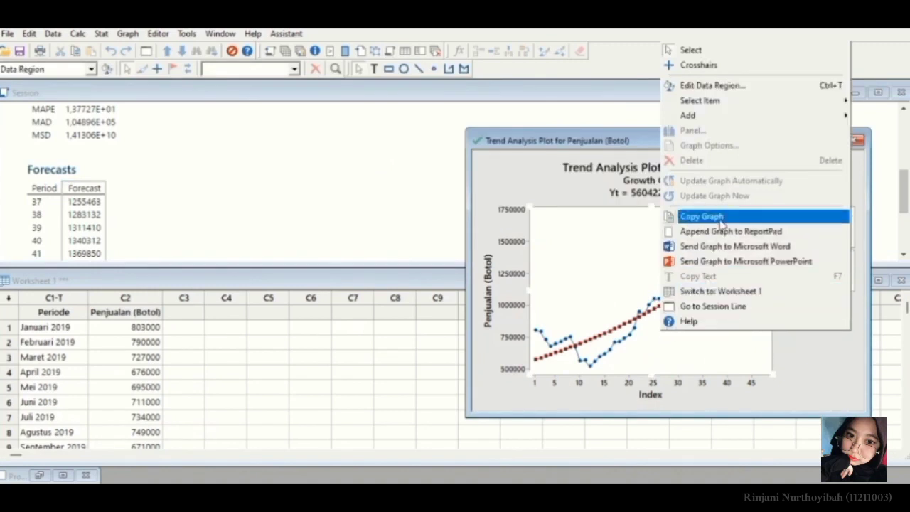
left_click(721, 221)
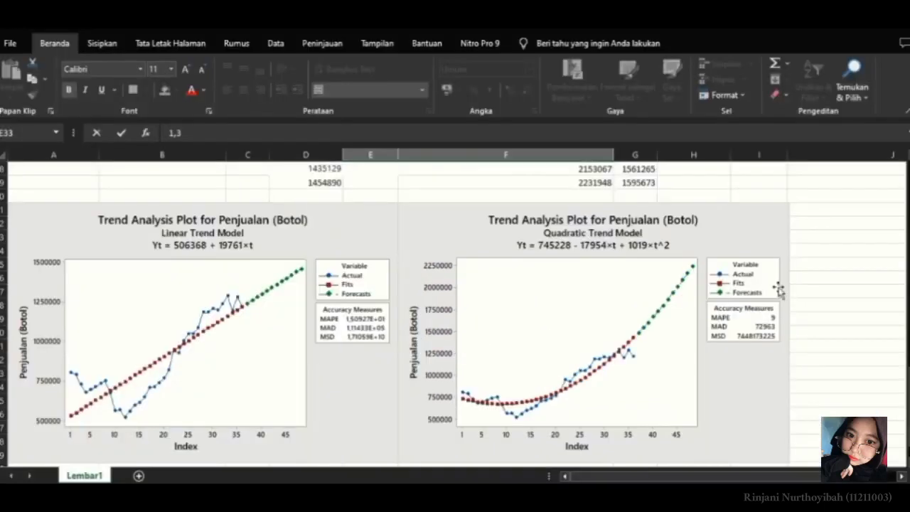
Switch to Excel and paste the growth curve plot at A81, below the linear trend plot
scroll(710, 313, "down", 4)
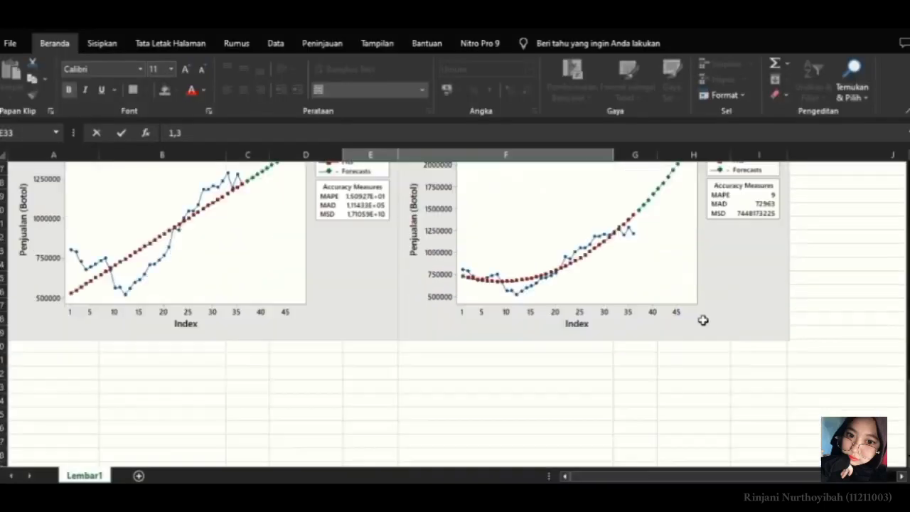
left_click(34, 319)
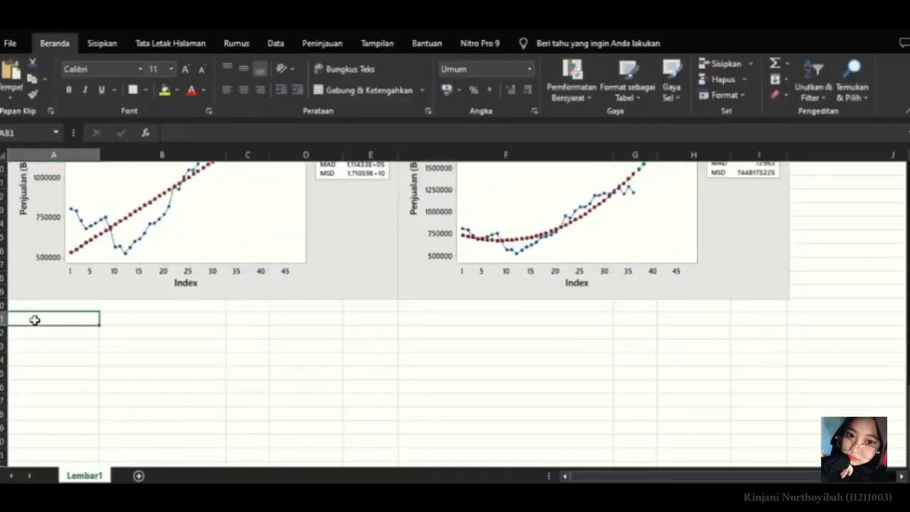
right_click(34, 320)
left_click(37, 248)
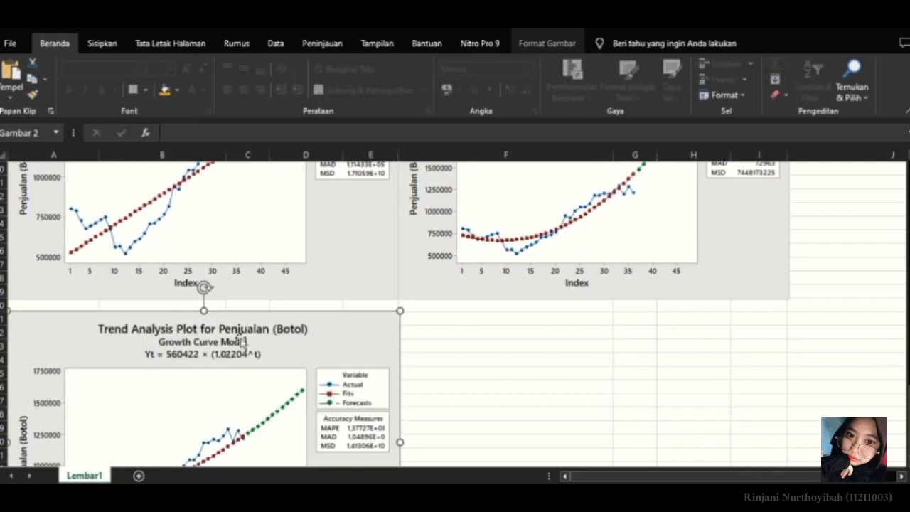
scroll(242, 341, "down", 3)
left_click(419, 387)
scroll(320, 391, "up", 5)
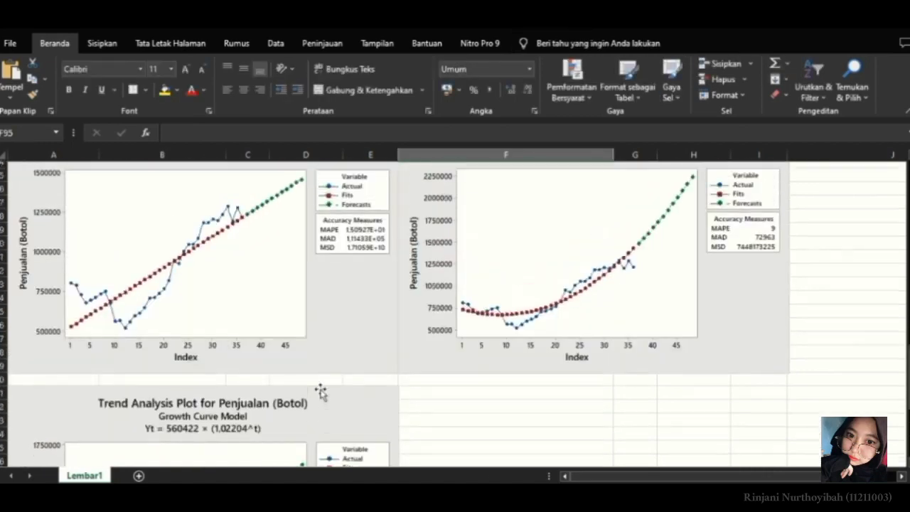
scroll(320, 391, "up", 10)
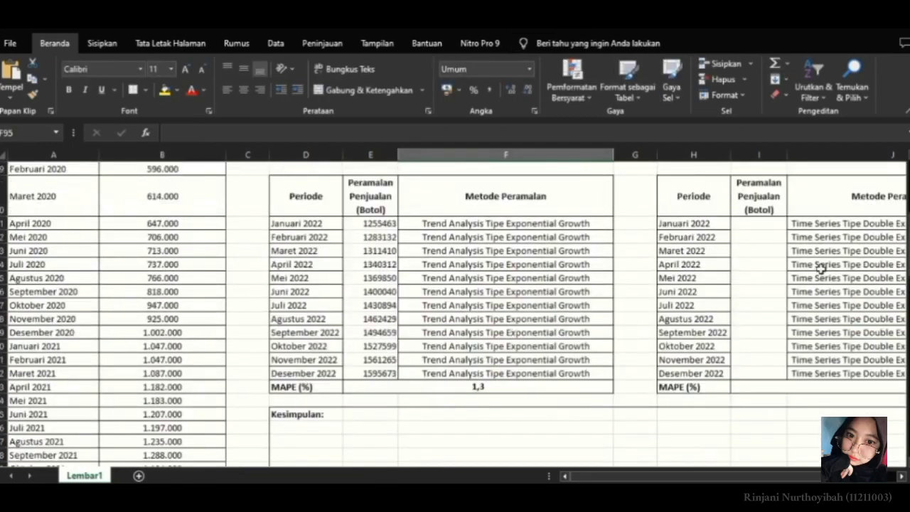
Paste the double exponential smoothing Forecast column at H47, beside the existing forecast columns, matching the destination formatting
left_click(760, 224)
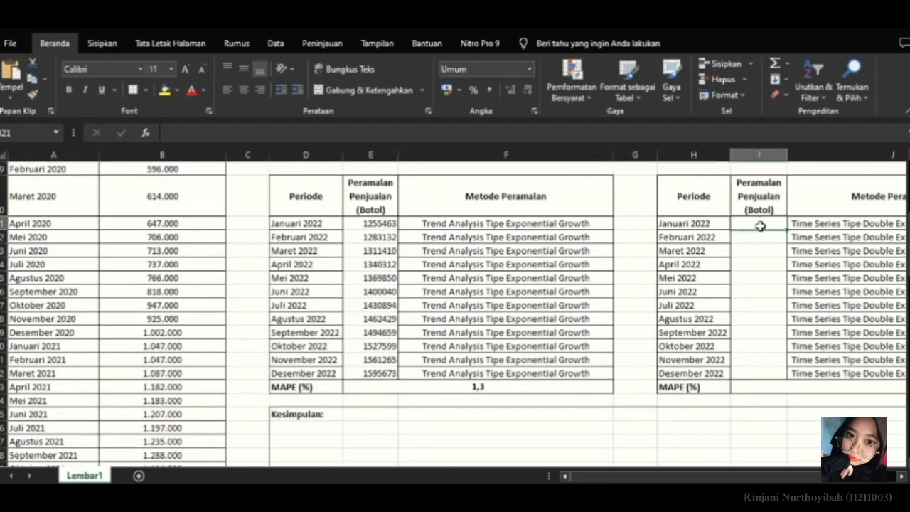
key("Right")
key("Right")
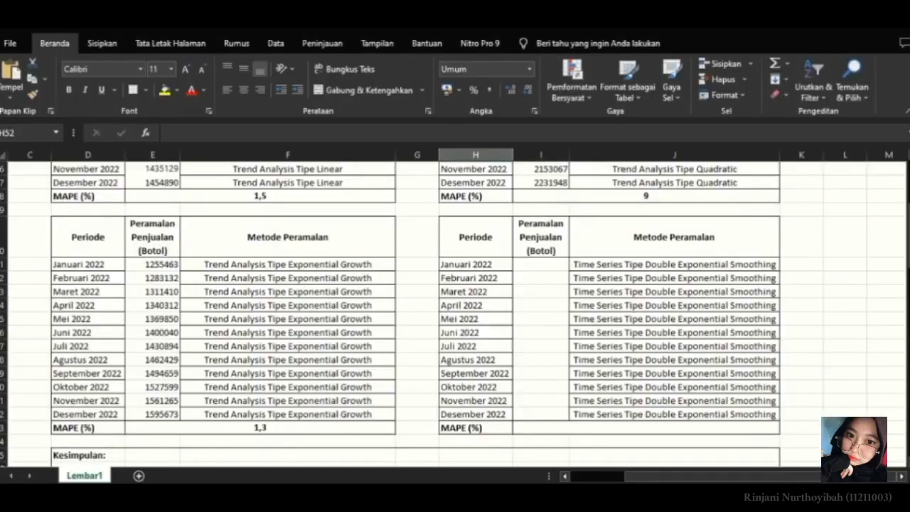
scroll(540, 298, "down", 6)
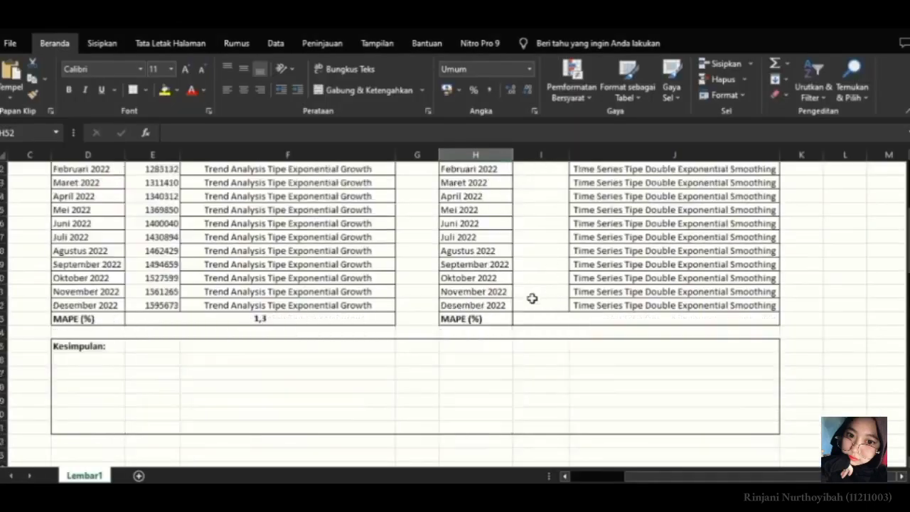
left_click(470, 349)
right_click(471, 348)
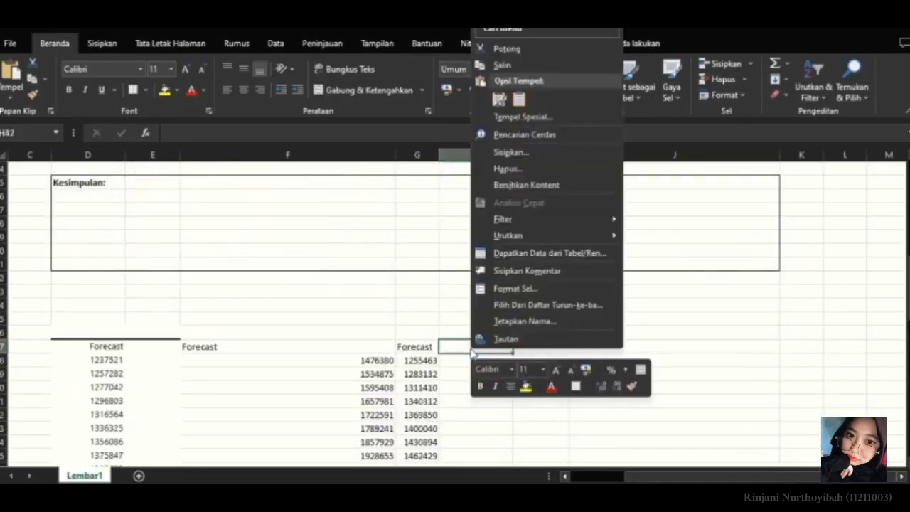
left_click(519, 101)
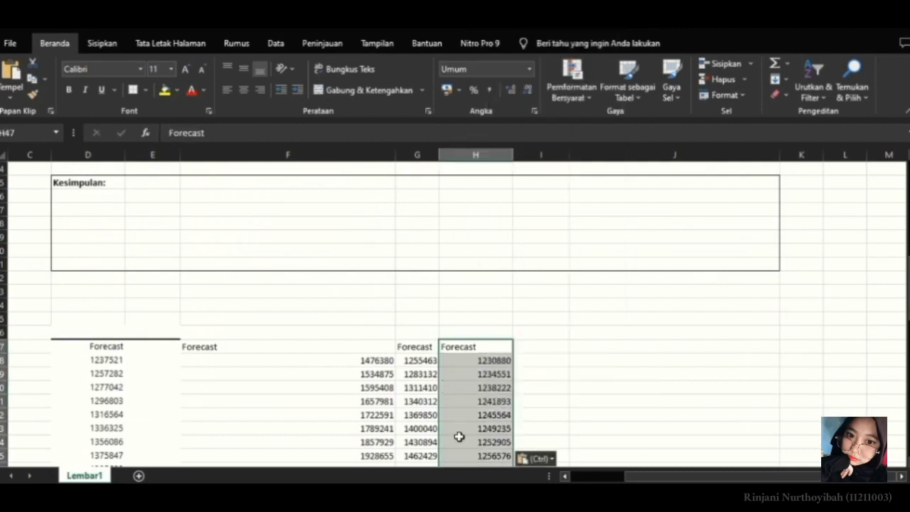
left_click(486, 441)
Copy the forecast values in H48:H59 without the Forecast header
scroll(488, 312, "down", 3)
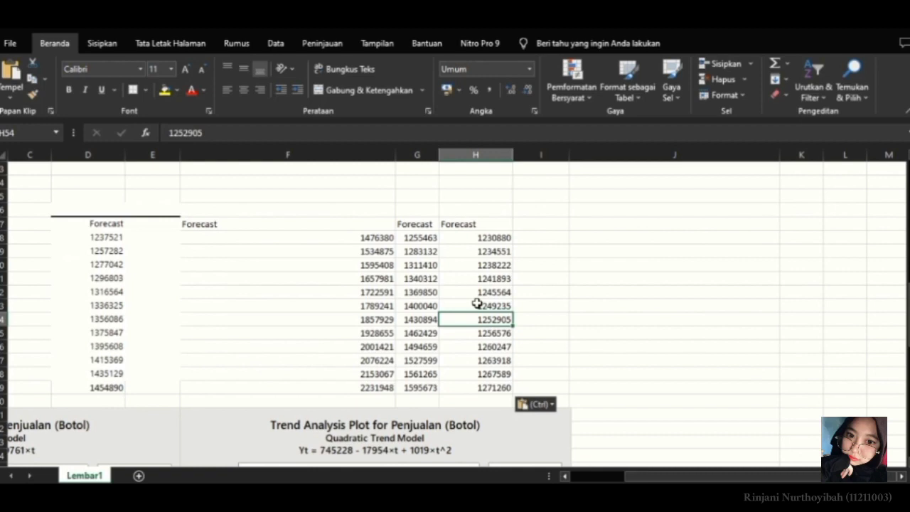
left_click(491, 236)
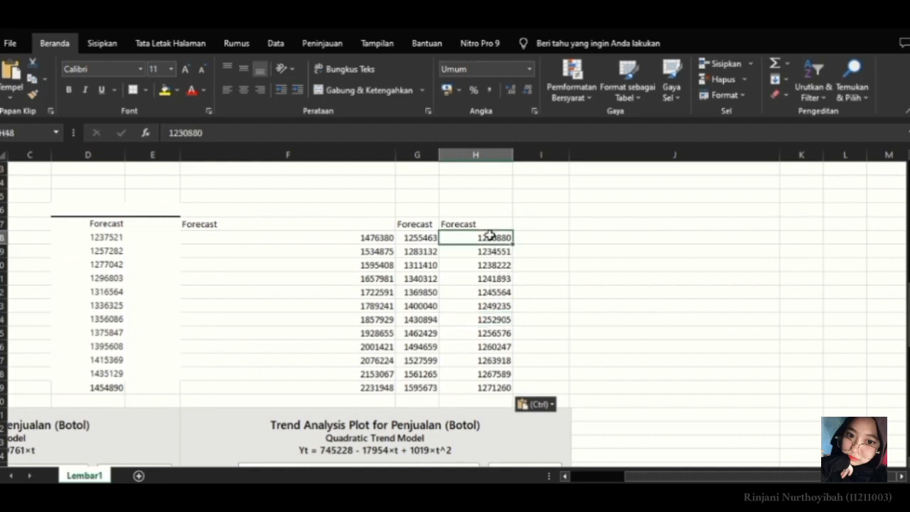
left_click_drag(490, 236, 471, 393)
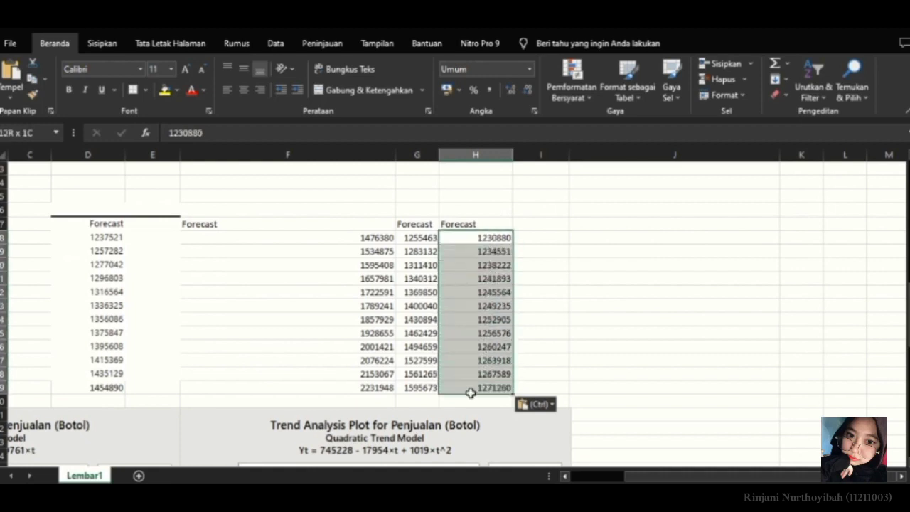
right_click(483, 339)
left_click(533, 213)
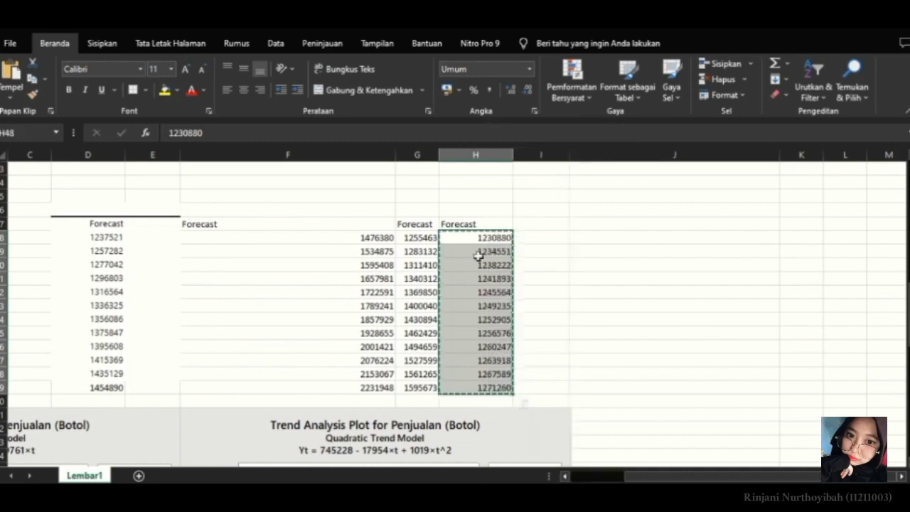
Paste the copied forecasts into I21:I32, the 2022 sales column of the Time Series Tipe Double Exponential Smoothing table
scroll(469, 260, "down", 10)
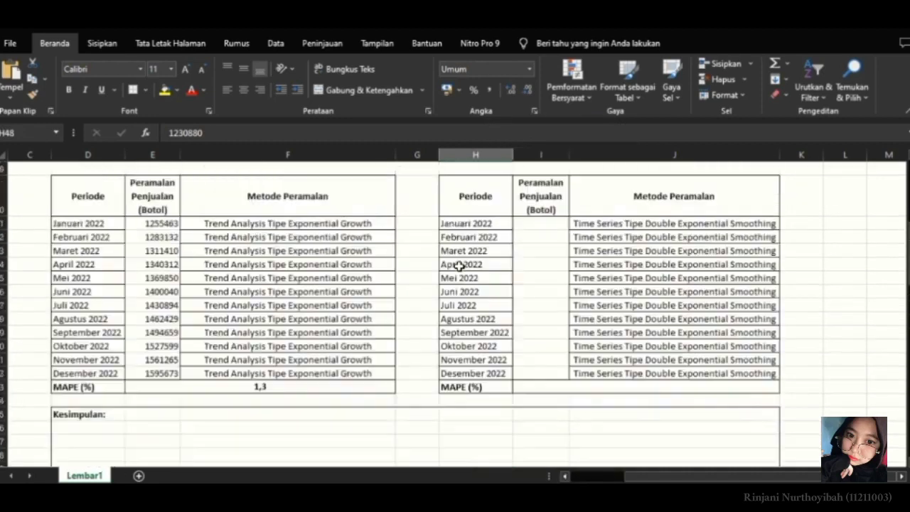
left_click(546, 222)
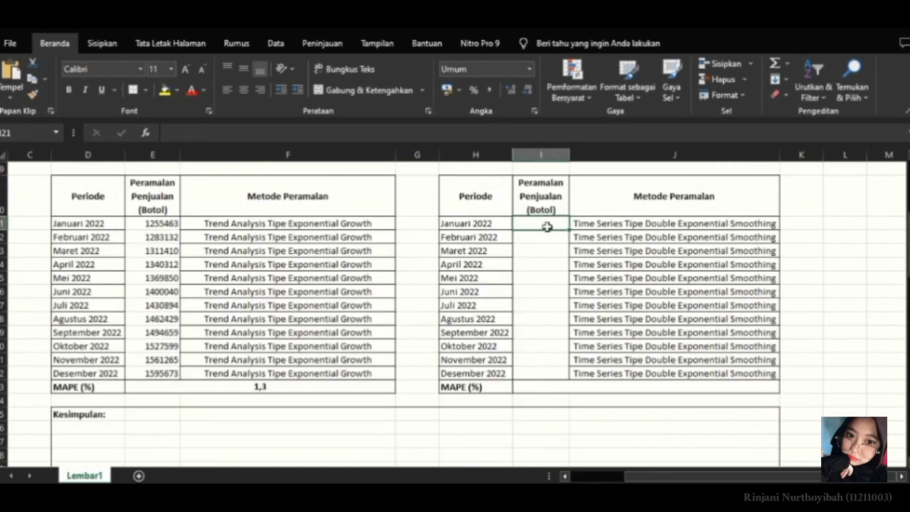
right_click(546, 226)
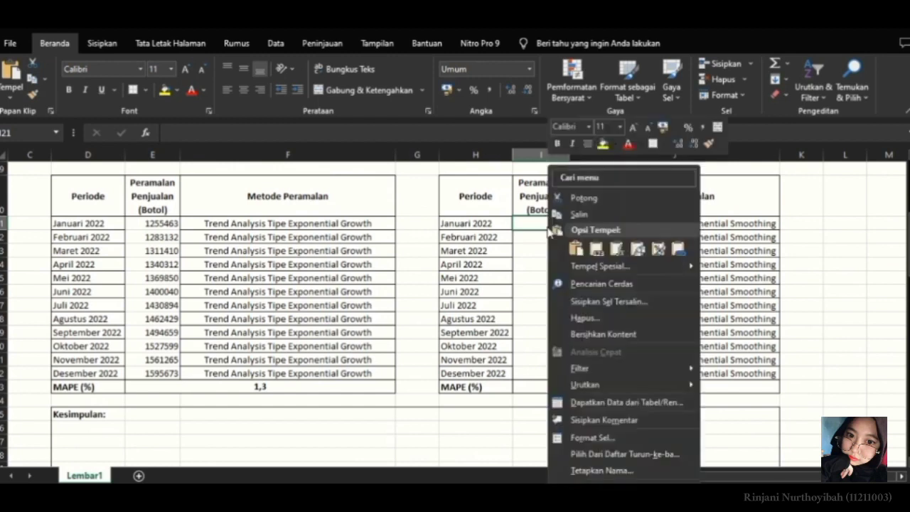
left_click(572, 246)
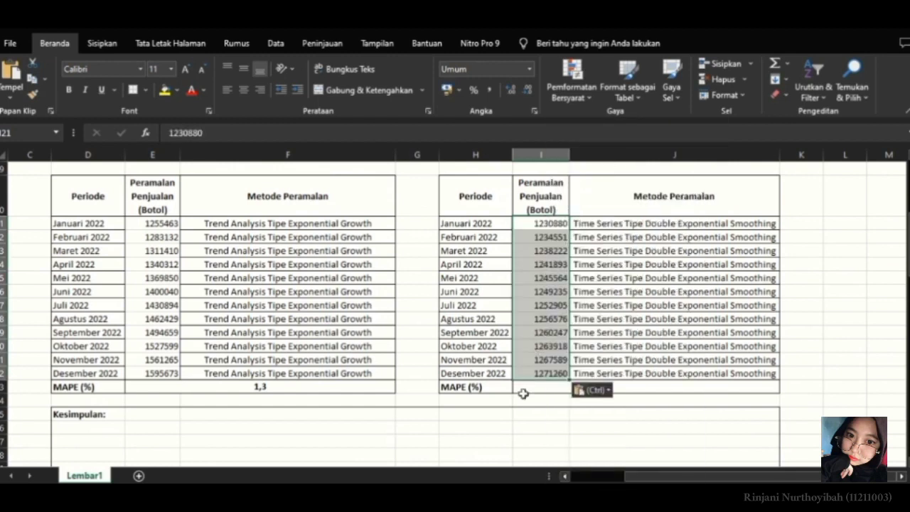
Enter 5 as the MAPE (%) of the Double Exponential Smoothing table
left_click(531, 388)
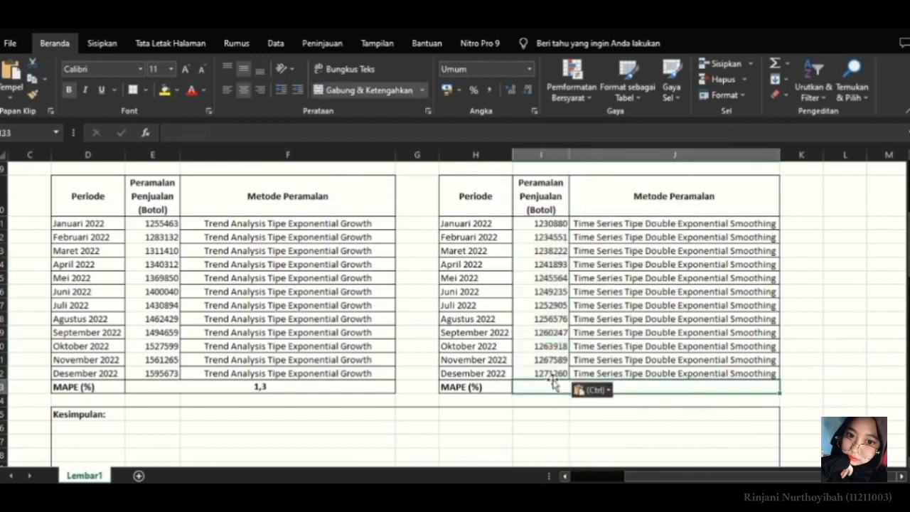
type("5")
left_click(552, 426)
Copy the Double Exponential Smoothing plot for Penjualan (Botol) in Minitab and return to the Excel sheet
scroll(565, 423, "down", 4)
scroll(565, 424, "down", 10)
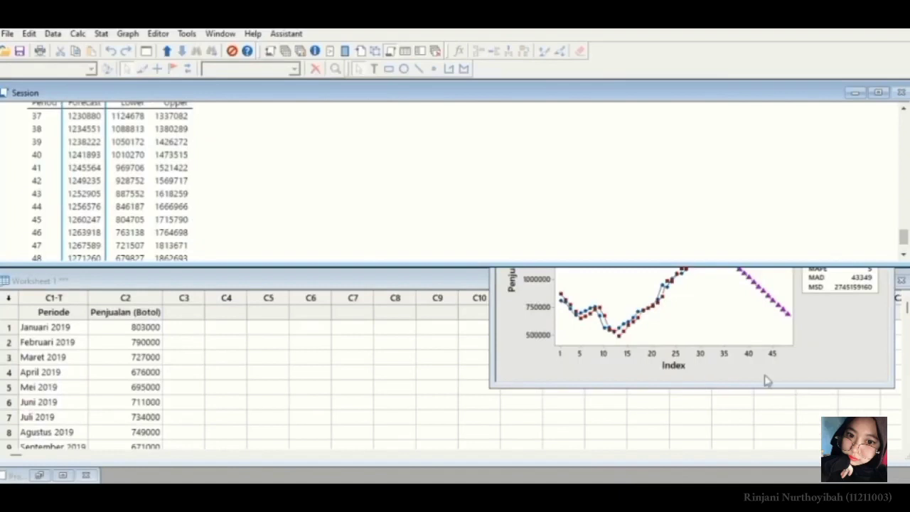
left_click(839, 346)
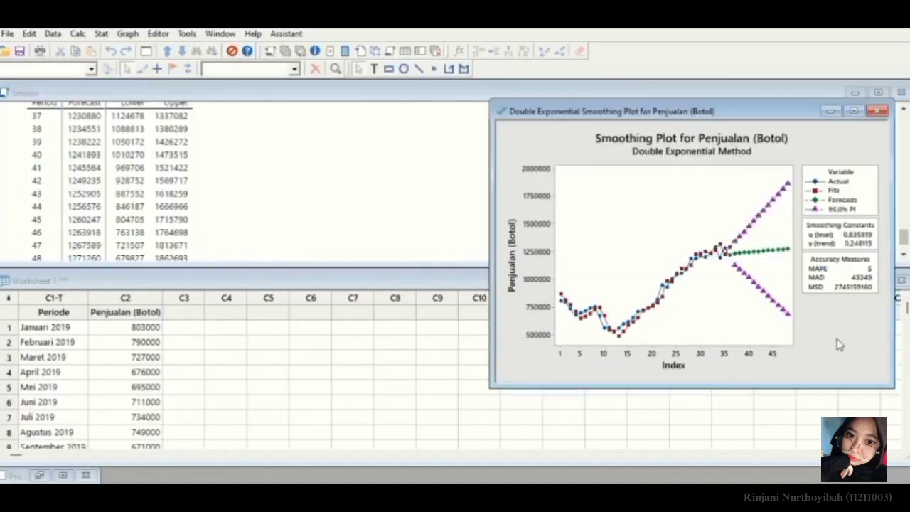
right_click(657, 240)
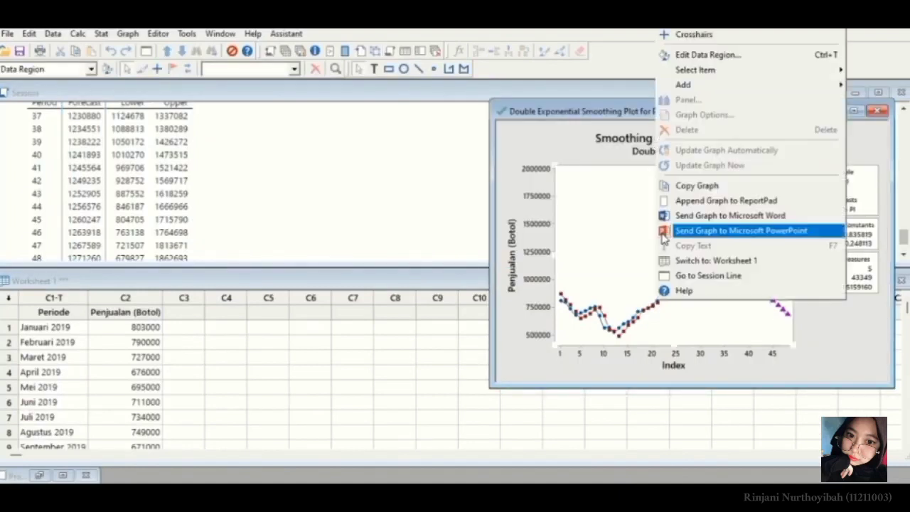
left_click(697, 185)
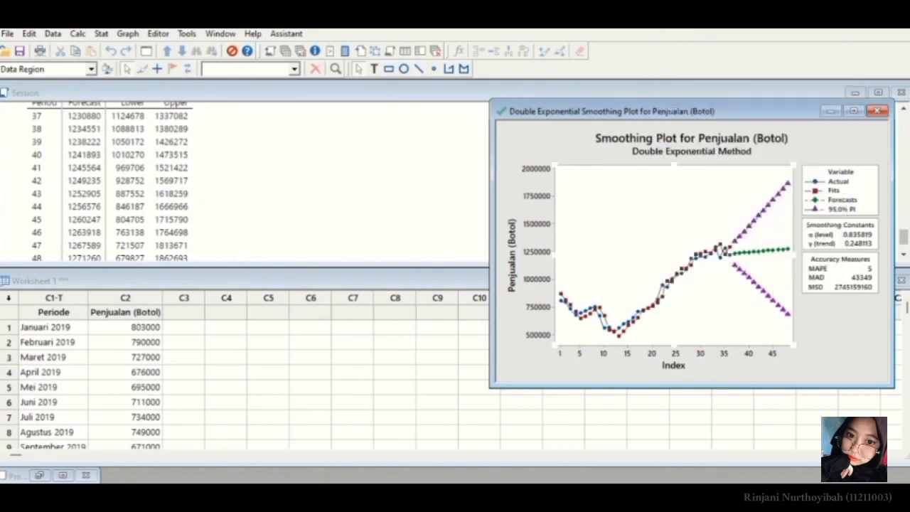
left_click(418, 496)
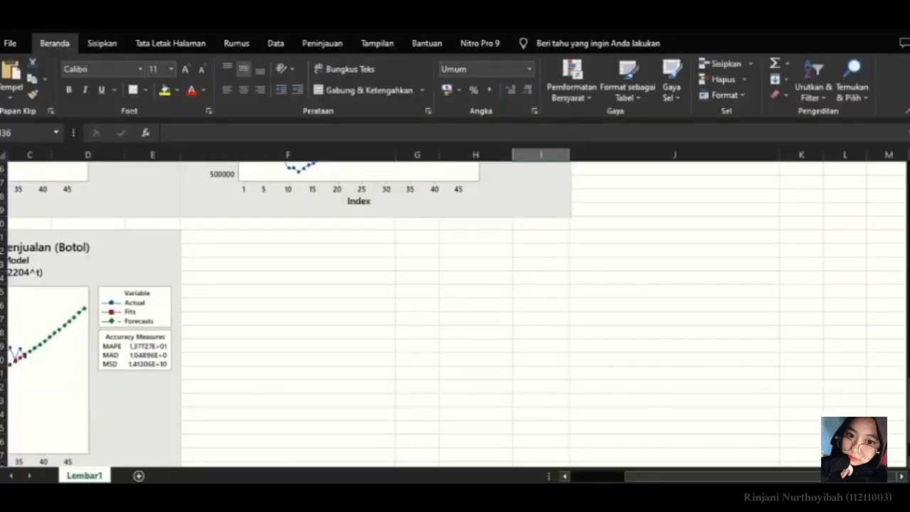
Paste the copied Double Exponential Smoothing plot at F81, beside the growth curve plot
left_click(231, 237)
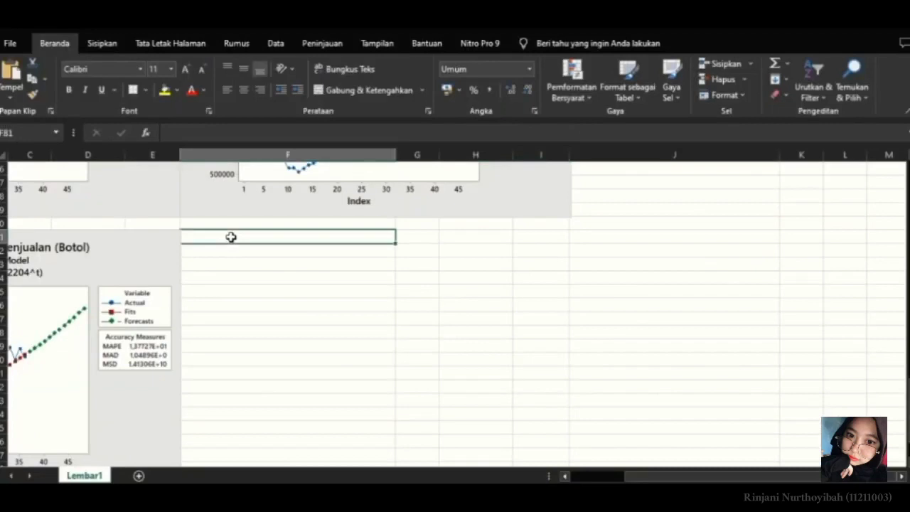
key("ctrl+v")
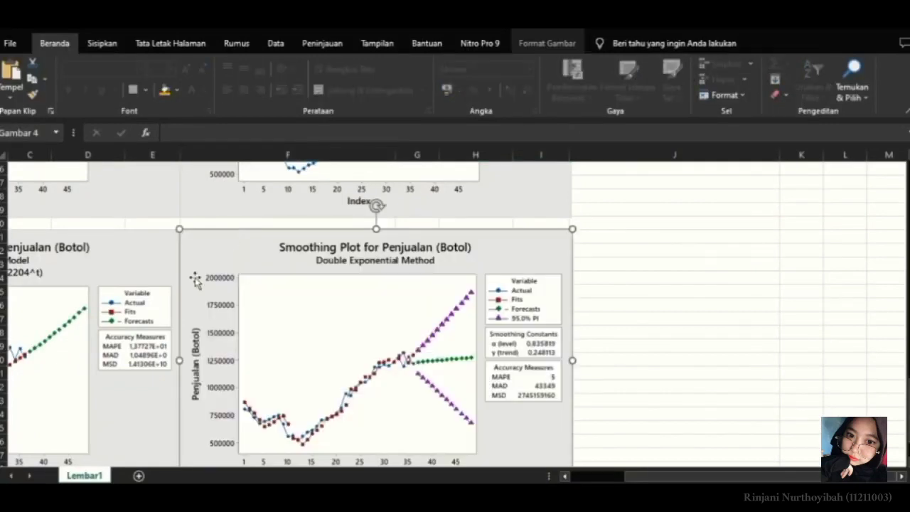
left_click(676, 357)
Review the four 2022 forecast tables with their MAPE (%) rows and the Kesimpulan box
scroll(512, 341, "up", 1)
scroll(511, 341, "up", 12)
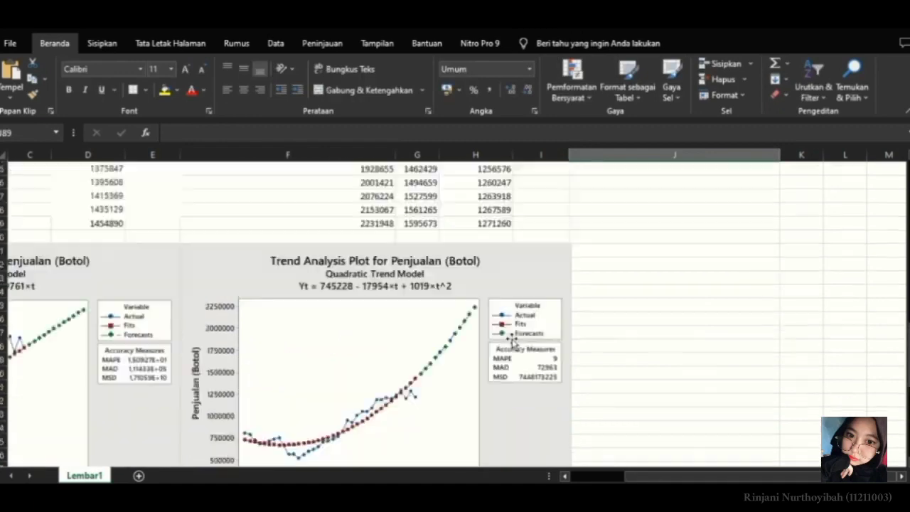
scroll(497, 338, "up", 12)
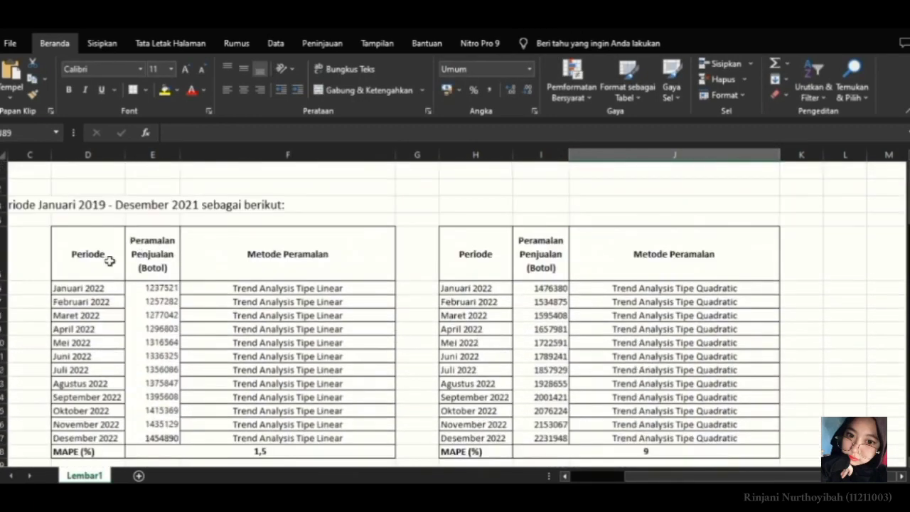
left_click_drag(110, 260, 650, 469)
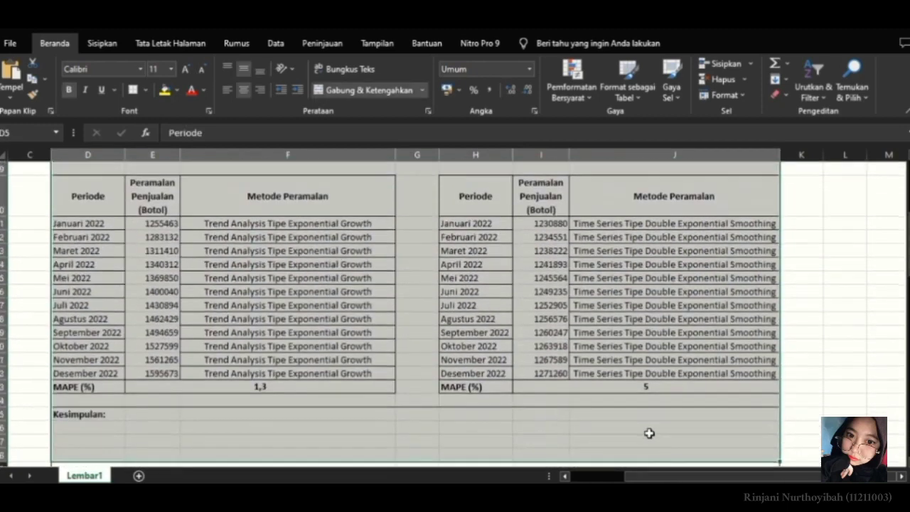
scroll(419, 402, "up", 3)
left_click(268, 319)
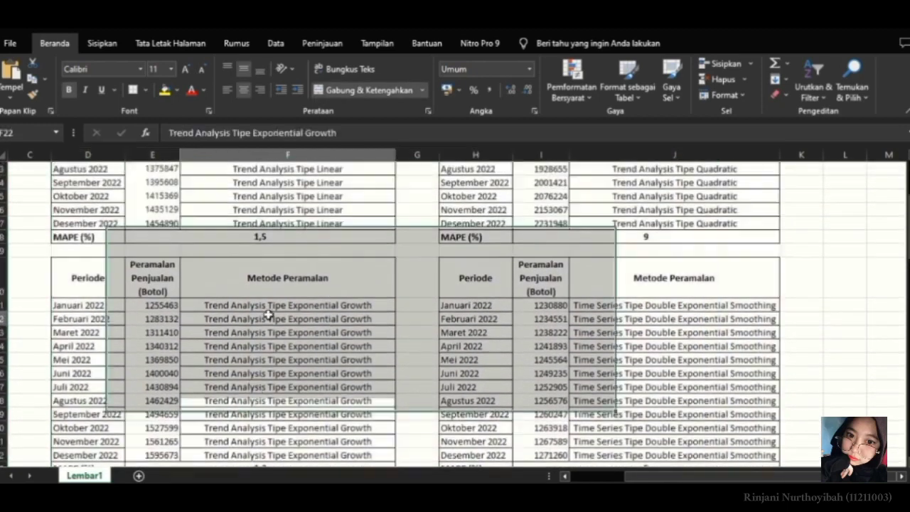
scroll(364, 307, "down", 5)
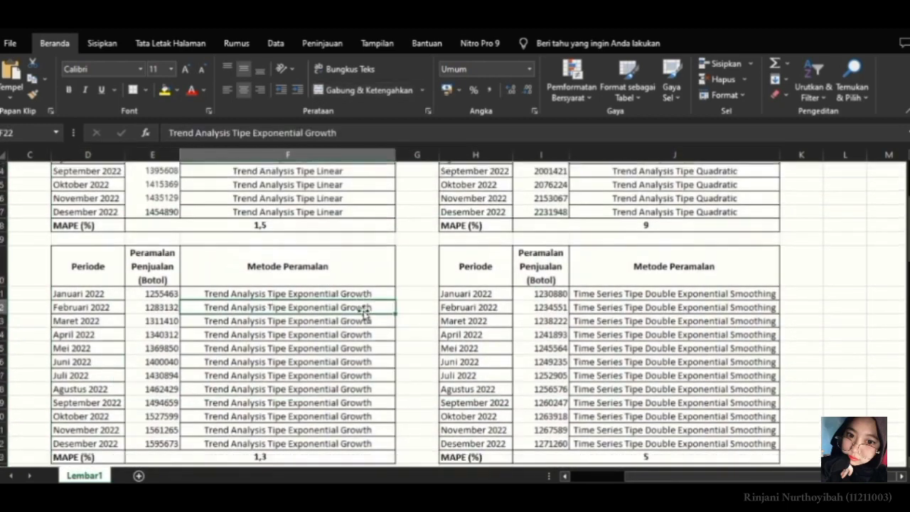
left_click(169, 317)
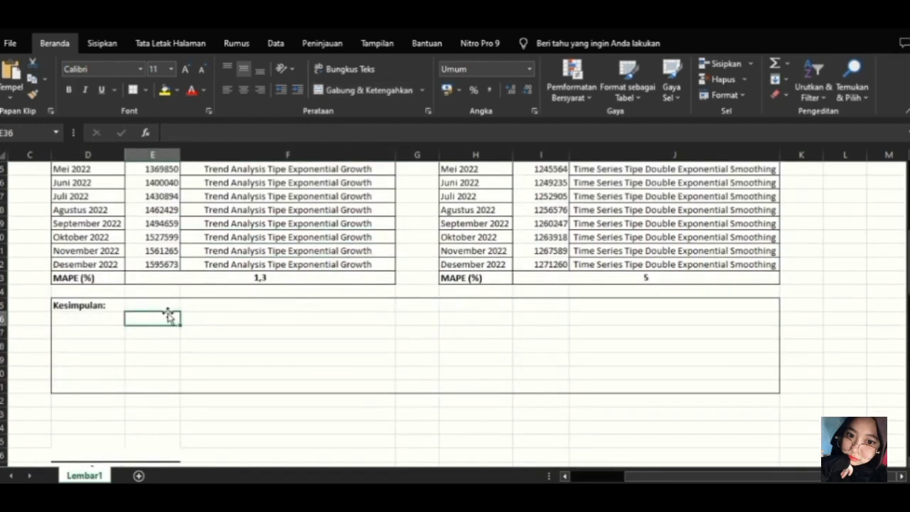
key("Up")
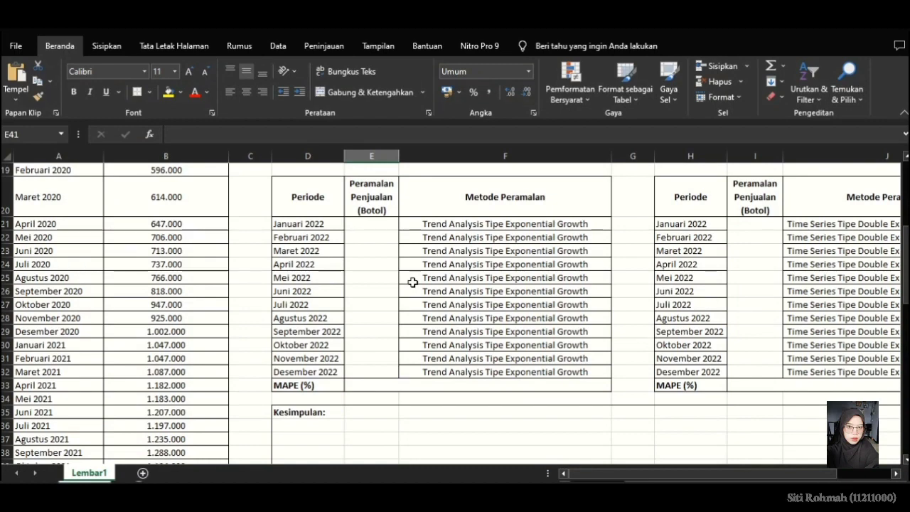
Copy the historical sales table A5:B41, from the Periode and Penjualan (Botol) headers through Desember 2021
scroll(146, 206, "up", 6)
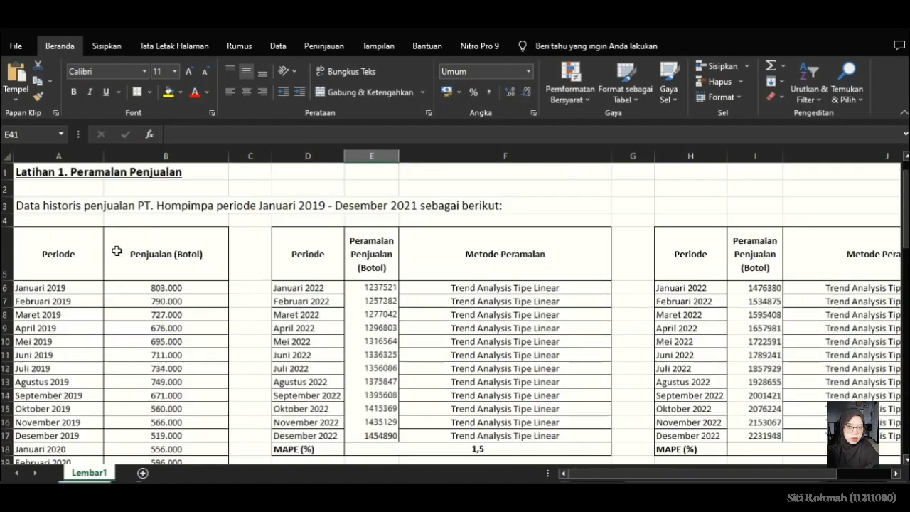
left_click(40, 253)
left_click_drag(40, 253, 154, 436)
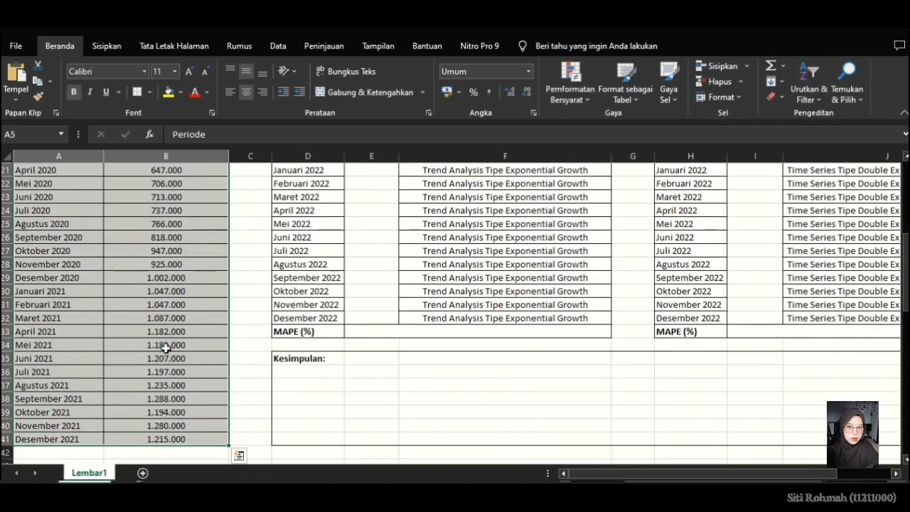
right_click(129, 300)
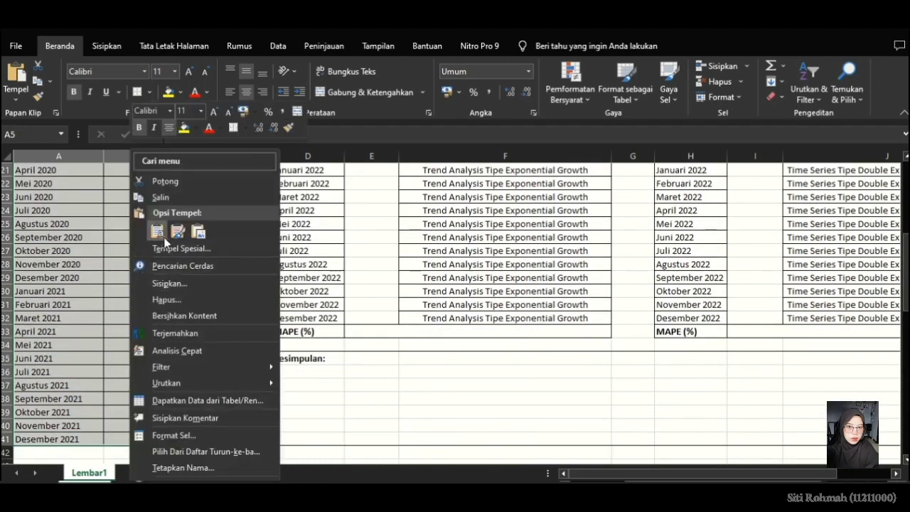
left_click(183, 202)
scroll(183, 197, "up", 7)
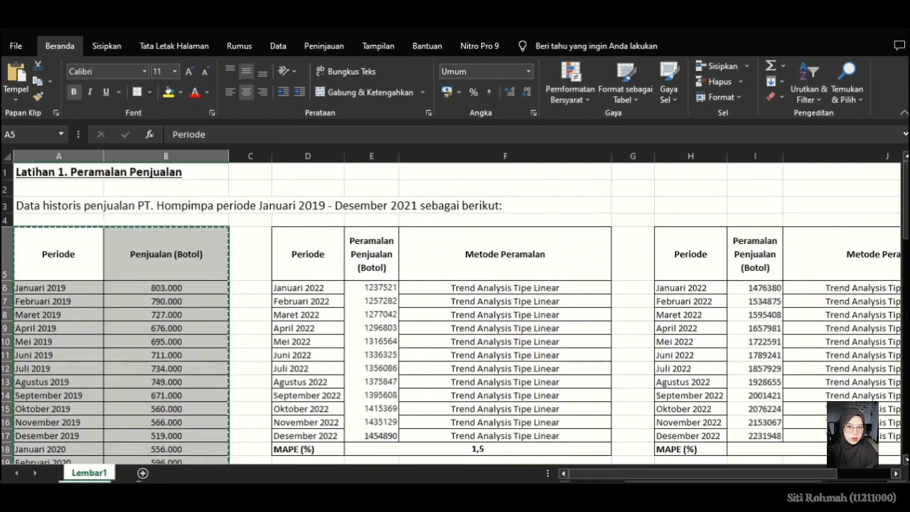
Switch to Minitab, launch its trial version and paste the copied sales data into columns C1 and C2, starting in the column-name row
left_click(611, 458)
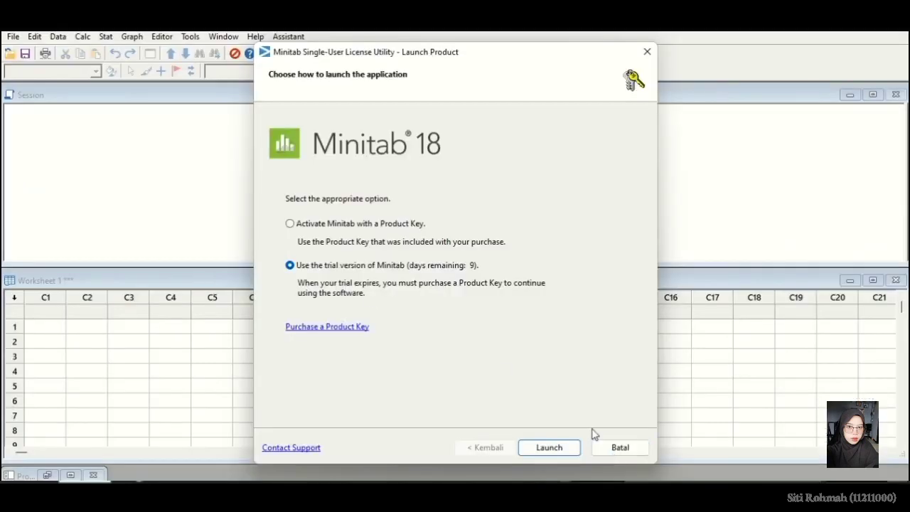
left_click(565, 451)
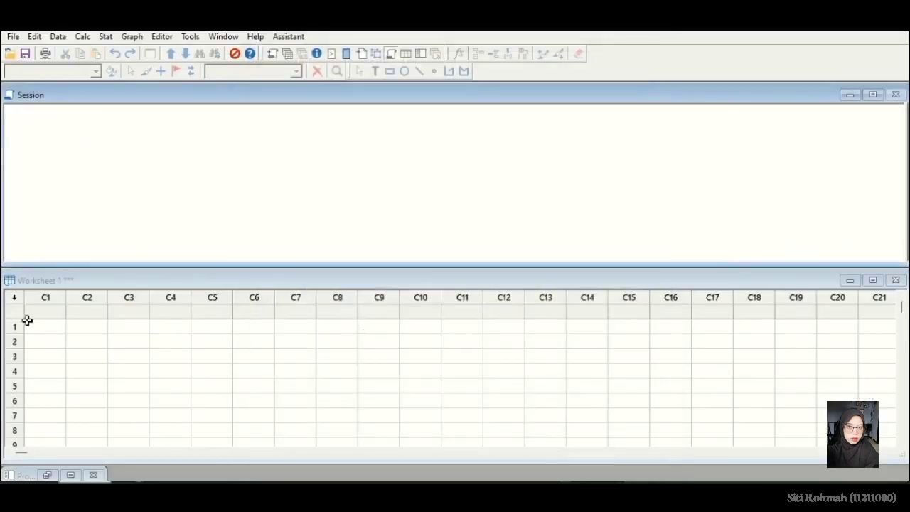
left_click(43, 315)
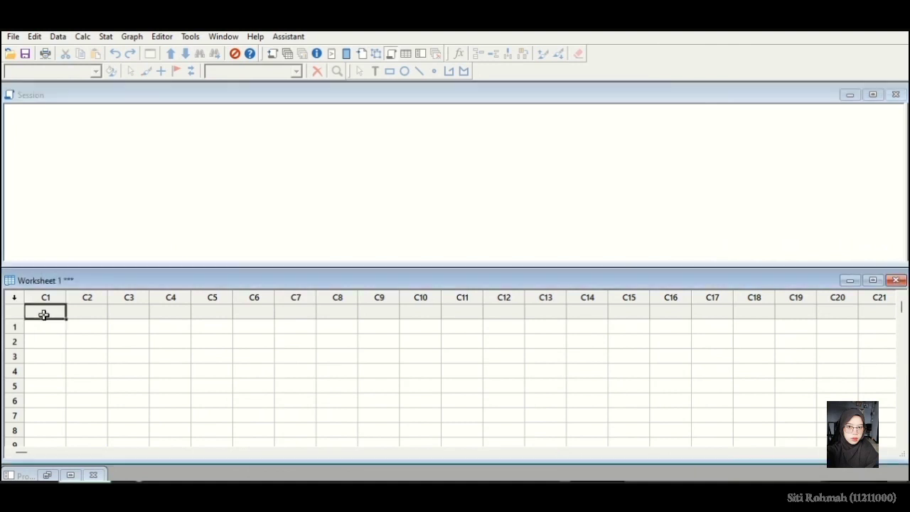
right_click(44, 315)
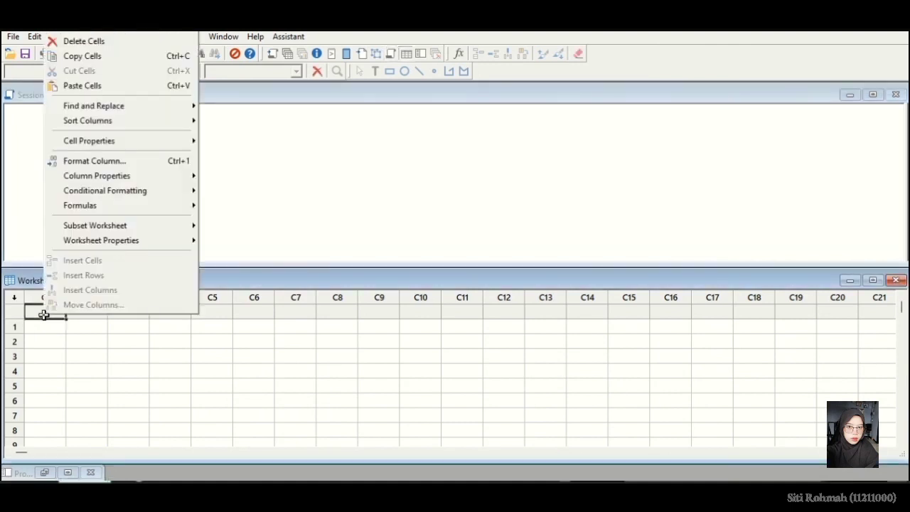
left_click(96, 86)
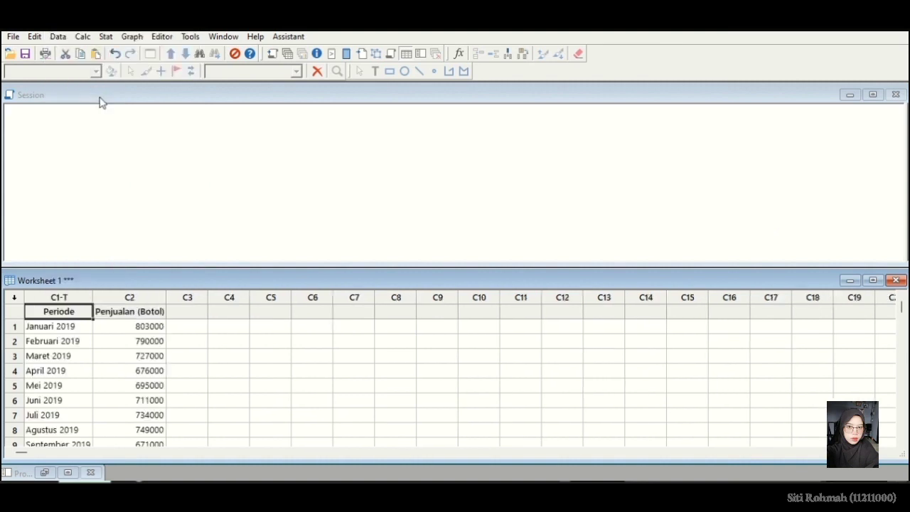
left_click(231, 396)
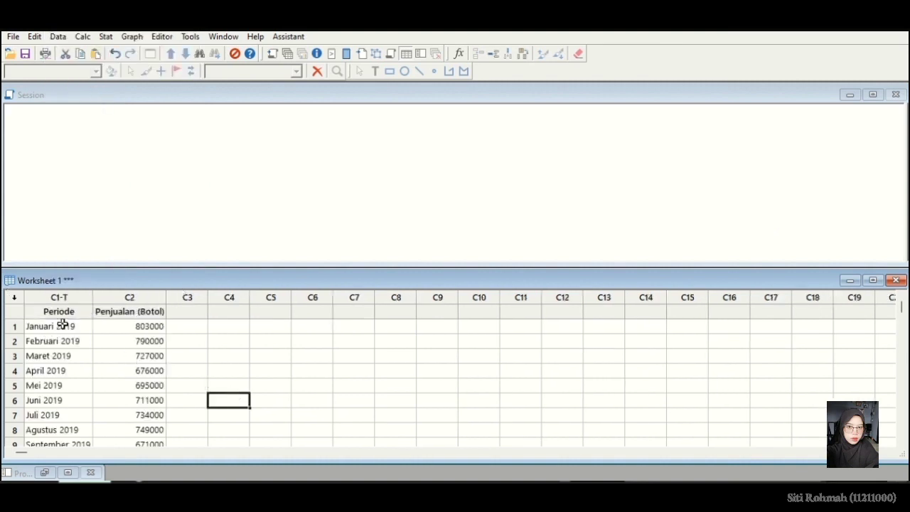
Set up a time series Trend Analysis with Penjualan (Botol) as the variable and Exponential growth as the model type
left_click(105, 37)
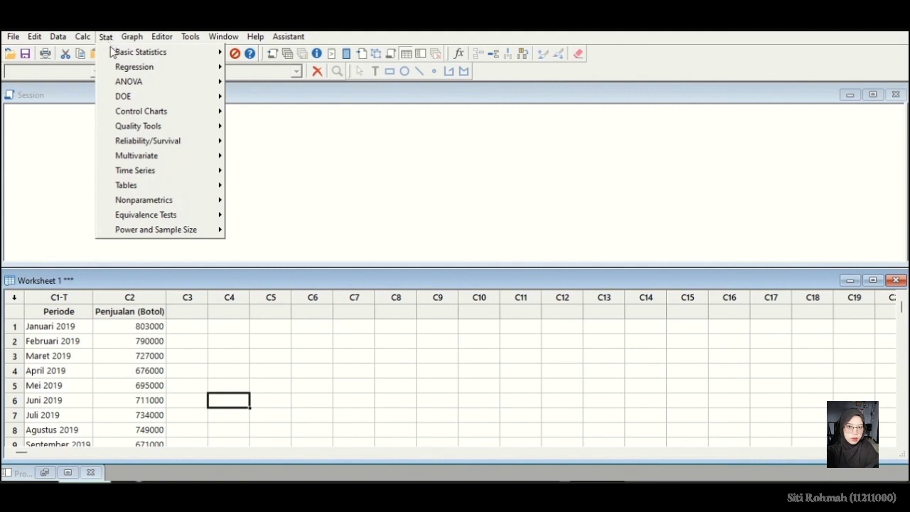
mouse_move(148, 177)
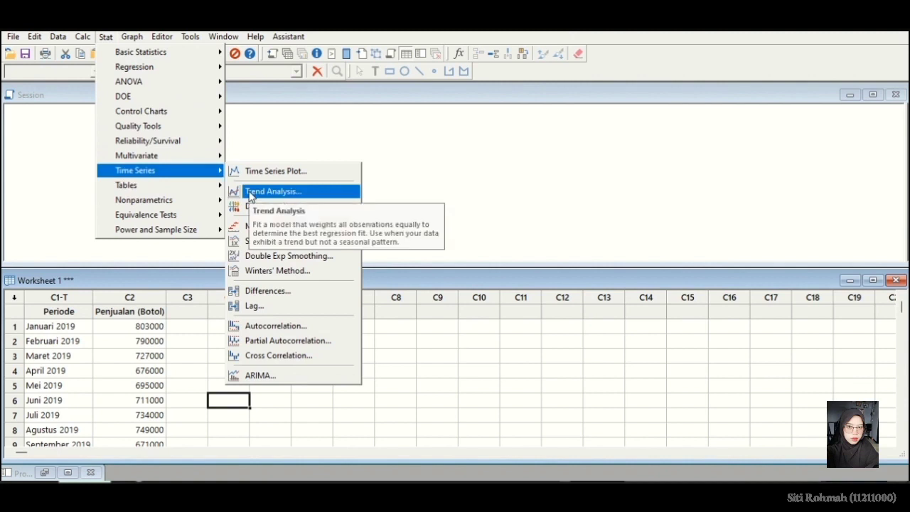
left_click(270, 191)
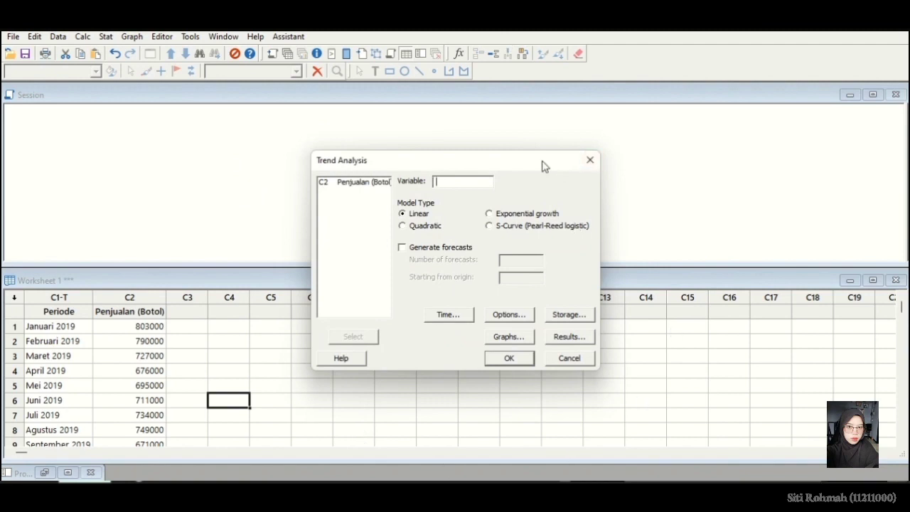
left_click(356, 184)
double_click(355, 183)
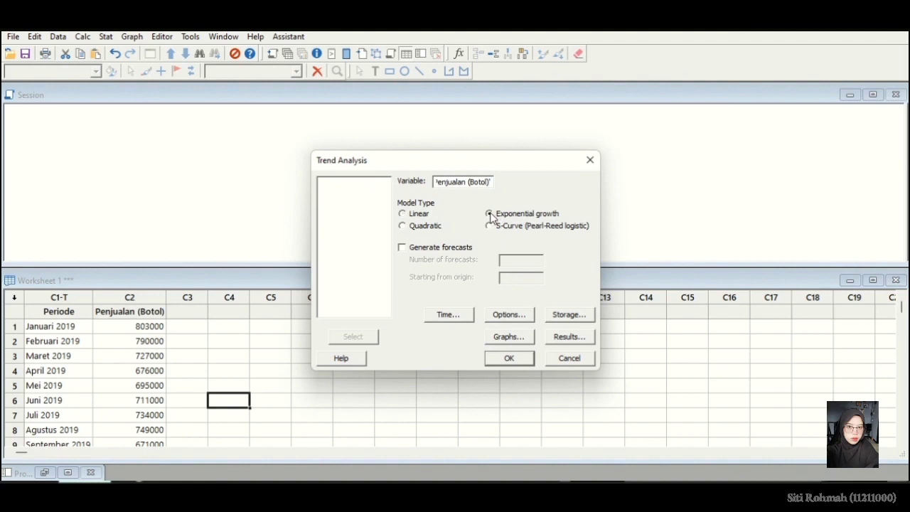
Generate 12 forecasts starting from origin 36 and run the trend analysis
left_click(403, 248)
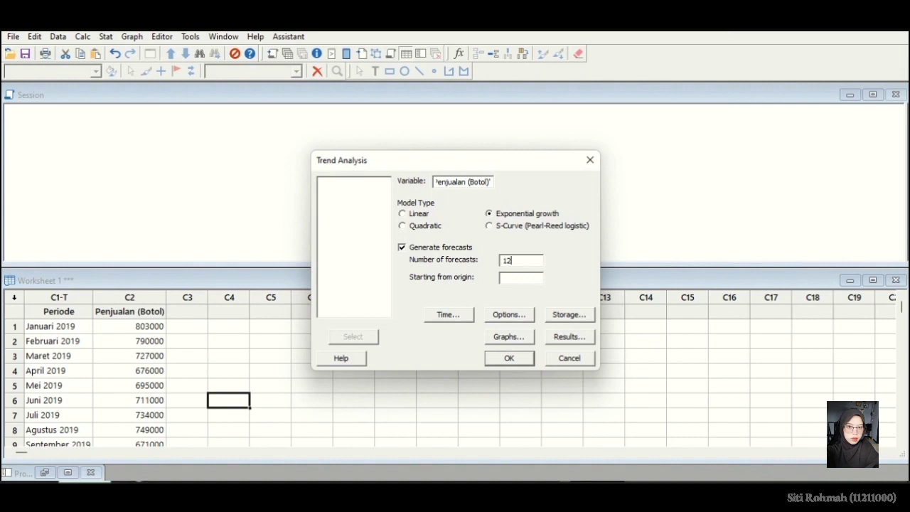
left_click(530, 278)
type("36")
left_click(518, 360)
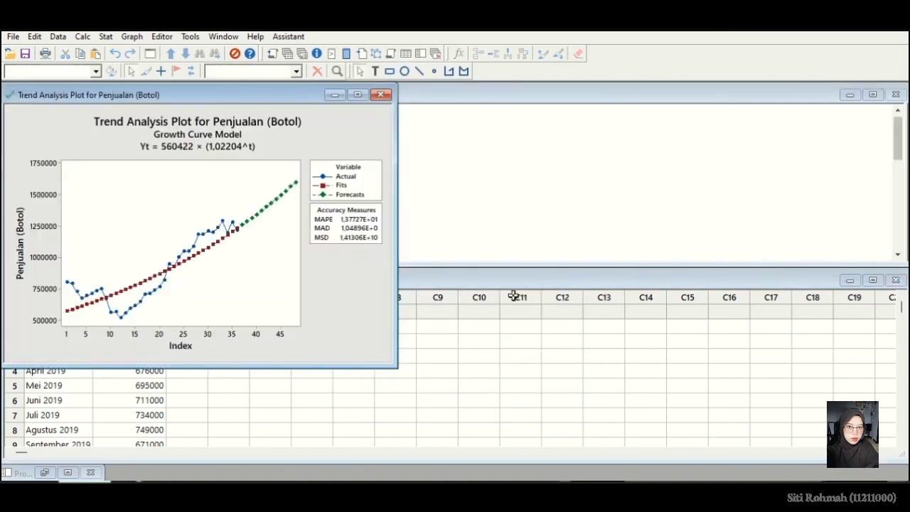
Move the trend plot window aside and examine the method, fitted trend equation, accuracy measures and forecasts in the session output
left_click_drag(241, 104, 706, 147)
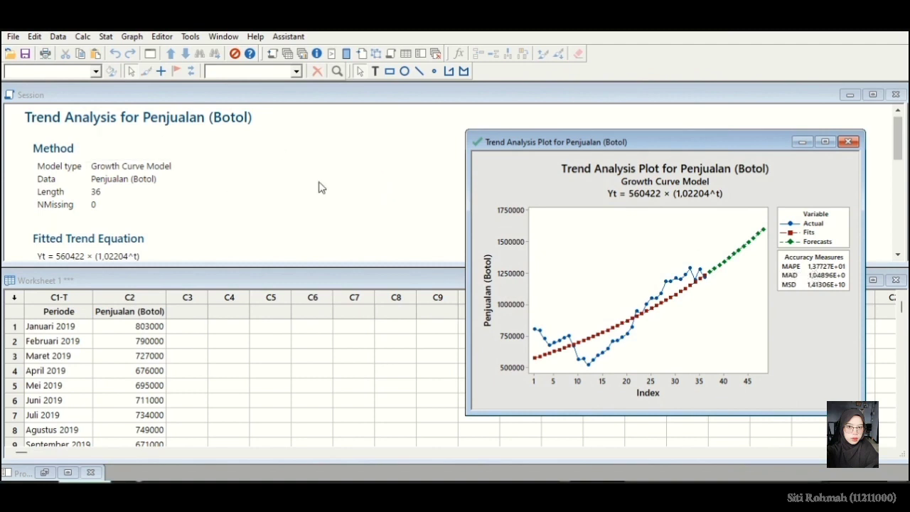
left_click(261, 187)
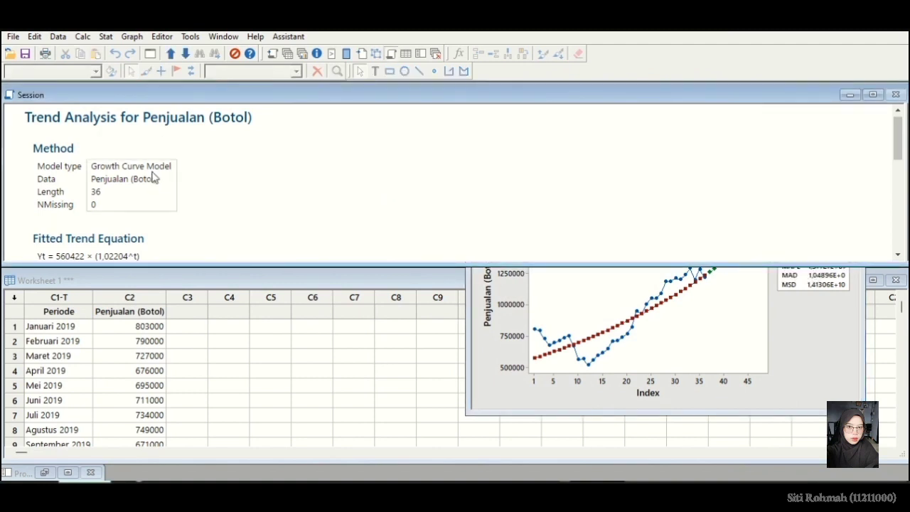
scroll(150, 175, "down", 4)
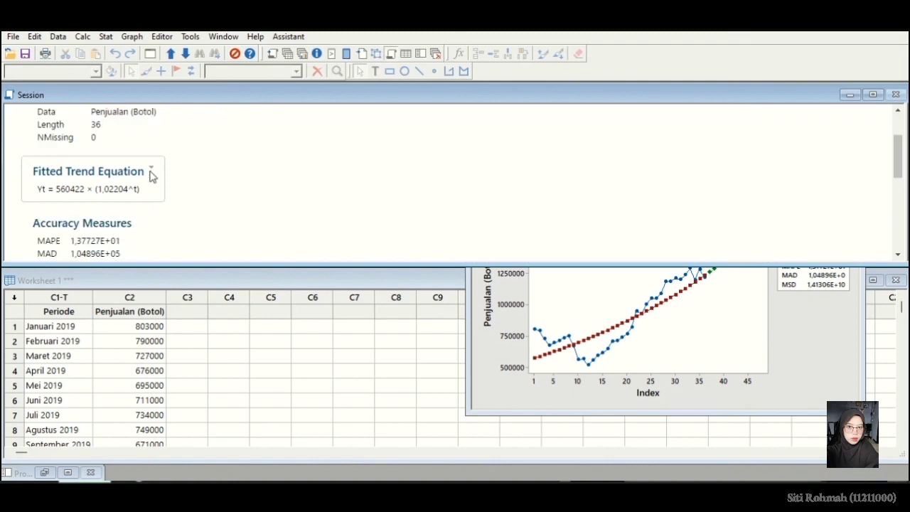
scroll(139, 164, "up", 2)
scroll(139, 155, "up", 2)
scroll(128, 169, "down", 2)
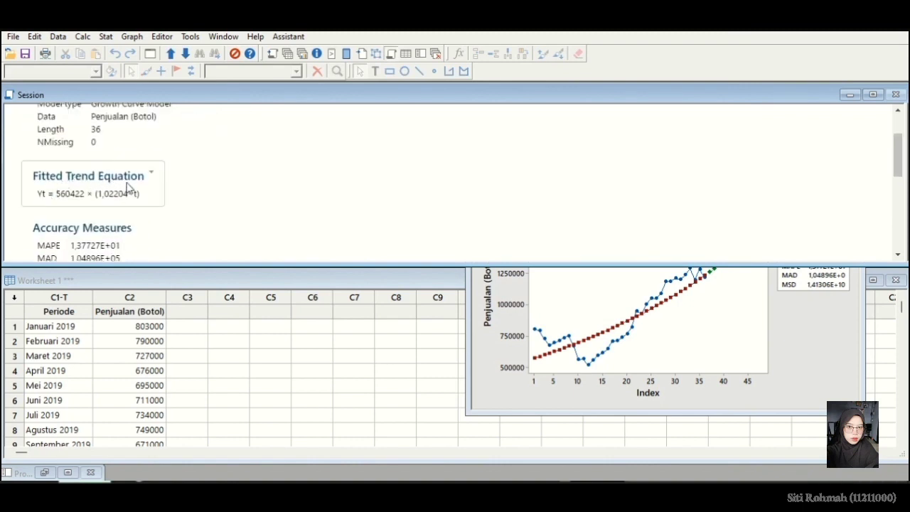
scroll(127, 185, "down", 3)
scroll(63, 164, "up", 2)
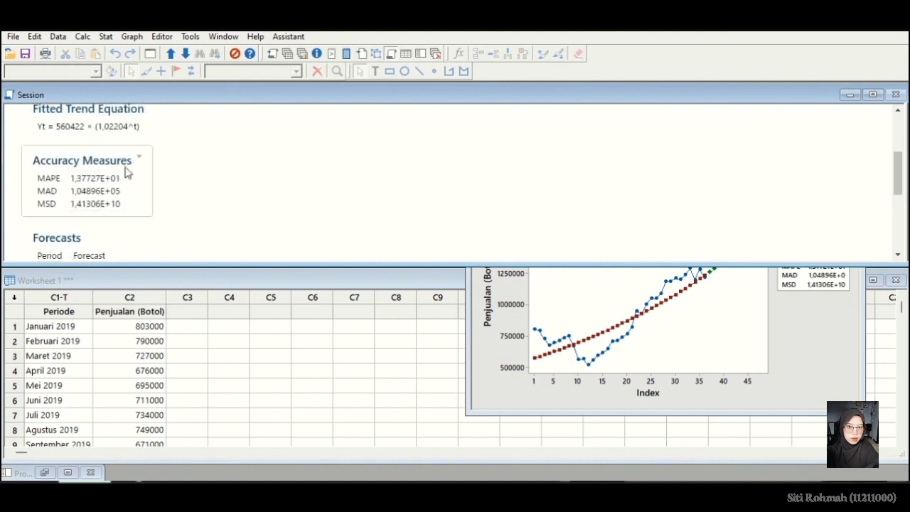
scroll(119, 204, "down", 2)
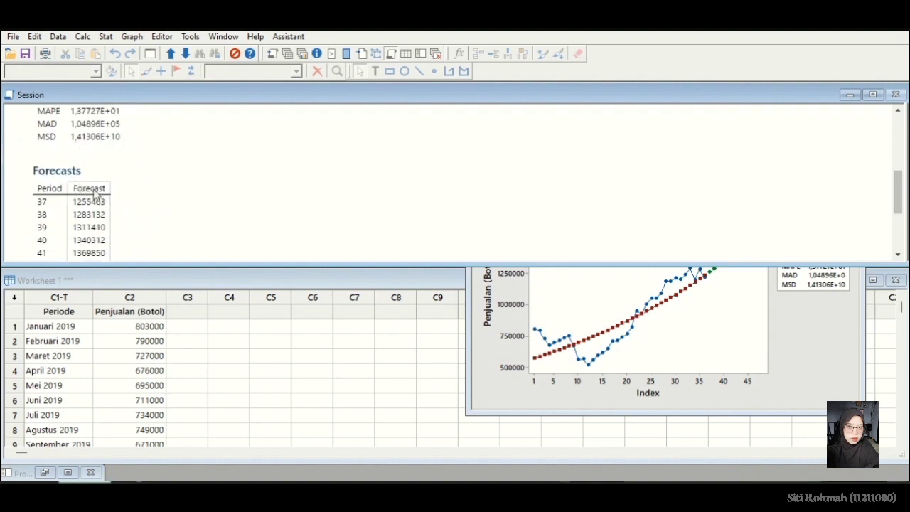
Copy the Forecast column from the growth curve session output and return to the Excel sheet's forecast lists starting at row 47
right_click(97, 193)
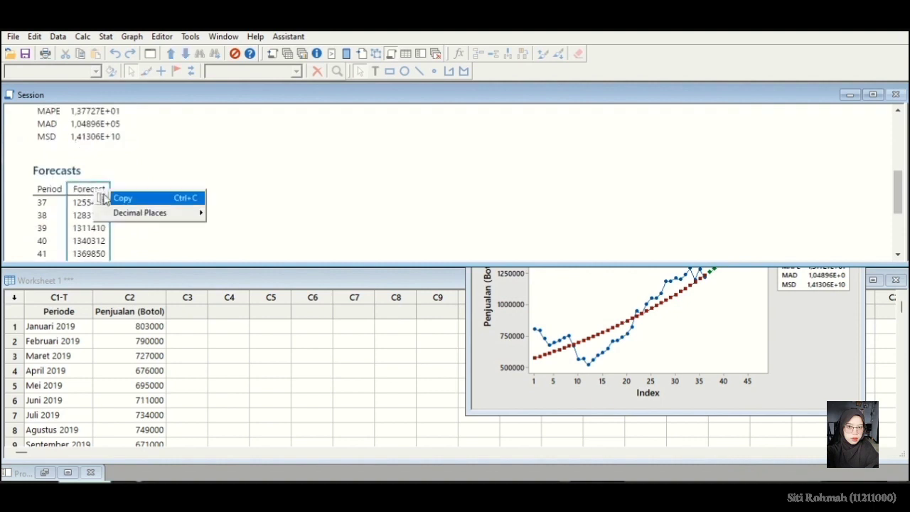
left_click(113, 198)
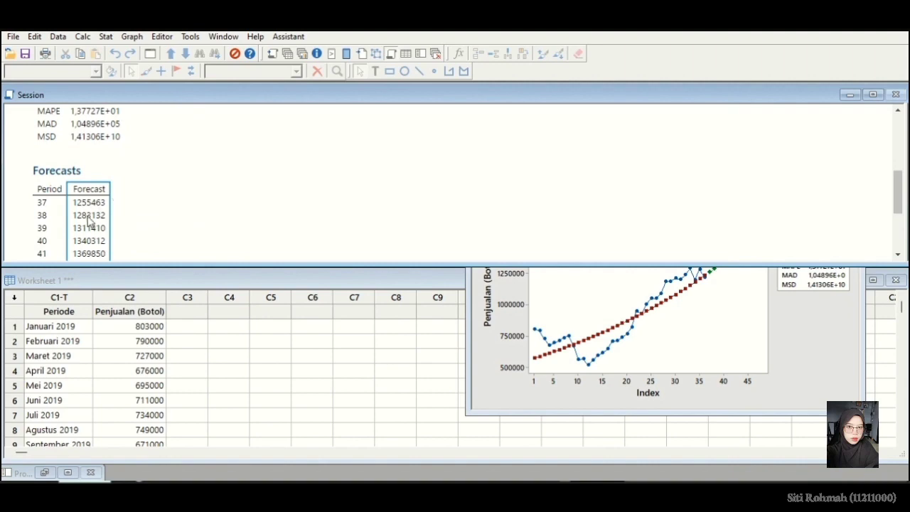
right_click(89, 222)
left_click(129, 226)
key("alt+Tab")
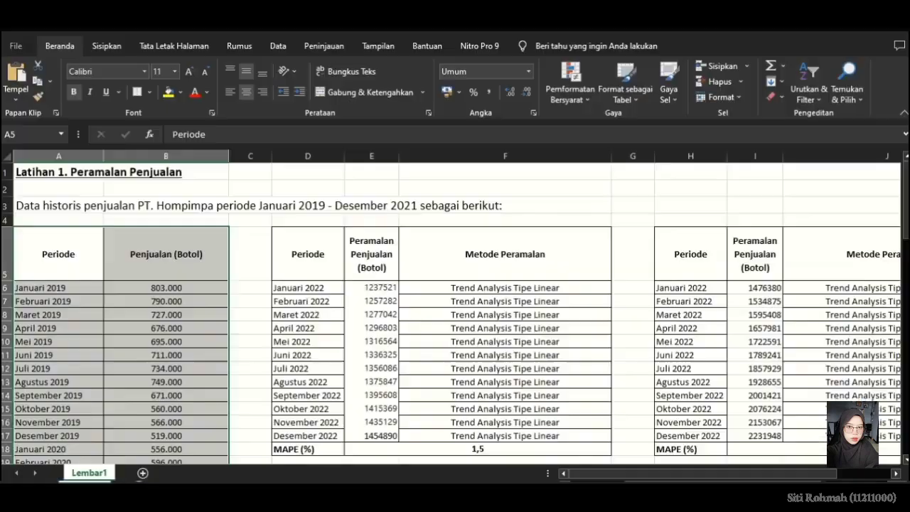
scroll(371, 221, "down", 1)
scroll(371, 222, "down", 14)
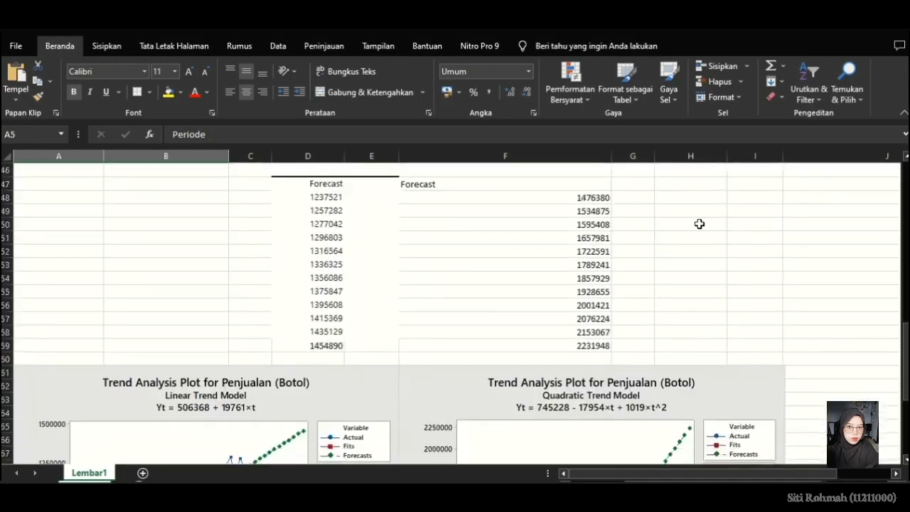
Paste the copied growth curve forecasts at cell G47, matching the destination formatting
left_click(633, 184)
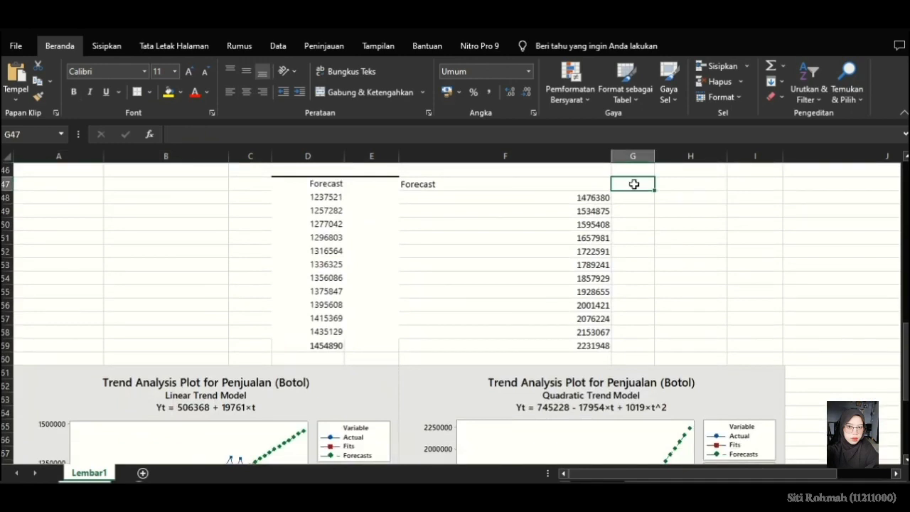
right_click(633, 184)
left_click(682, 249)
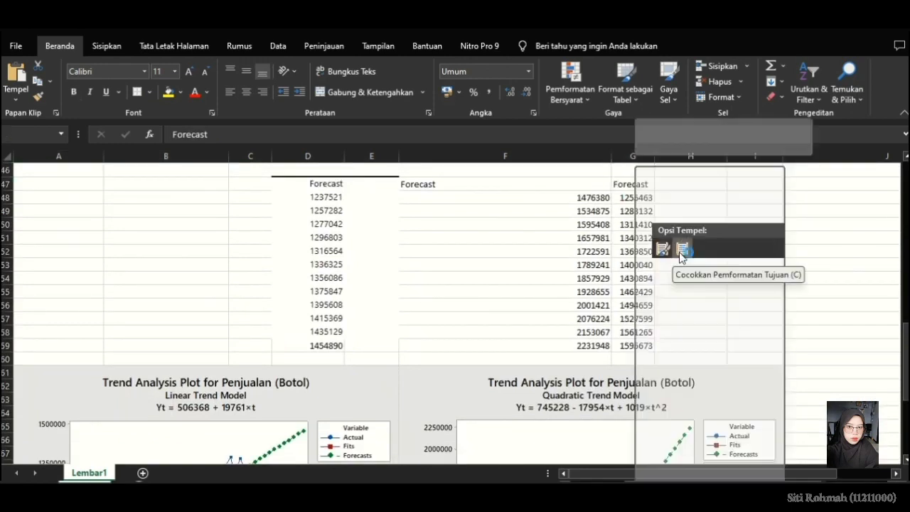
left_click(637, 319)
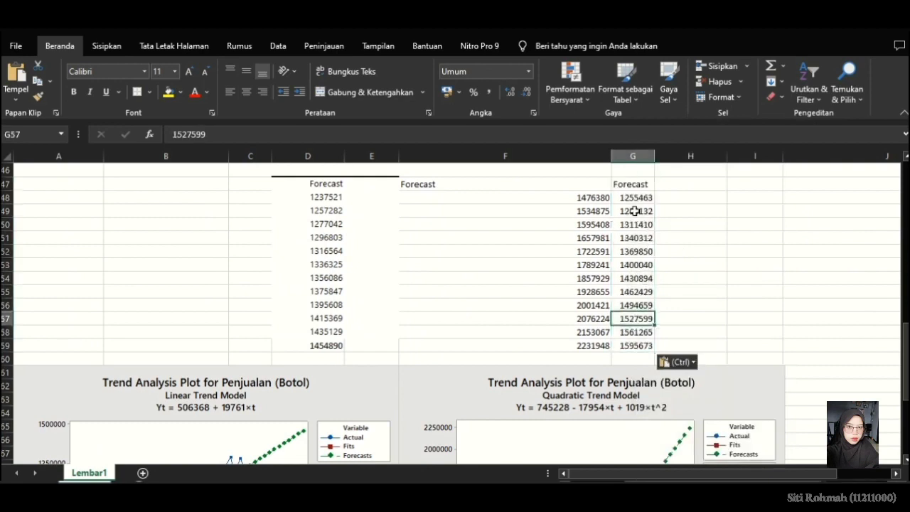
Copy the forecast values in G48:G59 and paste them as values into the Exponential Growth table starting at E21
left_click_drag(631, 197, 638, 346)
right_click(635, 321)
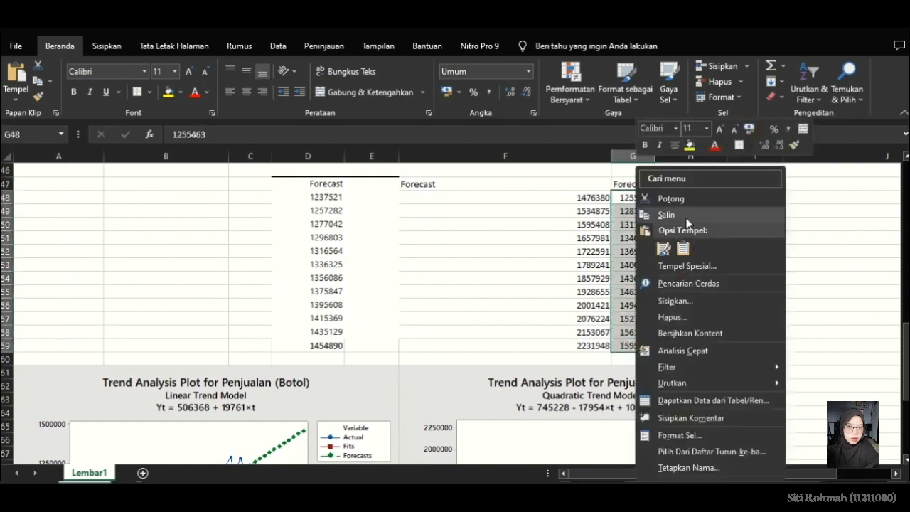
left_click(668, 214)
scroll(551, 304, "up", 3)
scroll(551, 305, "up", 8)
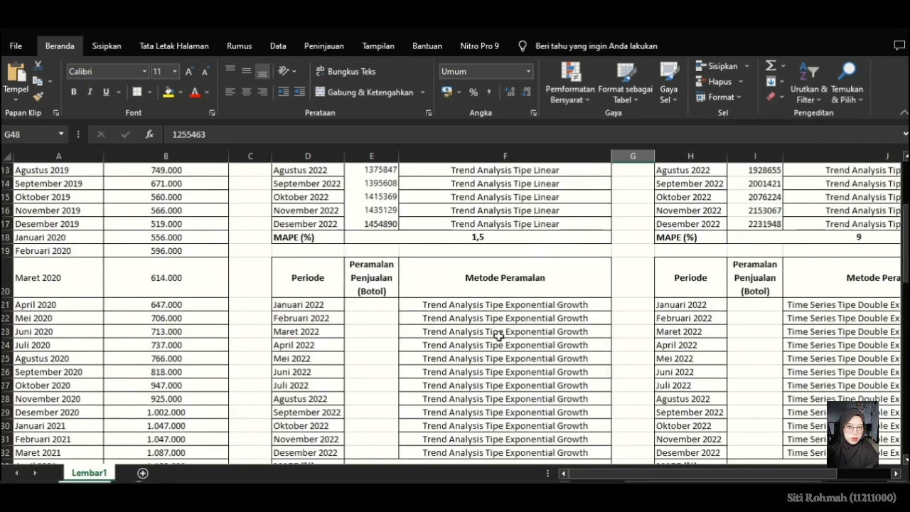
left_click(376, 304)
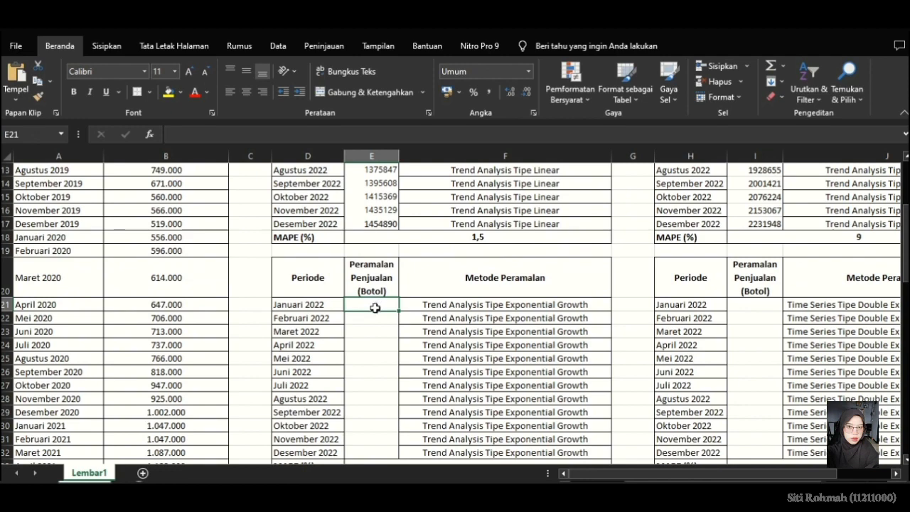
right_click(375, 308)
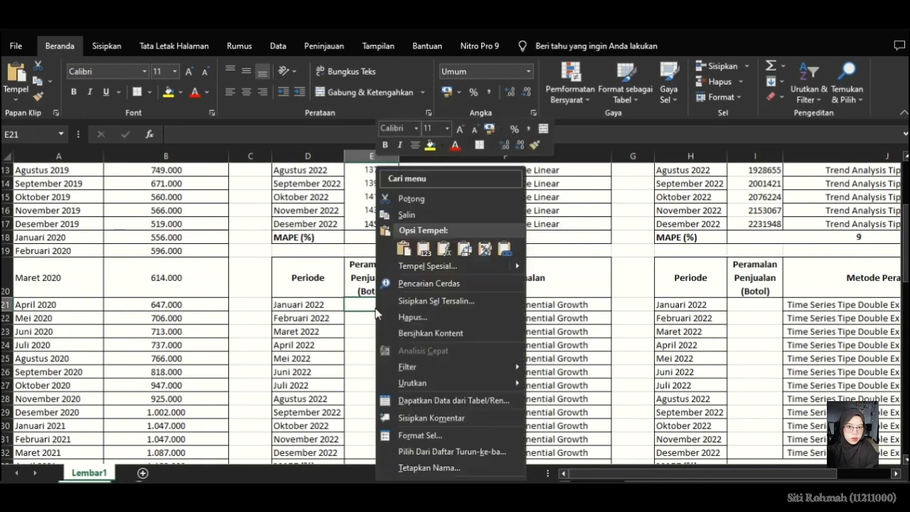
left_click(424, 247)
left_click(366, 347)
Enter 1,3 as the MAPE (%) of the Exponential Growth table
scroll(366, 347, "down", 4)
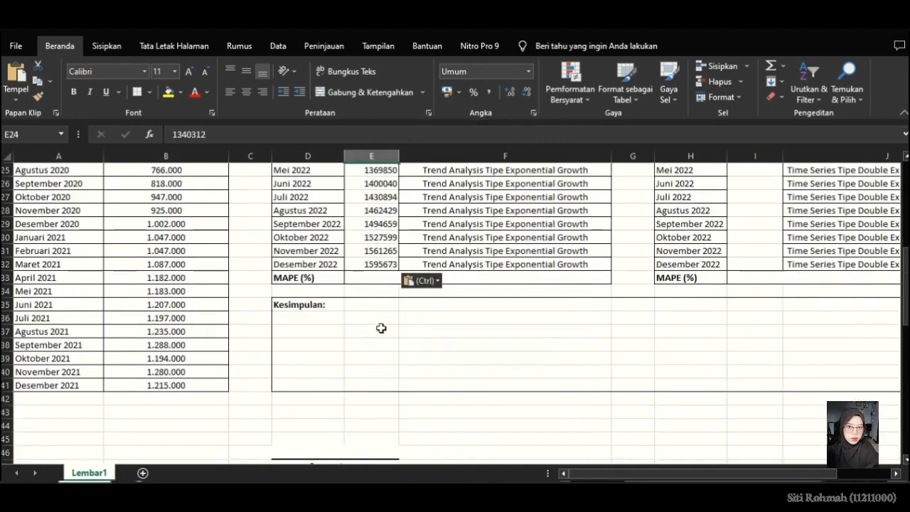
left_click(375, 277)
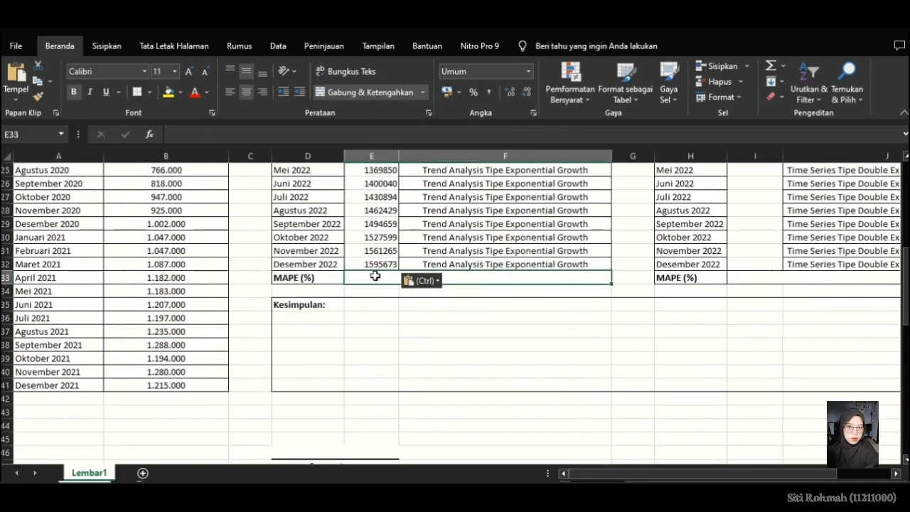
type("1,3")
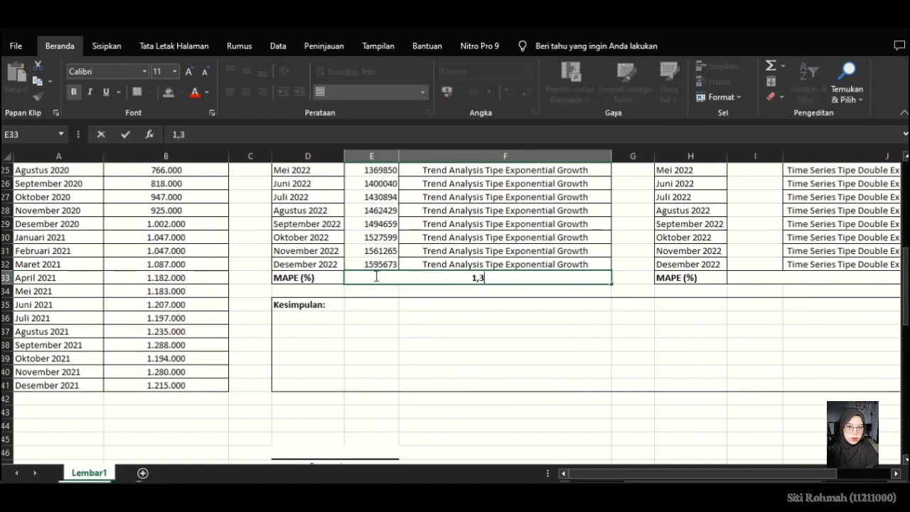
Switch to Minitab and copy the growth curve Trend Analysis plot for Penjualan (Botol)
scroll(457, 301, "down", 9)
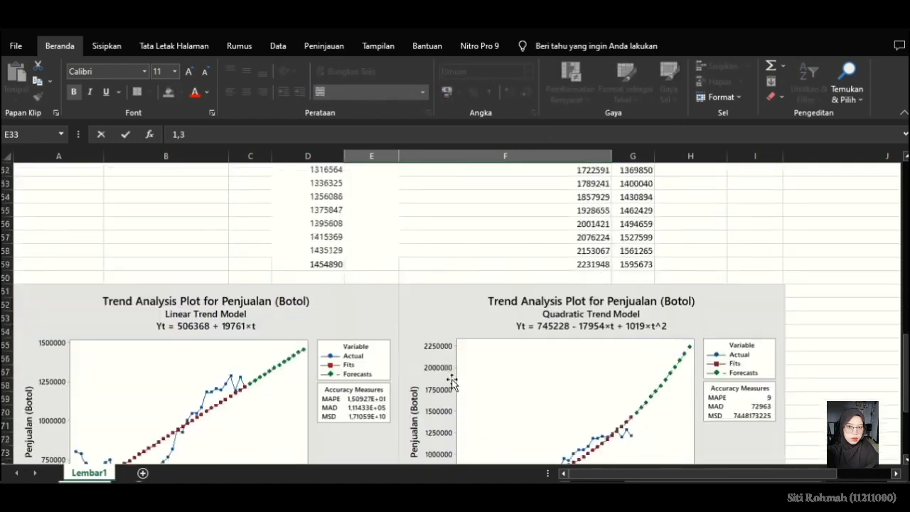
scroll(603, 260, "down", 4)
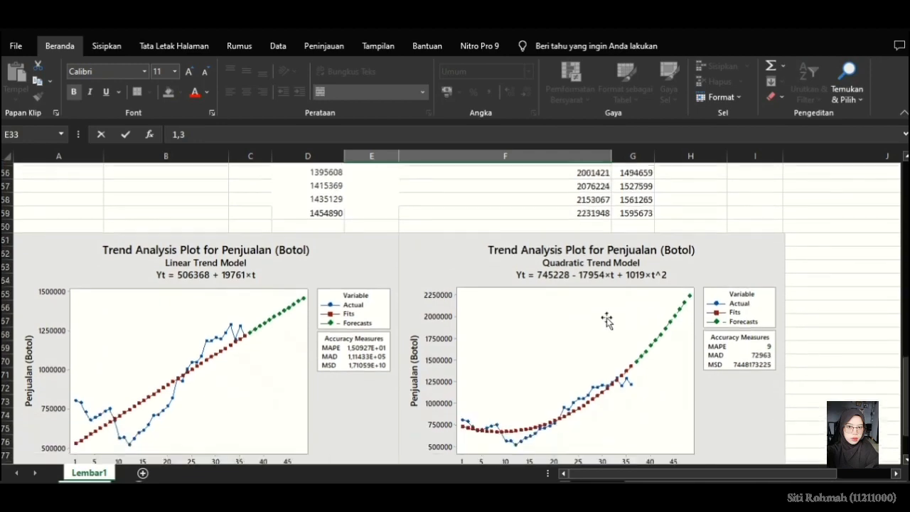
scroll(623, 305, "up", 2)
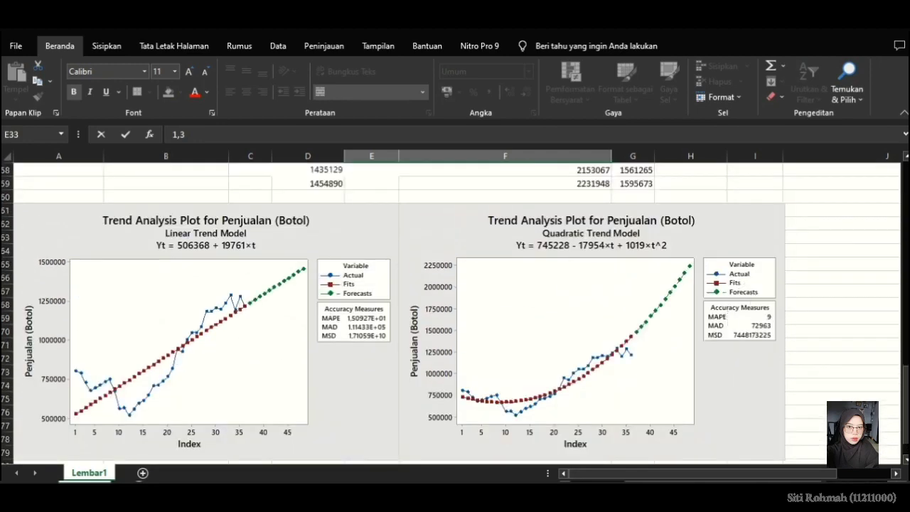
left_click(649, 496)
left_click(649, 322)
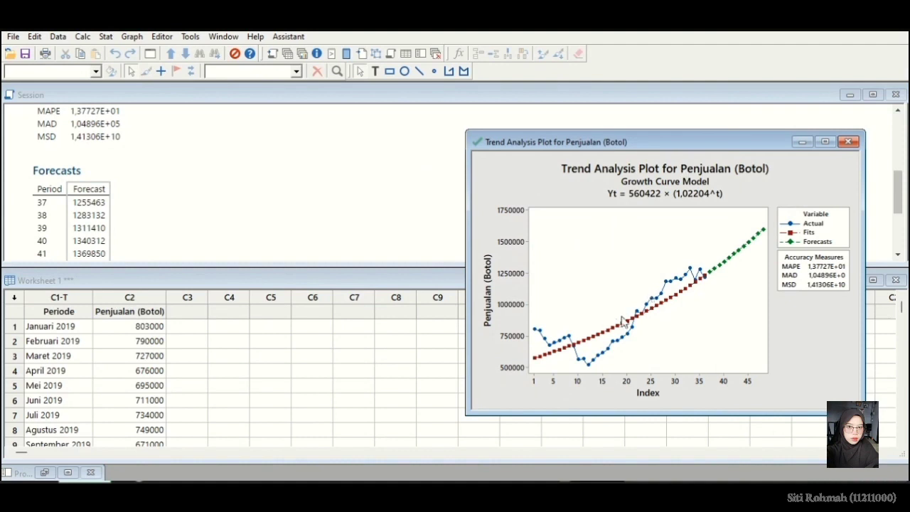
right_click(658, 333)
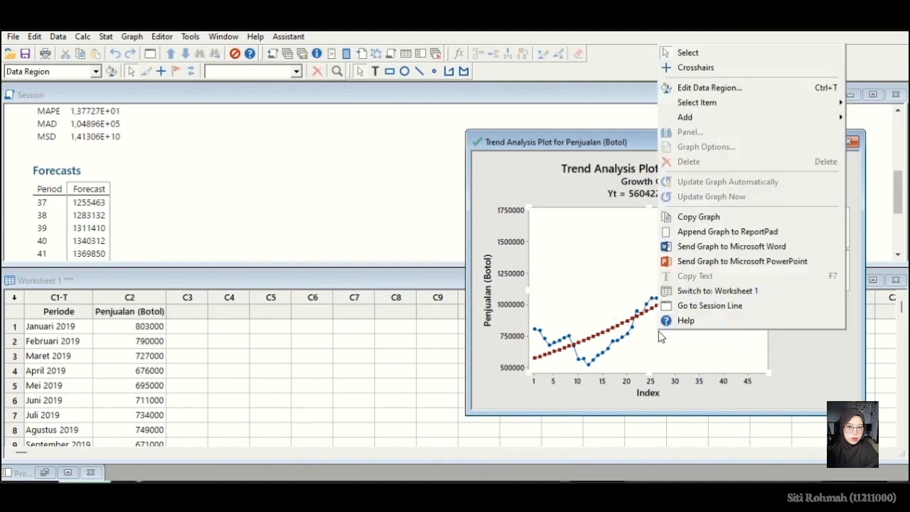
left_click(717, 221)
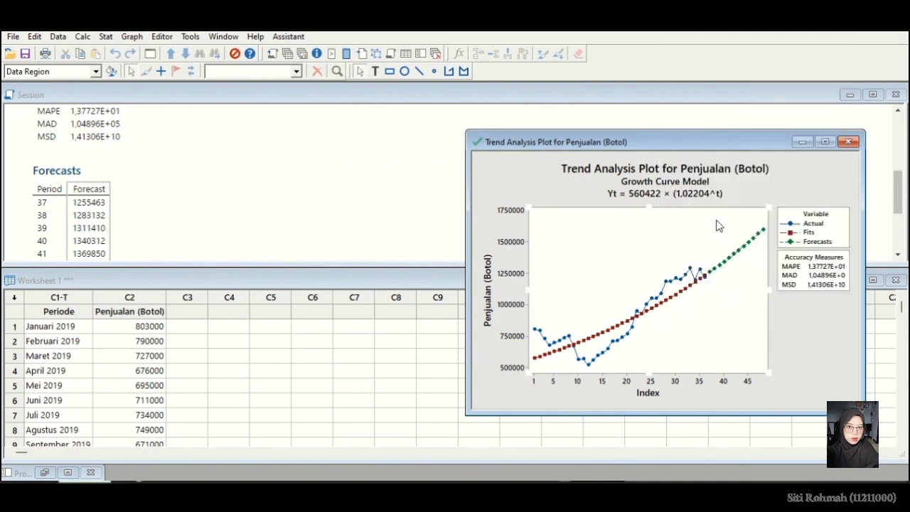
Return to Excel and paste the growth curve plot at cell A81, below the linear trend plot
key("alt+Tab")
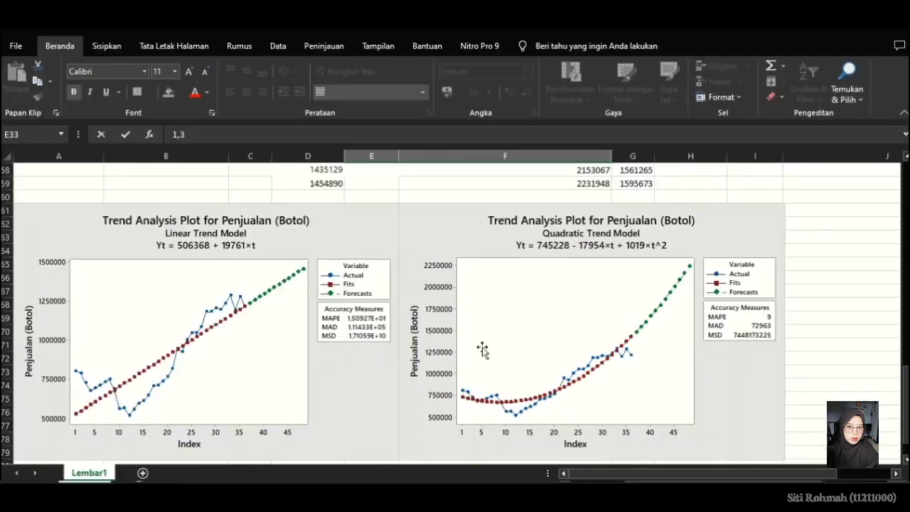
scroll(806, 299, "down", 3)
left_click(40, 319)
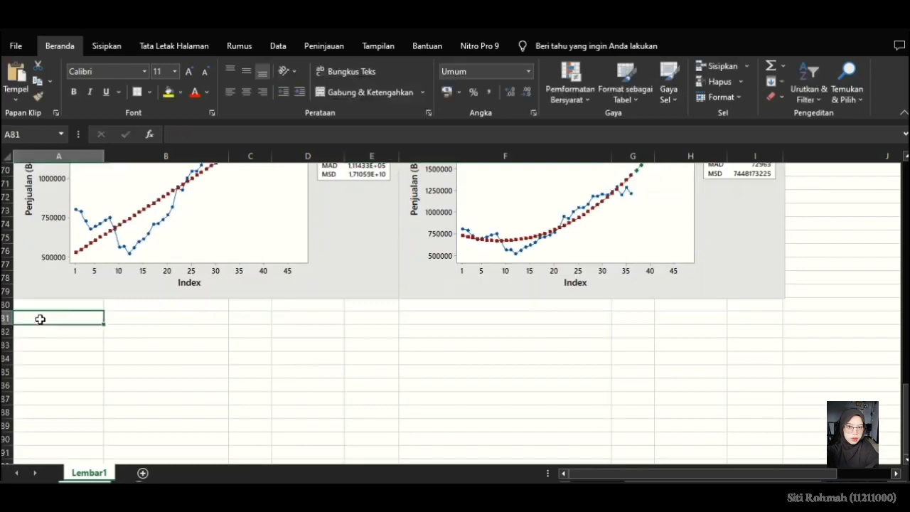
right_click(40, 319)
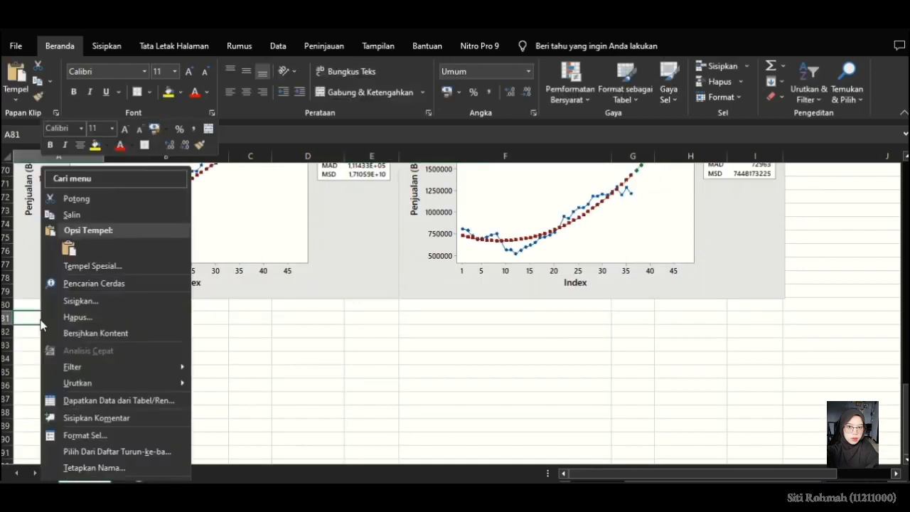
left_click(74, 259)
scroll(450, 377, "down", 3)
left_click(451, 380)
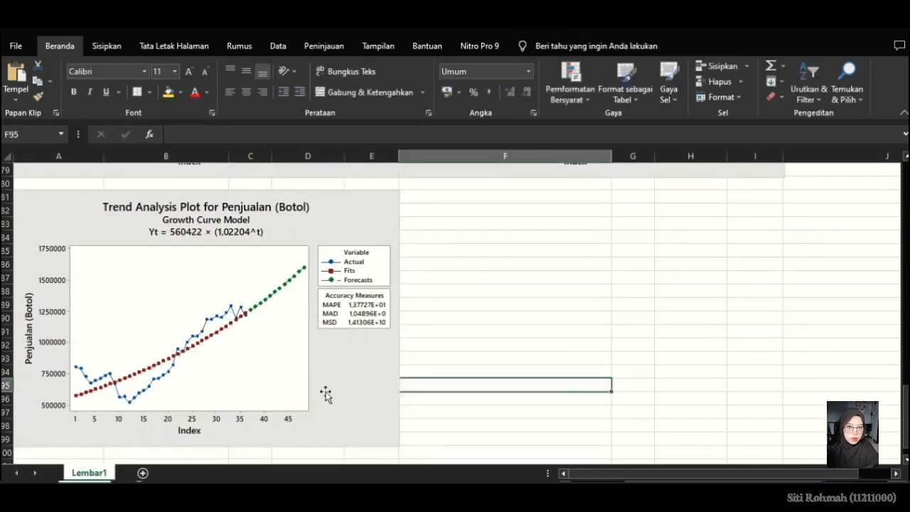
Find the empty Double Exponential table, then switch to Minitab and set up Double Exponential Smoothing with Penjualan (Botol) as the variable
scroll(325, 392, "up", 2)
scroll(324, 389, "up", 15)
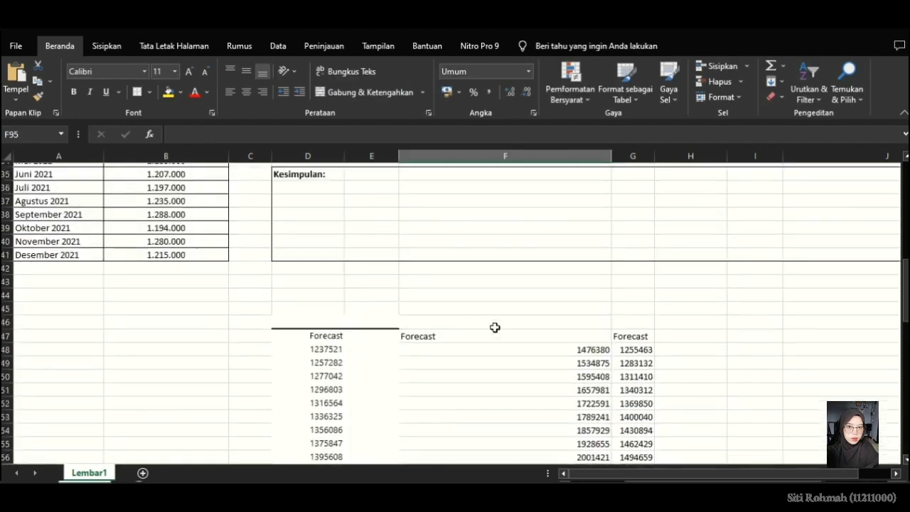
left_click(756, 226)
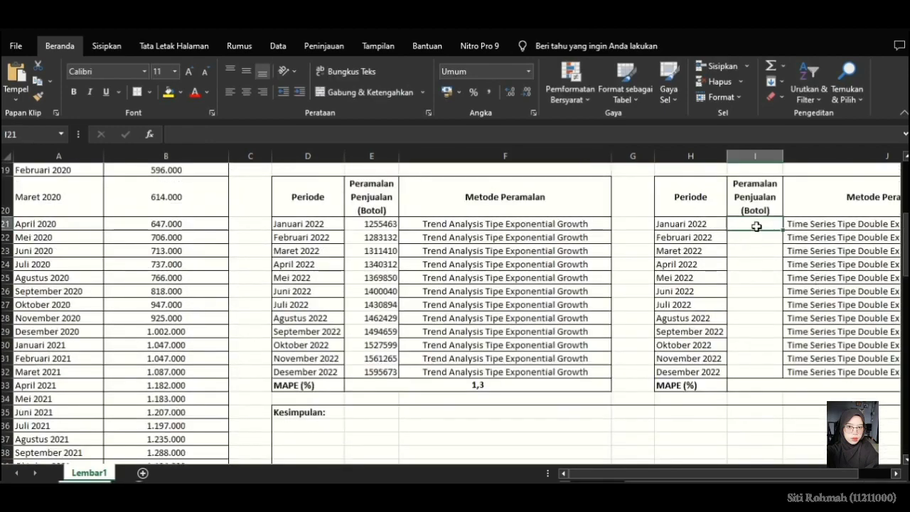
key("Right")
key("Right")
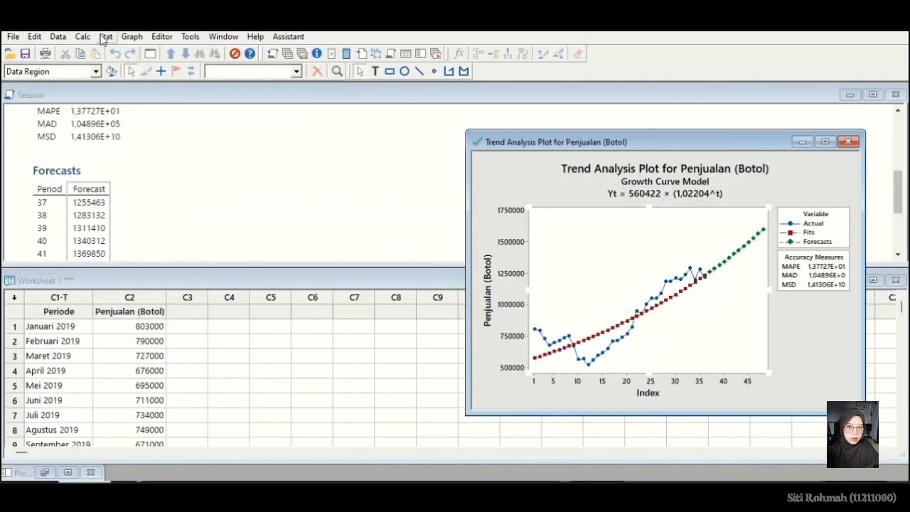
left_click(106, 38)
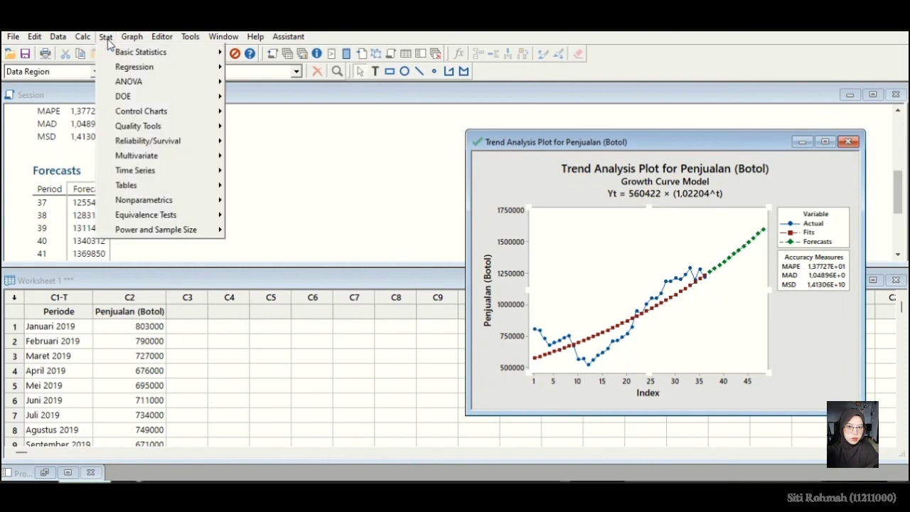
mouse_move(152, 176)
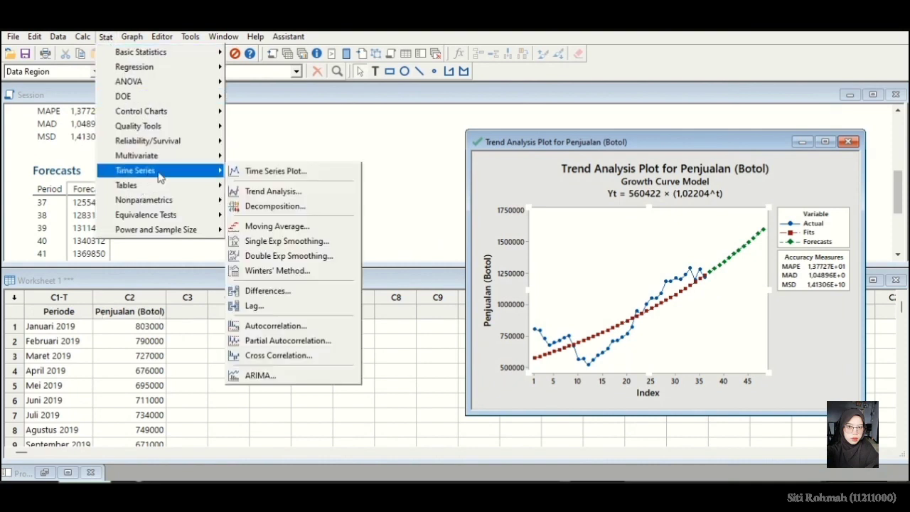
left_click(284, 255)
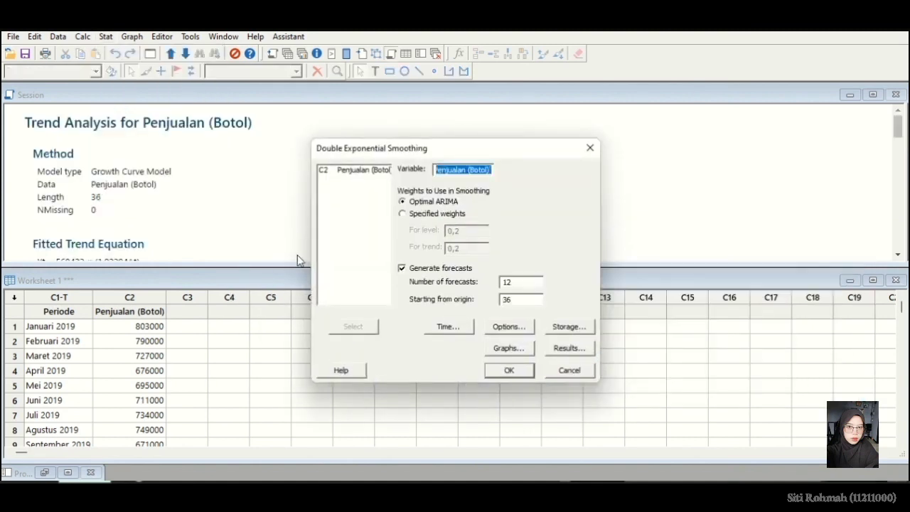
double_click(380, 170)
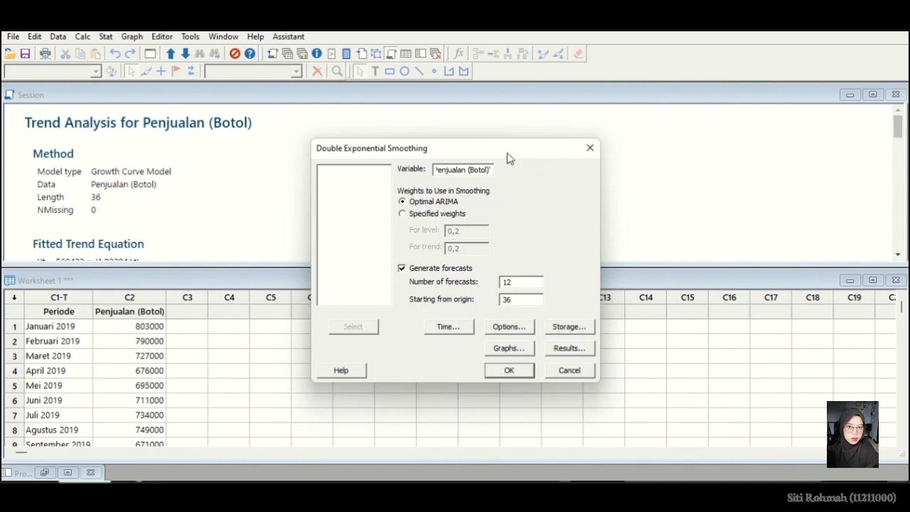
Keep forecast generation on with 12 forecasts starting from origin 36, and run the double exponential smoothing
left_click(402, 270)
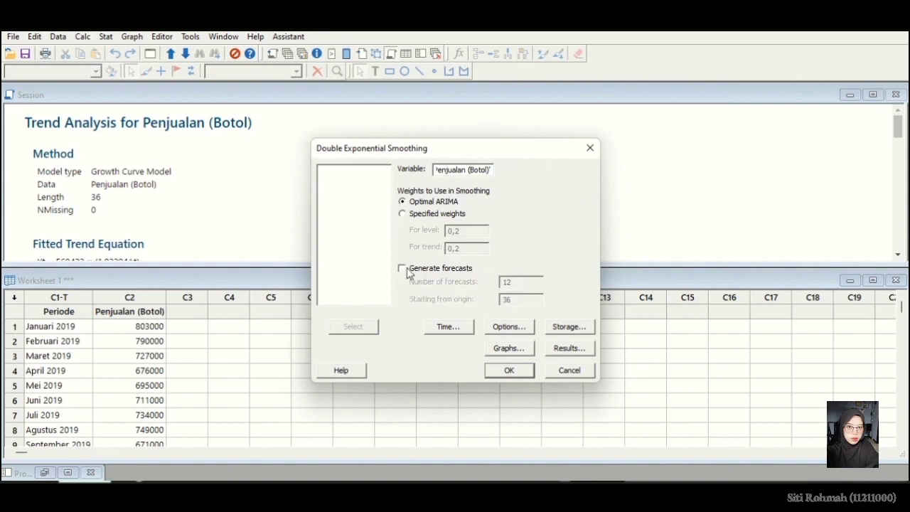
left_click(402, 270)
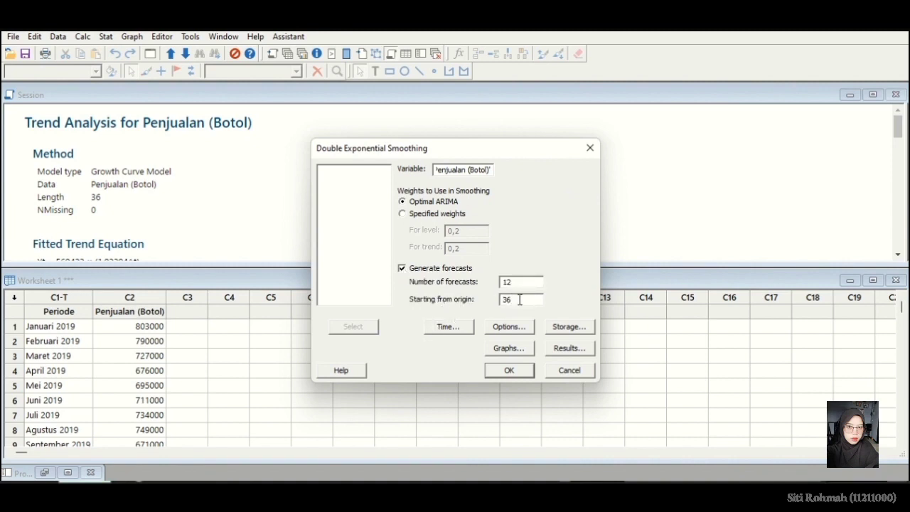
left_click(506, 371)
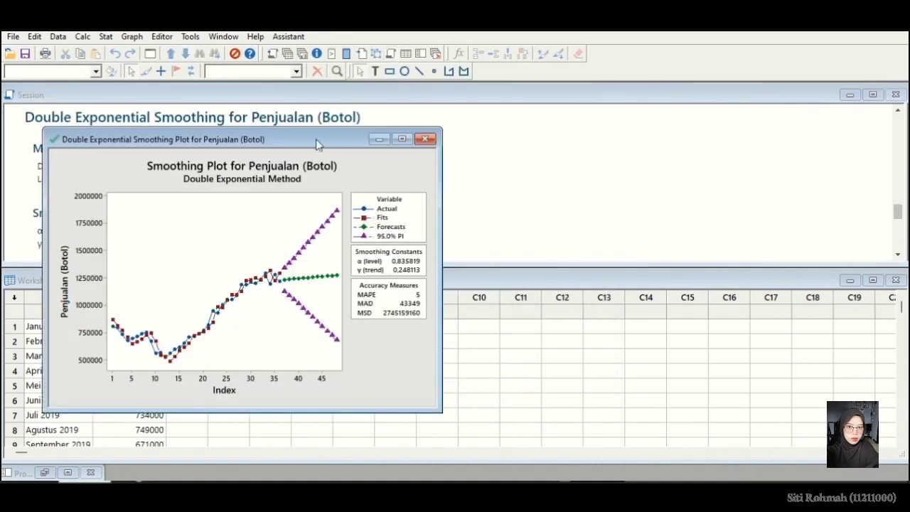
Move the smoothing plot aside and copy the Forecast column from the Double Exponential Smoothing output for periods 37 to 48
left_click_drag(317, 144, 765, 119)
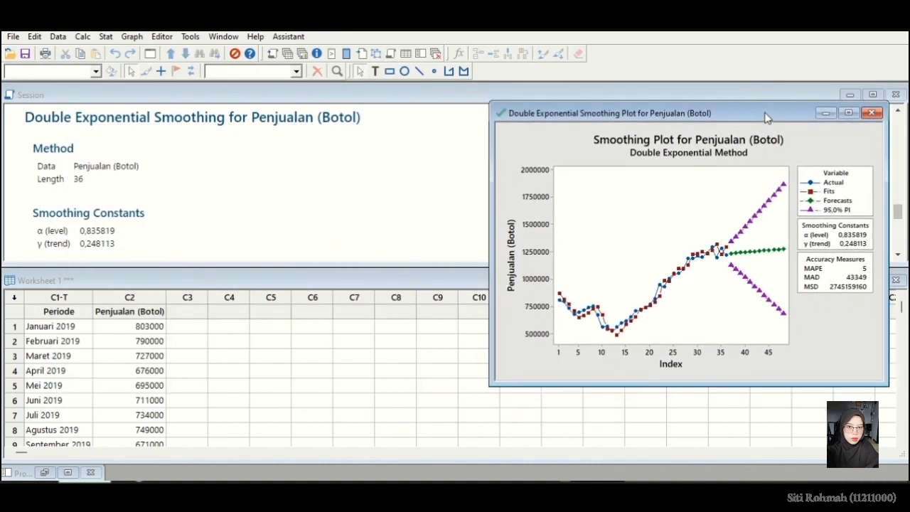
left_click(191, 189)
scroll(190, 189, "down", 5)
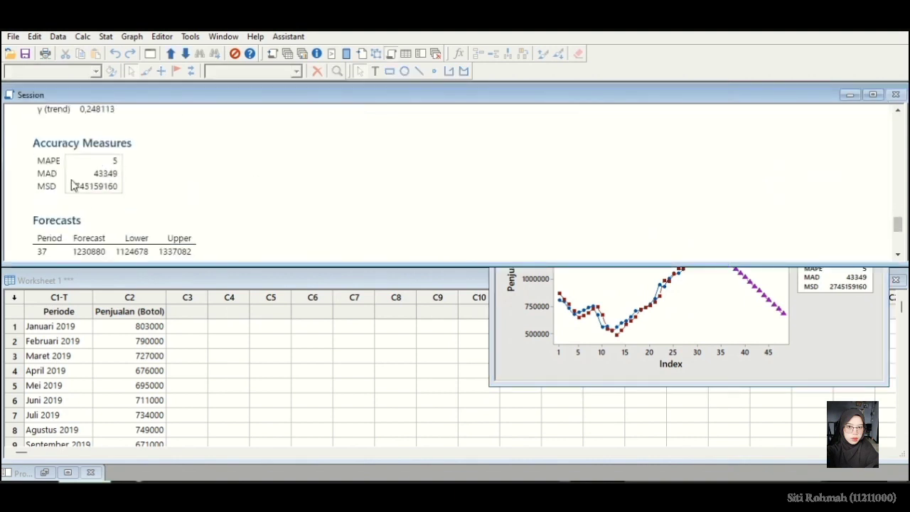
scroll(149, 174, "down", 2)
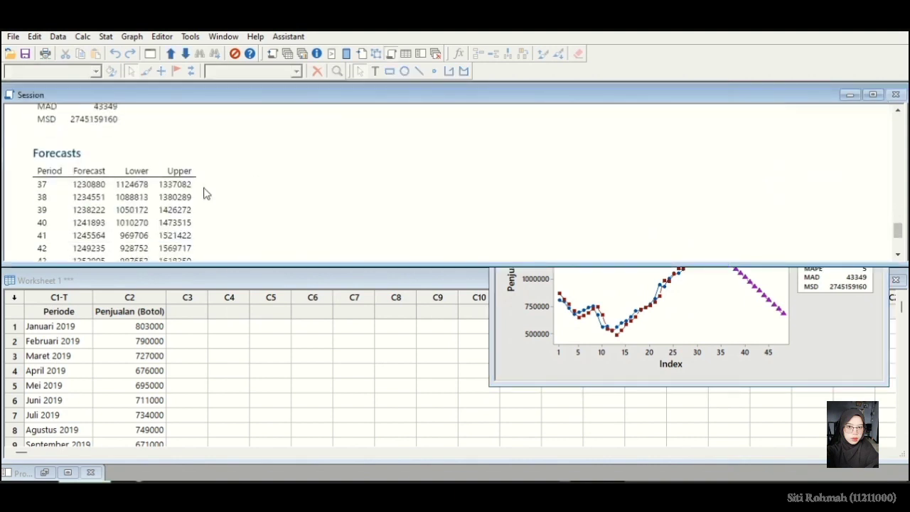
left_click(93, 175)
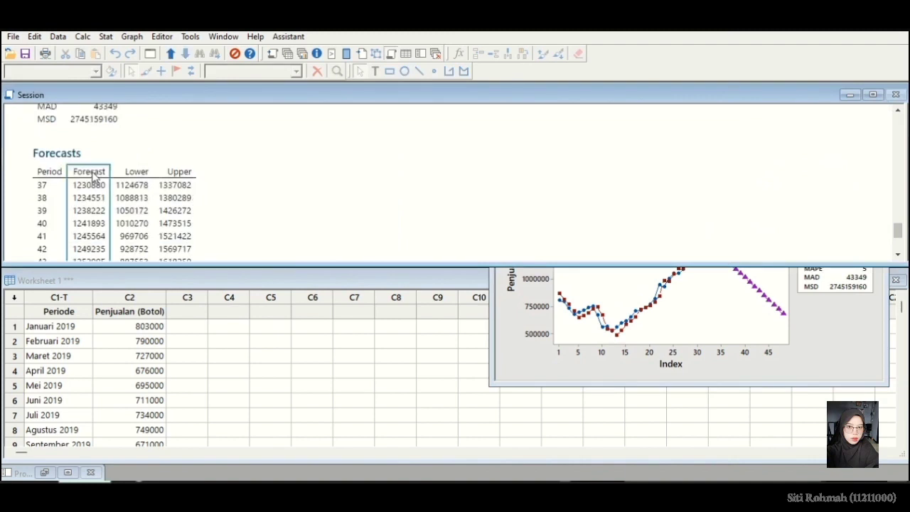
scroll(93, 179, "down", 2)
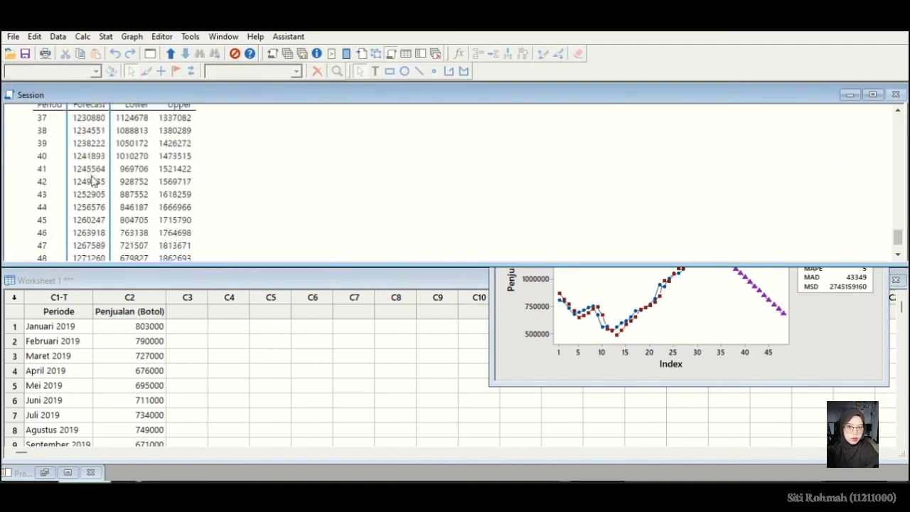
right_click(93, 181)
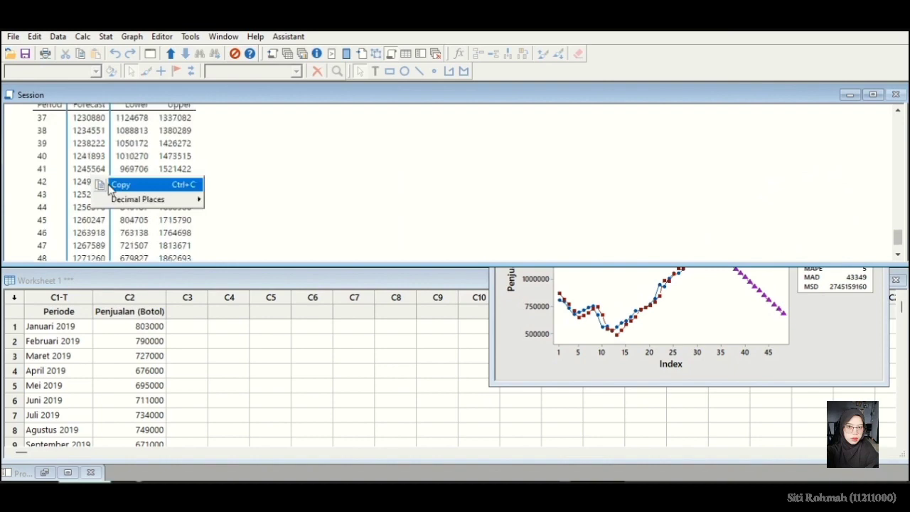
left_click(114, 186)
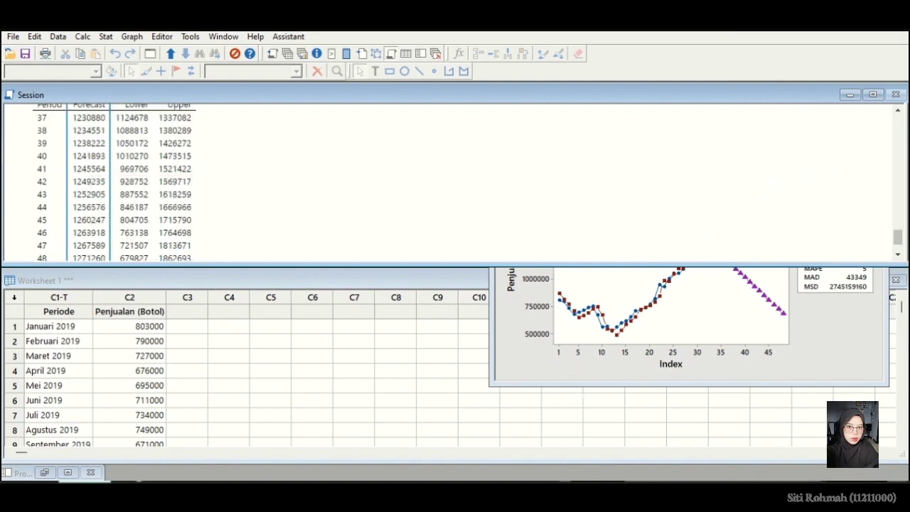
Switch to Excel and paste the forecast column at H47, matching the destination formatting
key("alt+Tab")
scroll(540, 299, "down", 6)
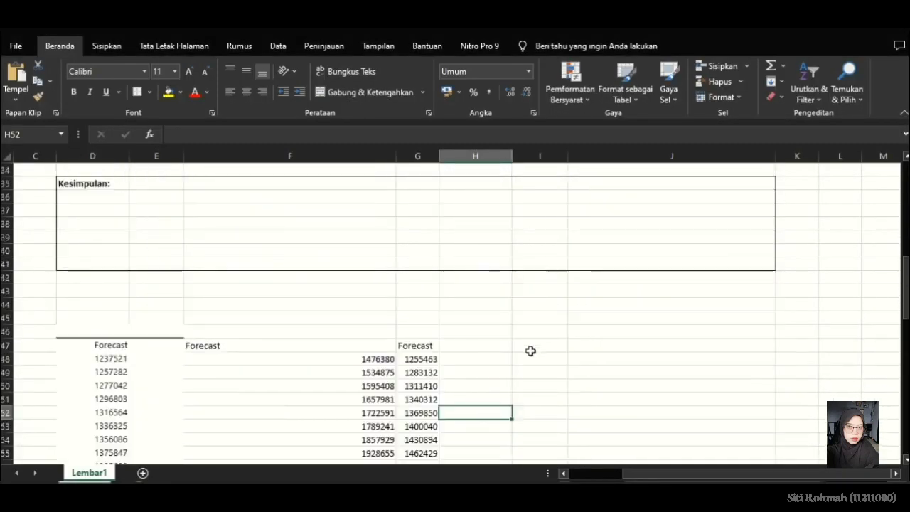
left_click(470, 346)
right_click(470, 346)
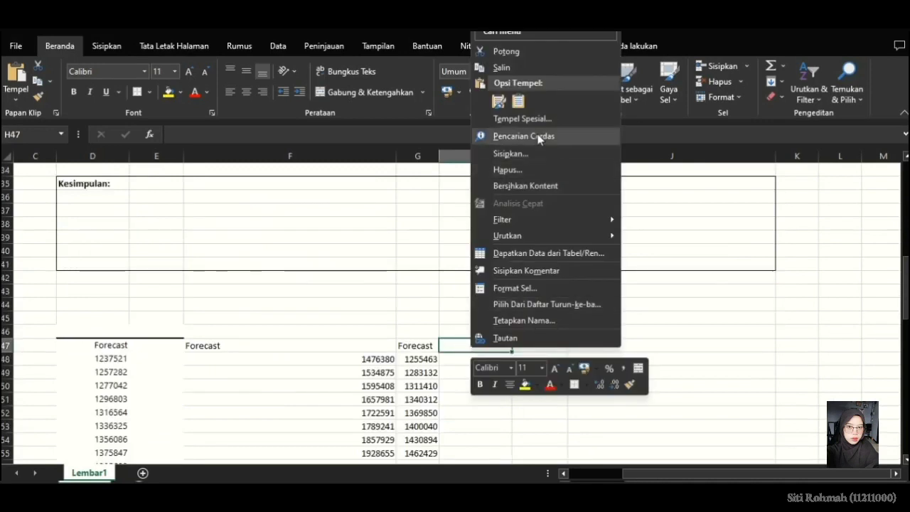
left_click(518, 102)
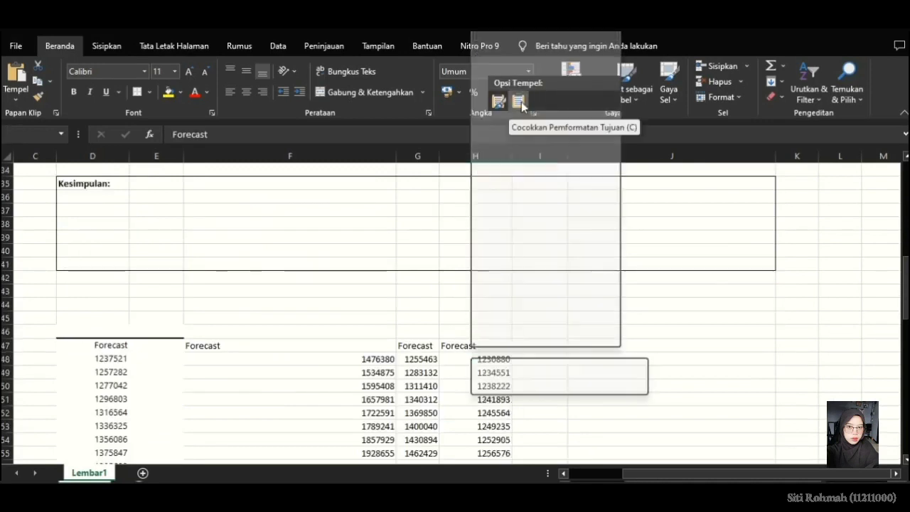
left_click(466, 439)
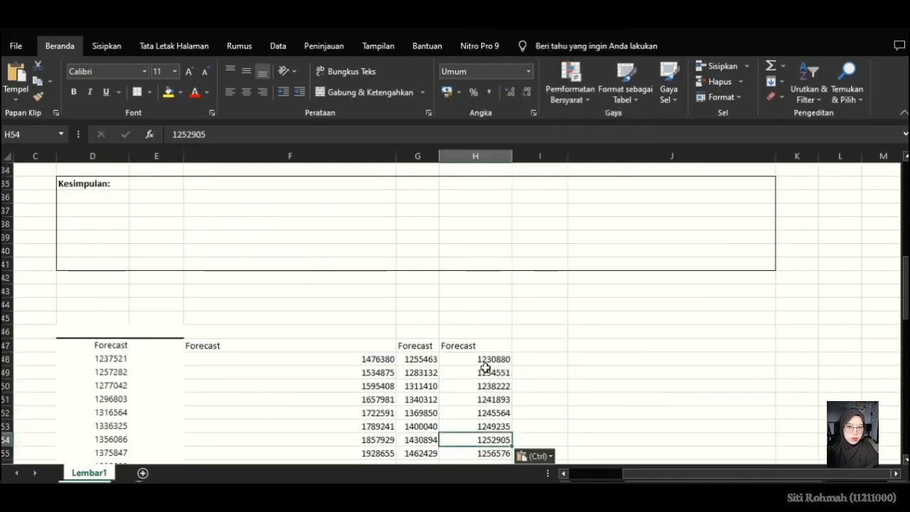
Copy the forecast values in H48:H59 into the Double Exponential Smoothing table's Peramalan Penjualan (Botol) column, starting at I21
scroll(486, 341, "down", 3)
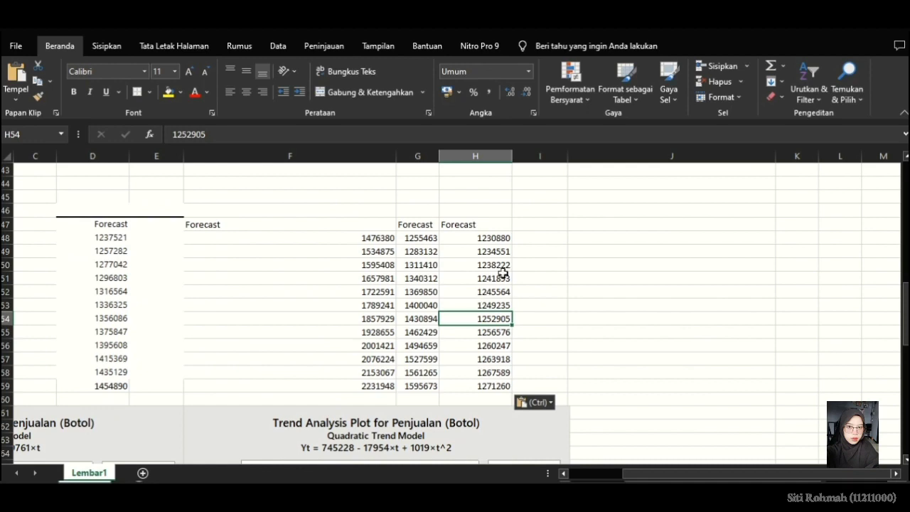
left_click(490, 237)
left_click_drag(489, 236, 471, 390)
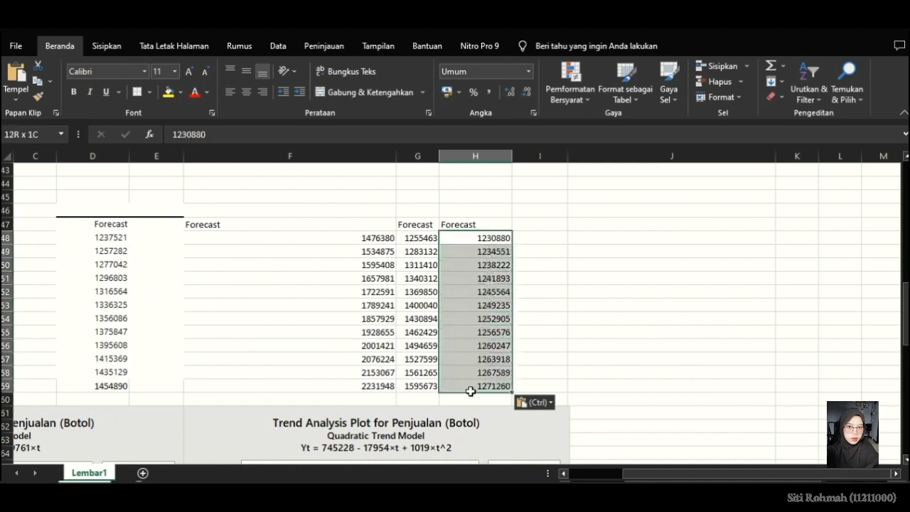
right_click(479, 332)
left_click(531, 212)
scroll(478, 255, "up", 8)
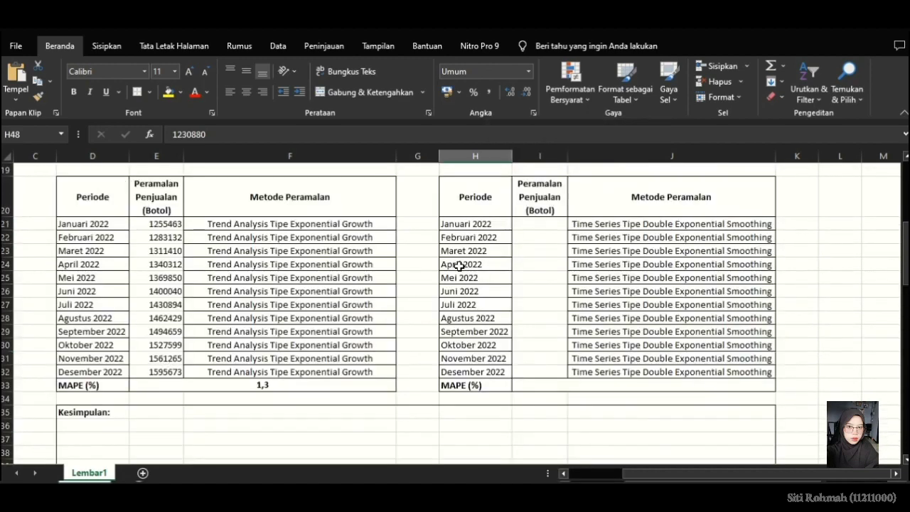
left_click(545, 222)
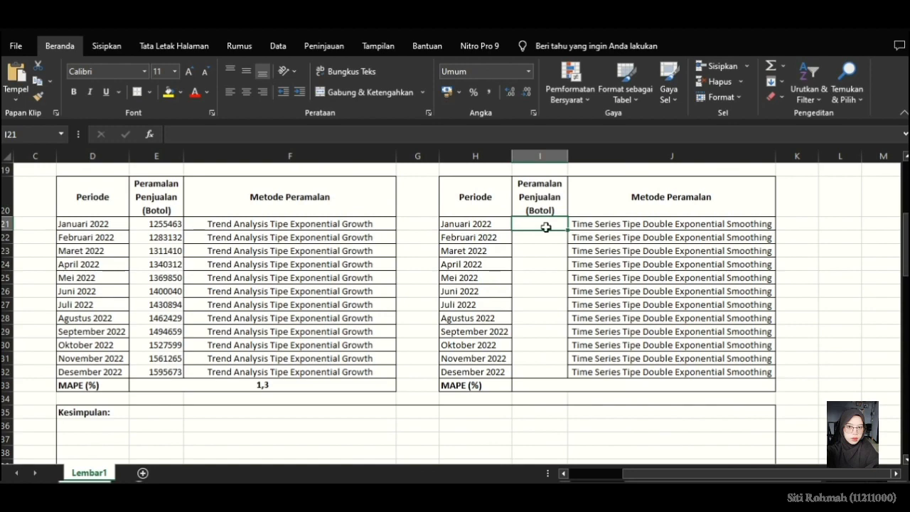
right_click(545, 226)
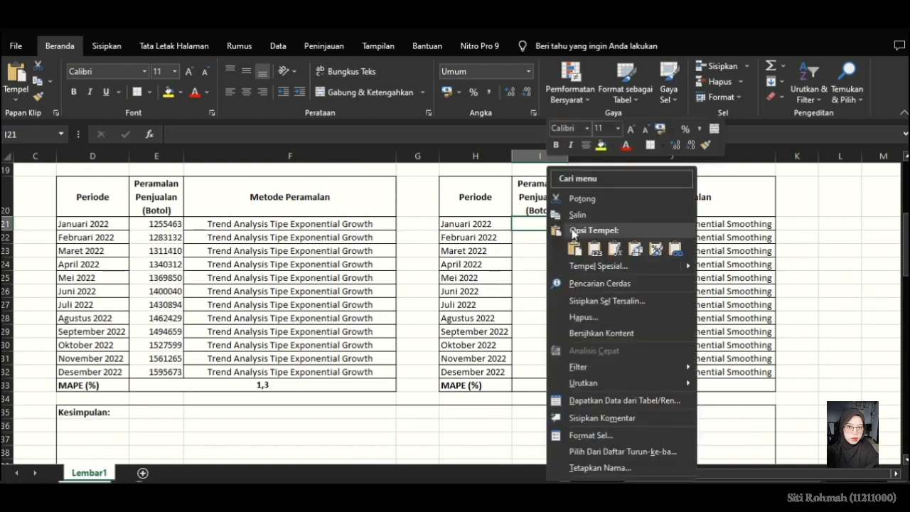
left_click(569, 245)
Enter 5 as the MAPE (%) of the Double Exponential Smoothing table
left_click(535, 384)
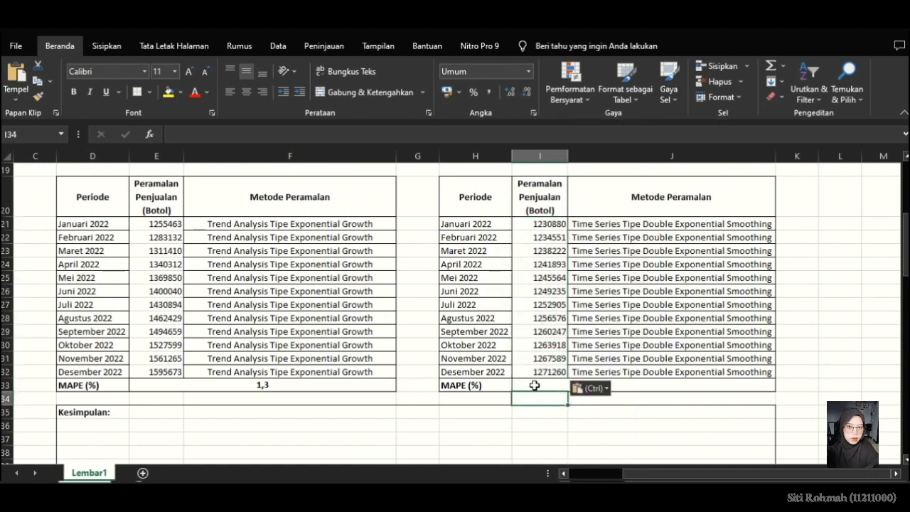
type("5")
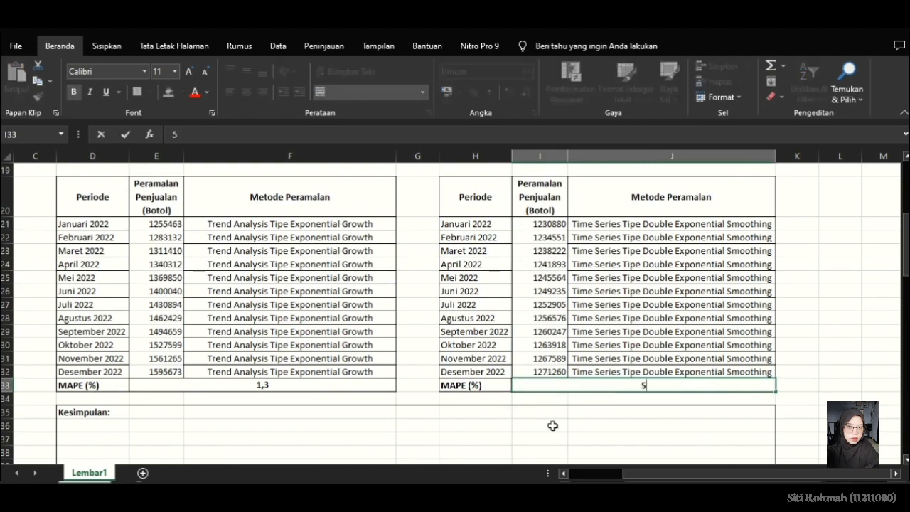
left_click(540, 424)
Find the empty area beside the growth curve plot, then switch to Minitab and copy the double exponential smoothing plot
scroll(564, 422, "down", 4)
scroll(564, 422, "down", 15)
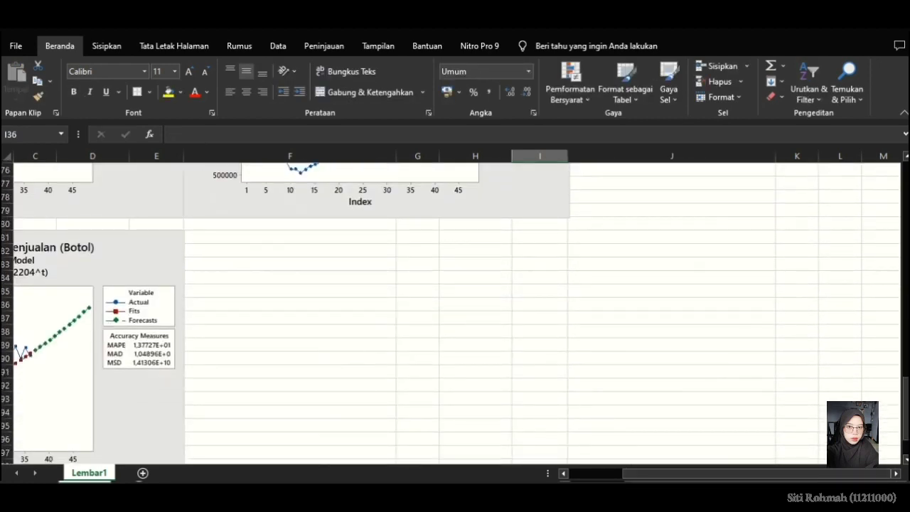
key("alt+Tab")
left_click(761, 375)
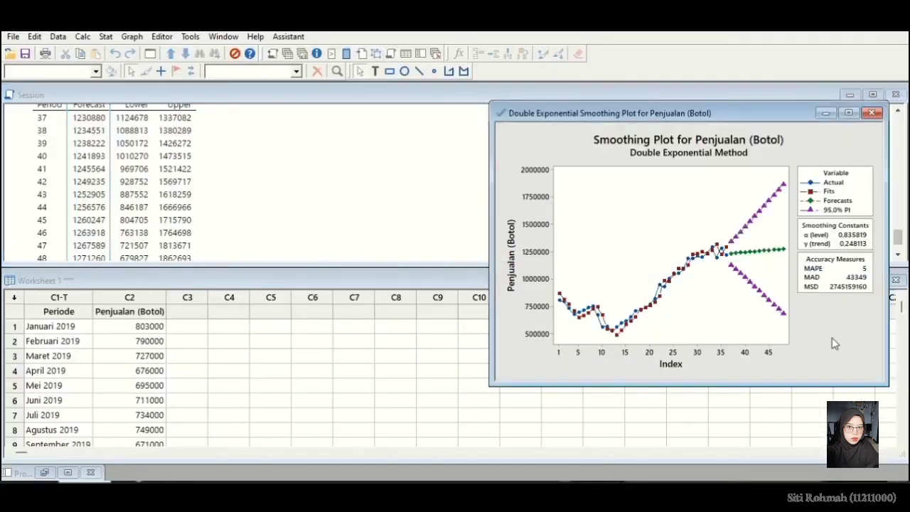
right_click(655, 241)
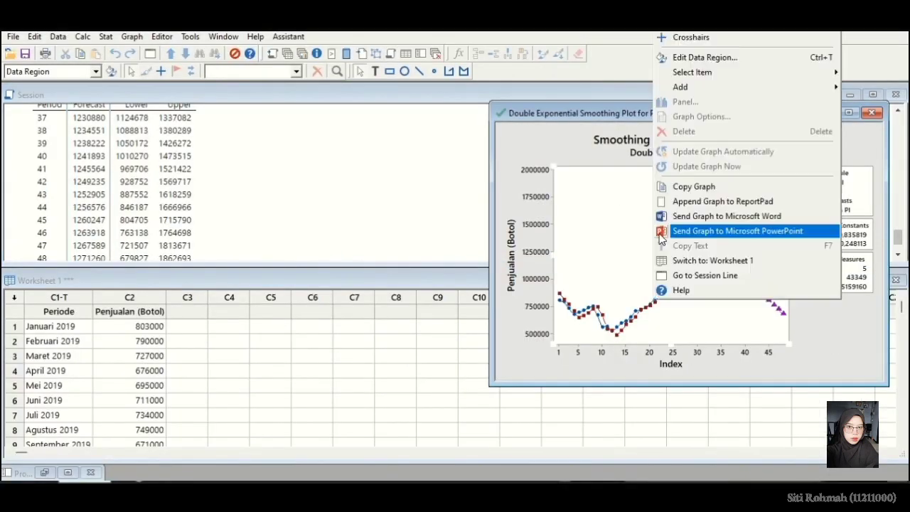
left_click(693, 186)
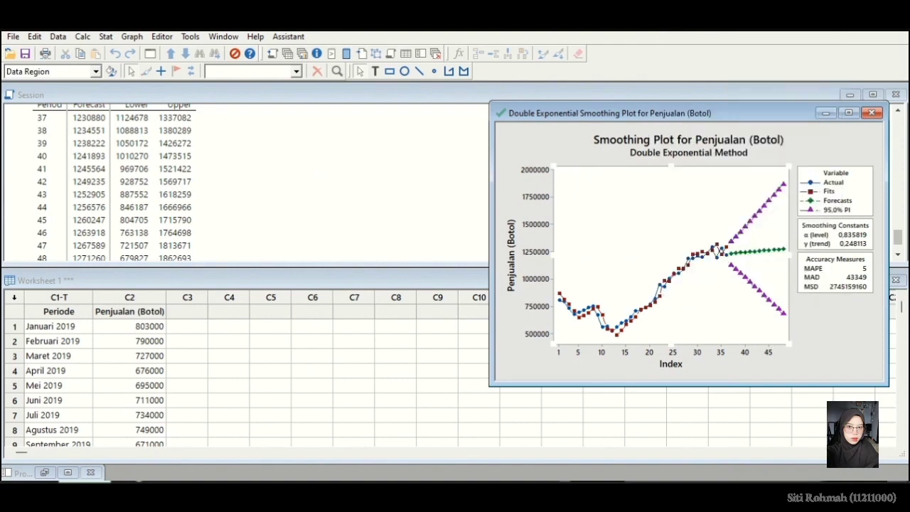
Return to Excel and paste the smoothing plot at cell F81, below the quadratic trend plot
key("alt+Tab")
left_click(234, 236)
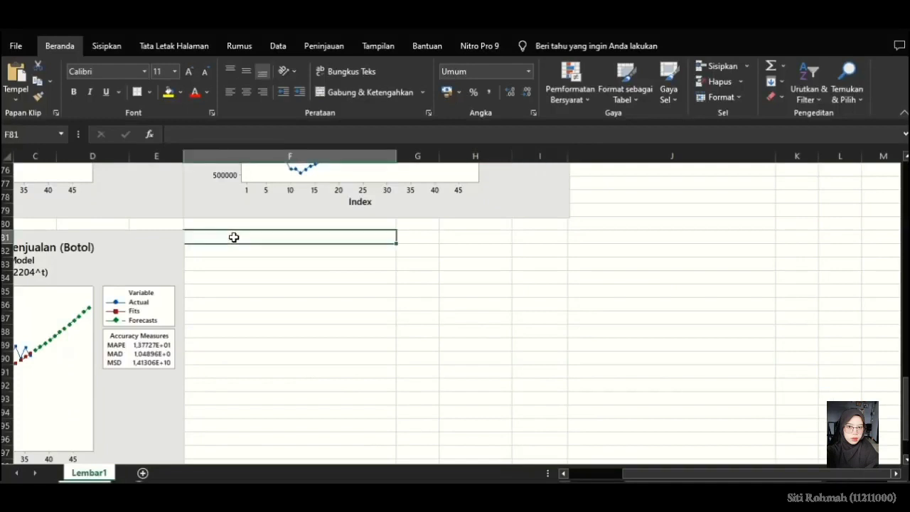
key("ctrl+v")
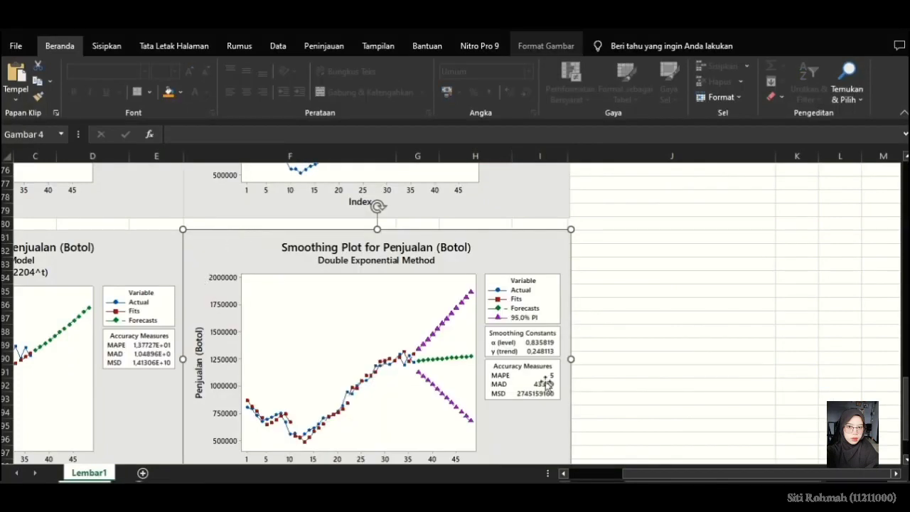
left_click(719, 344)
Review the four forecast tables and compare their MAPE values
scroll(510, 340, "up", 1)
scroll(510, 339, "up", 18)
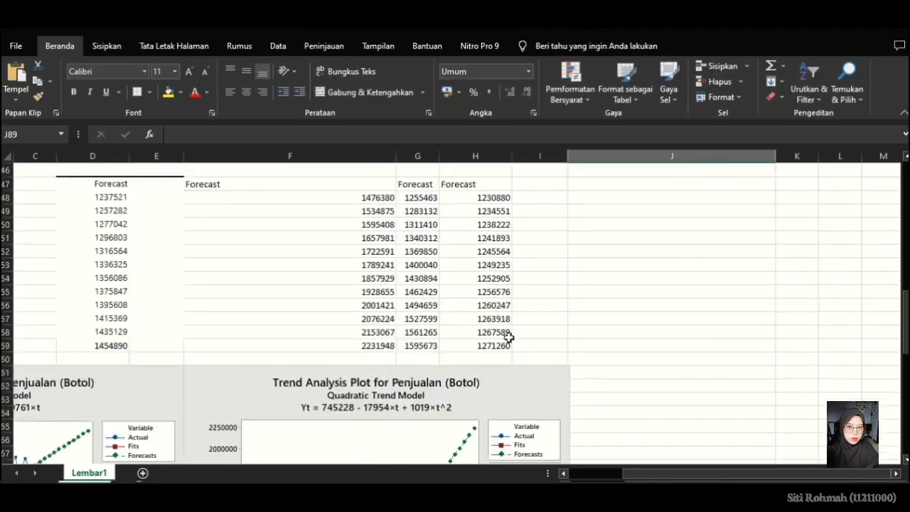
scroll(496, 339, "up", 7)
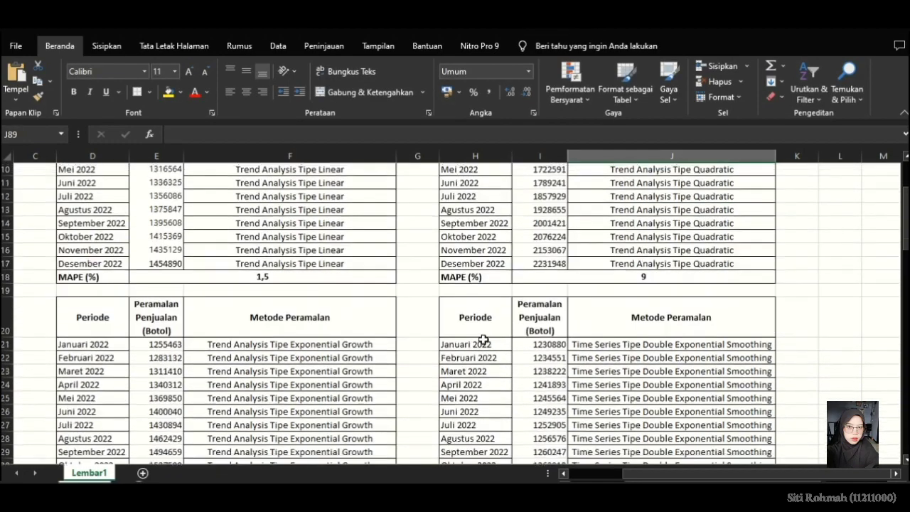
left_click_drag(114, 261, 646, 431)
scroll(479, 406, "up", 2)
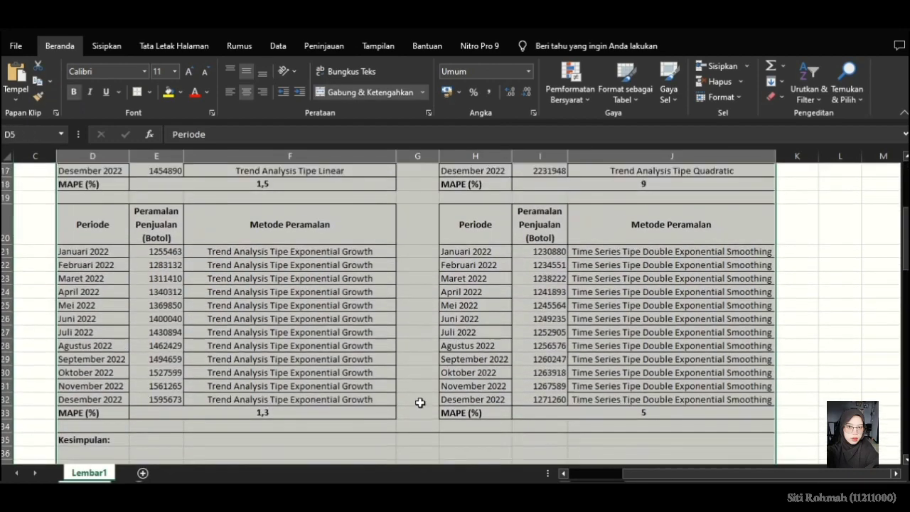
left_click(271, 316)
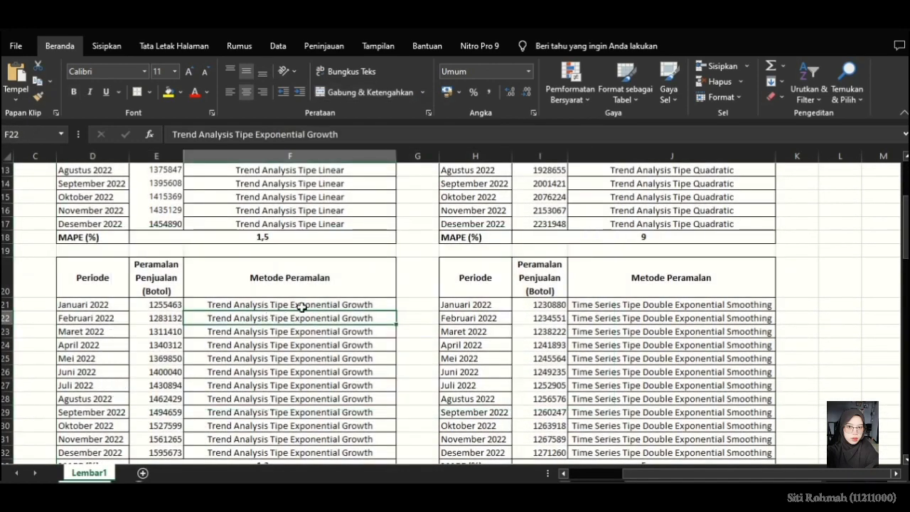
scroll(365, 305, "down", 4)
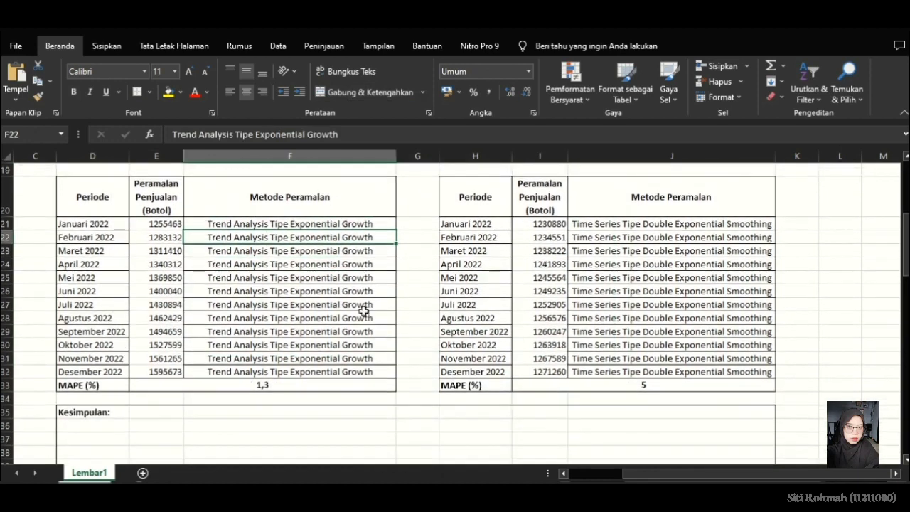
Begin the conclusion in cell E35 with "Berdasarkan hasil dari perhitungan proyeksi penjualan dengan menggunakan metode trend analisis maka"
left_click(172, 315)
key("Up")
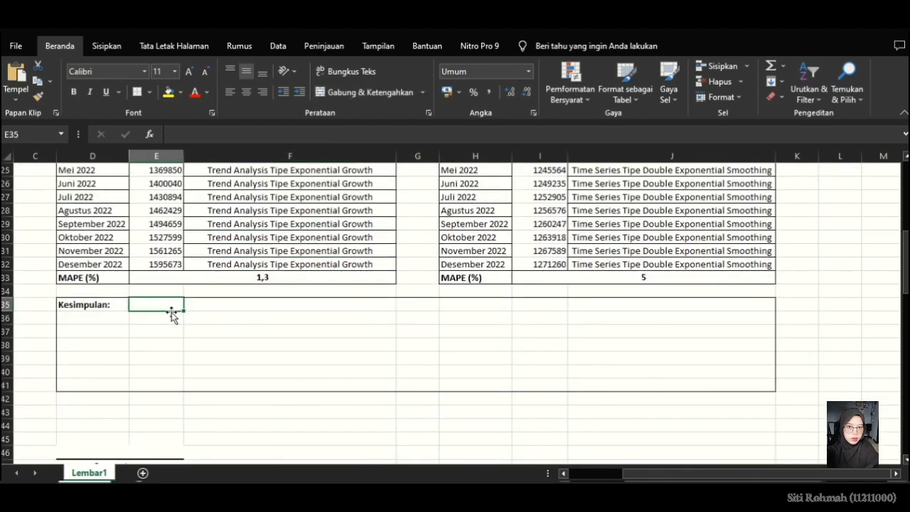
type("Berdasark")
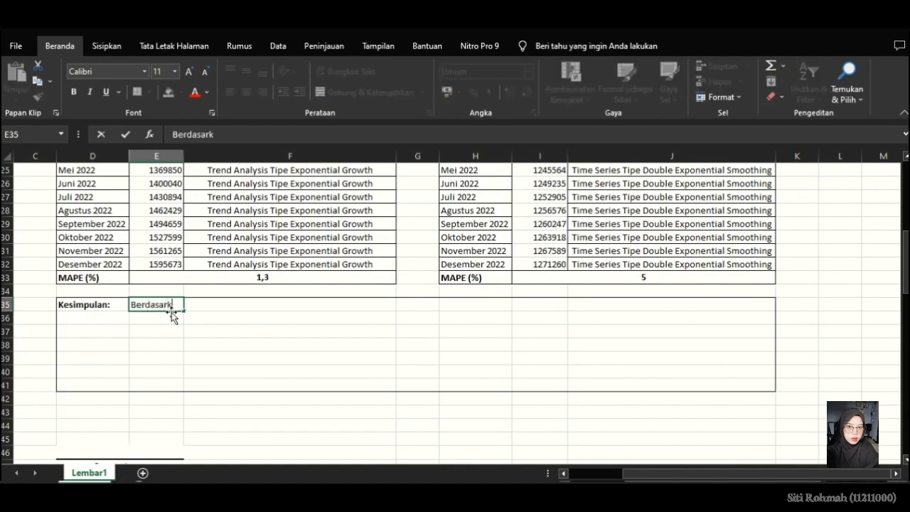
type("an hasil dar")
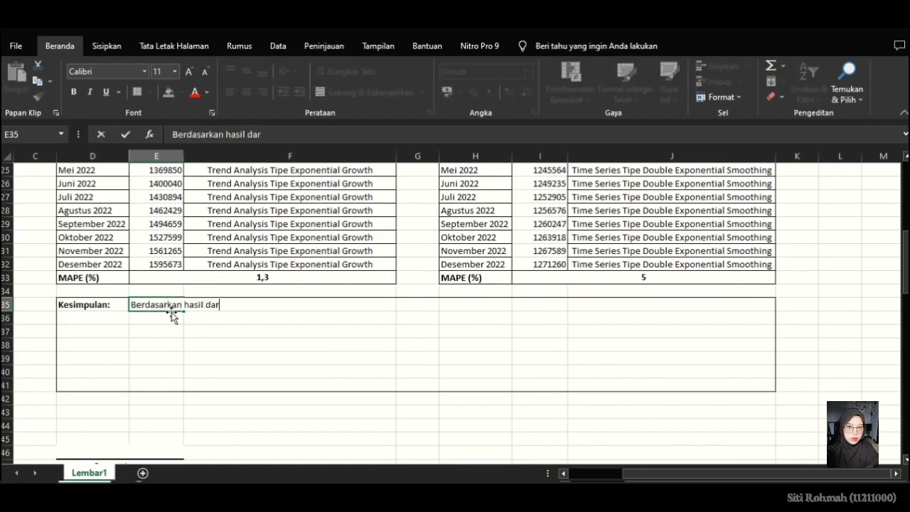
type("i perhitungan")
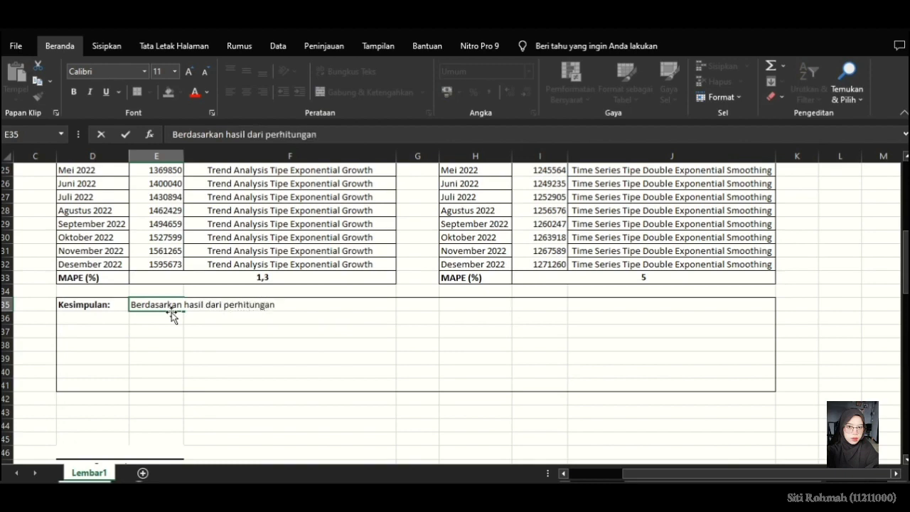
type(" proyeksi penjualan")
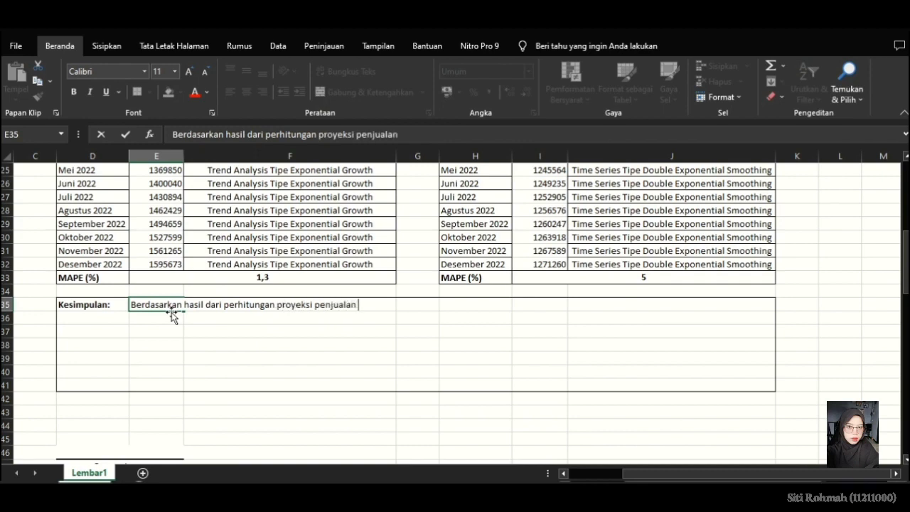
type(" dengan menggun")
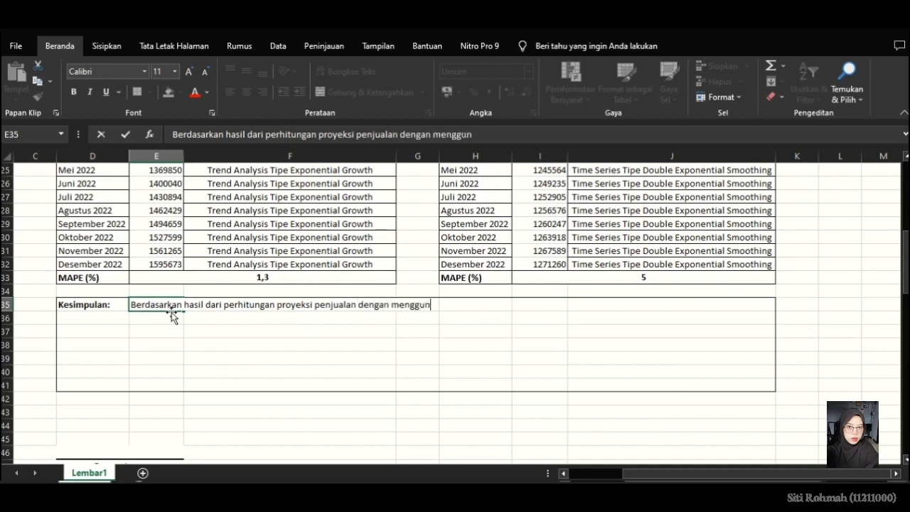
type("akan metode ")
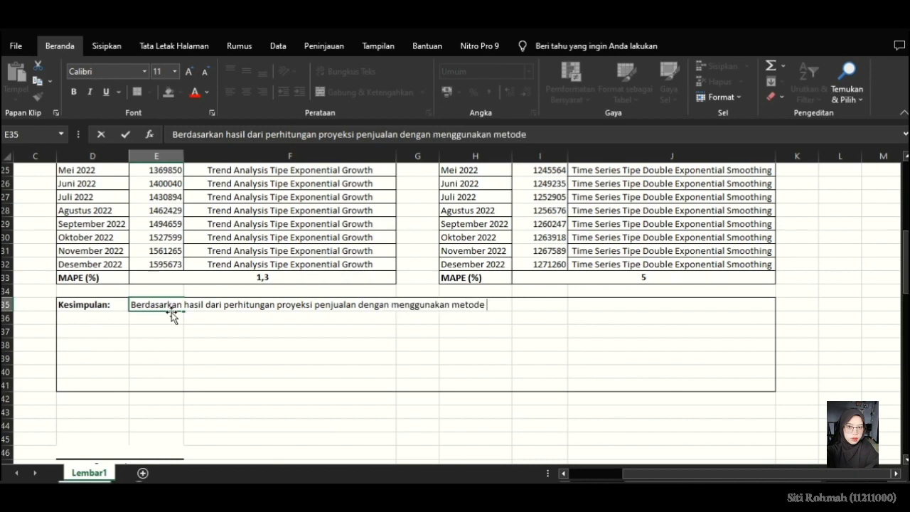
type("trend anal")
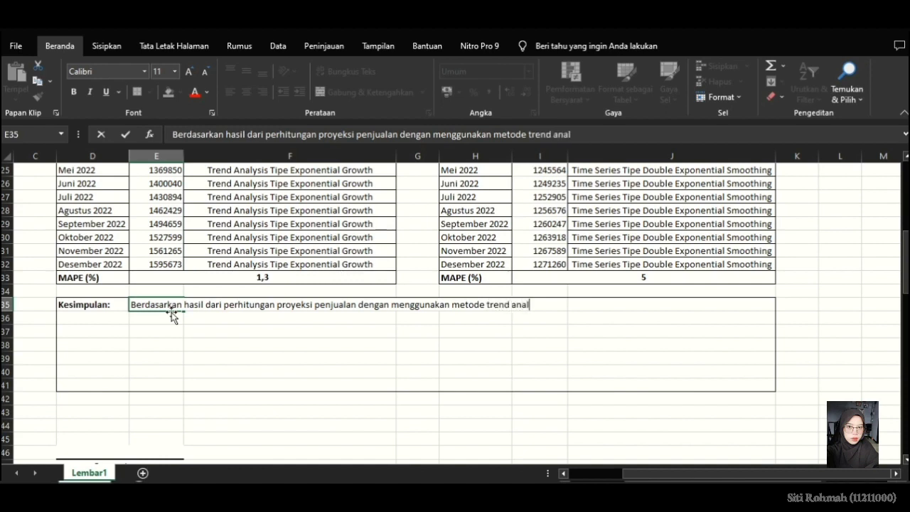
type("isis maka")
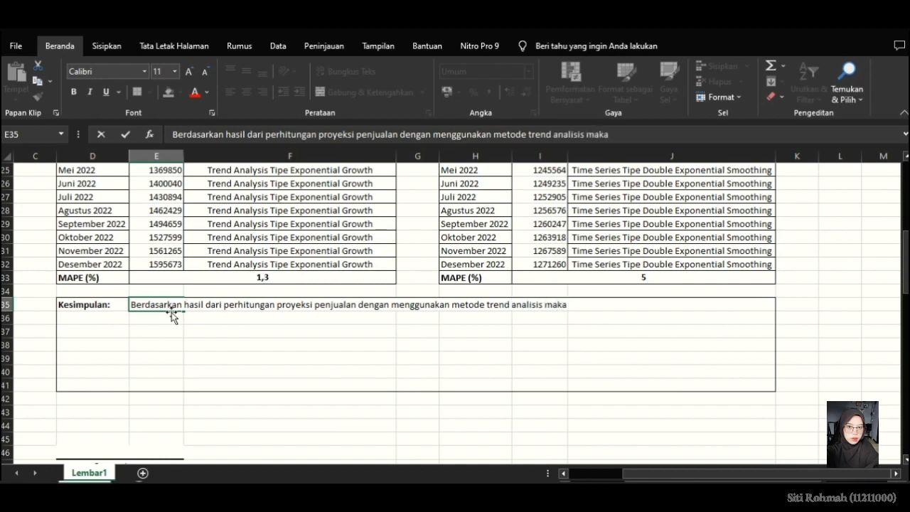
Complete the first conclusion line in E35 with "PT Hompimpa memutuskan untuk menggunakan data"
type(" PT Hompimpa")
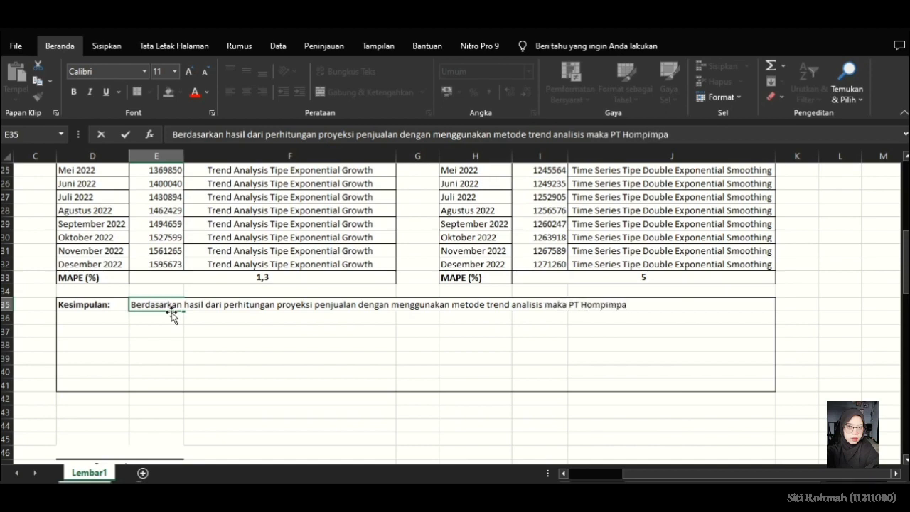
type(" memutu")
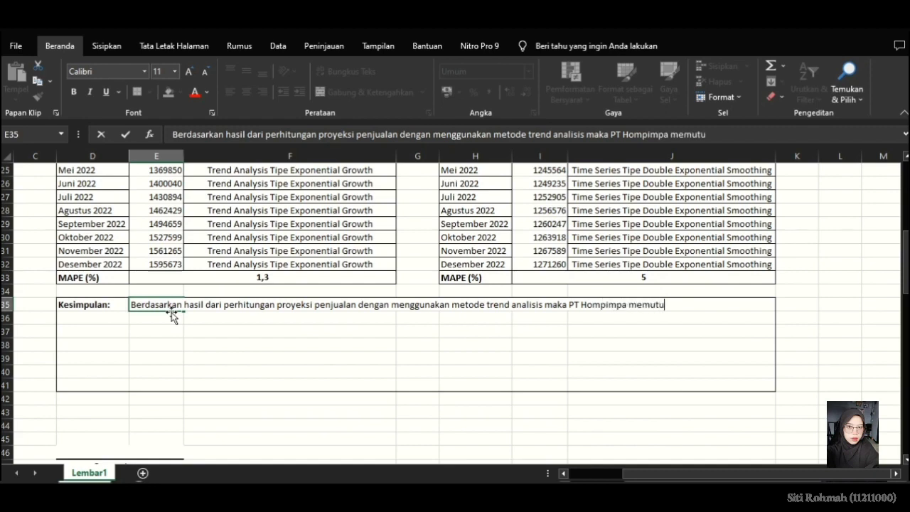
type("skan untu")
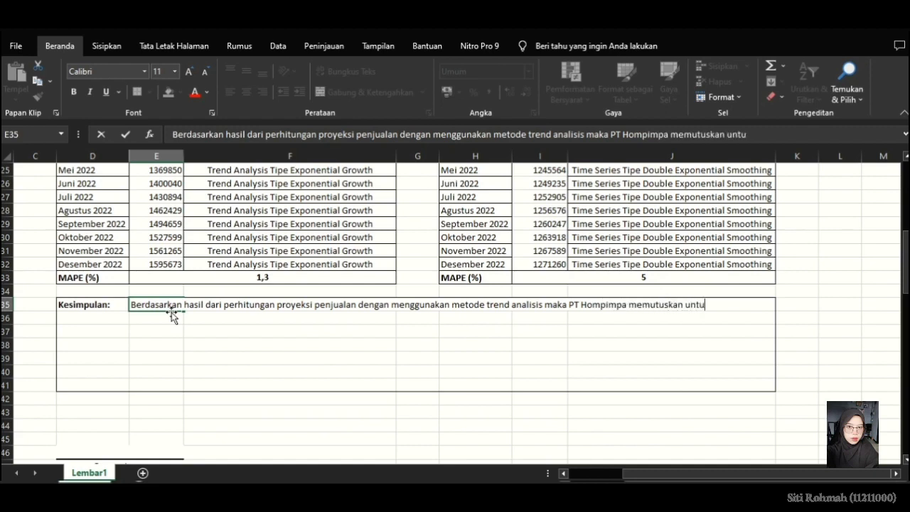
type("k menggun")
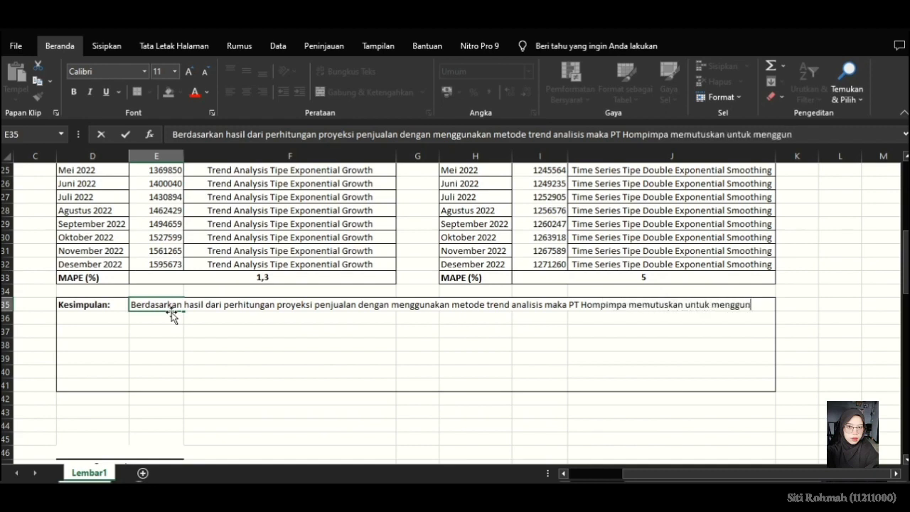
type("akan data")
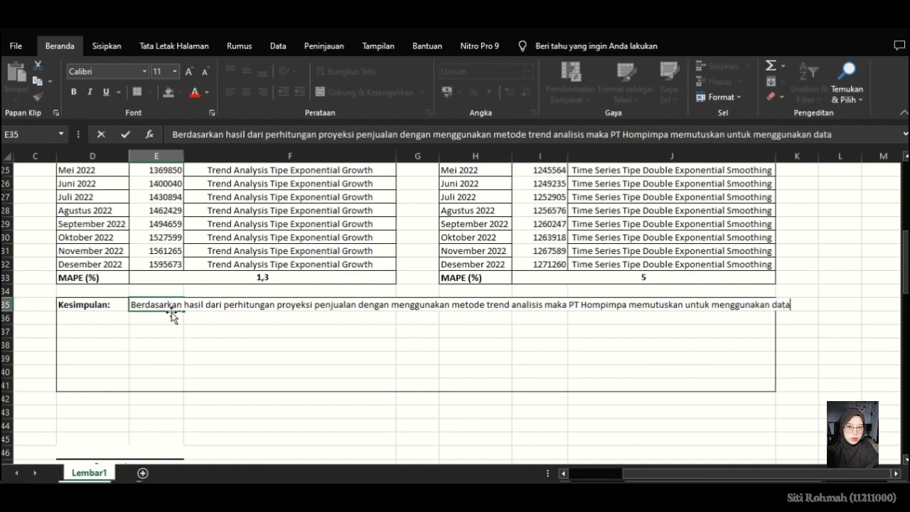
key("Tab")
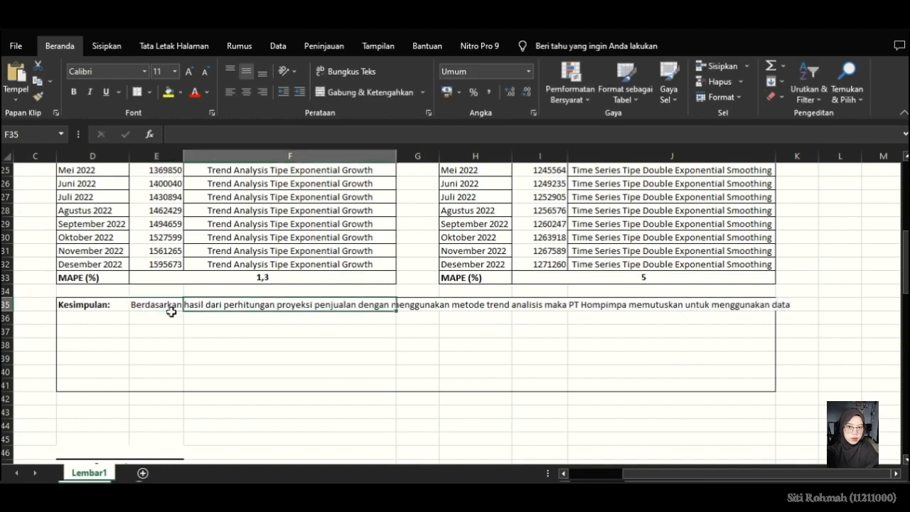
Start the second conclusion line in cell E36 with "forecasting analysis tipe exp growth dengan mape 1,3 dengan"
left_click(172, 315)
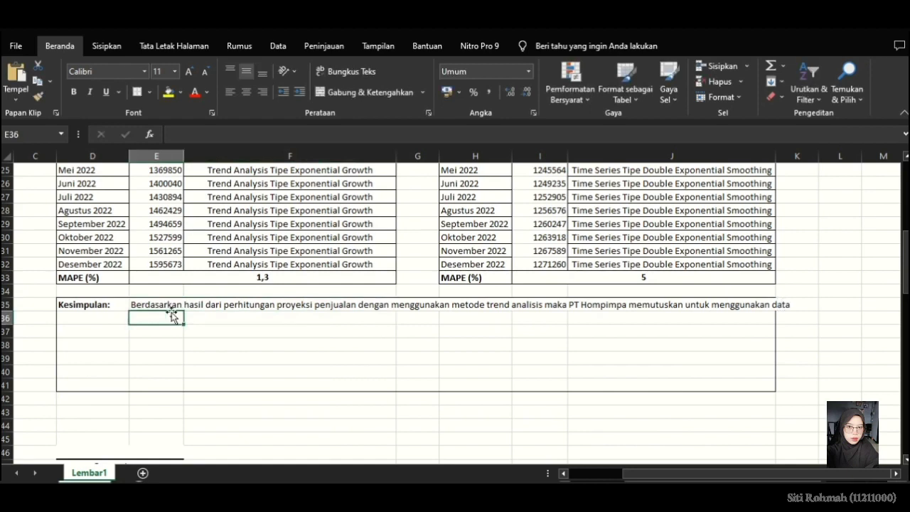
type("forecas")
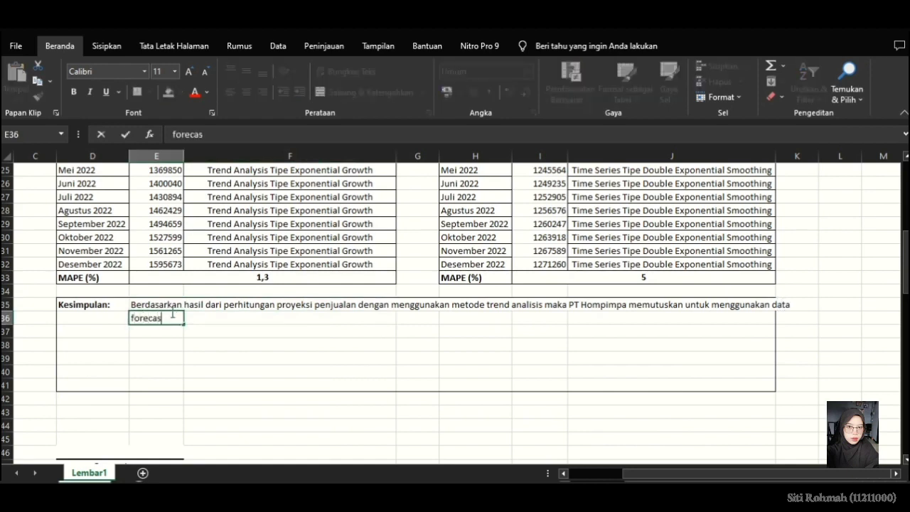
type("ting anal")
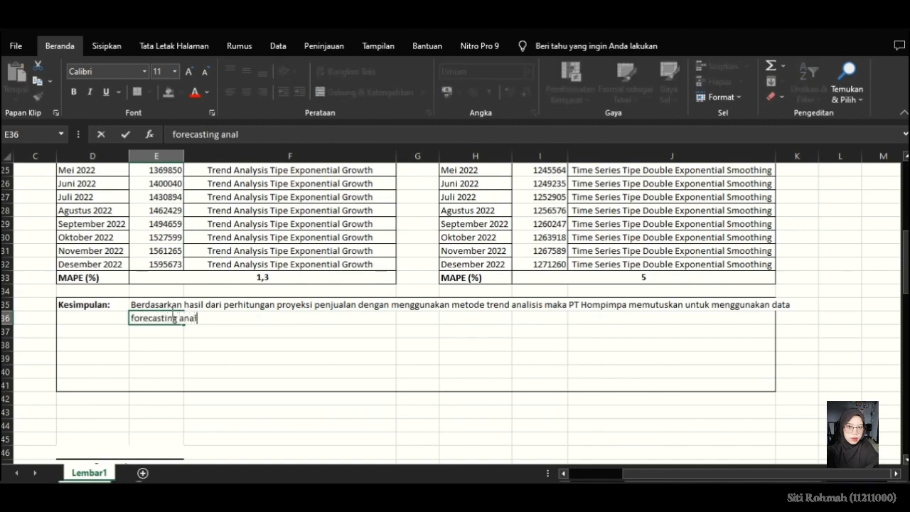
type("isys")
key("BackSpace")
key("BackSpace")
key("BackSpace")
key("BackSpace")
type("ysis tipe")
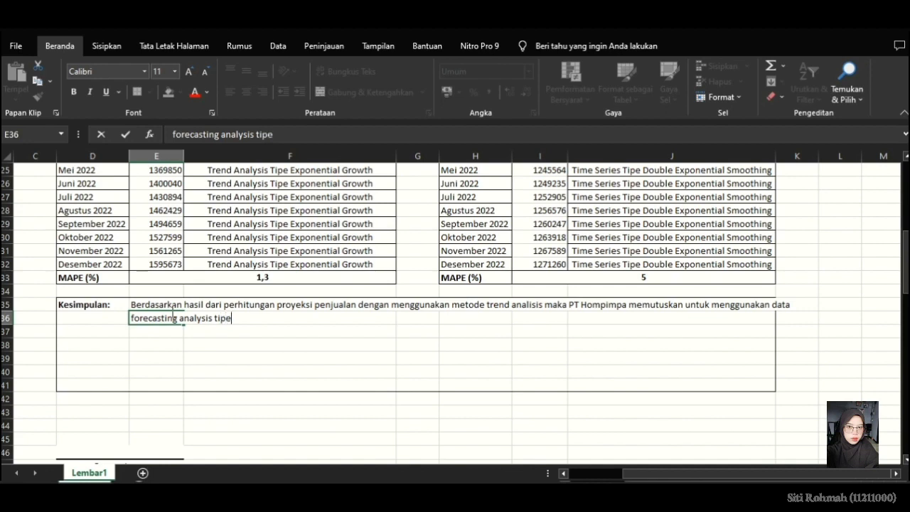
type(" exp growt")
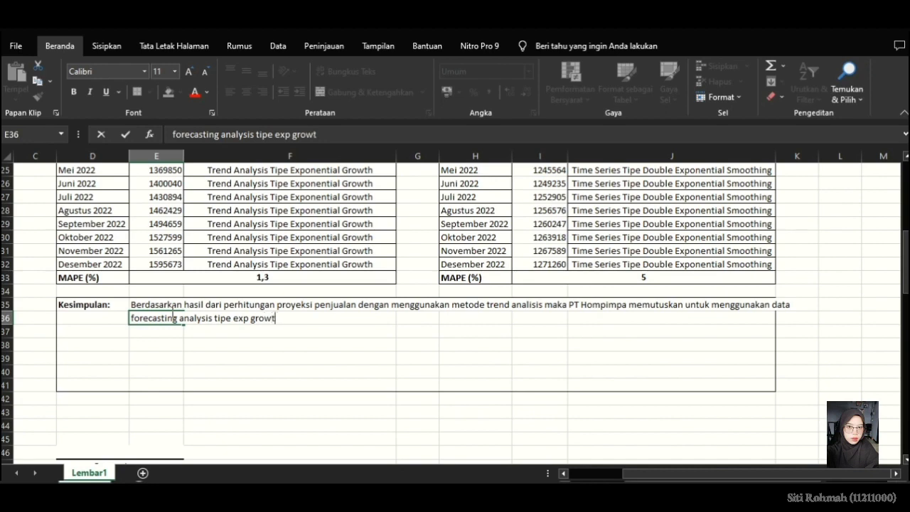
type("h dengan map[e")
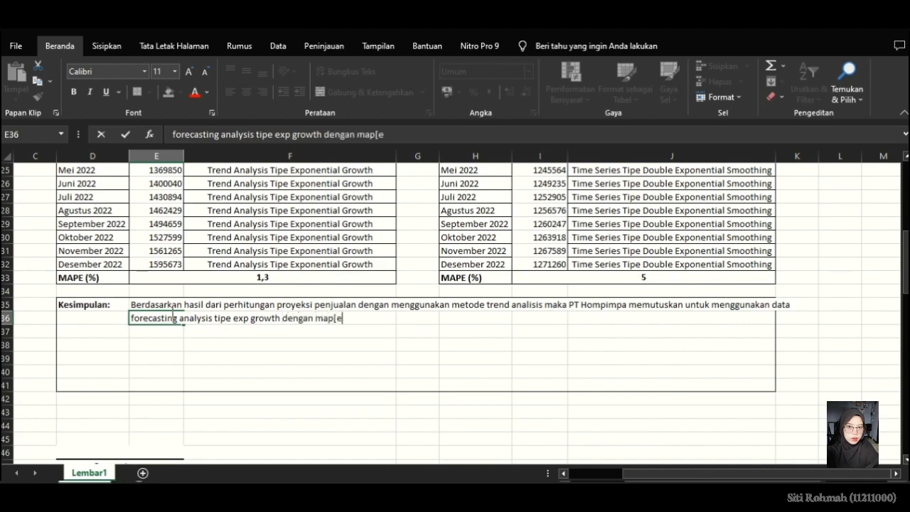
key("BackSpace")
key("BackSpace")
type("e 1,3 dengan tot")
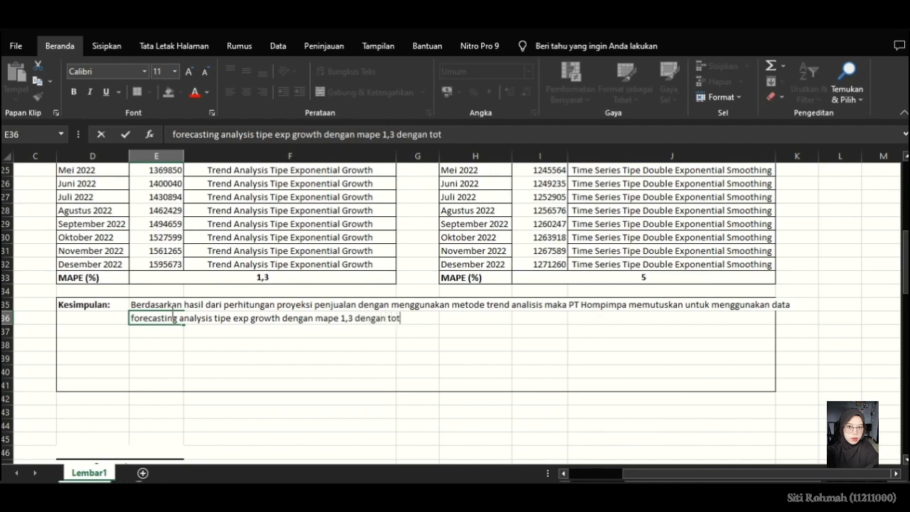
Finish the conclusion line in E36 with "total rencana penjualan dalam satu tahun sebanyak 17,032,726 pcs."
type("al rencana pen")
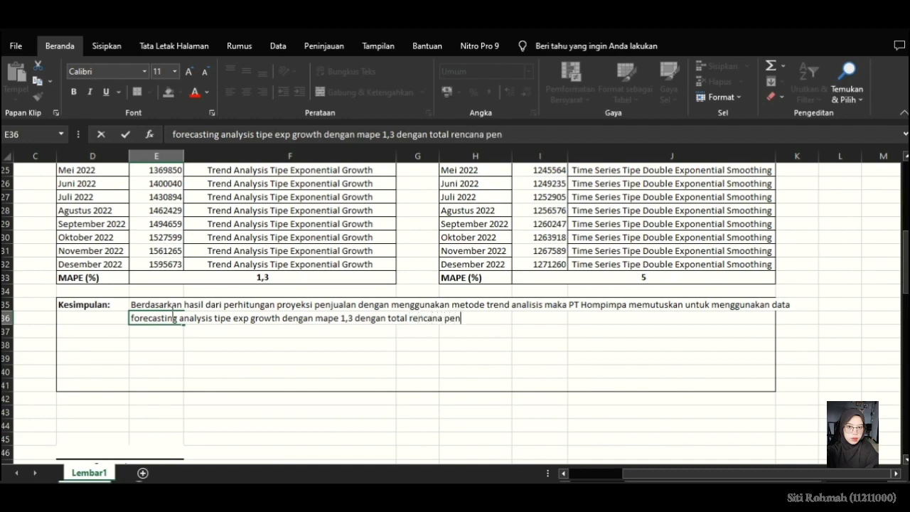
type("jualan")
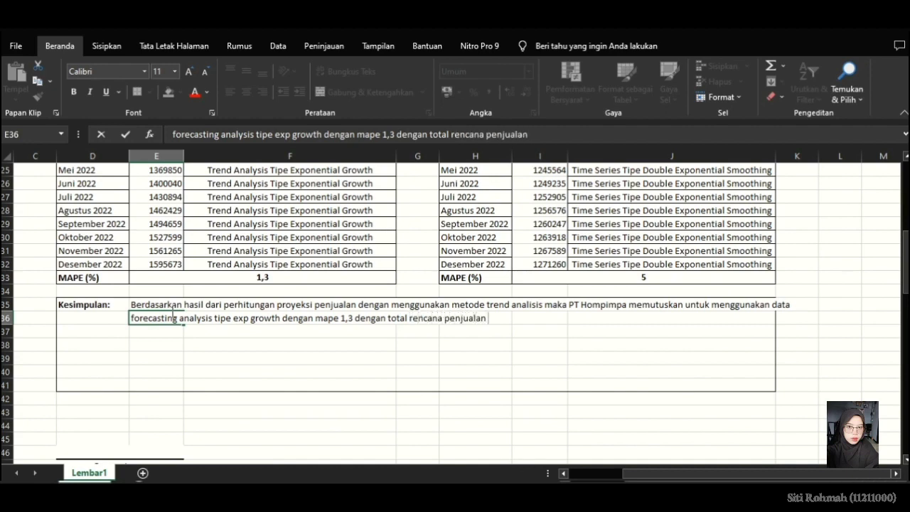
type(" dalam saty")
key("BackSpace")
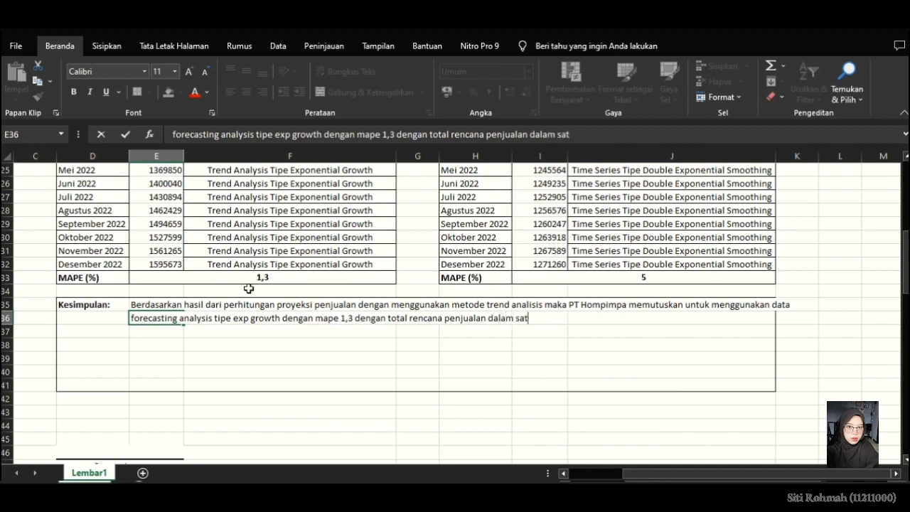
type("u tahun s")
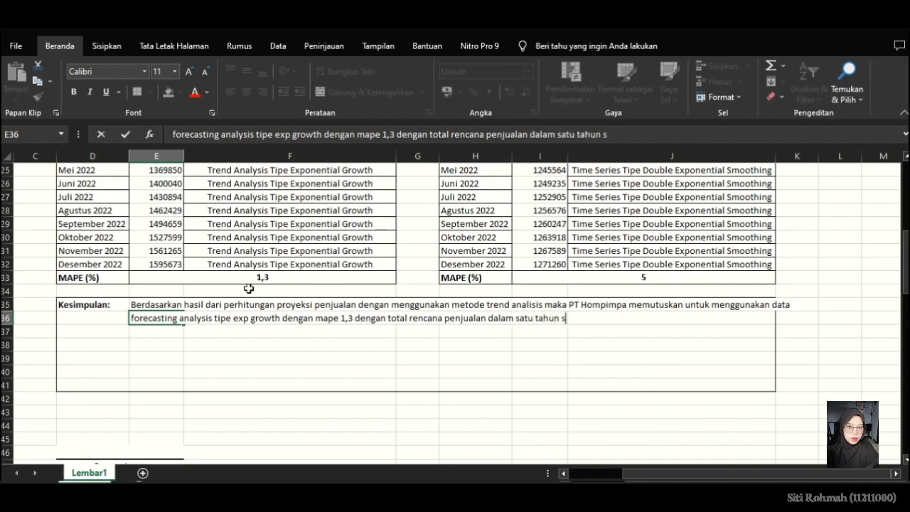
type("ebanyak")
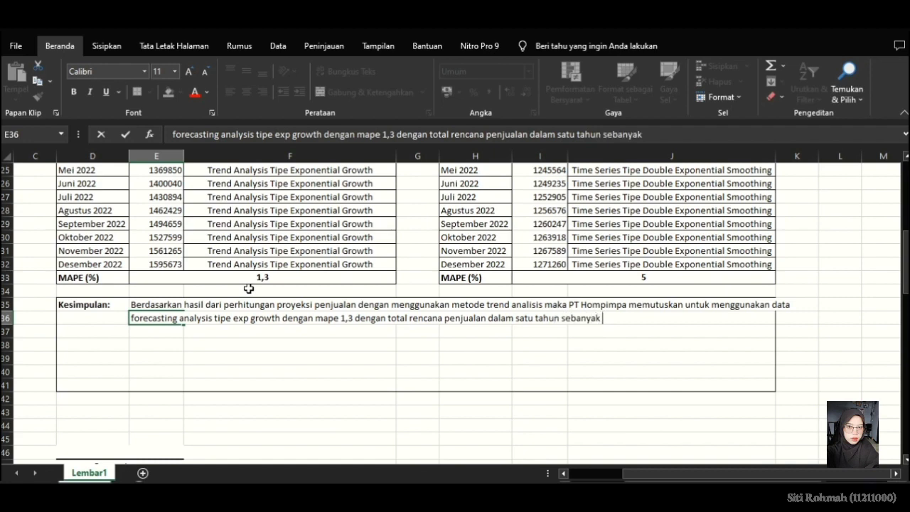
type(" 17,032,72")
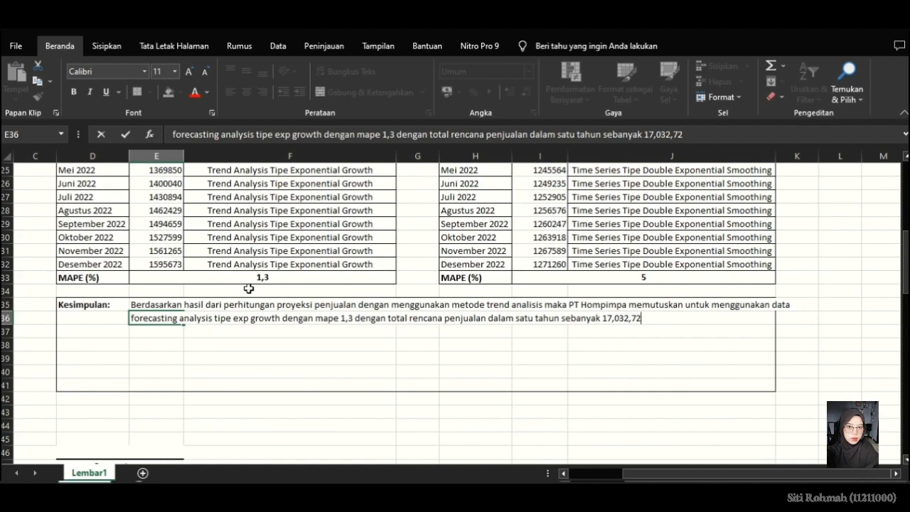
type("6 pcs.")
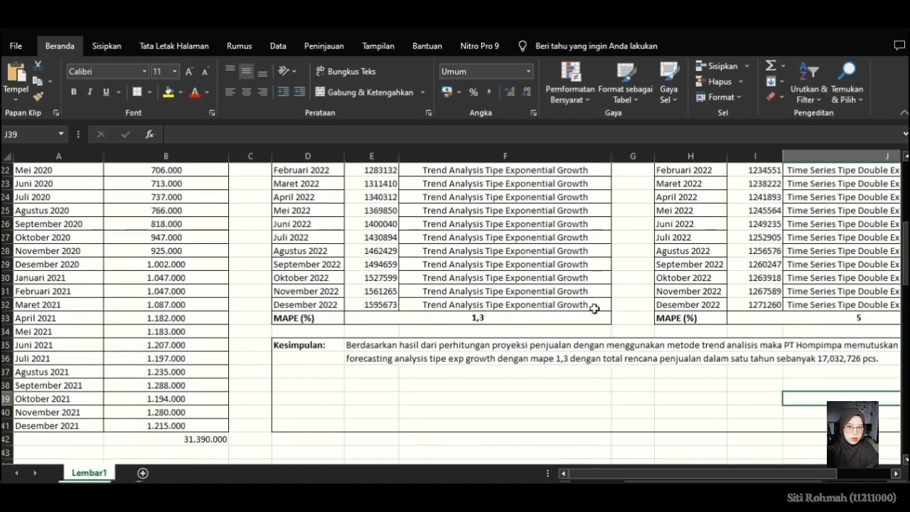
Sum the 2022 Exponential Growth forecasts from E21:E32 in cell E34, below that table's MAPE row
scroll(423, 288, "up", 2)
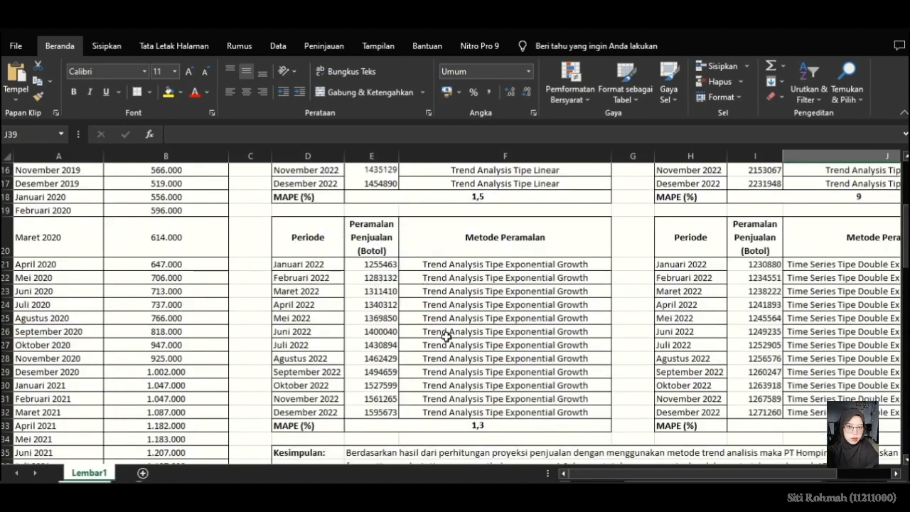
scroll(387, 309, "down", 2)
left_click(363, 330)
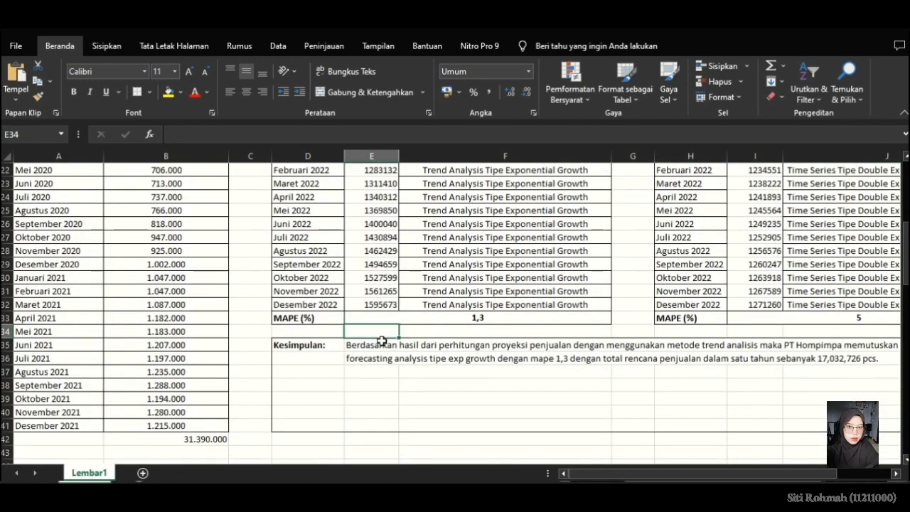
type("=")
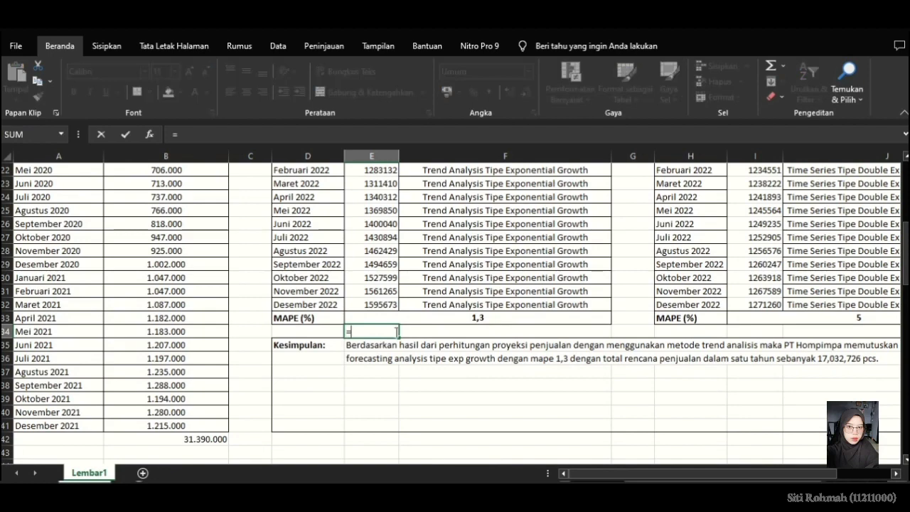
type("SU")
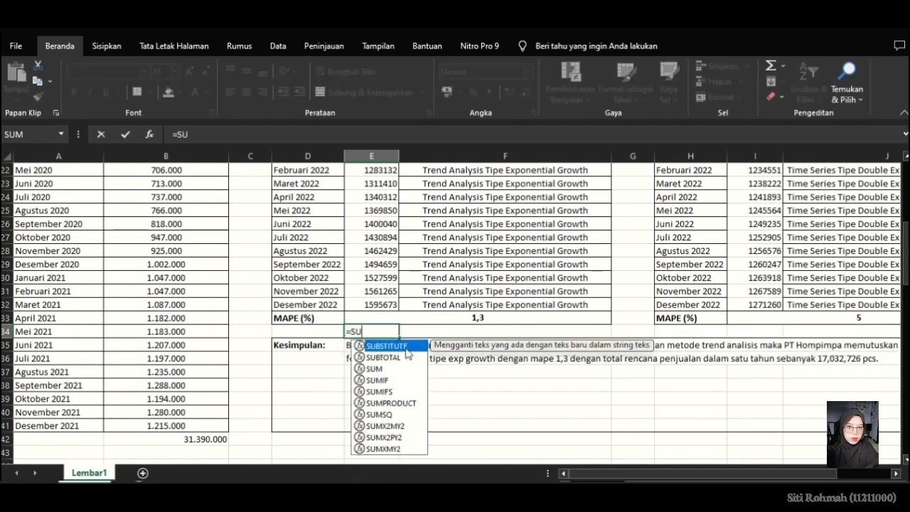
double_click(405, 368)
scroll(370, 223, "up", 2)
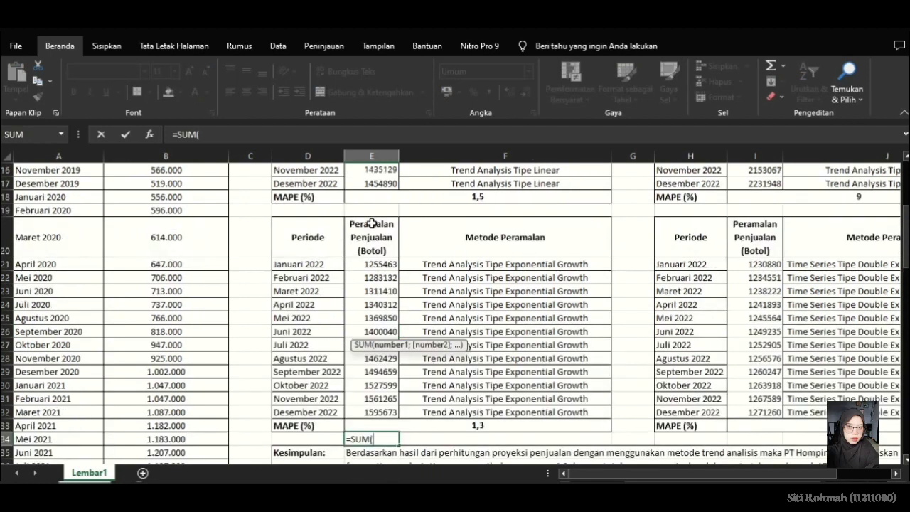
left_click_drag(369, 262, 375, 414)
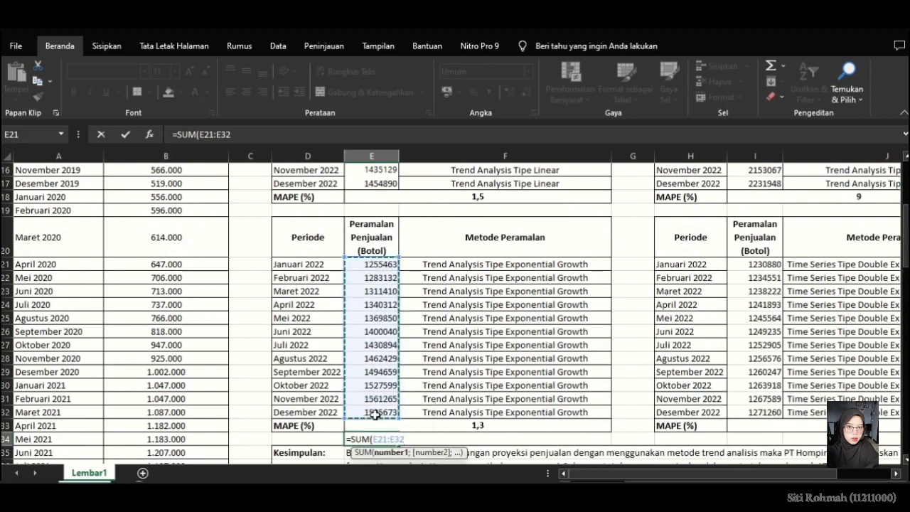
key("Return")
scroll(404, 355, "down", 2)
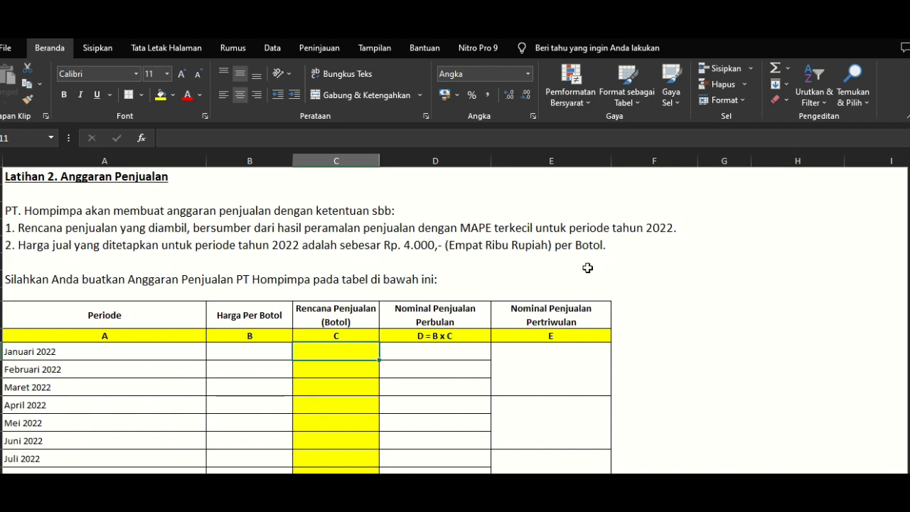
Enter 4000 as the Harga Per Botol for Januari 2022 and fill it down the column through the total row
scroll(312, 286, "down", 2)
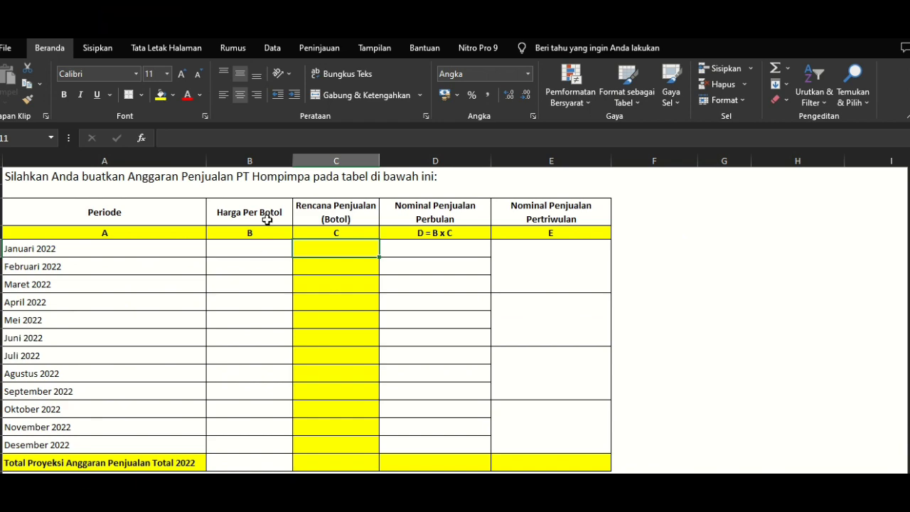
left_click(257, 214)
scroll(254, 232, "up", 1)
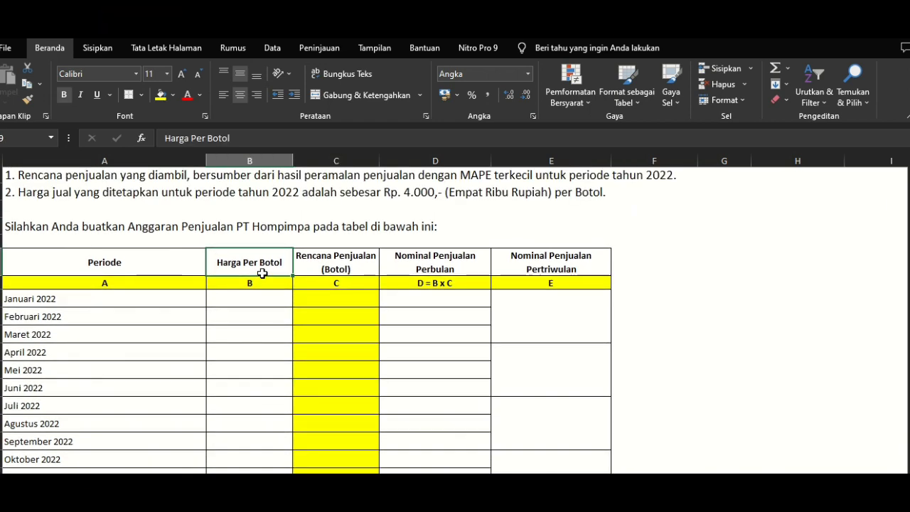
left_click(248, 300)
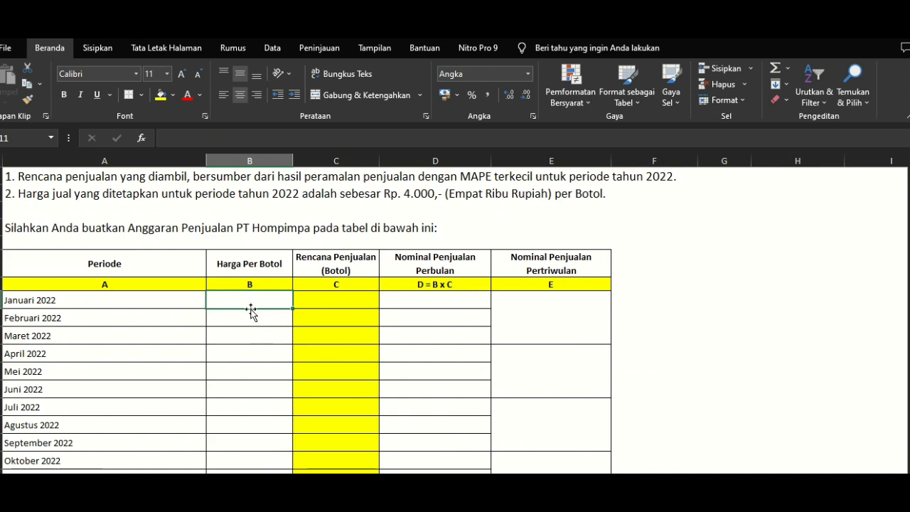
type("4")
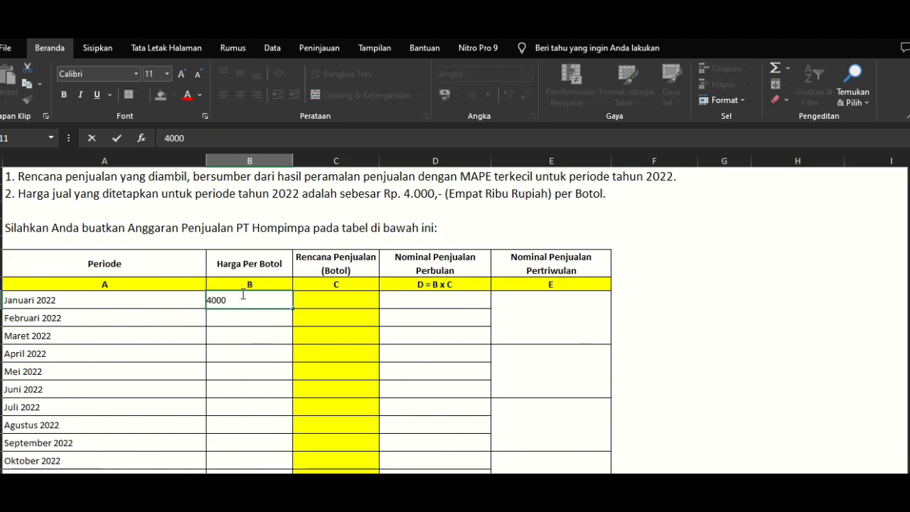
type("000")
key("Return")
left_click(276, 306)
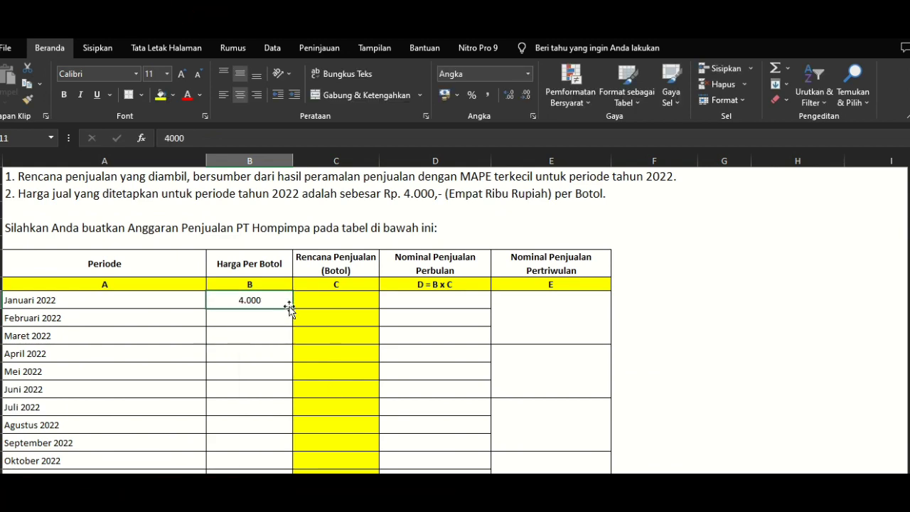
left_click_drag(290, 307, 293, 453)
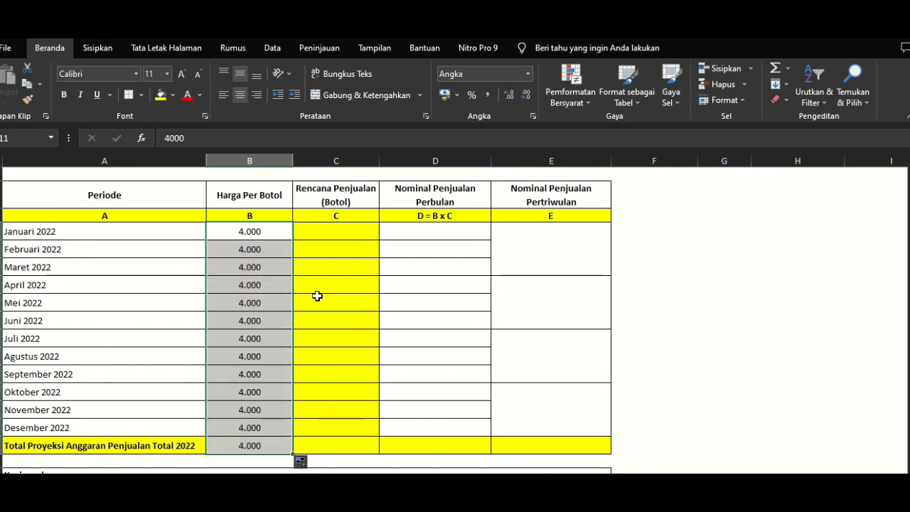
Switch to the forecasting exercise workbook and copy the yellow Exponential Growth forecasts for Januari to Desember 2022
scroll(359, 280, "up", 1)
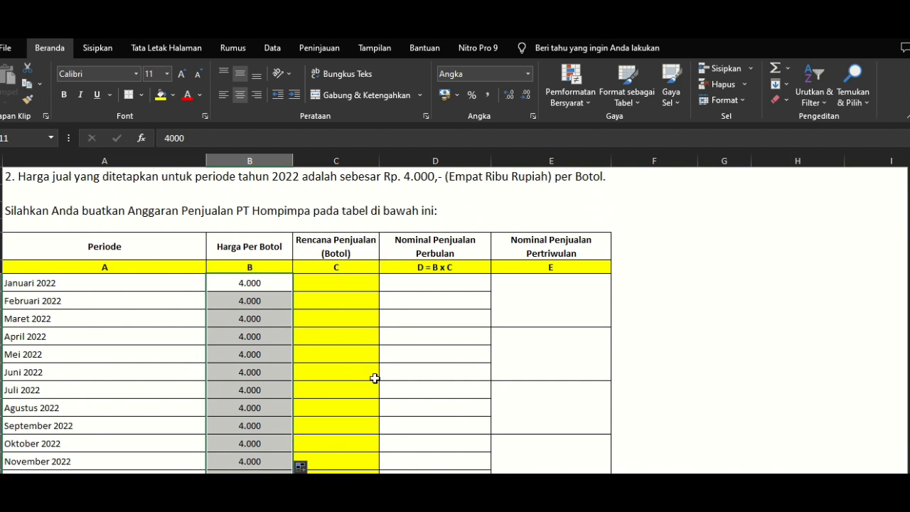
left_click(601, 509)
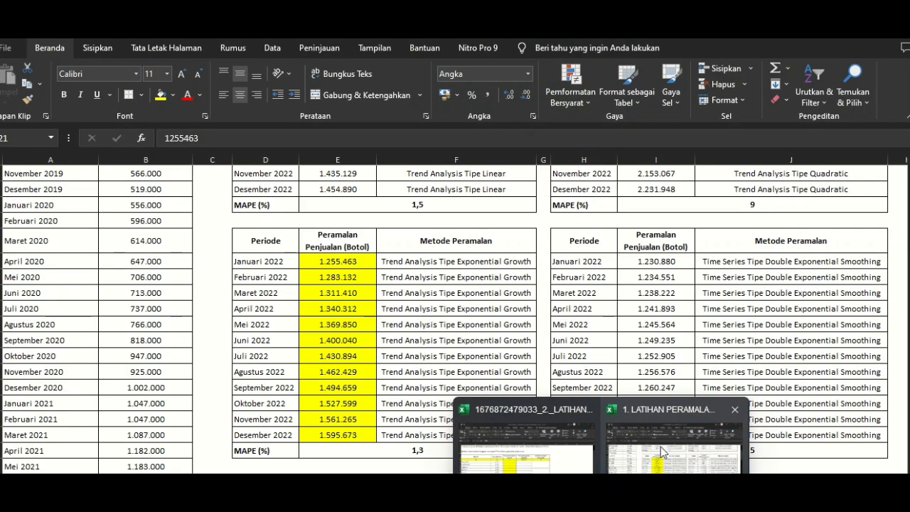
left_click(675, 444)
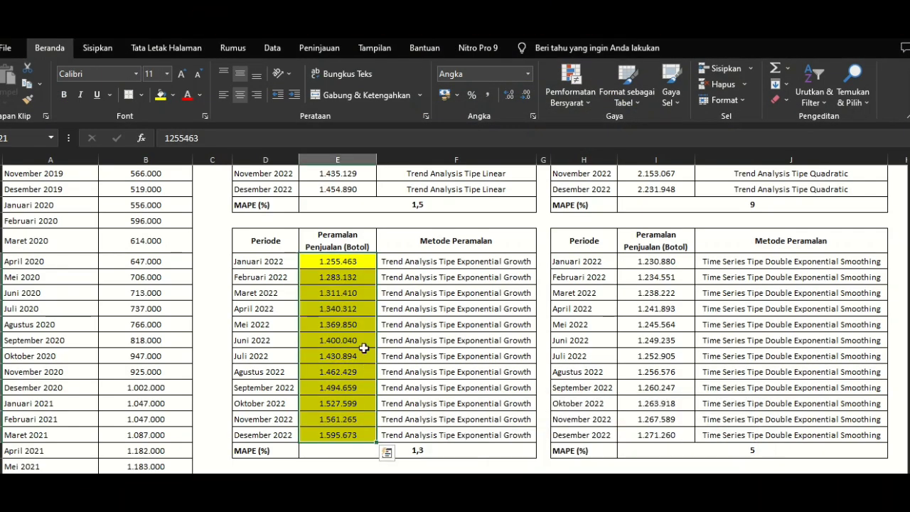
scroll(438, 319, "up", 1)
scroll(437, 319, "down", 1)
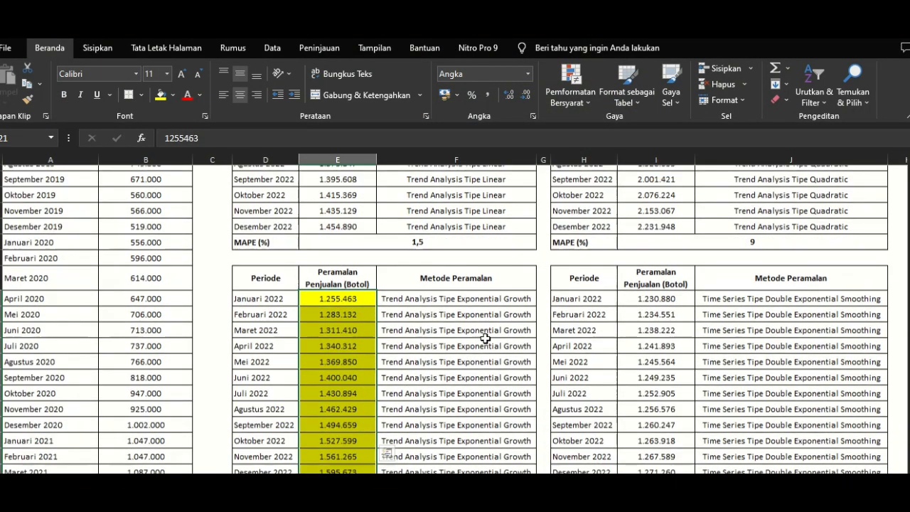
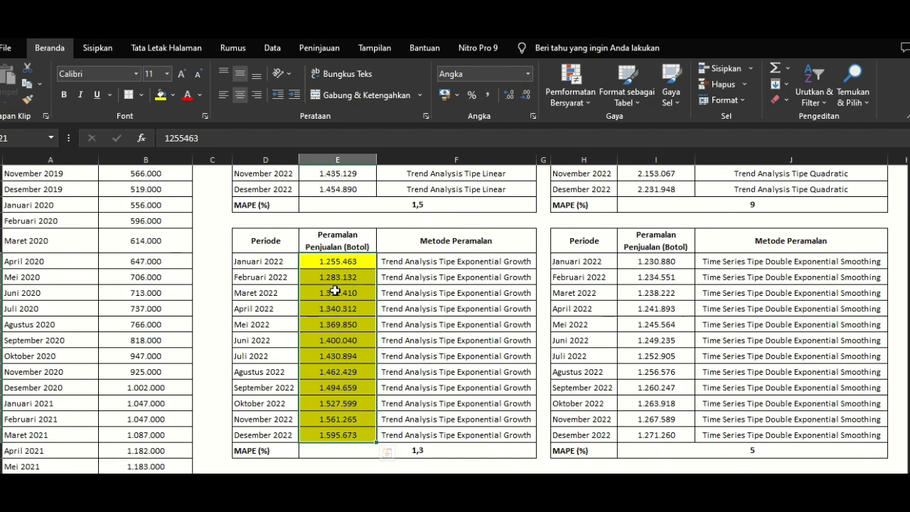
left_click(351, 262)
left_click_drag(361, 307, 360, 294)
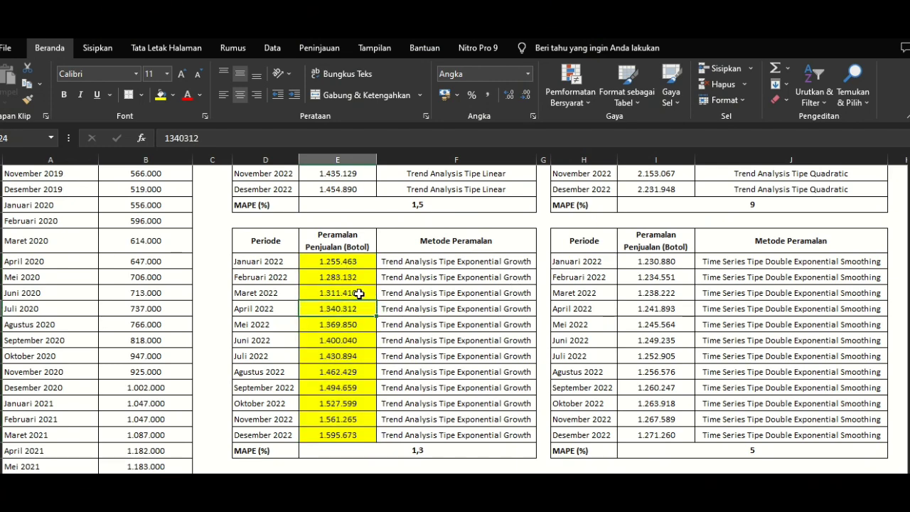
left_click_drag(352, 262, 355, 430)
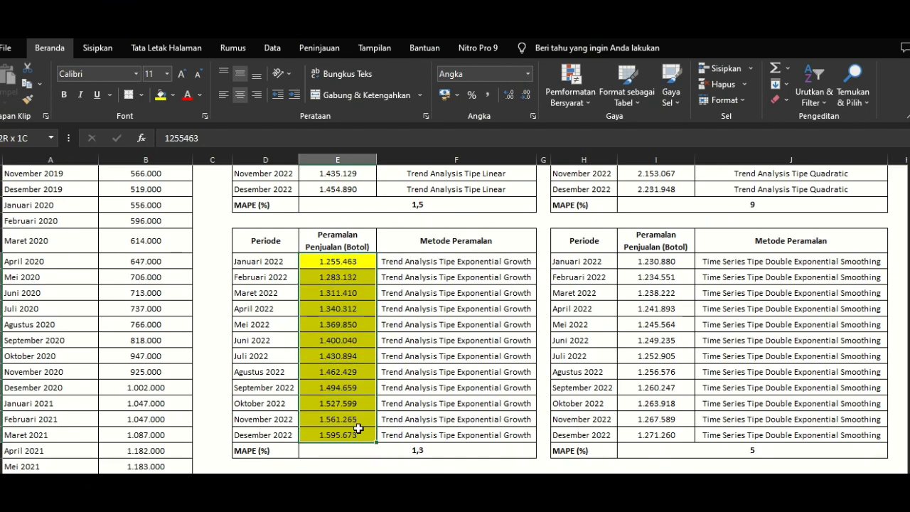
right_click(351, 388)
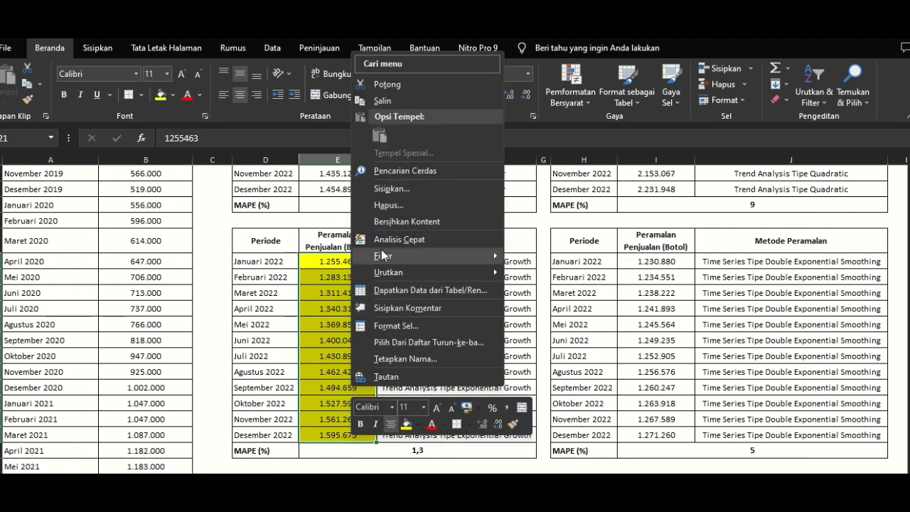
left_click(400, 104)
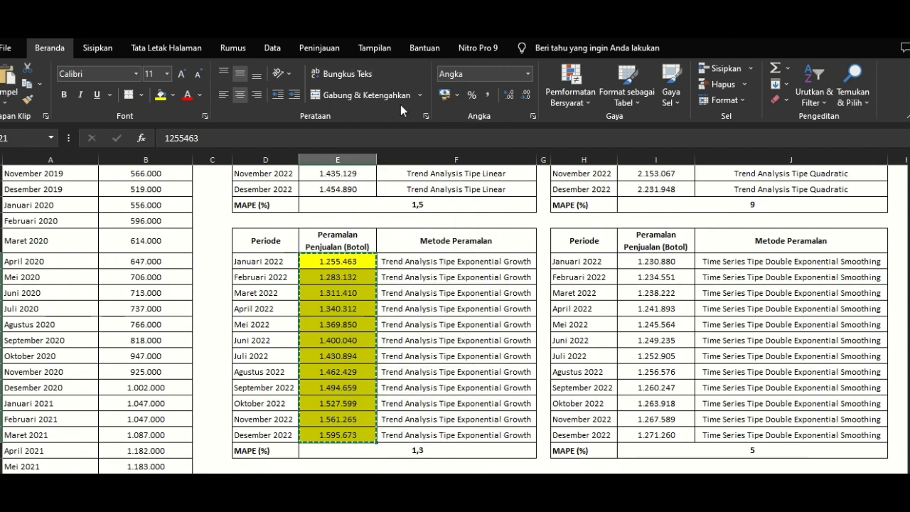
Return to the sales budget workbook and paste the copied forecasts into the Rencana Penjualan (Botol) column, starting at Januari 2022
mouse_move(600, 497)
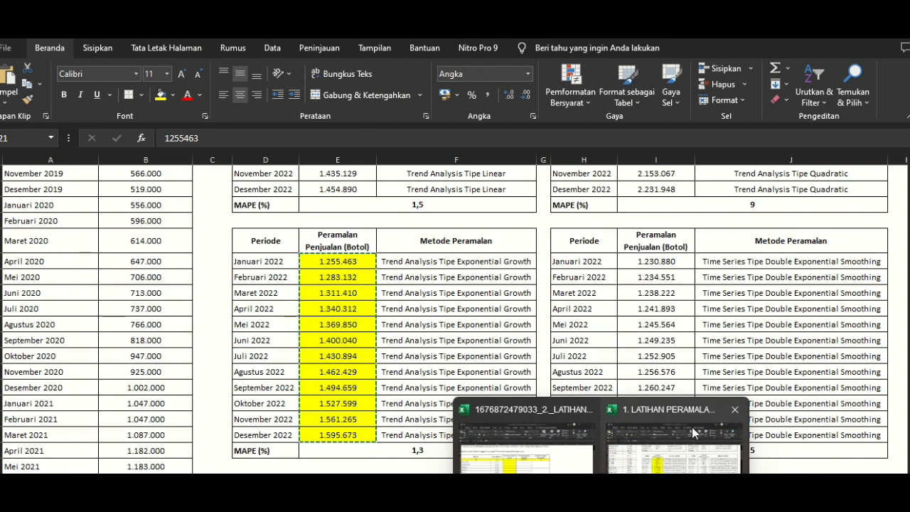
left_click(526, 430)
left_click(319, 282)
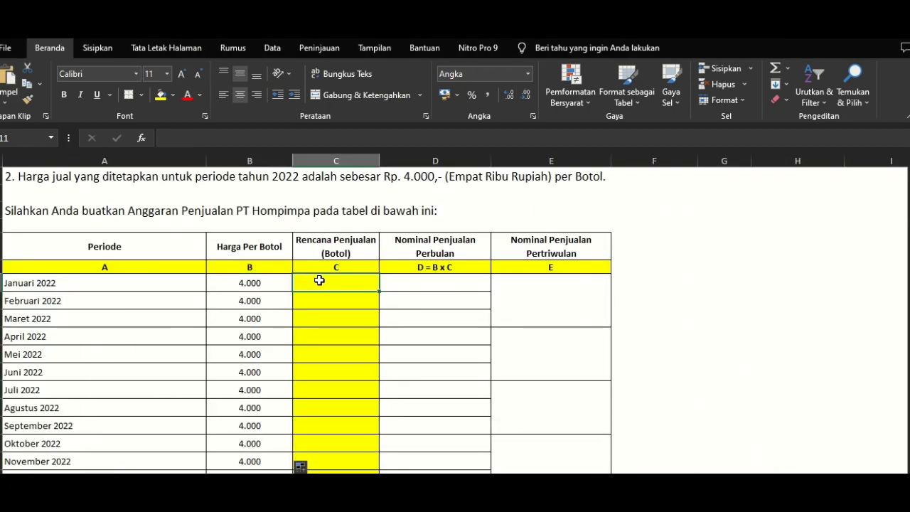
right_click(319, 281)
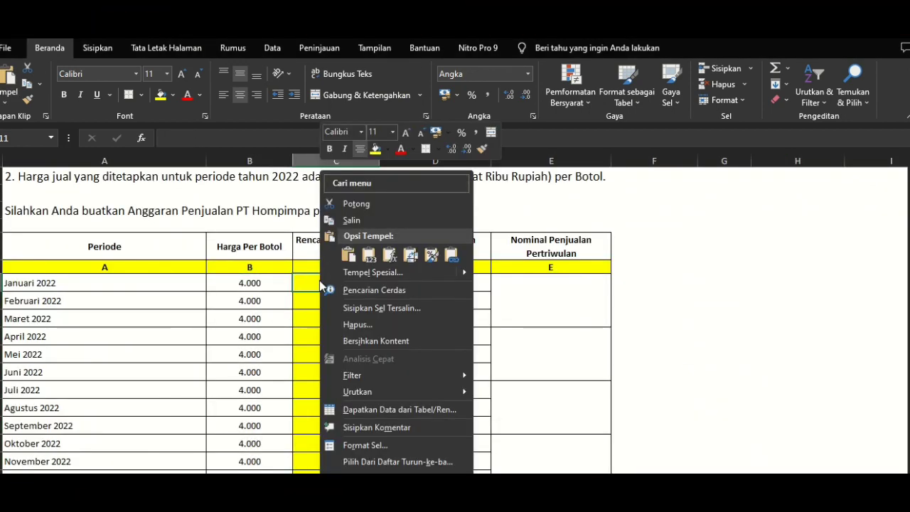
left_click(348, 255)
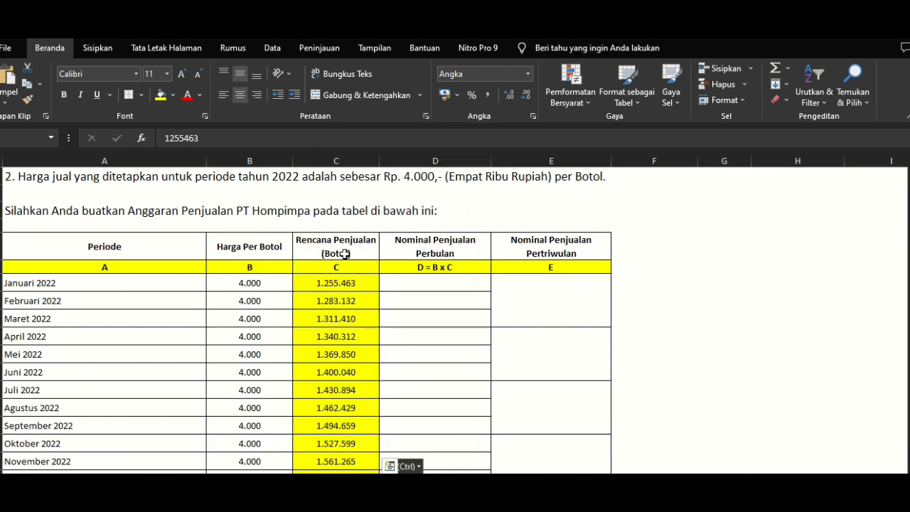
Total the planned bottle sales in C23 with a SUM formula over C11:C22
scroll(341, 284, "down", 5)
left_click(336, 234)
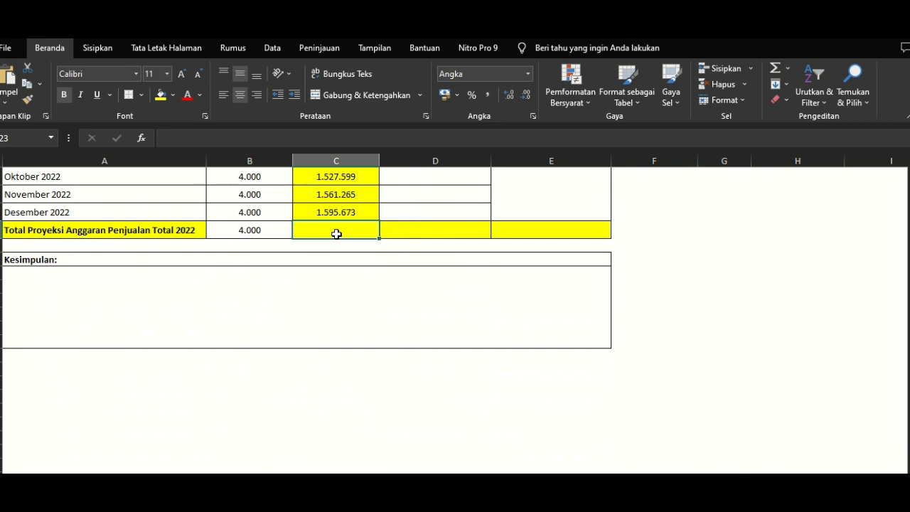
type("=SUM")
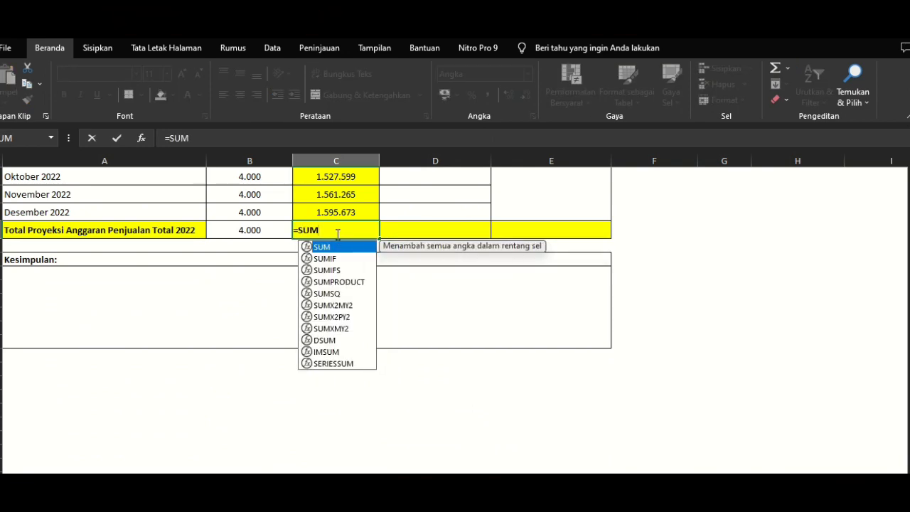
type("(")
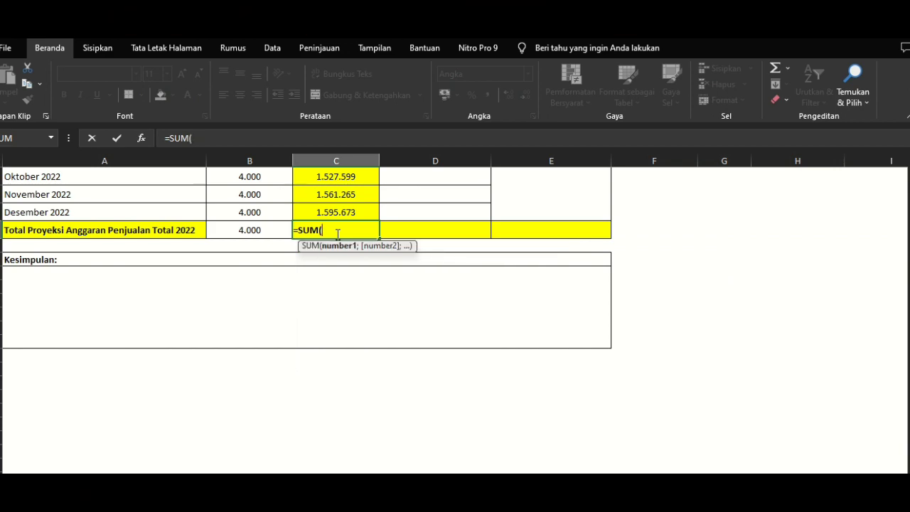
scroll(338, 233, "up", 5)
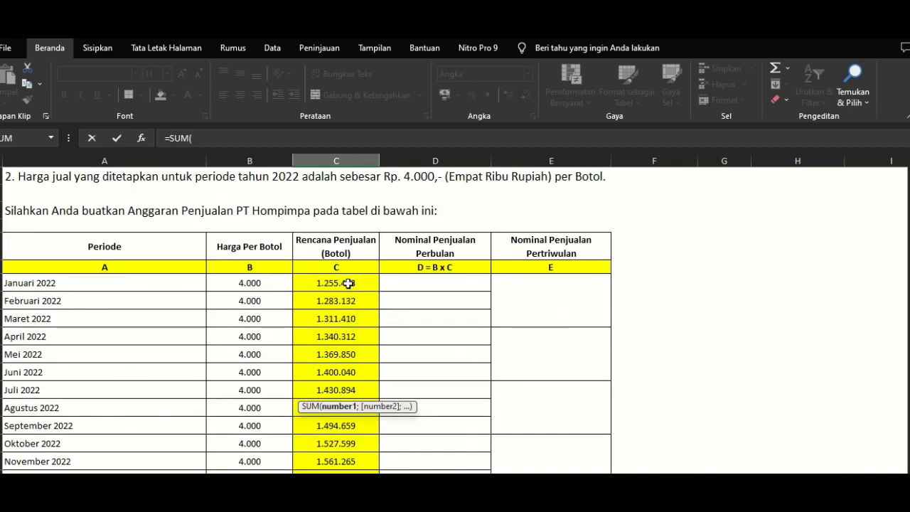
left_click_drag(359, 285, 351, 443)
scroll(349, 434, "down", 1)
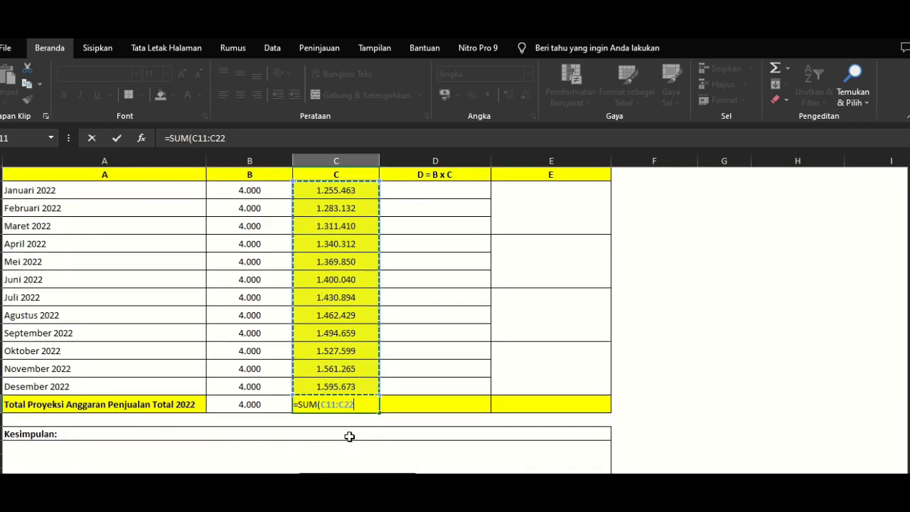
key("Return")
Calculate Nominal Penjualan Perbulan for Januari 2022 with =B11*C11 and fill the formula down through Desember 2022
scroll(394, 382, "up", 2)
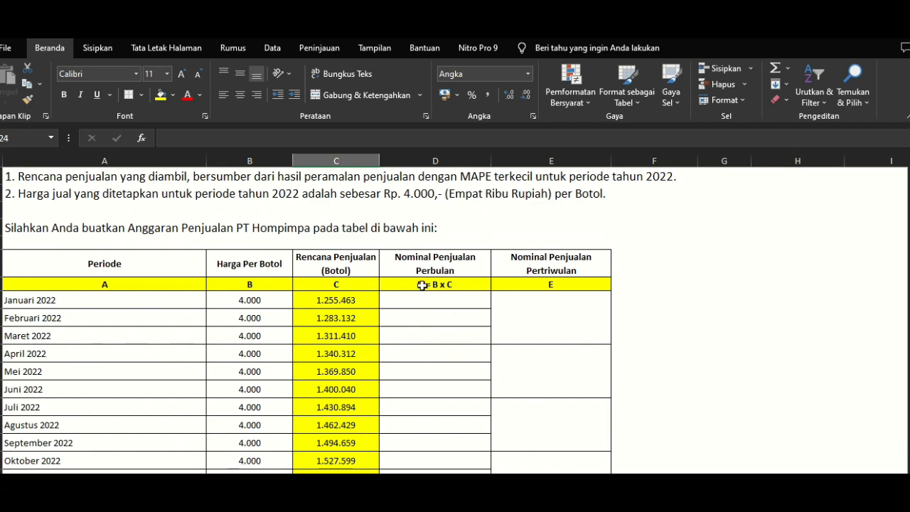
scroll(437, 310, "down", 1)
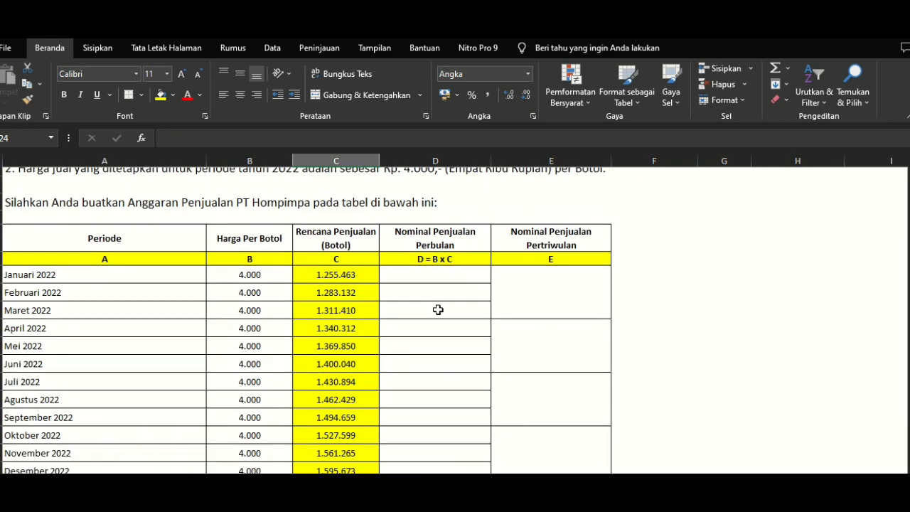
left_click(449, 242)
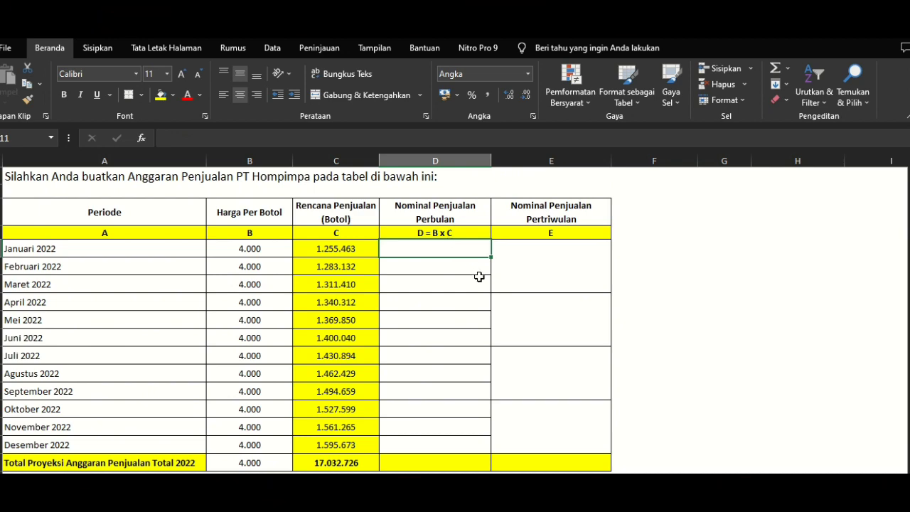
type("=")
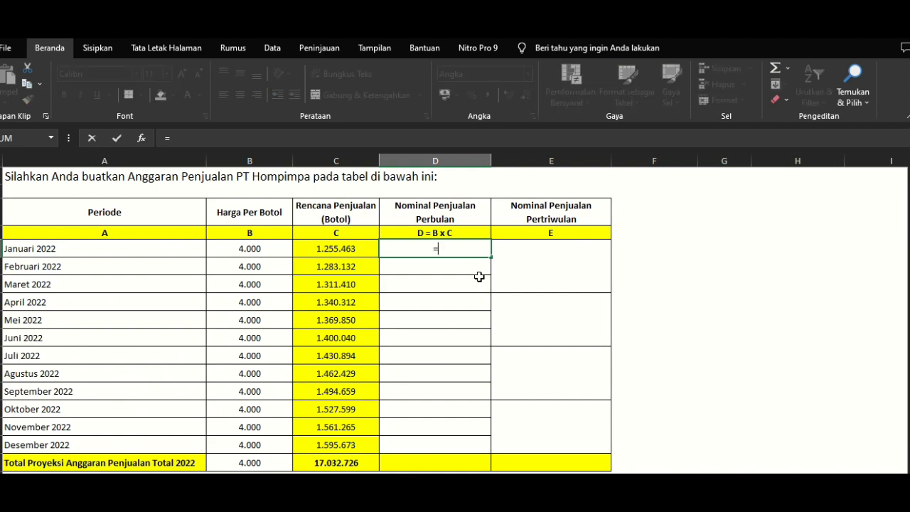
left_click(252, 250)
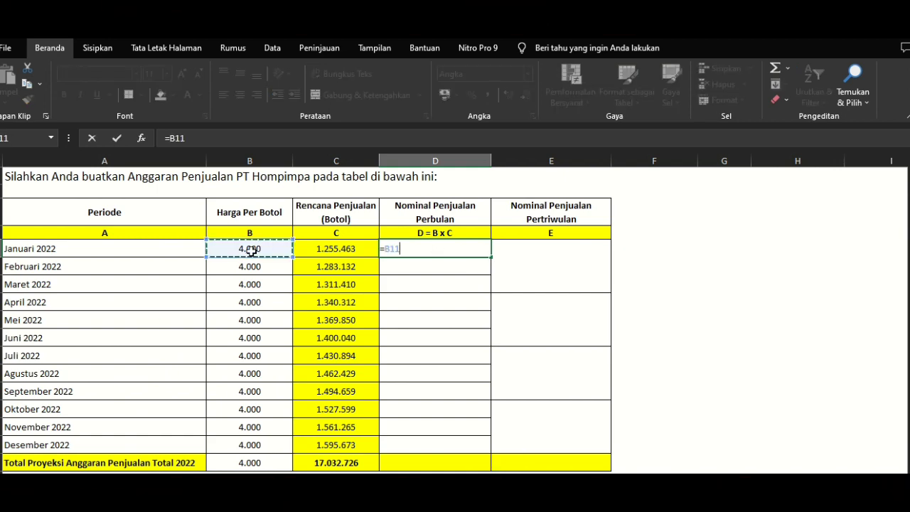
type("*")
left_click(357, 250)
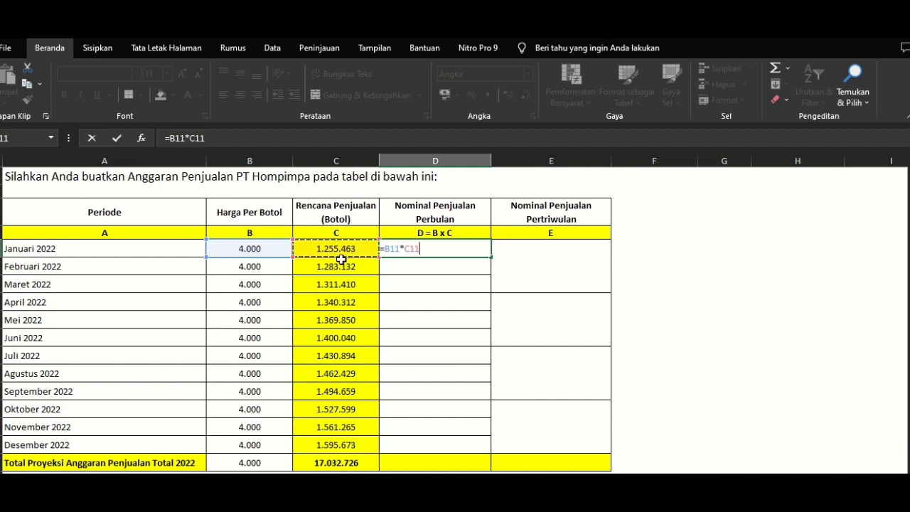
key("Return")
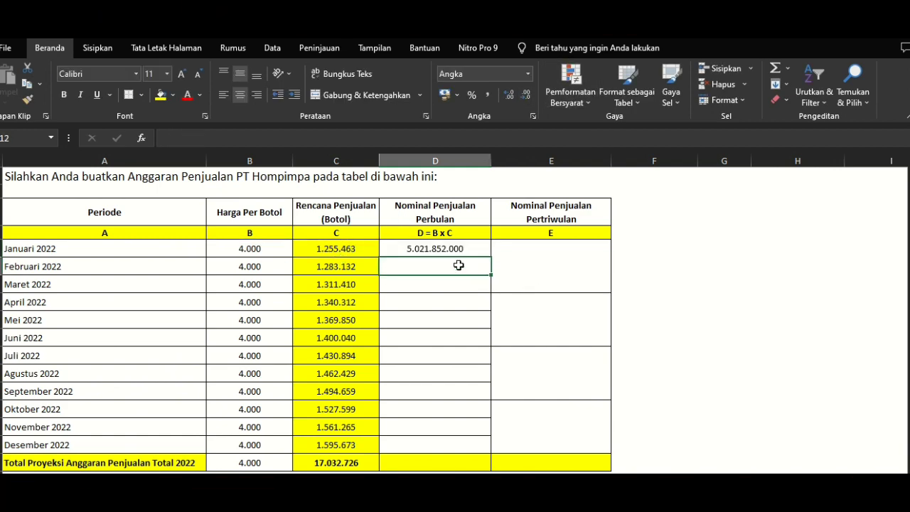
left_click(465, 243)
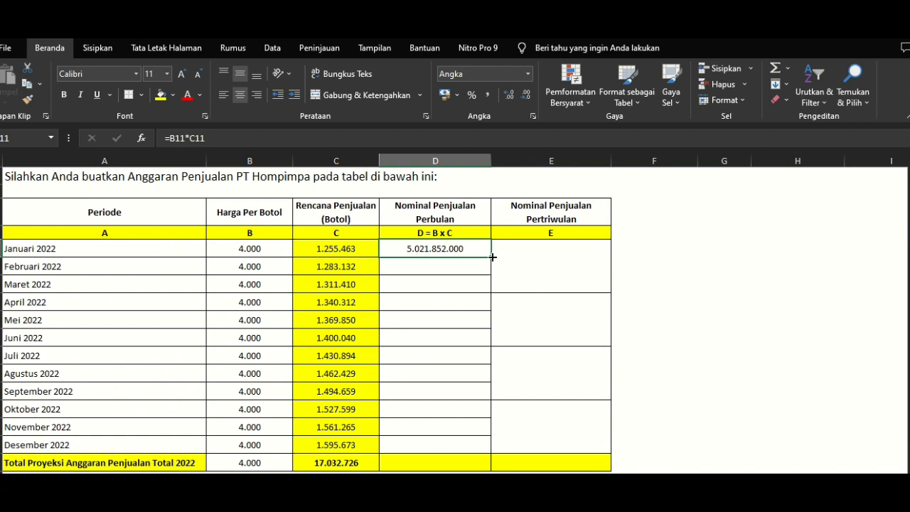
left_click_drag(492, 256, 491, 455)
Total the monthly sales amounts in D23 with a SUM formula over D11:D22
scroll(474, 453, "down", 2)
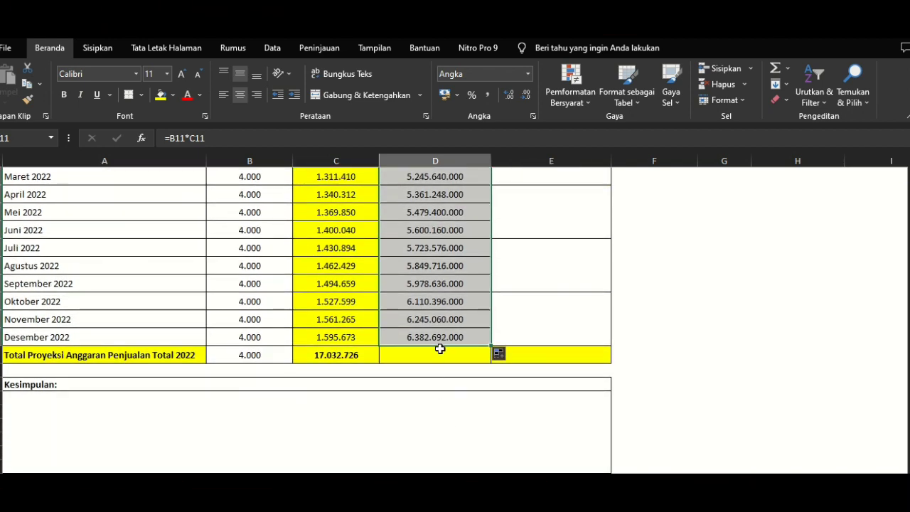
left_click(440, 349)
scroll(441, 352, "up", 2)
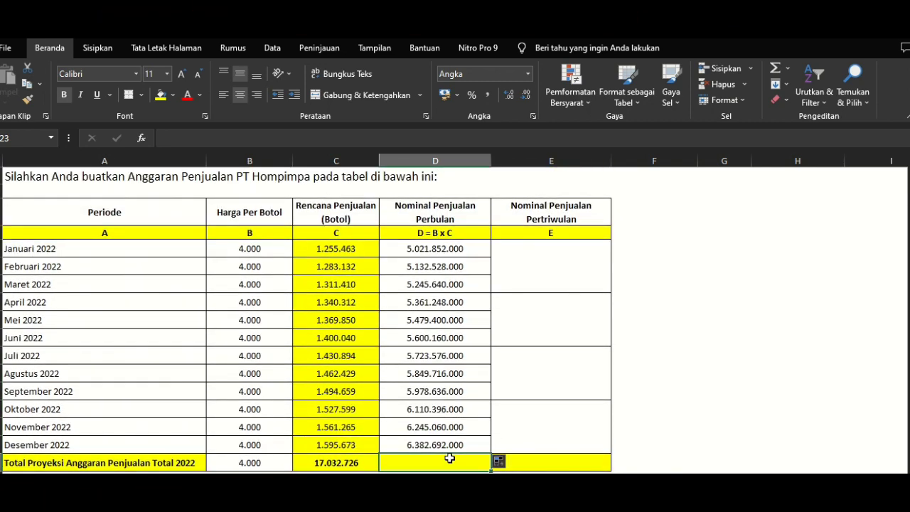
scroll(446, 459, "down", 1)
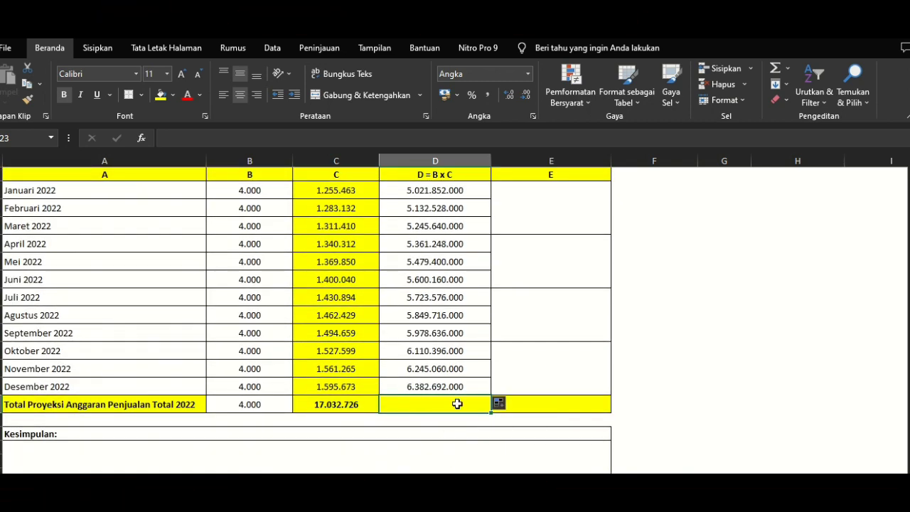
type("=")
type("SUM")
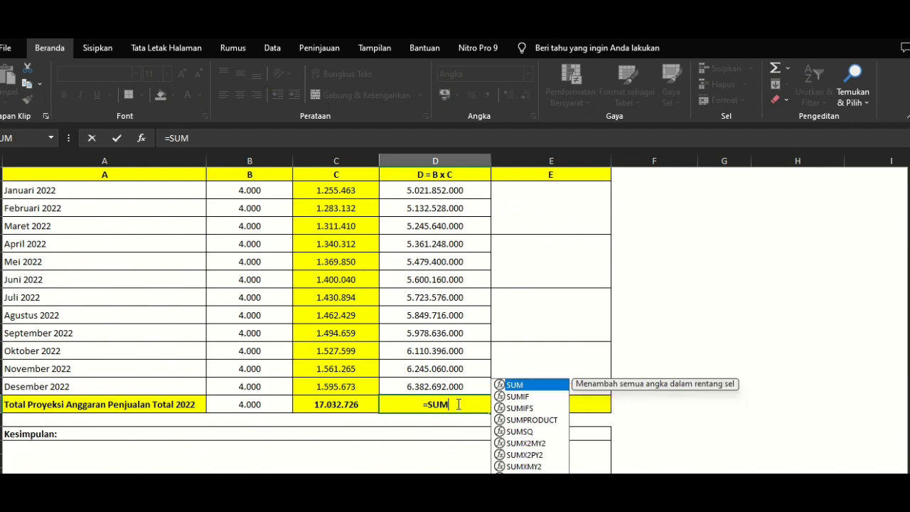
type("(")
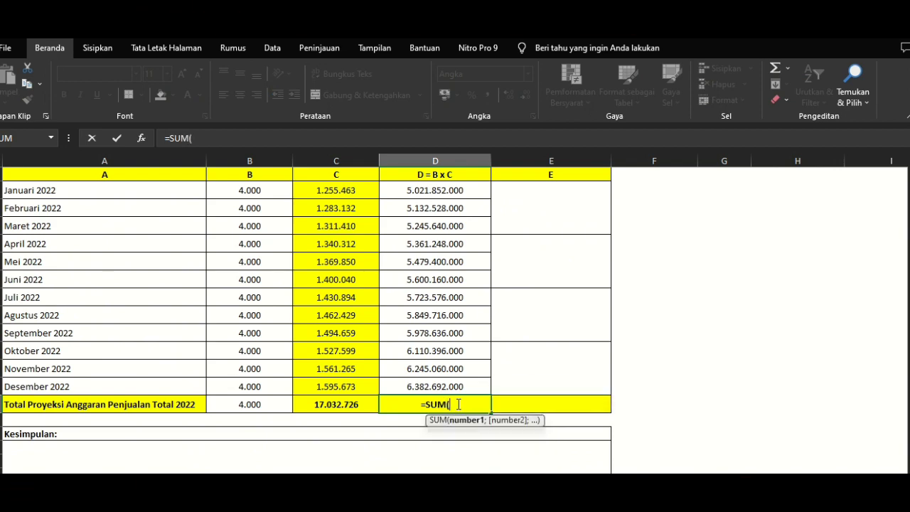
scroll(462, 349, "up", 3)
left_click_drag(419, 350, 425, 435)
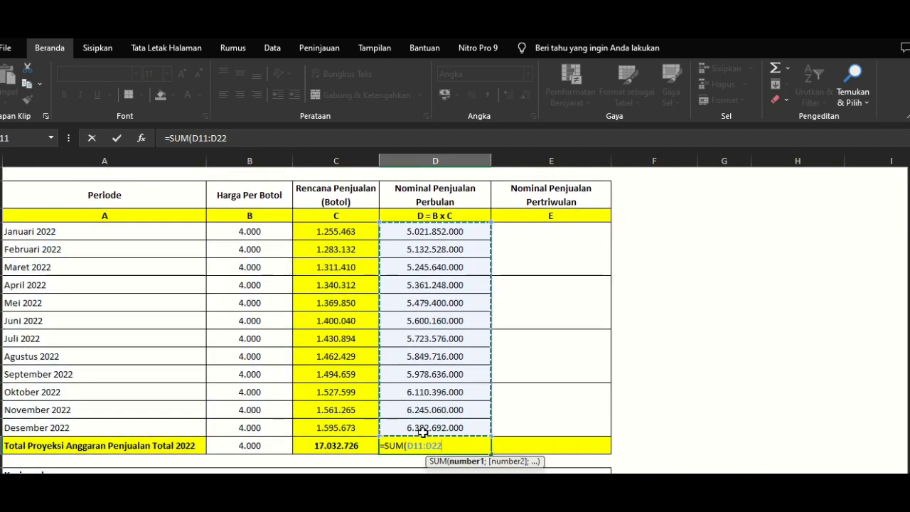
key("Return")
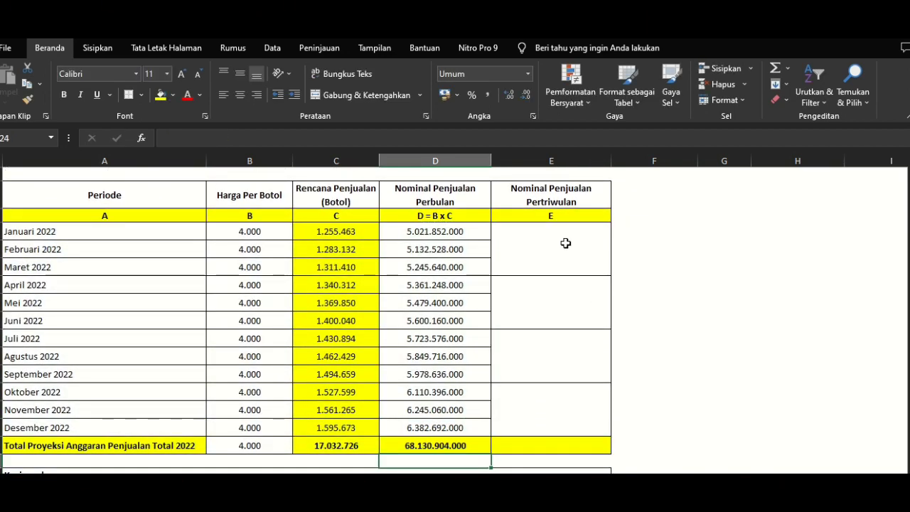
Calculate the first quarter's Nominal Penjualan Pertriwulan in the merged cell E11 with a SUM formula over D11:D13
left_click(545, 259)
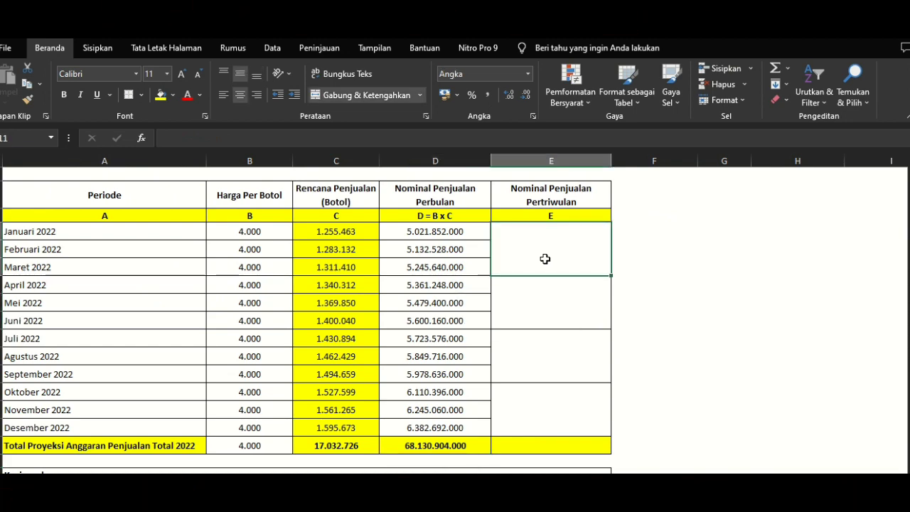
scroll(547, 260, "up", 2)
scroll(558, 292, "down", 2)
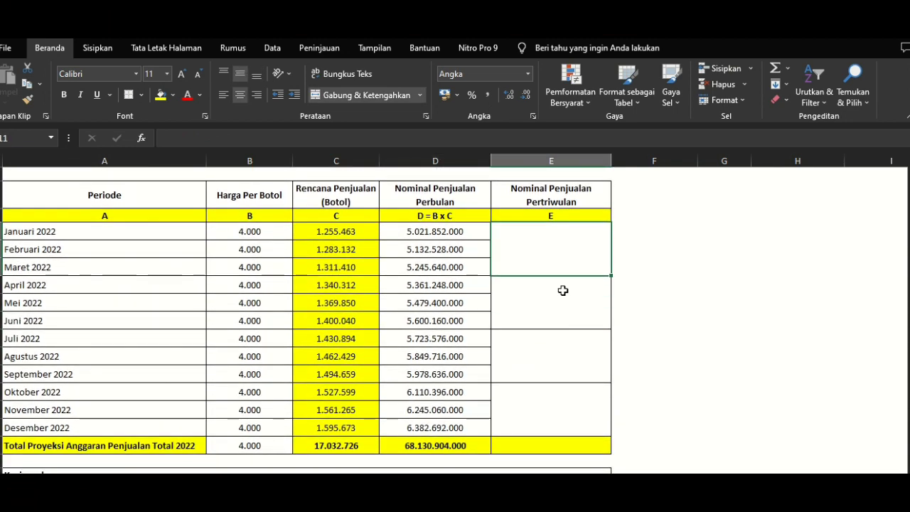
double_click(564, 265)
type("=")
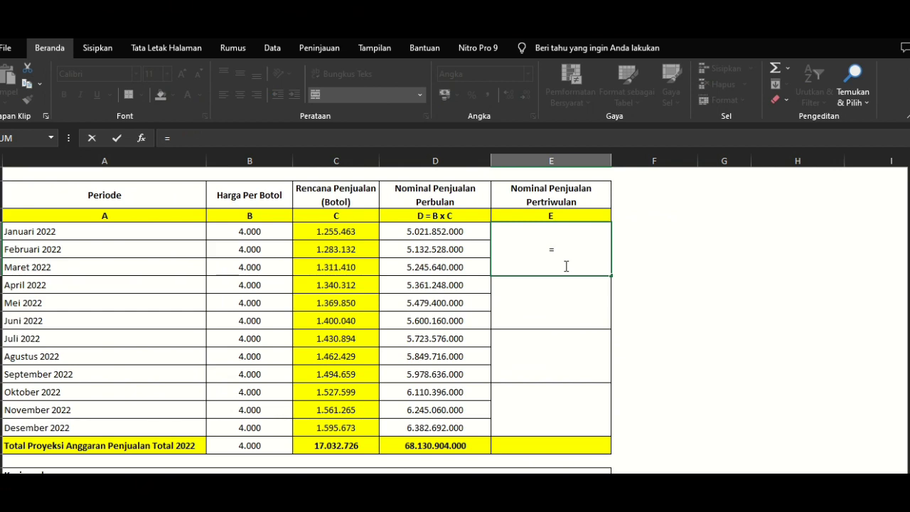
type("SUN")
key("BackSpace")
type("M")
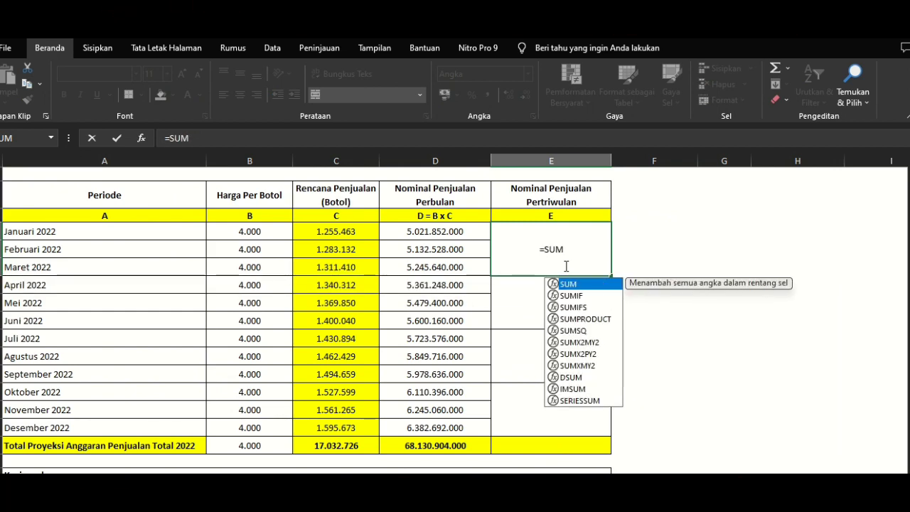
type("(")
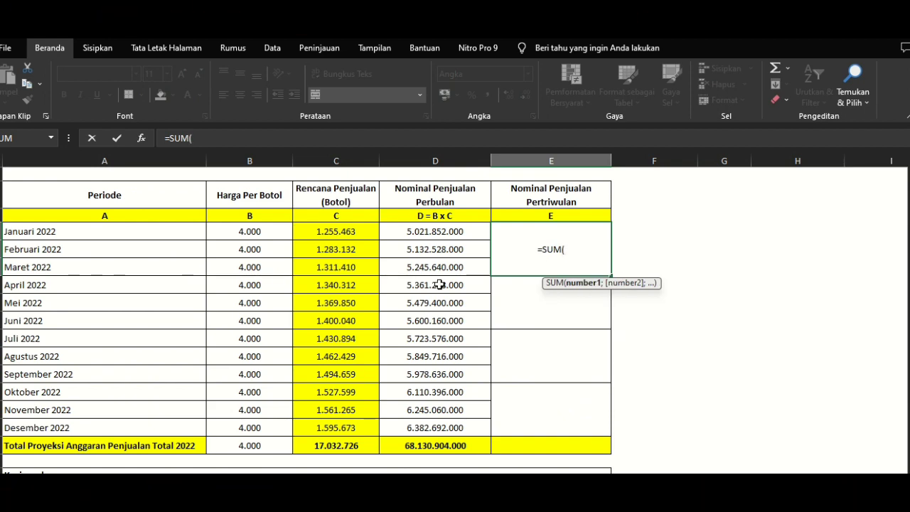
left_click_drag(437, 235, 436, 266)
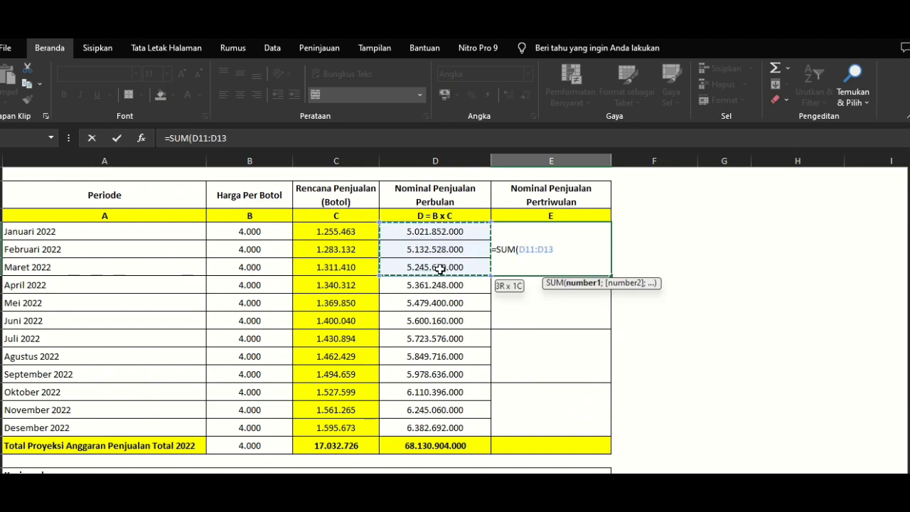
key("Return")
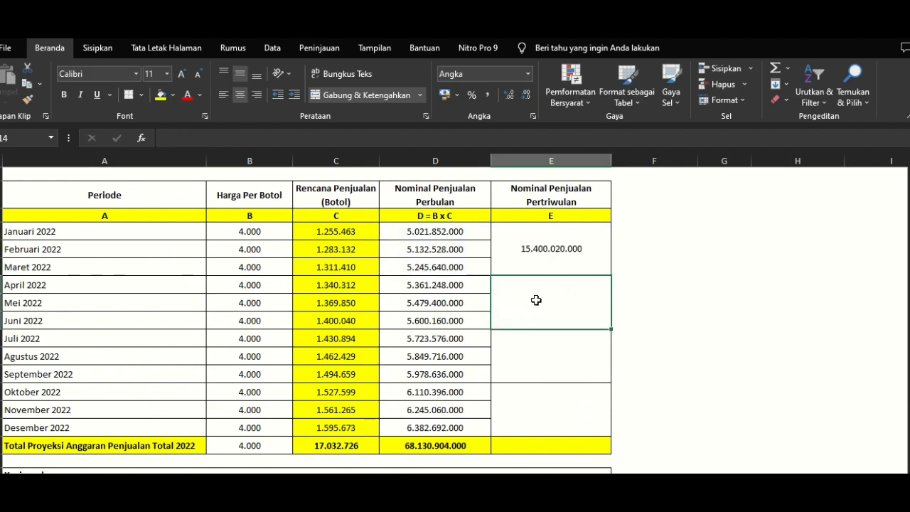
Fill the quarterly SUM formula down through the Oktober to Desember 2022 block and check the range used by the last quarter's formula
key("Up")
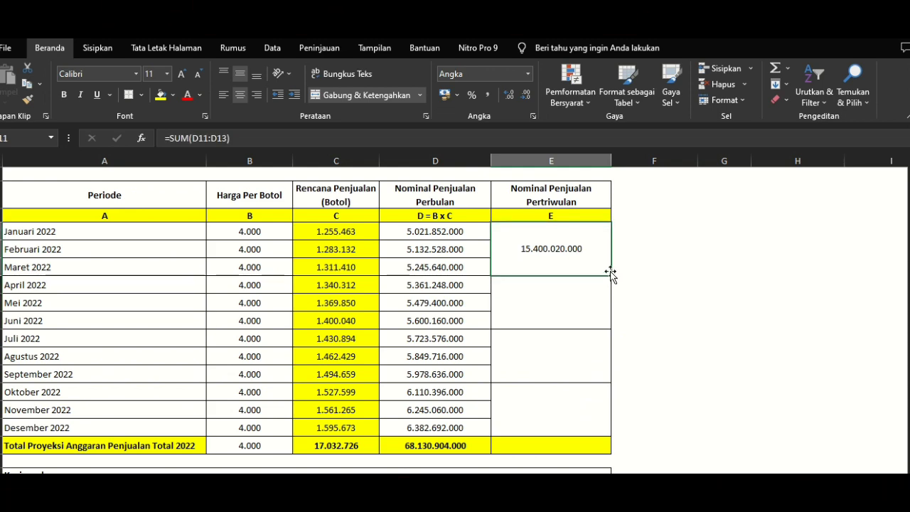
left_click_drag(611, 276, 606, 435)
left_click(555, 456)
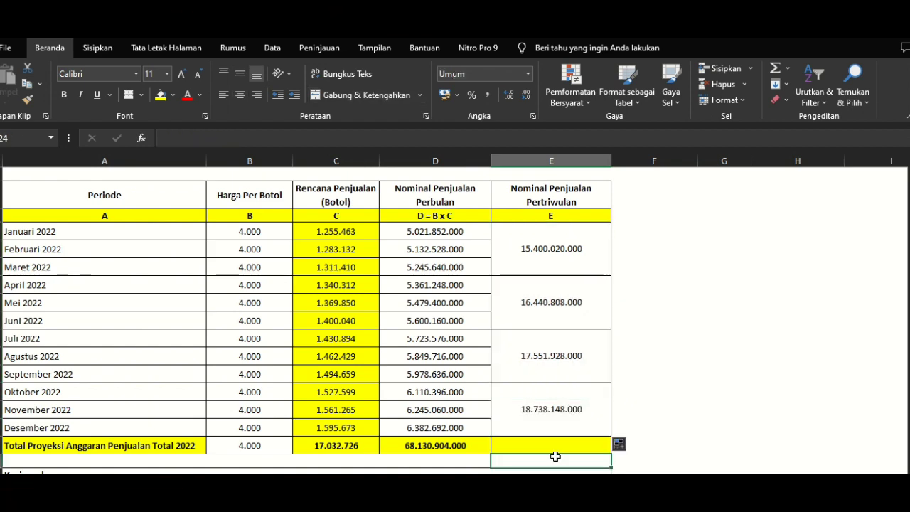
double_click(572, 402)
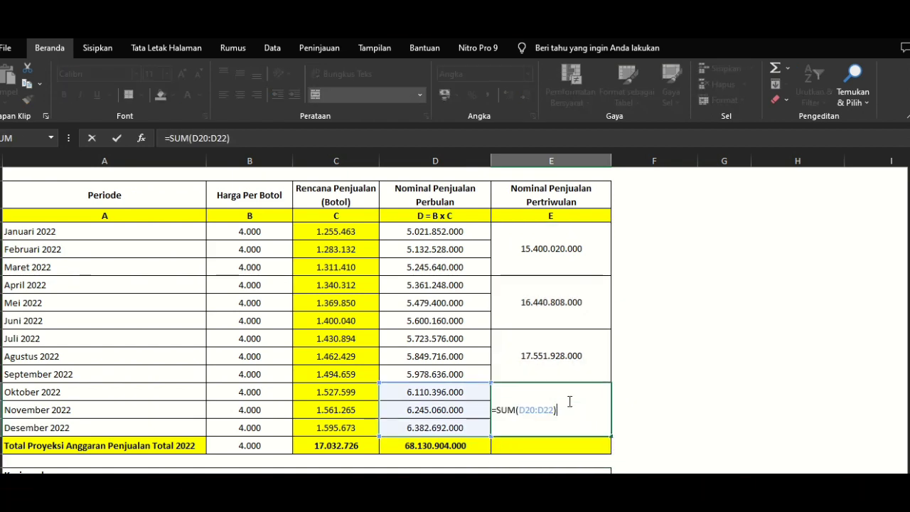
key("Return")
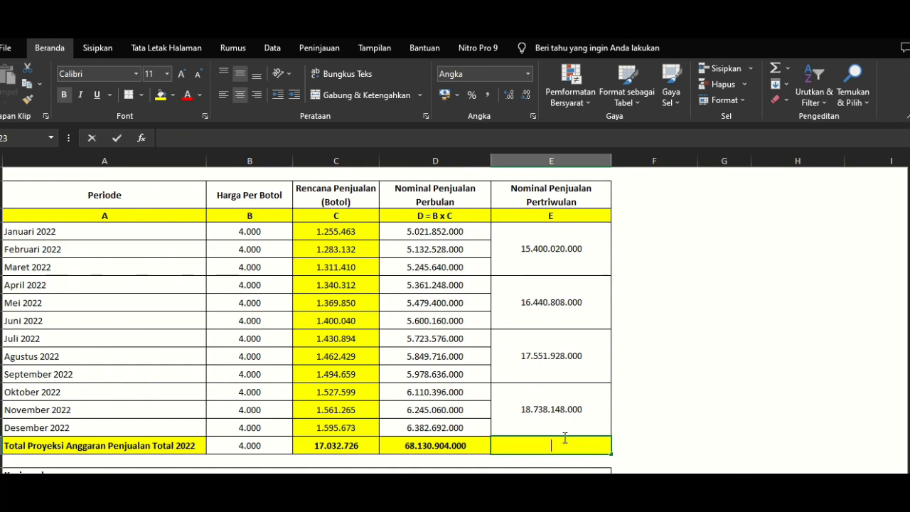
Total the quarterly sales amounts in E23 with a SUM formula over E11:E22
type("=S")
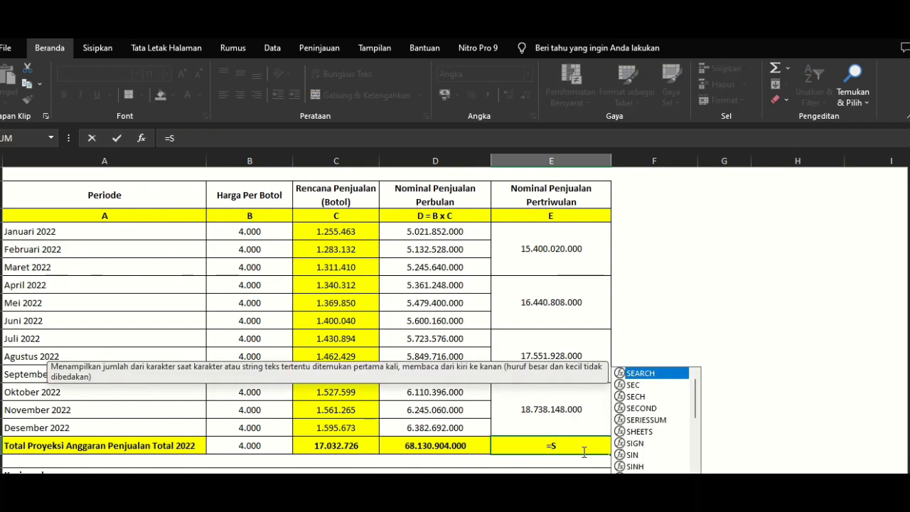
type("U M")
key("BackSpace")
key("BackSpace")
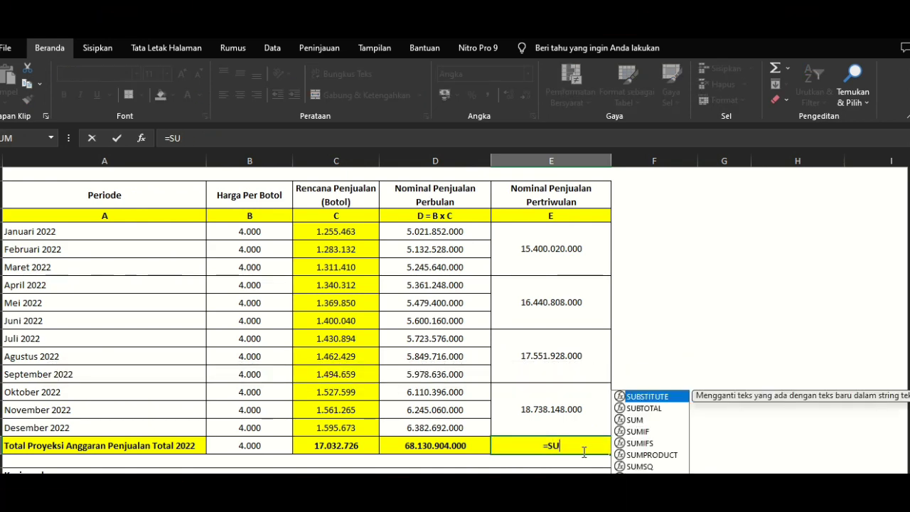
type("M(")
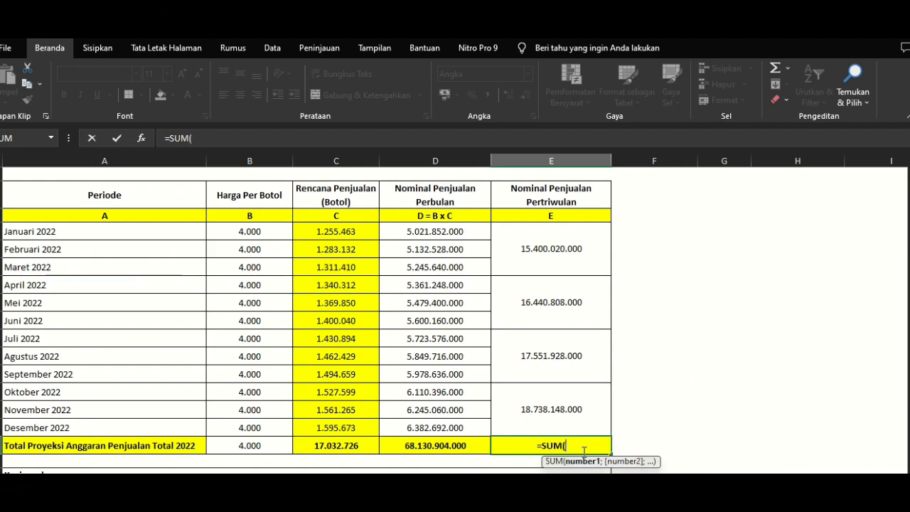
scroll(583, 451, "up", 3)
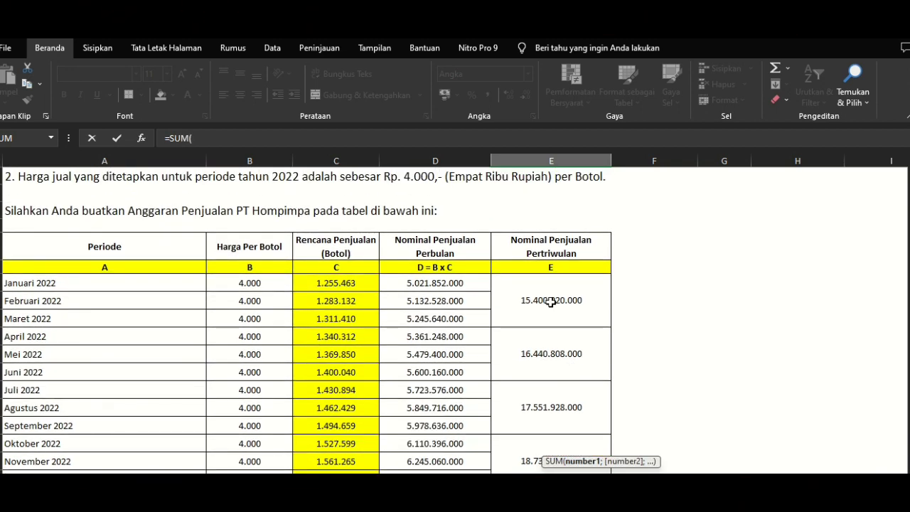
left_click_drag(552, 301, 566, 417)
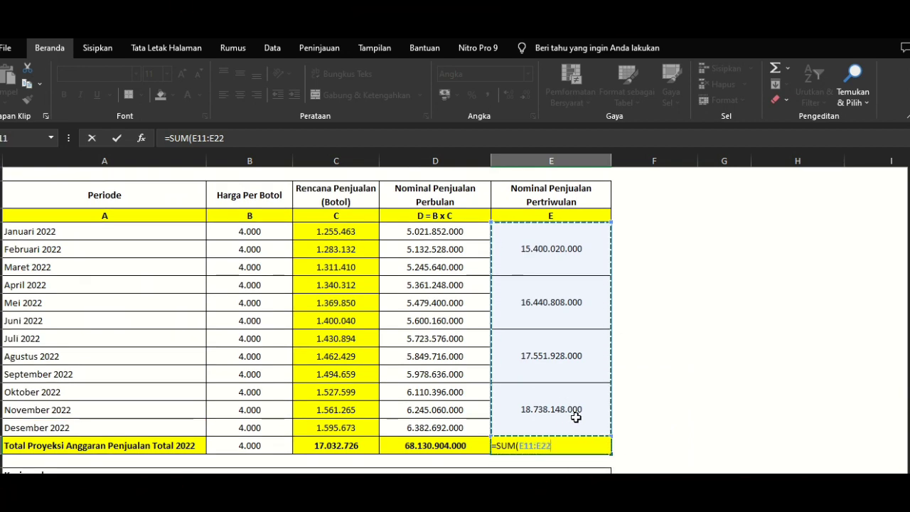
key("Return")
Start the Kesimpulan text below the table with "TOTAL PROYEKSI PENJUALAN 2022 DENGAN RENCANA PENJUALAN SEBESAR 17.032.726 DENGAN"
scroll(534, 413, "down", 1)
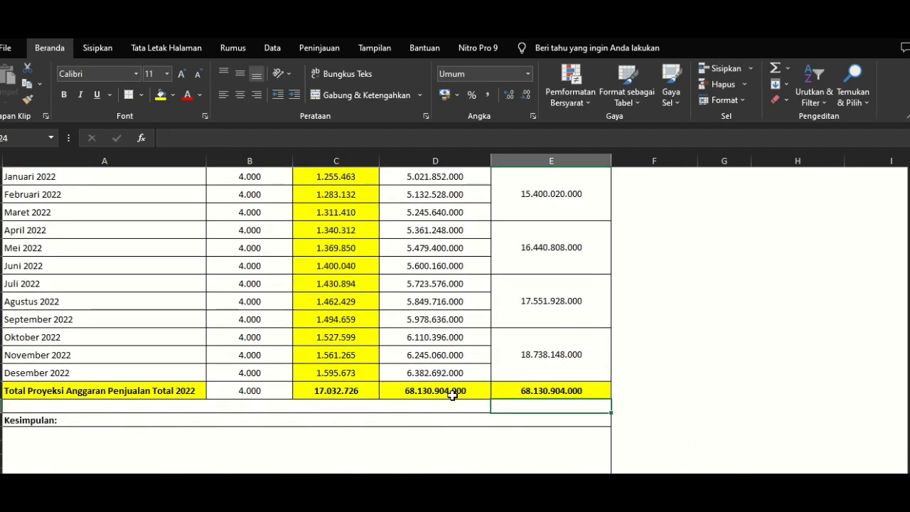
scroll(128, 410, "down", 1)
double_click(129, 411)
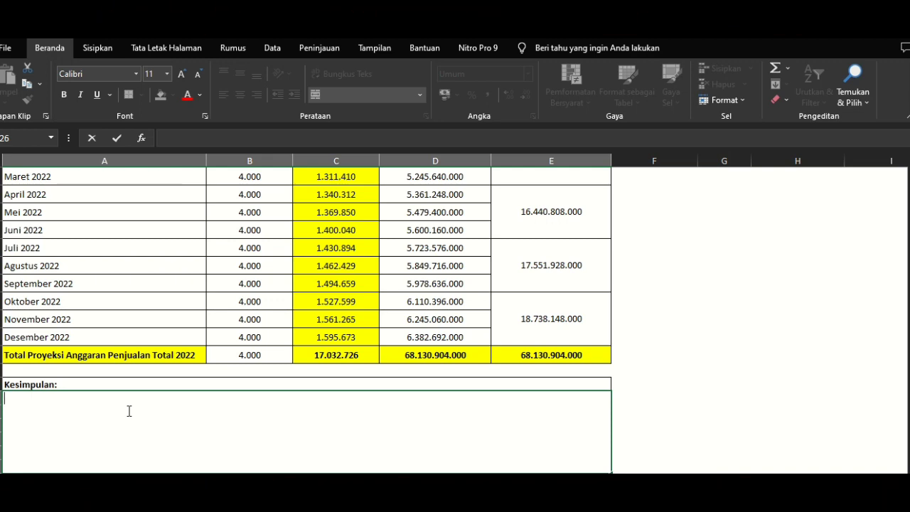
type("TOTAL PROYEKSI")
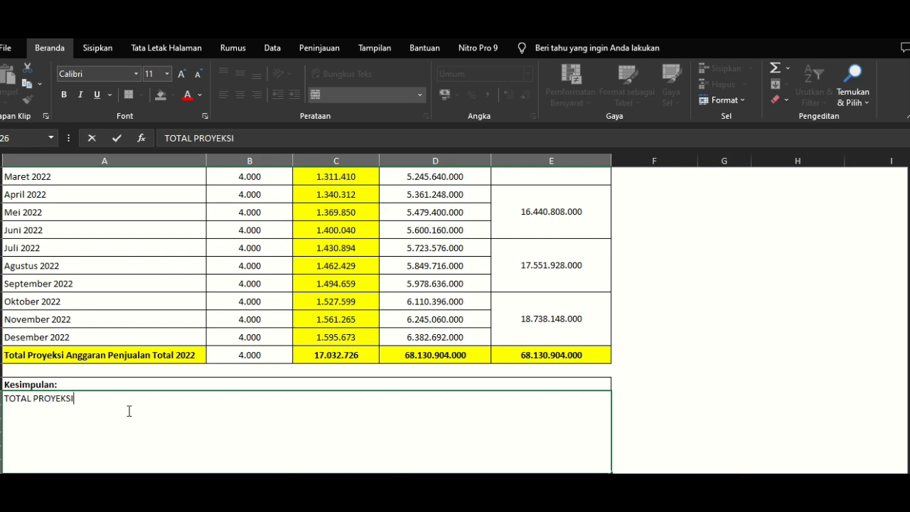
type(" PENJUALAN 2")
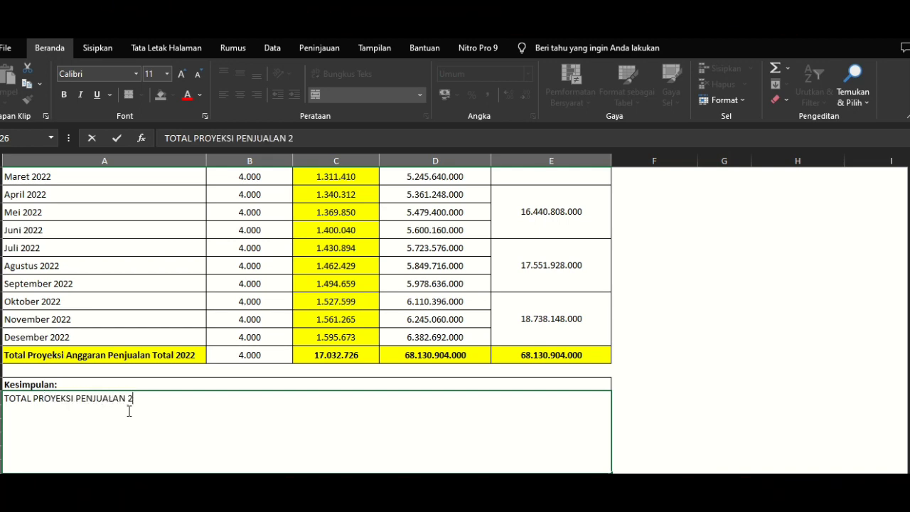
type("022 DENGAN R")
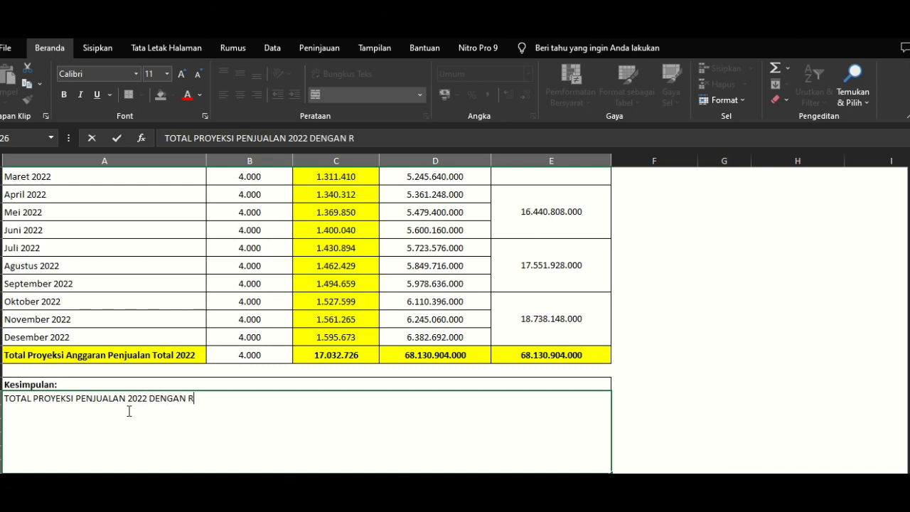
type("ENCANA PEJU")
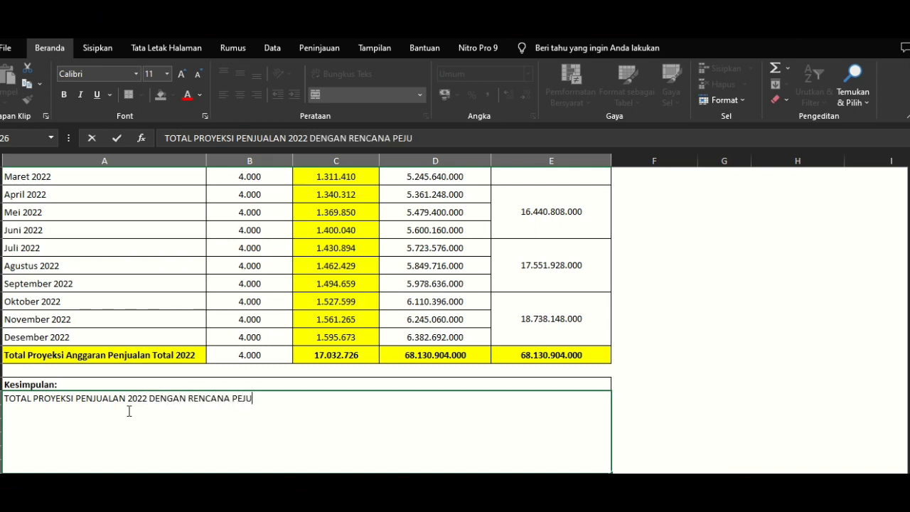
key("BackSpace")
key("BackSpace")
type("NJUALAN SEBESA")
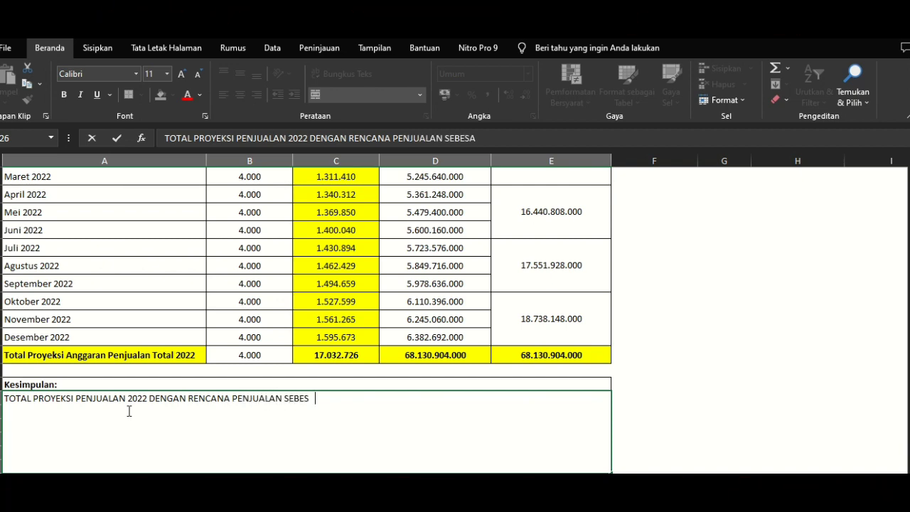
type("R 17.032.7")
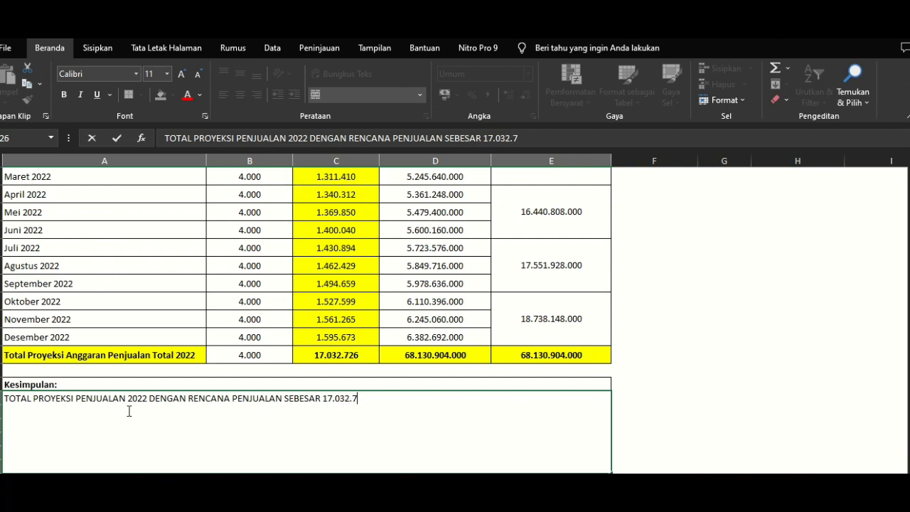
type("26 DENGAN")
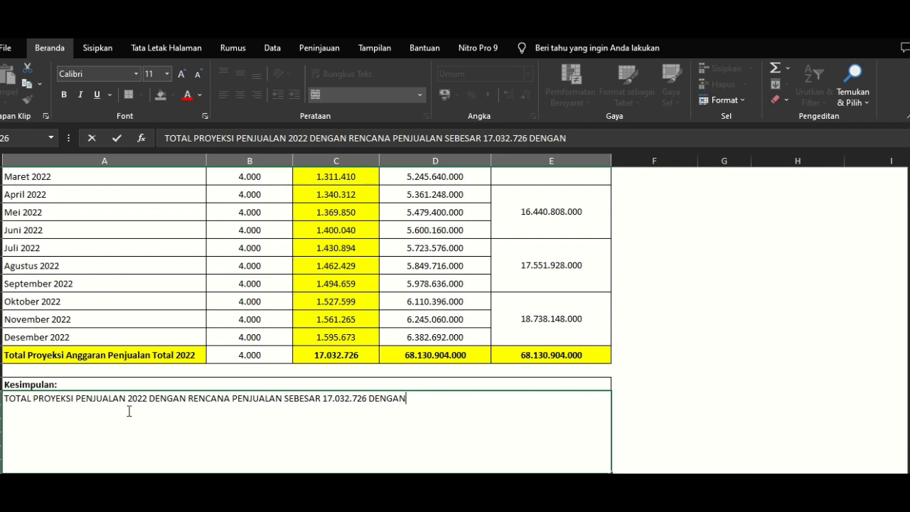
Continue the Kesimpulan text with the price per bottle, "HARGA PERBOTOL 4.000"
type(" HARGA PERBOYOL 4")
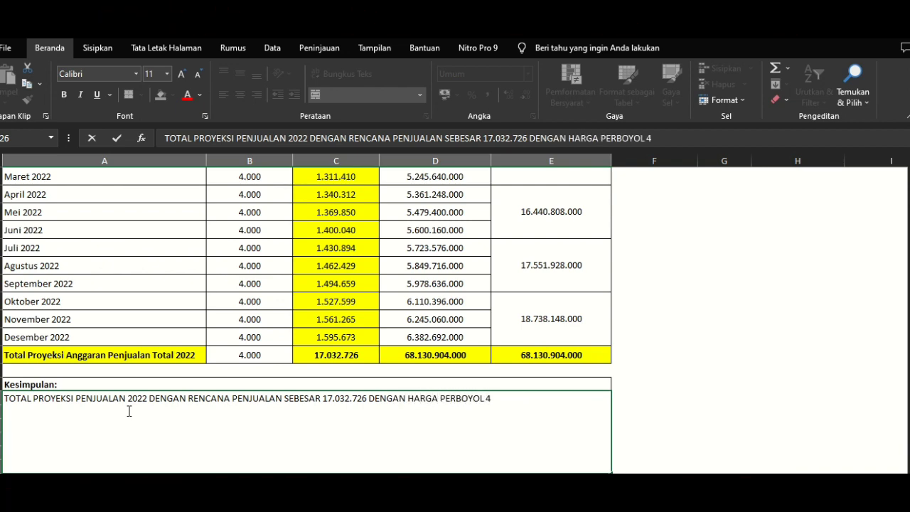
key("BackSpace")
key("BackSpace")
key("BackSpace")
type("TOL 4000")
key("BackSpace")
key("BackSpace")
type("000 DIPE")
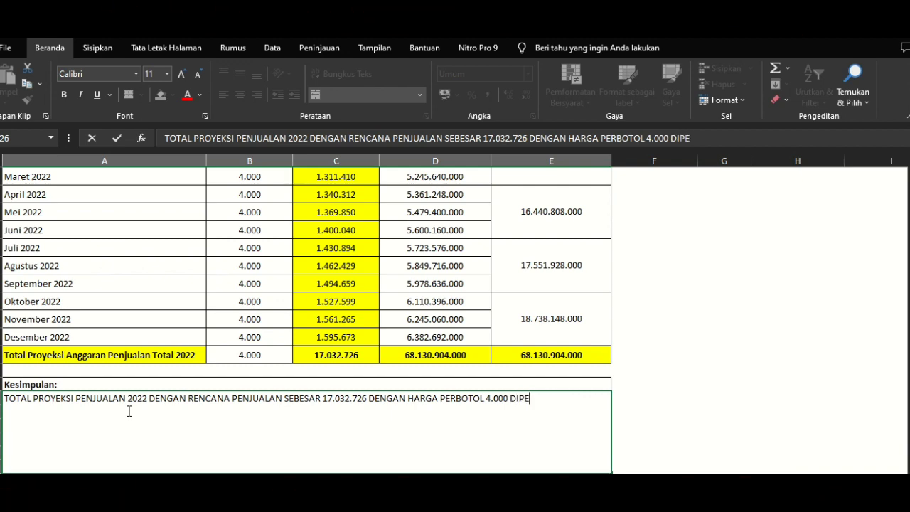
Finish the Kesimpulan sentence with "DIPERKIRAKAN NOMINAL PENJUALAN PERTAHUNNYA ADALAH SEBESAR 68.130.904.000"
type("RKIRAKAN N")
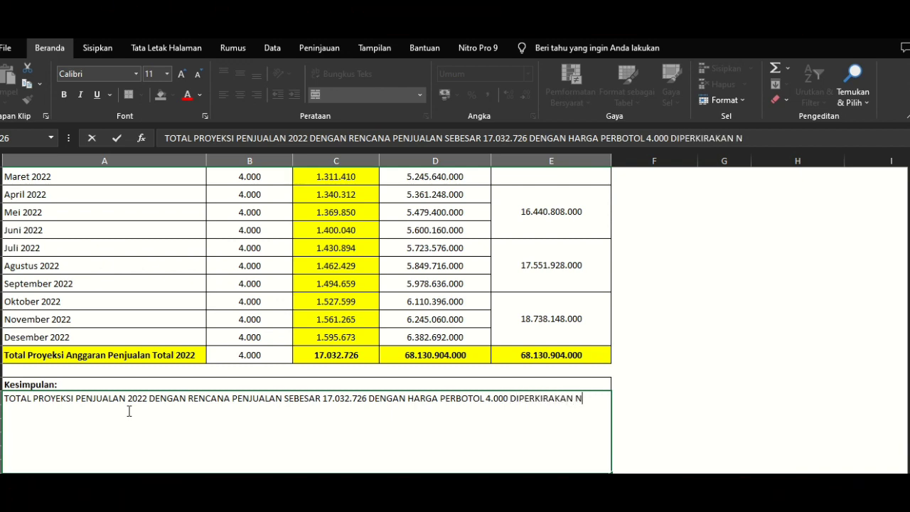
type("OMINAL")
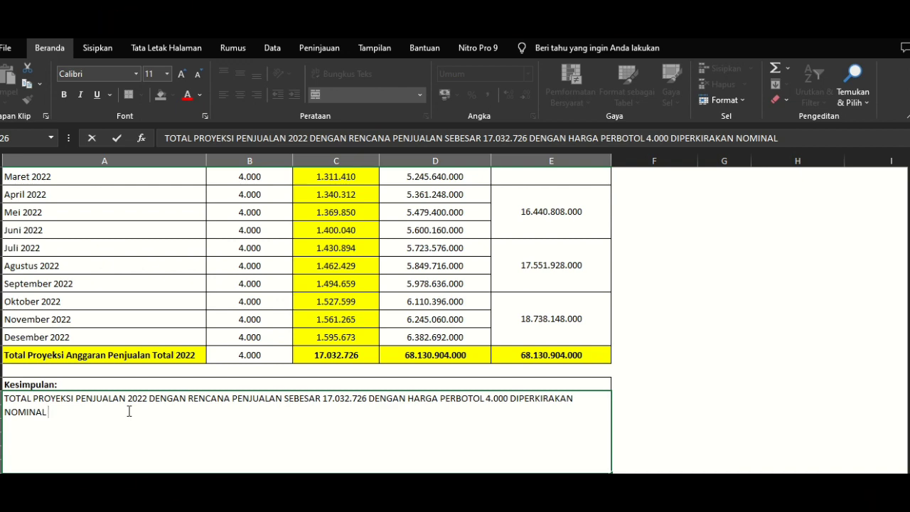
type(" PENJUALAN PER")
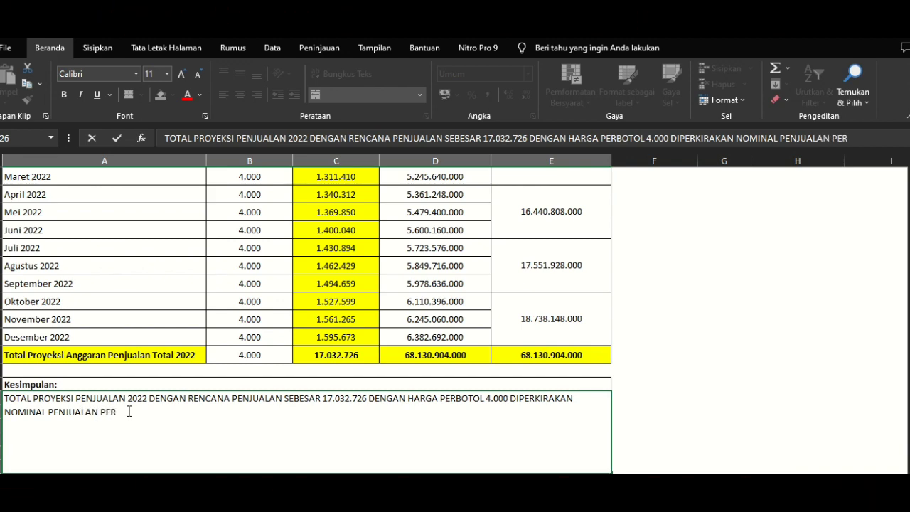
type("TAHUNNYA ADALAH")
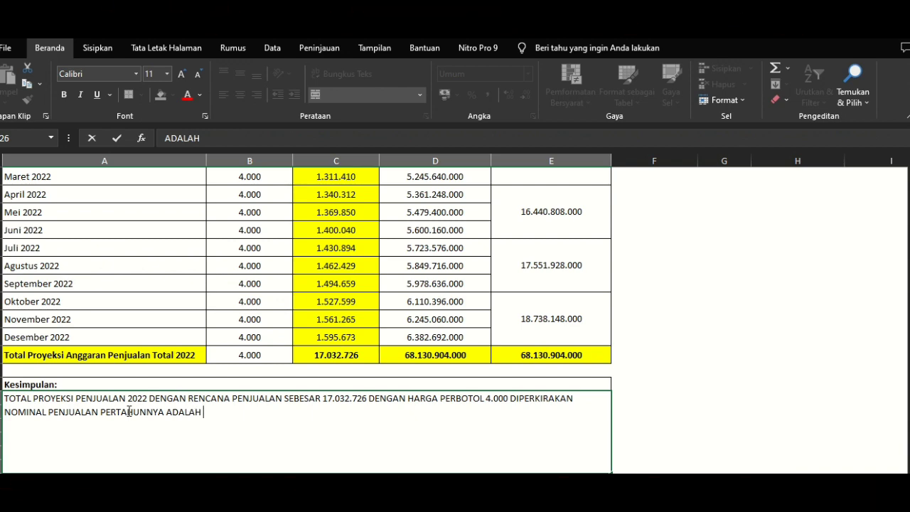
type(" SEBESAR")
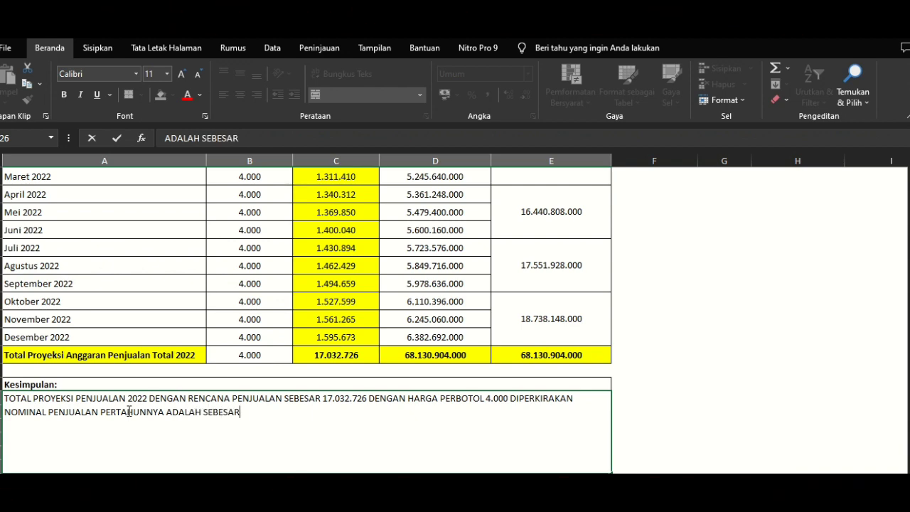
type(" 68.130.90")
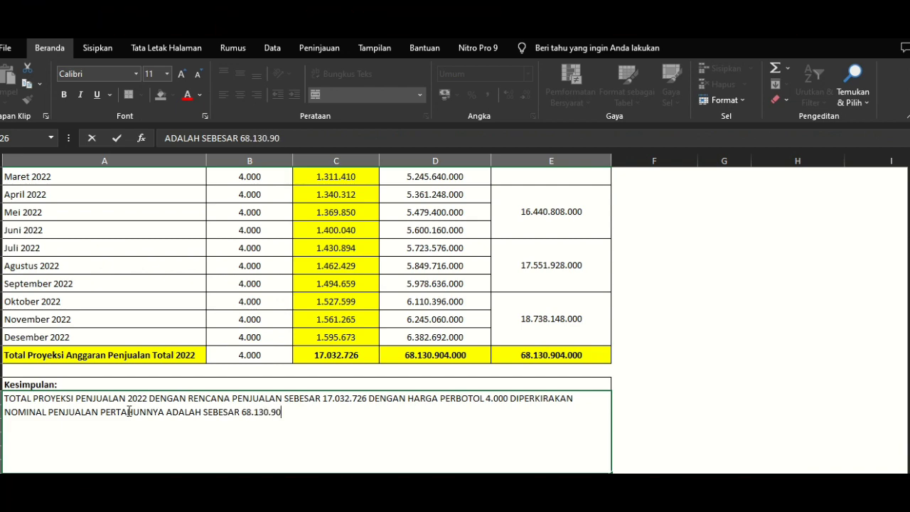
type("4.000N")
key("BackSpace")
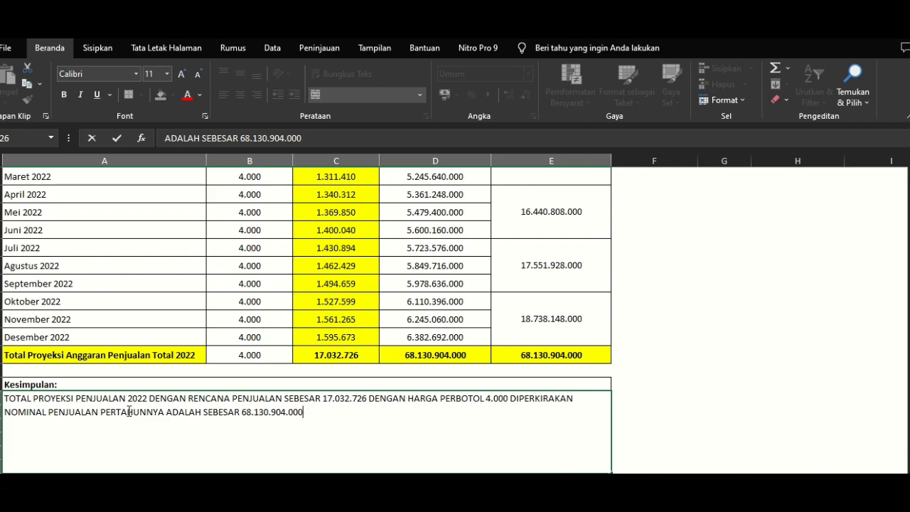
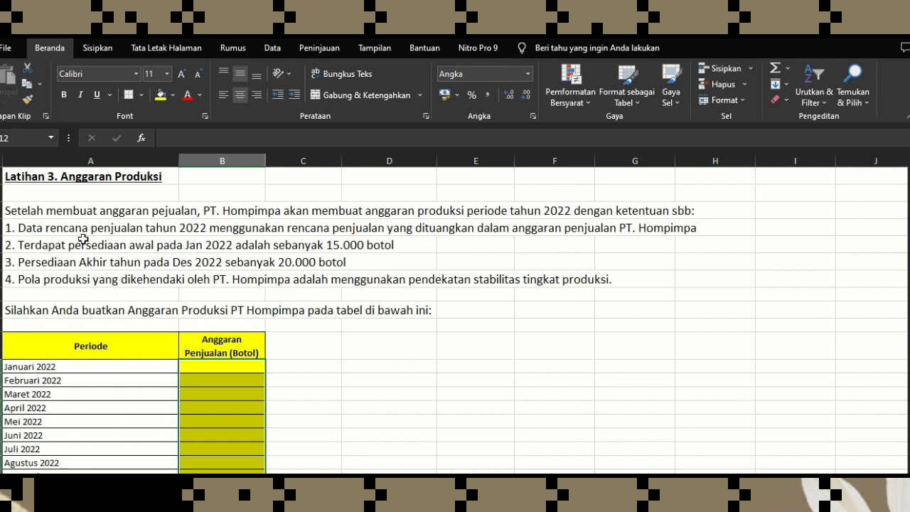
Review the Latihan 3 Anggaran Produksi conditions on sales plan, opening and closing inventory, and the empty Anggaran Penjualan table
left_click(8, 228)
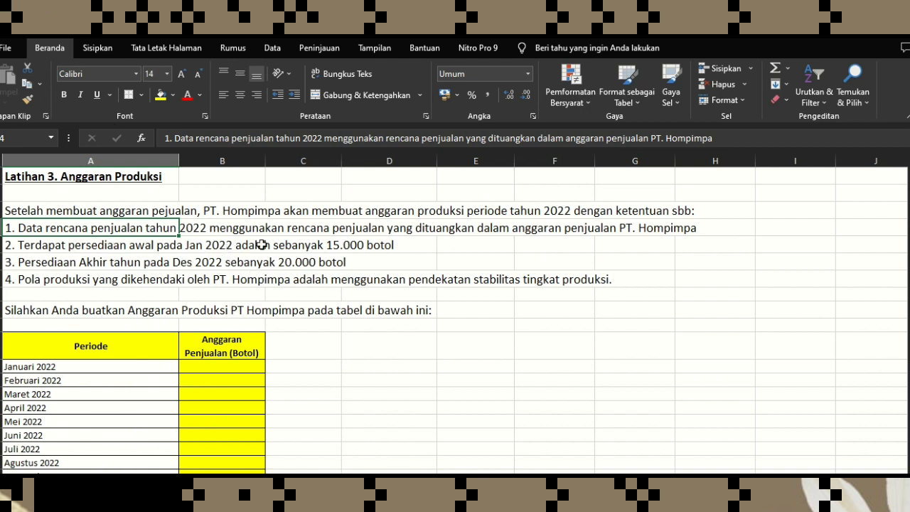
left_click(351, 245)
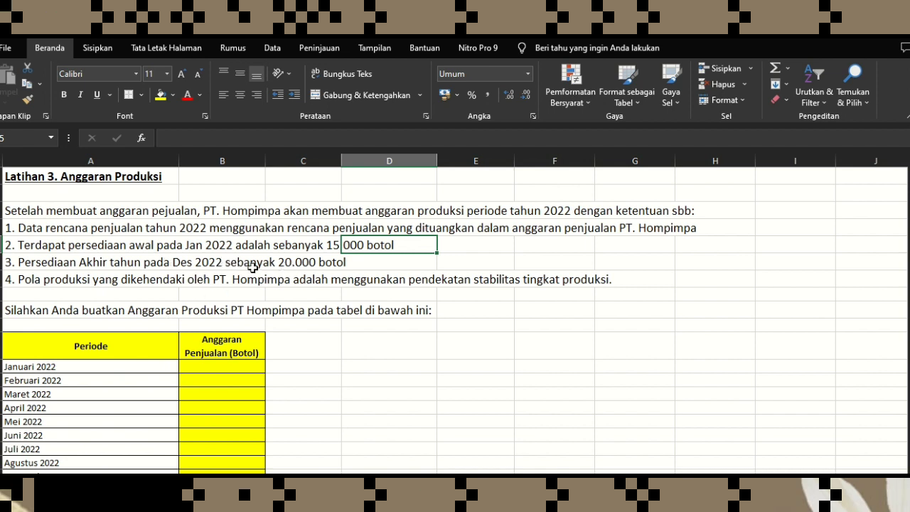
left_click(298, 268)
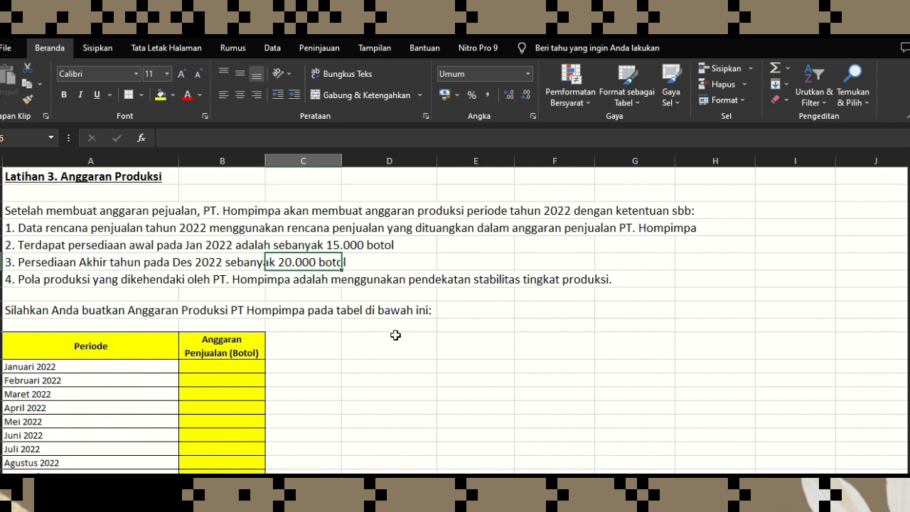
left_click(212, 346)
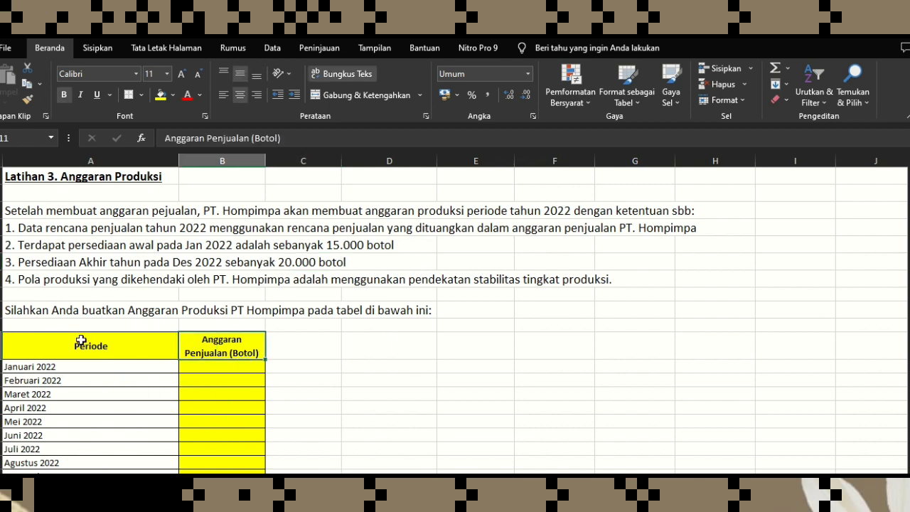
left_click(108, 351)
left_click_drag(70, 359, 70, 366)
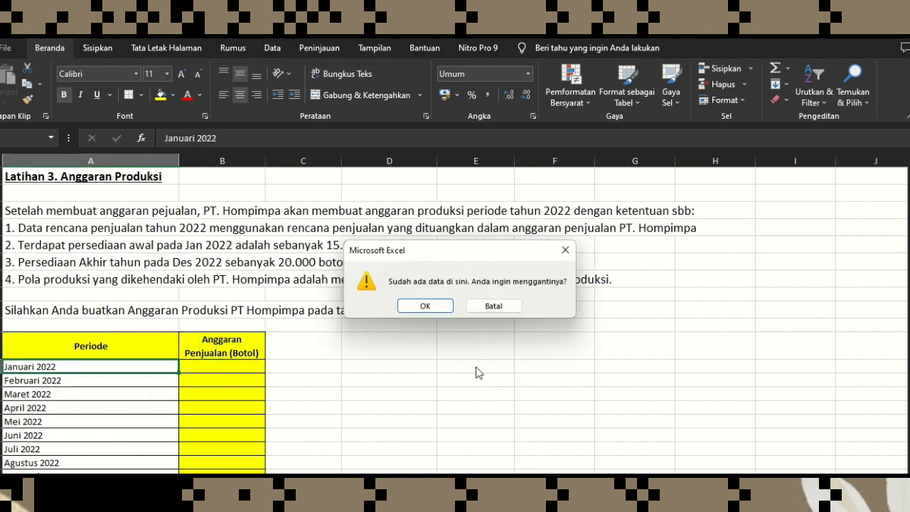
left_click(497, 310)
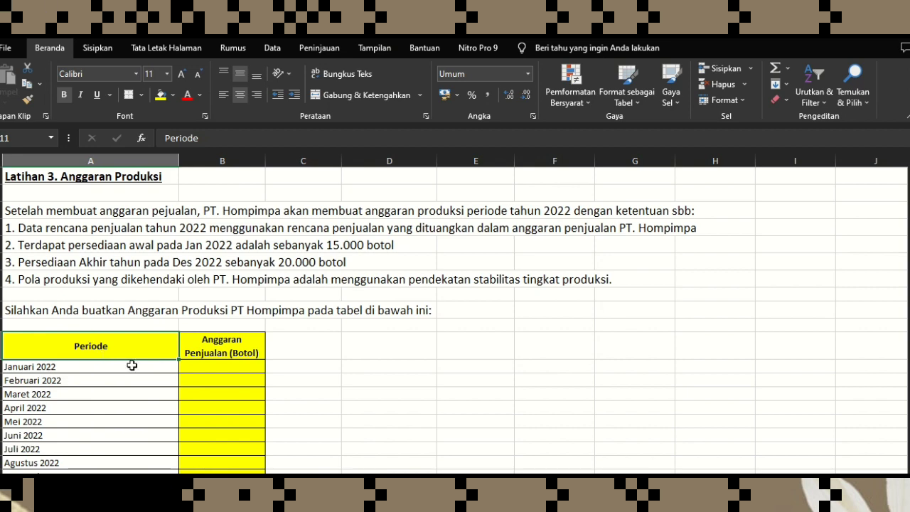
scroll(599, 386, "down", 4)
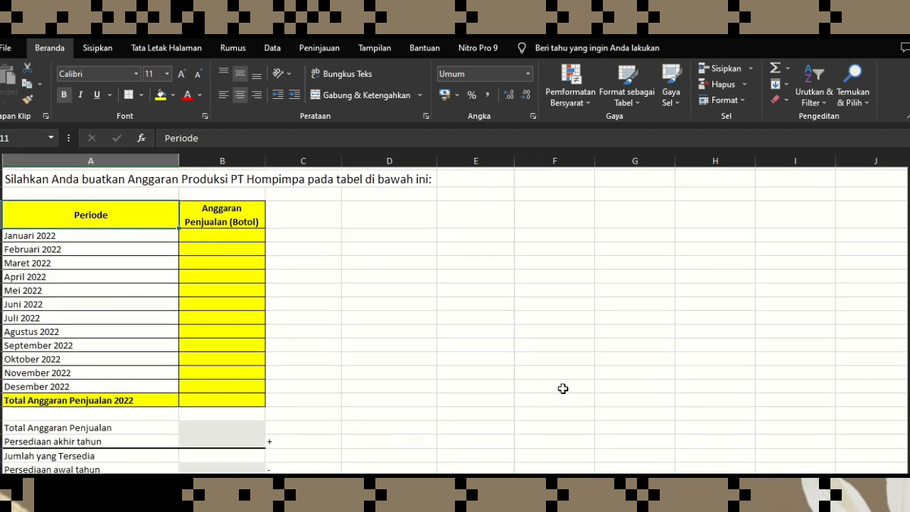
scroll(207, 369, "up", 2)
left_click(210, 242)
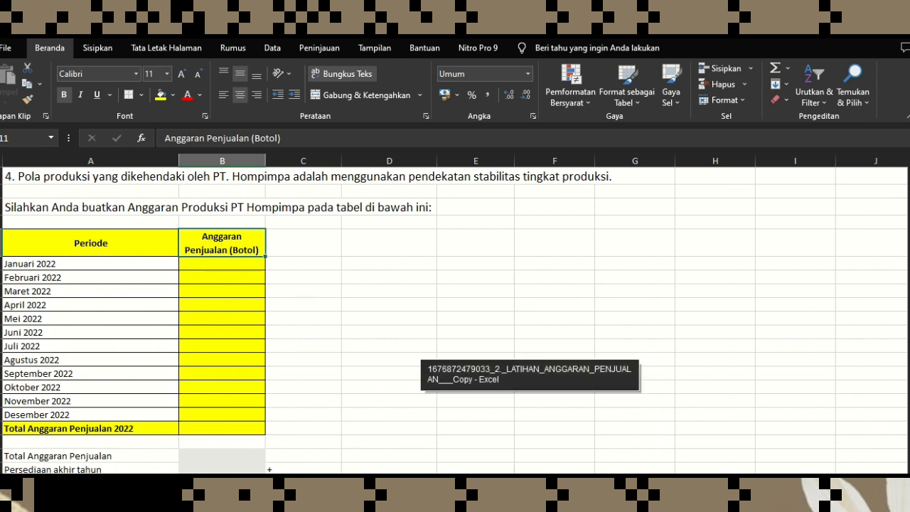
Copy the Rencana Penjualan (Botol) figures from Januari 2022 through the total row, C11:C23, in the sales budget workbook
mouse_move(602, 491)
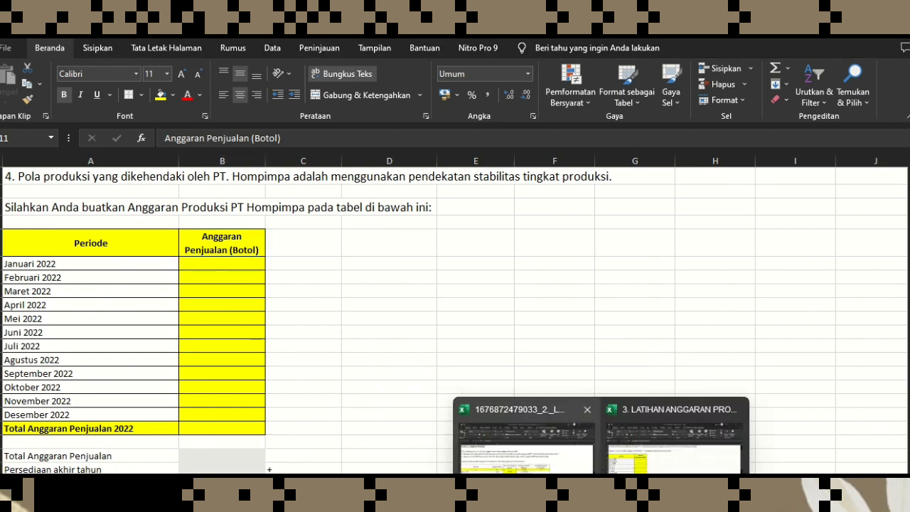
left_click(547, 463)
scroll(360, 303, "down", 3)
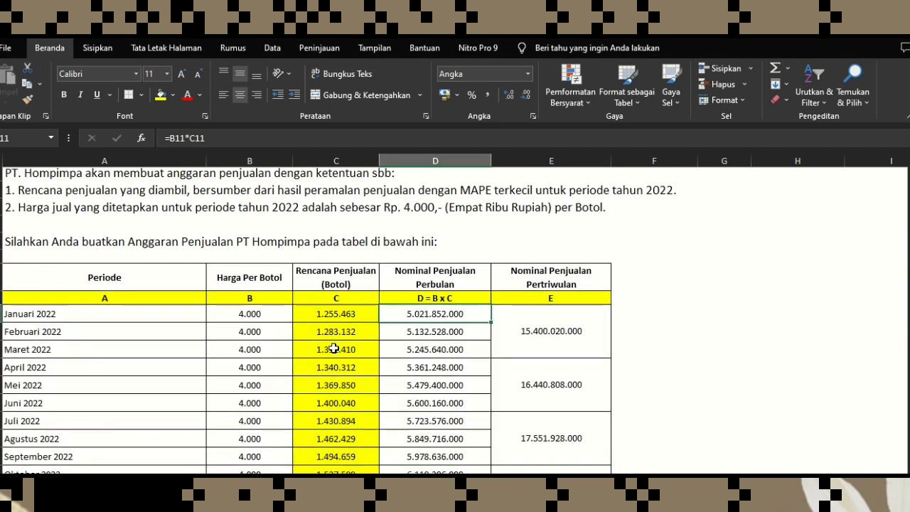
scroll(361, 303, "down", 2)
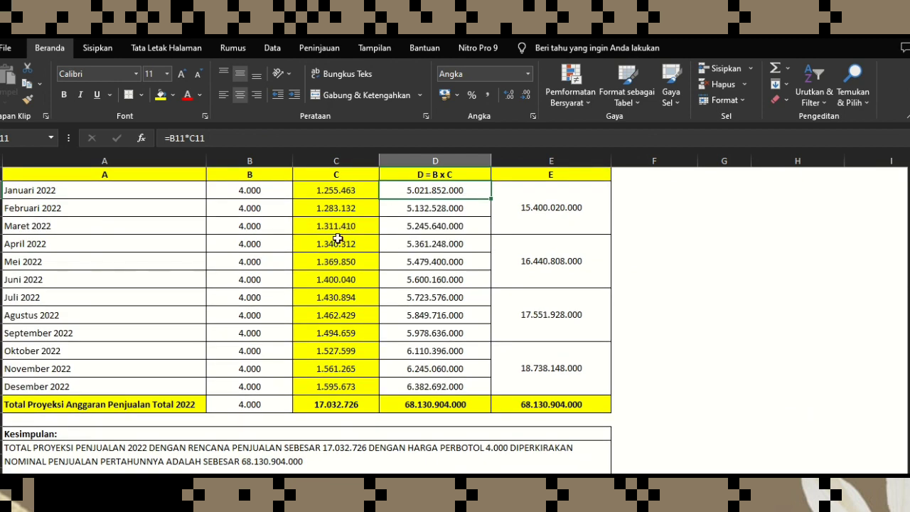
left_click_drag(353, 191, 349, 404)
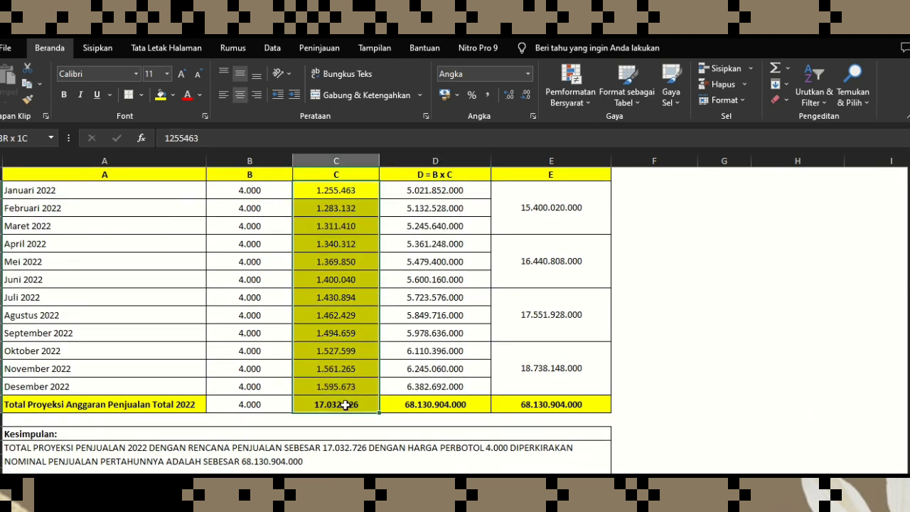
right_click(364, 171)
left_click(399, 220)
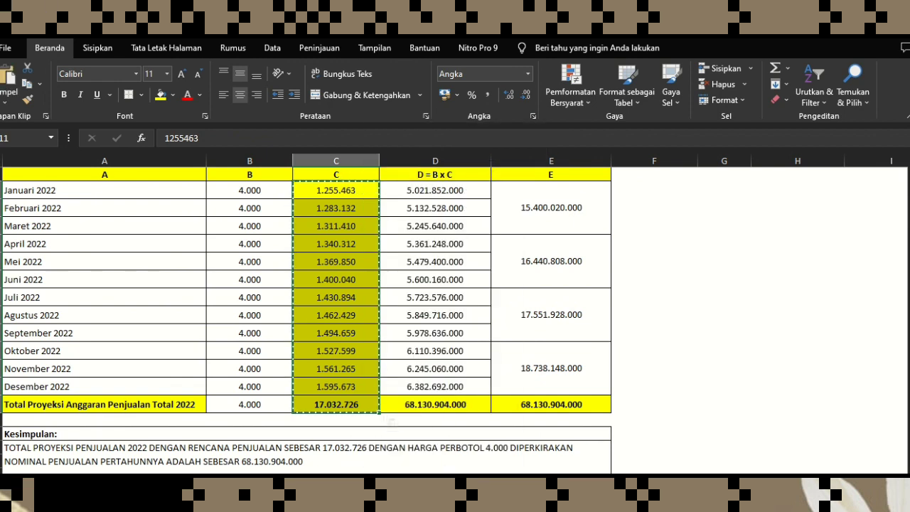
Paste the copied sales plan as values into the Anggaran Penjualan (Botol) column of the production budget workbook, starting at B12
left_click(601, 508)
left_click(616, 467)
scroll(416, 446, "up", 2)
scroll(240, 371, "down", 2)
left_click(249, 262)
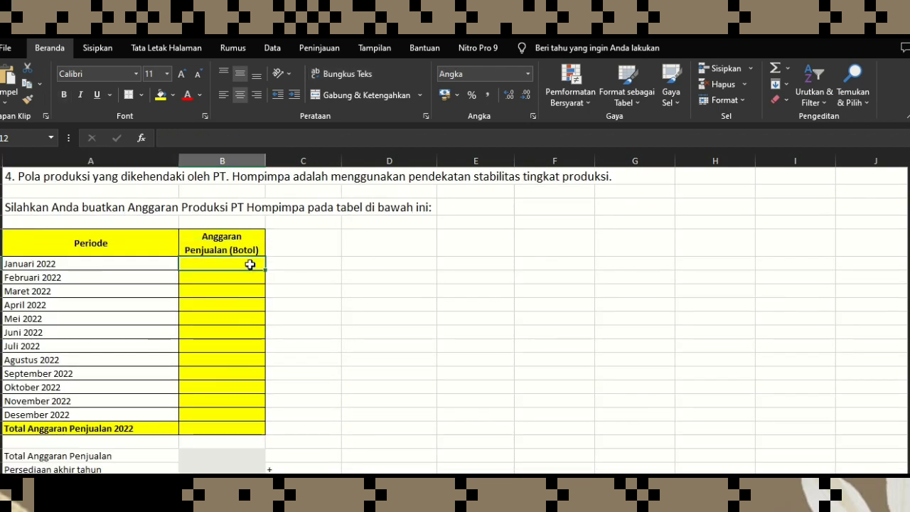
right_click(249, 264)
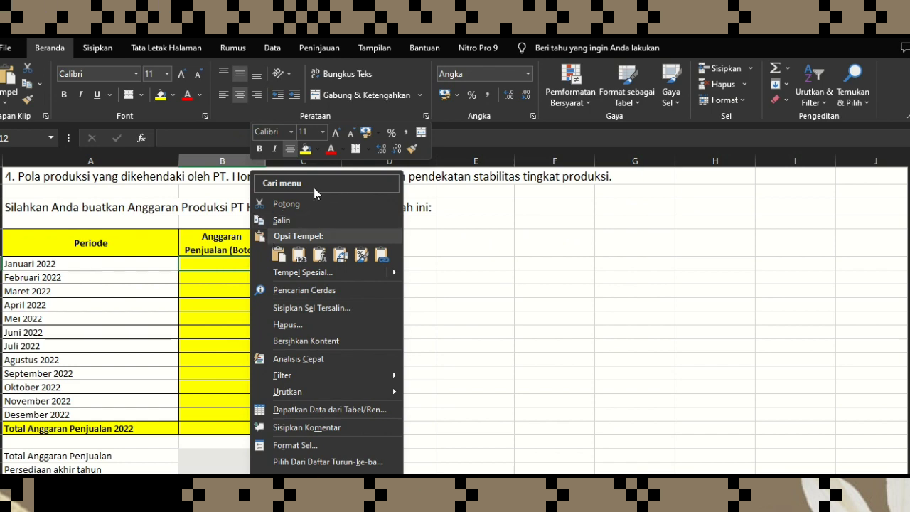
left_click(296, 258)
scroll(210, 326, "down", 2)
scroll(223, 230, "up", 2)
scroll(225, 276, "down", 4)
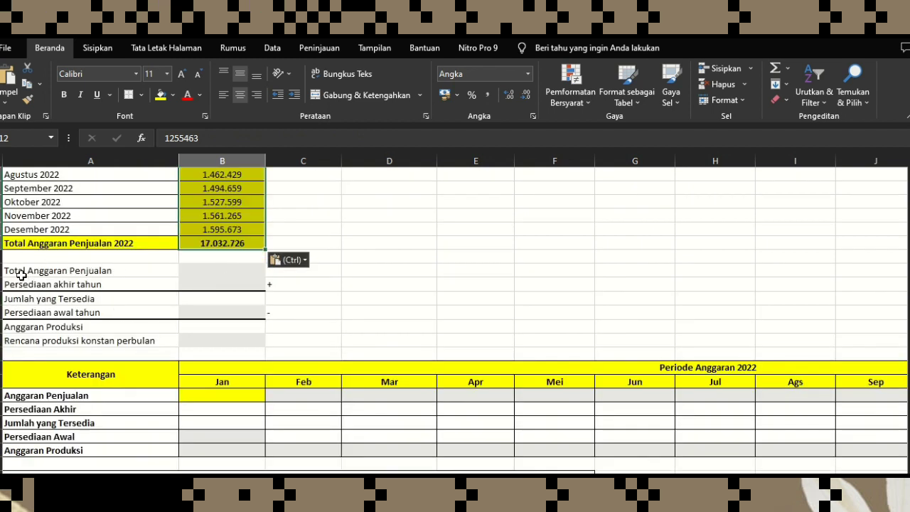
Copy the Total Anggaran Penjualan 2022 figure as a value into the Total Anggaran Penjualan cell B26, keeping that cell's formatting
left_click(87, 272)
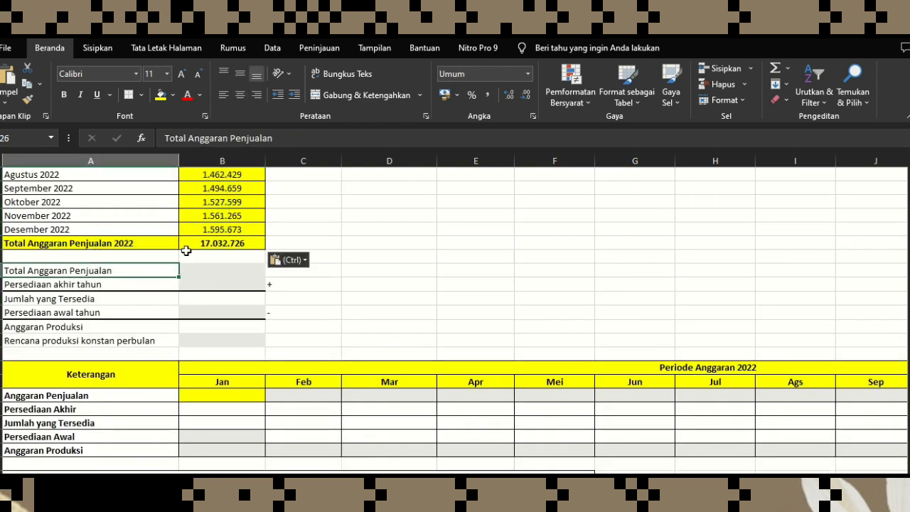
left_click(226, 243)
right_click(226, 243)
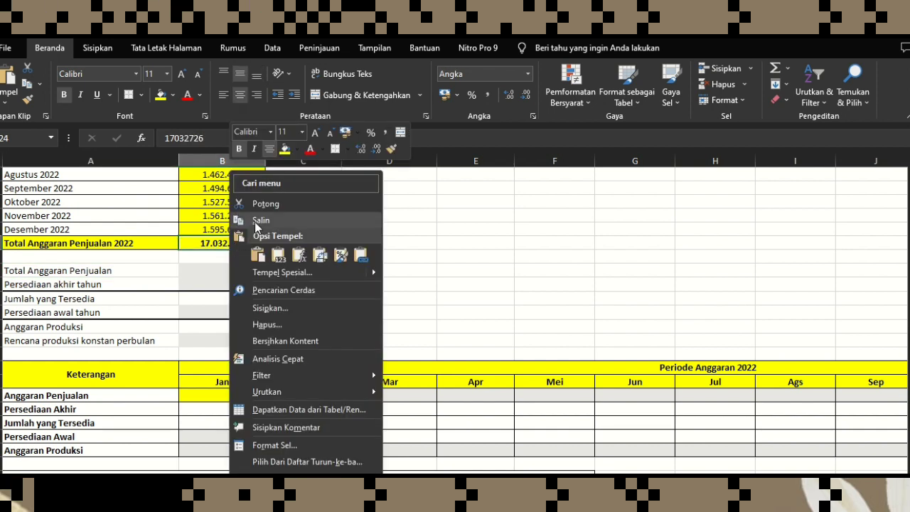
left_click(258, 221)
left_click(236, 271)
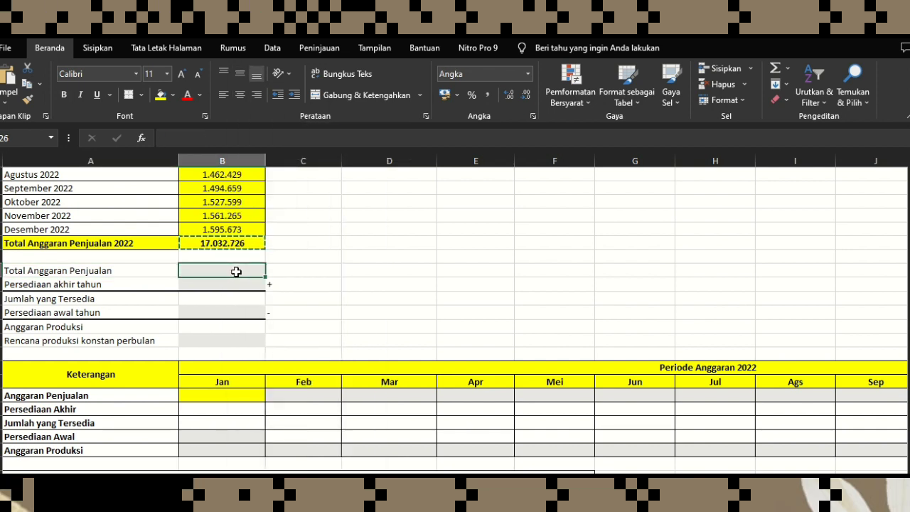
right_click(236, 272)
left_click(266, 255)
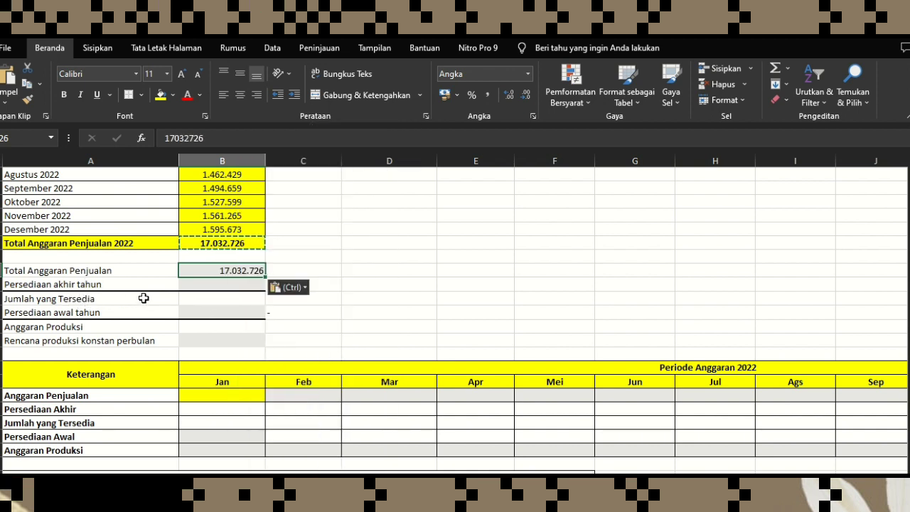
Check the year-end inventory condition in the exercise text and enter 20000 as Persediaan akhir tahun in B27
left_click(241, 287)
scroll(239, 312, "up", 3)
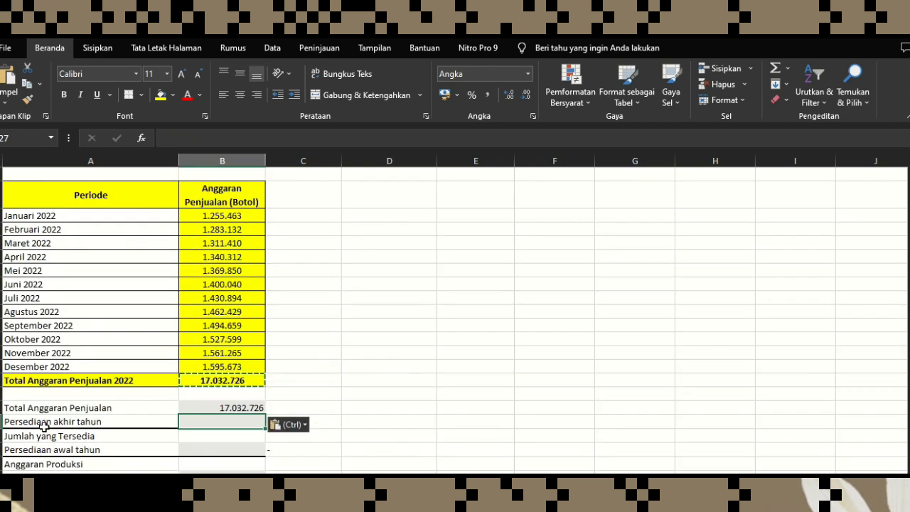
scroll(71, 413, "up", 4)
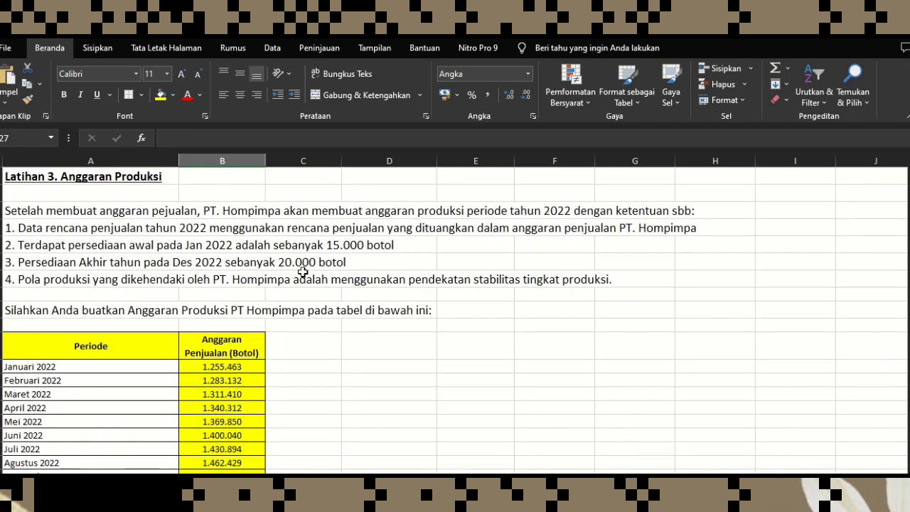
scroll(206, 305, "down", 4)
scroll(246, 398, "down", 1)
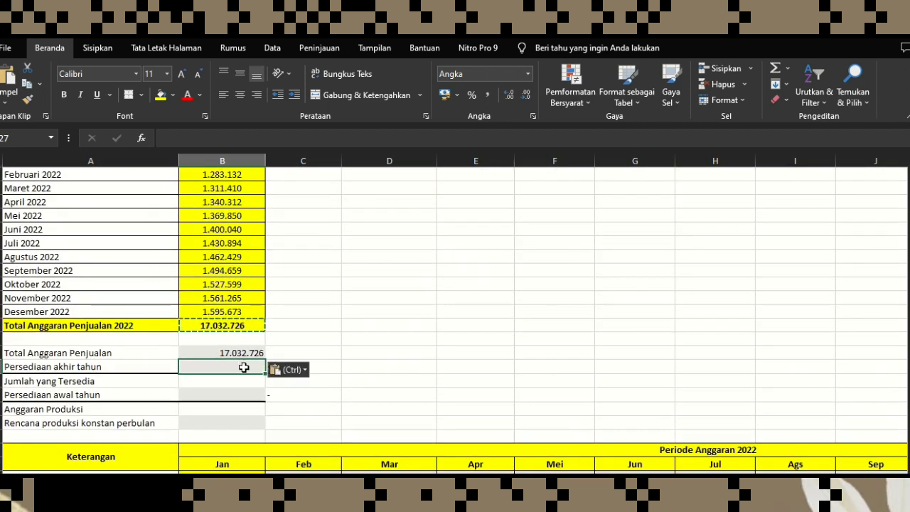
type("20000")
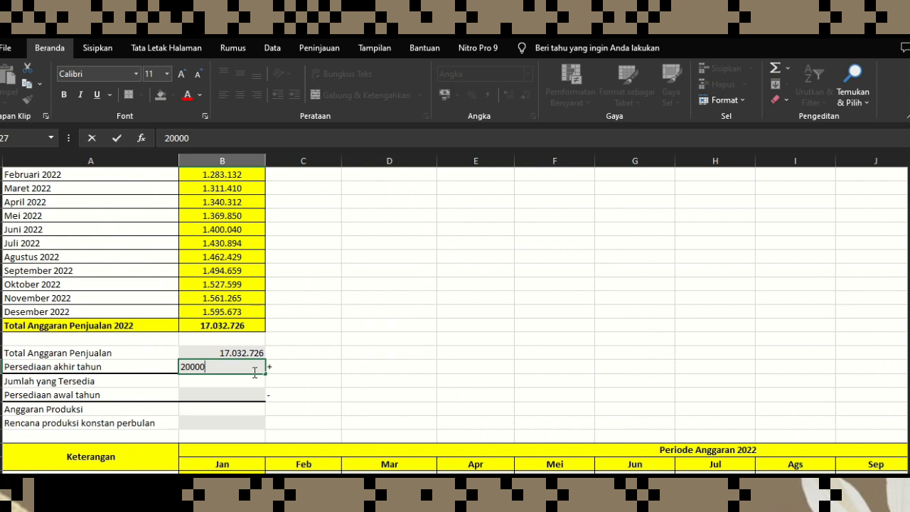
left_click(261, 390)
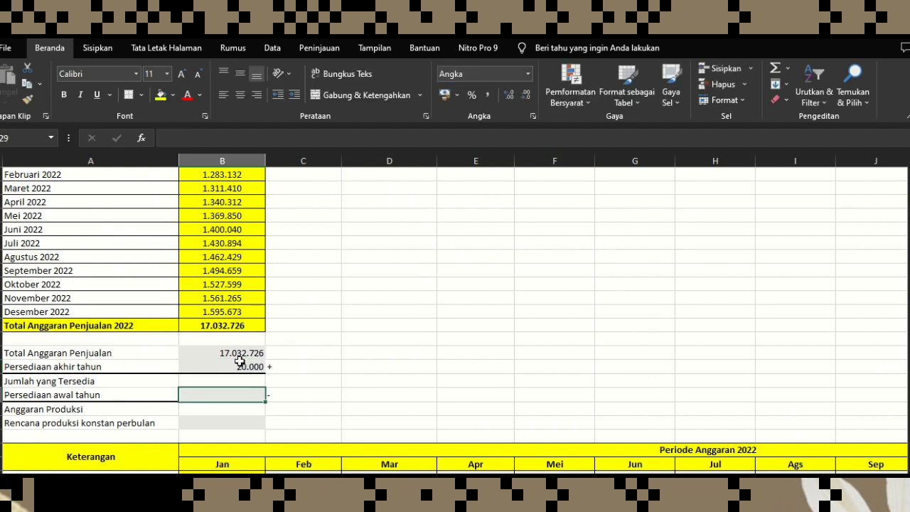
Calculate Jumlah yang Tersedia in B28 with the formula =B26+B27
left_click(60, 369)
left_click(226, 352)
left_click(217, 380)
type("=")
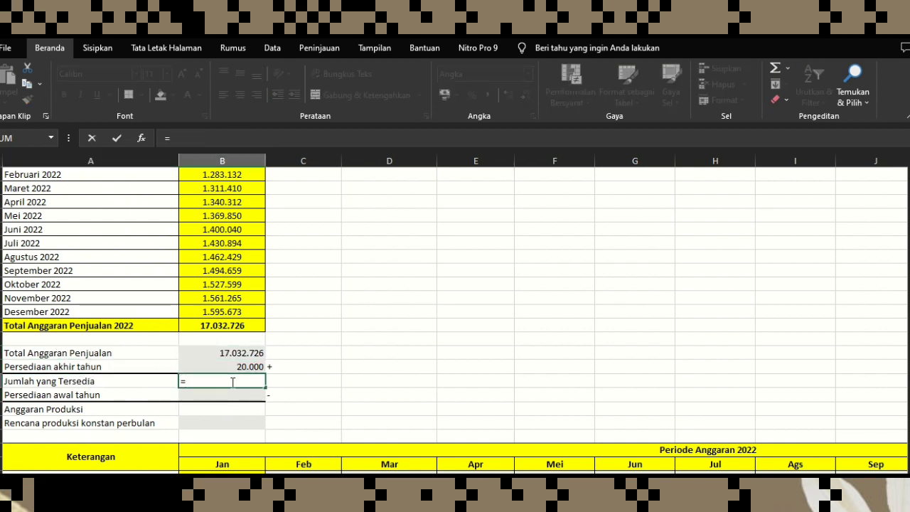
left_click(257, 355)
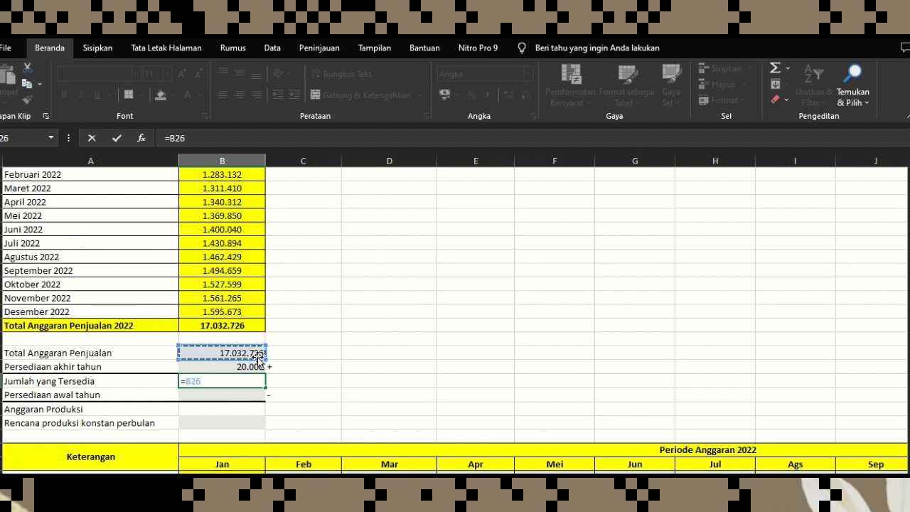
type("+")
left_click(245, 367)
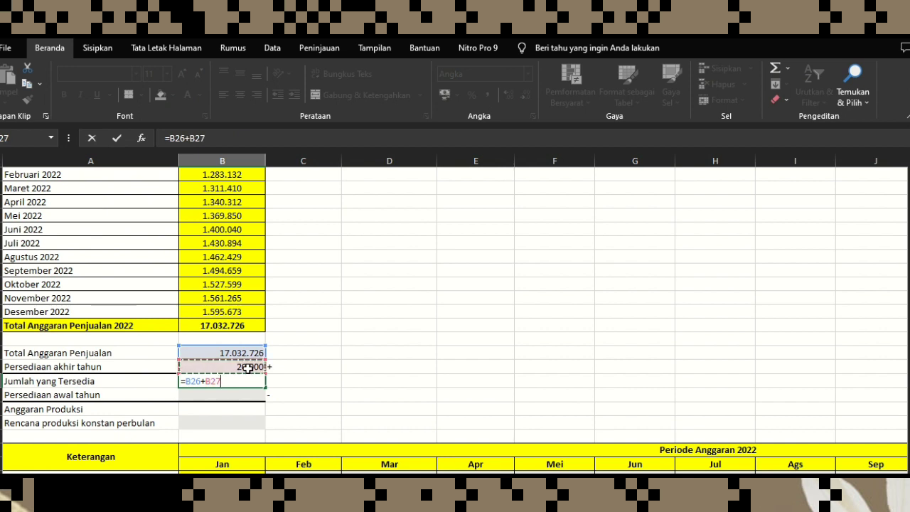
key("Return")
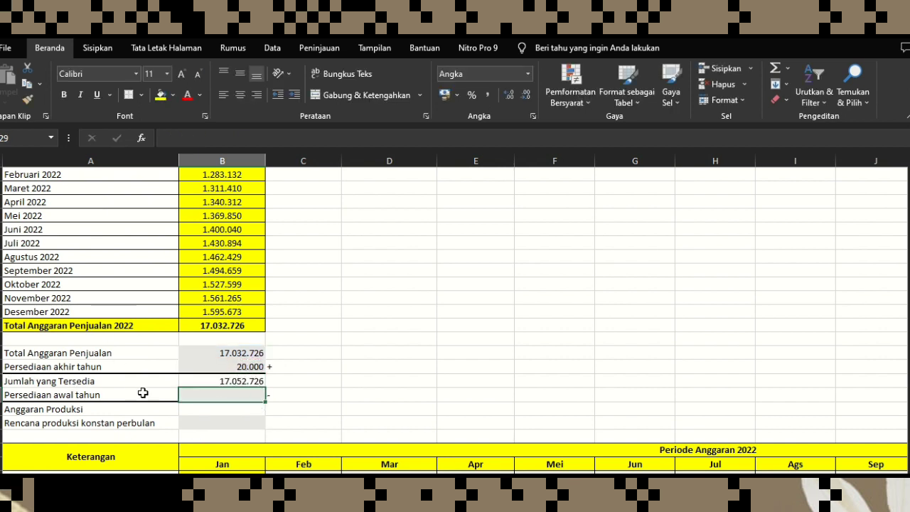
Check the opening inventory condition in the exercise text and enter 15000 as Persediaan awal tahun in B29
scroll(234, 379, "up", 5)
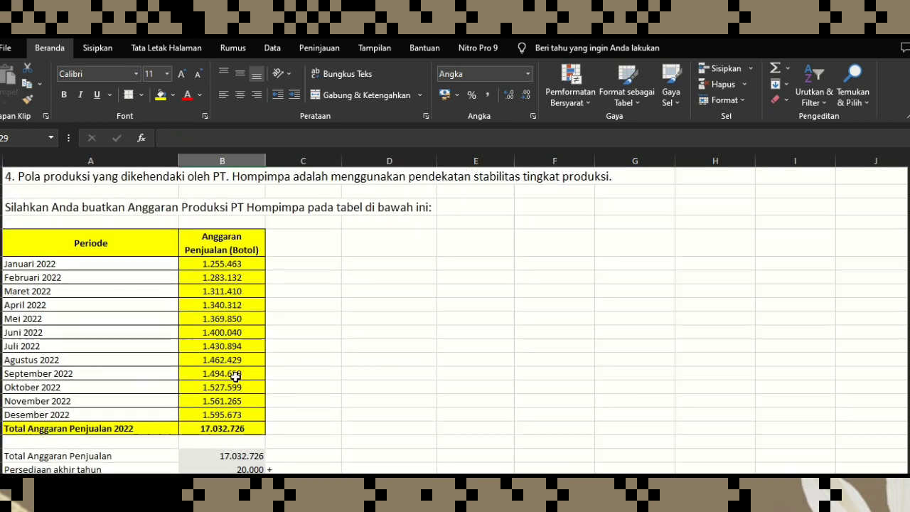
scroll(239, 376, "up", 1)
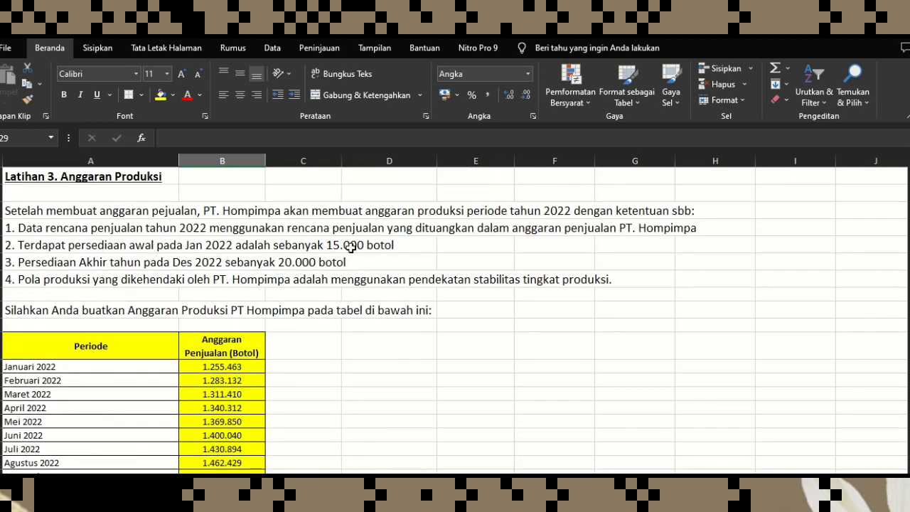
scroll(334, 257, "down", 5)
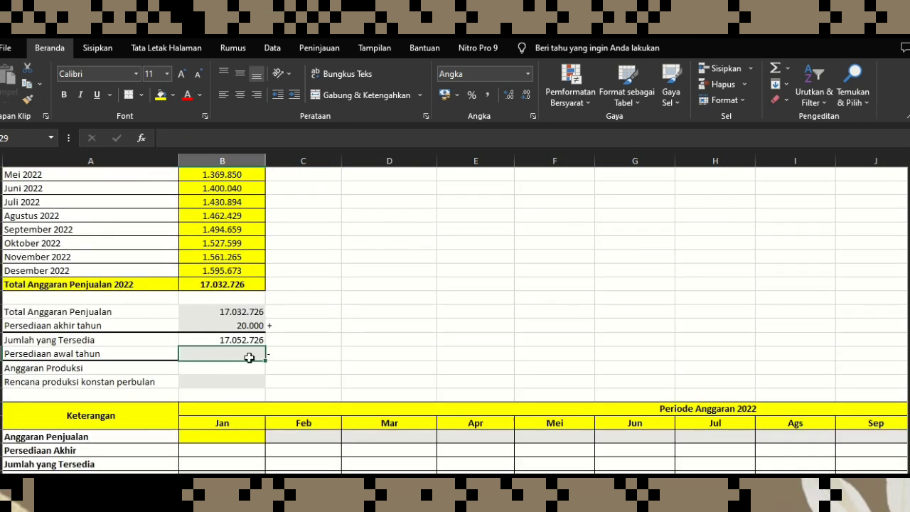
type("15000")
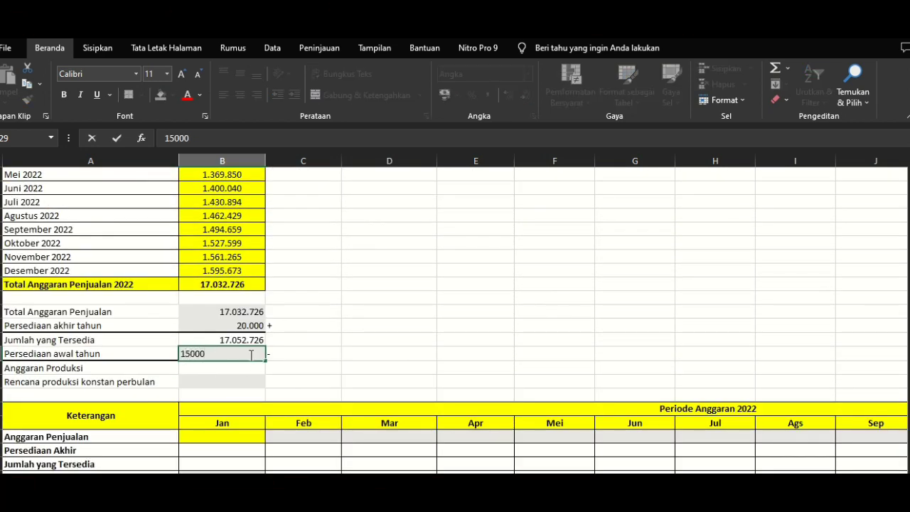
key("Return")
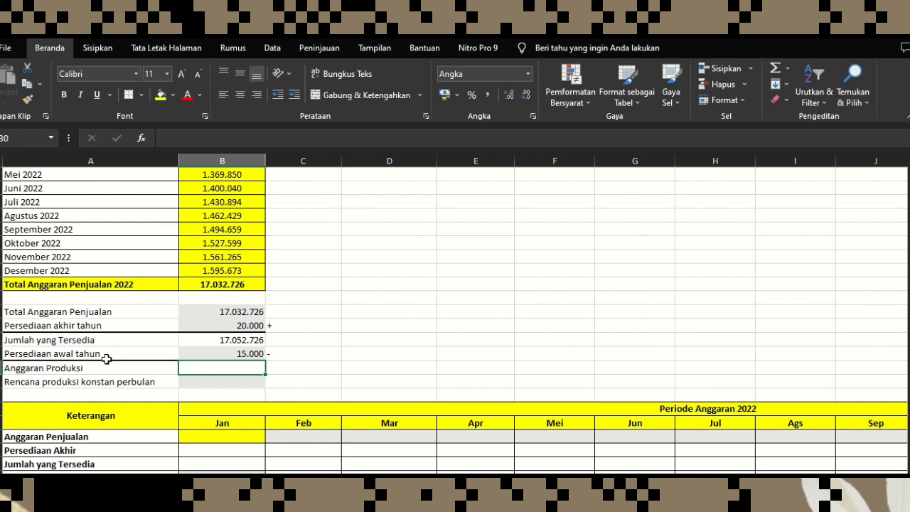
Calculate Anggaran Produksi in B30 by subtracting Persediaan awal tahun from Jumlah yang Tersedia, =B28-B29
type("=")
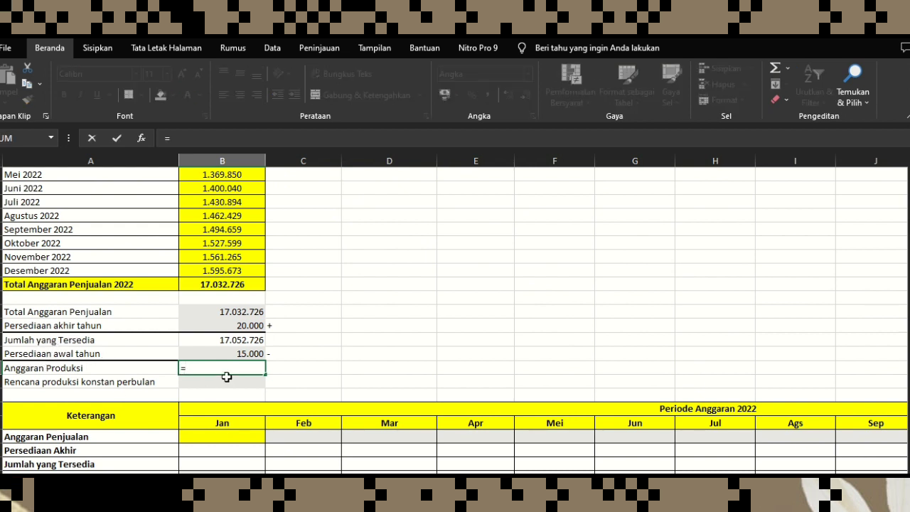
left_click(245, 343)
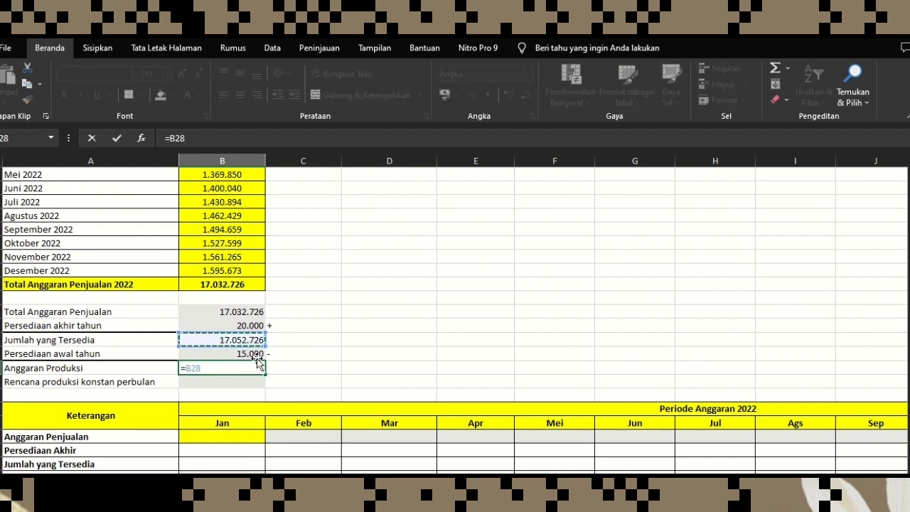
type("-")
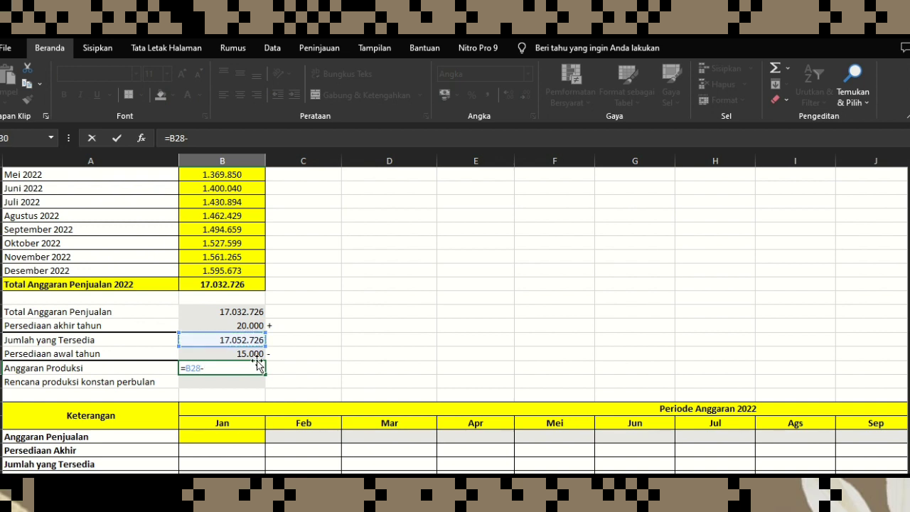
left_click(235, 353)
key("Return")
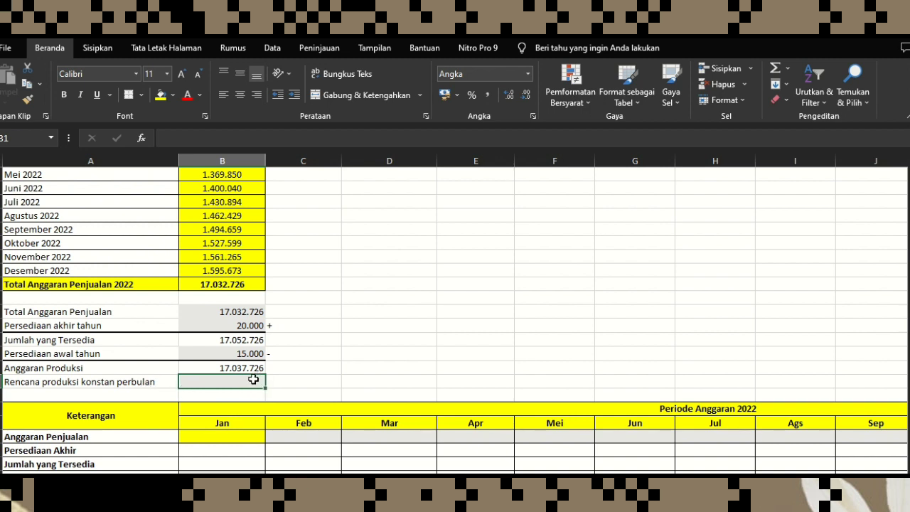
Calculate Rencana produksi konstan perbulan in B31 by dividing Anggaran Produksi by twelve months, =B30/12
scroll(245, 382, "down", 1)
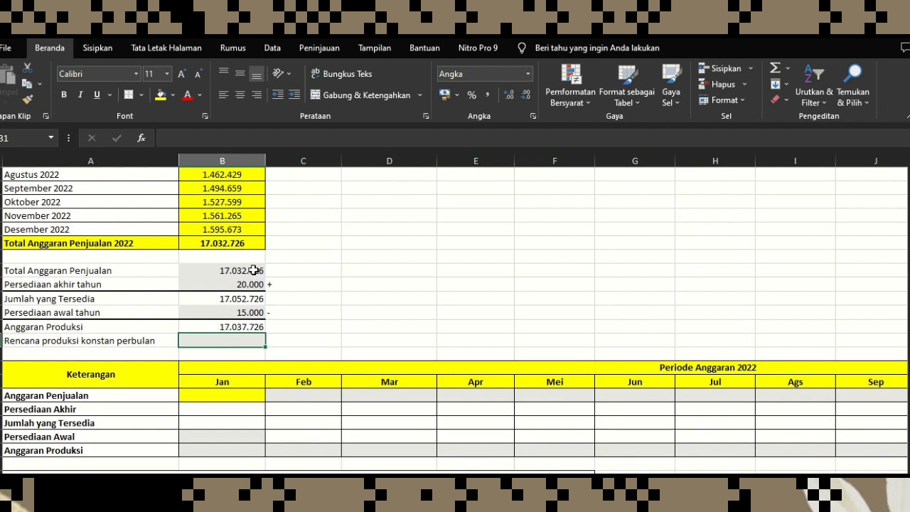
left_click(246, 328)
left_click(243, 340)
left_click(361, 51)
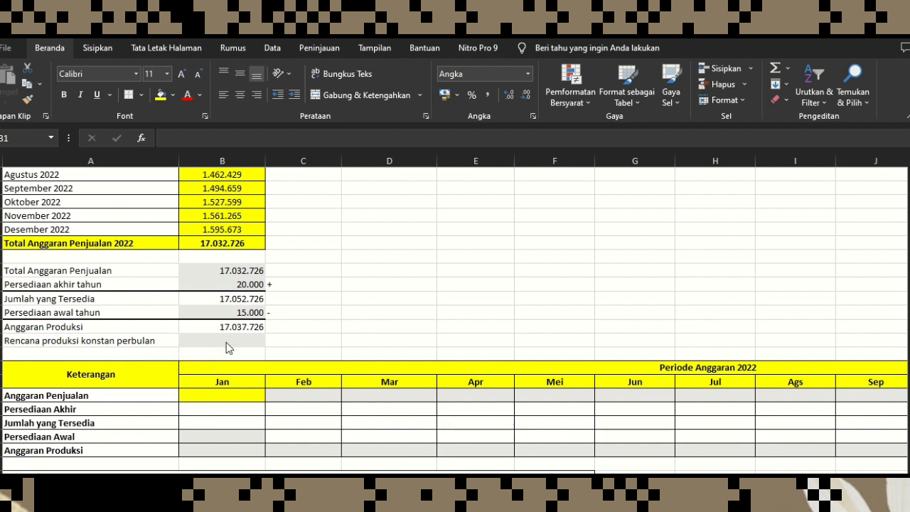
left_click(226, 342)
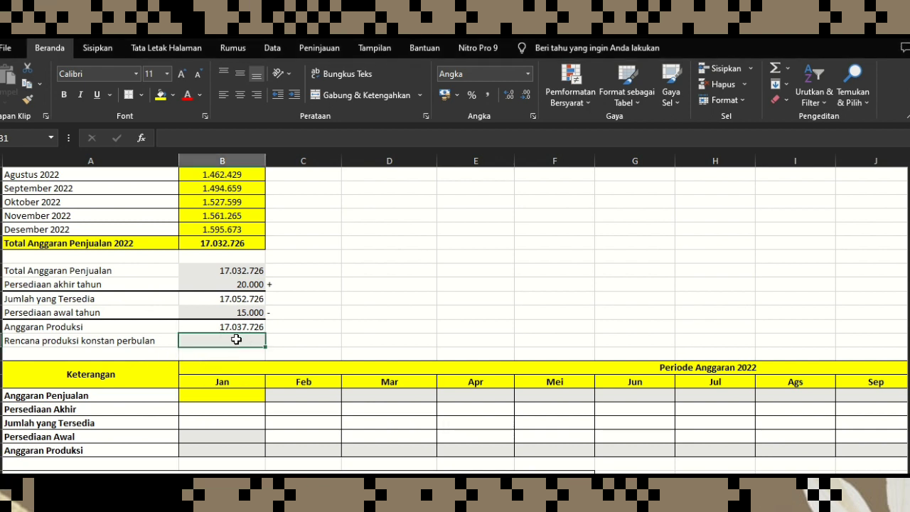
type("=")
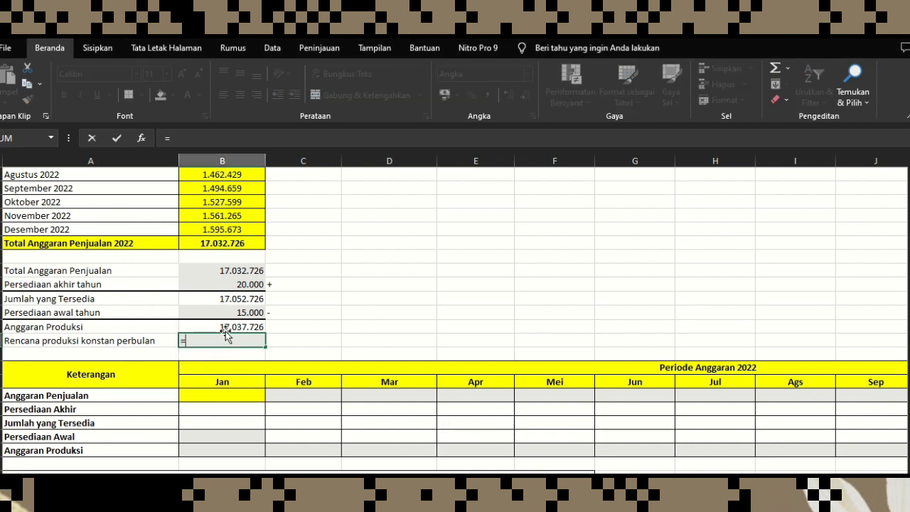
left_click(236, 326)
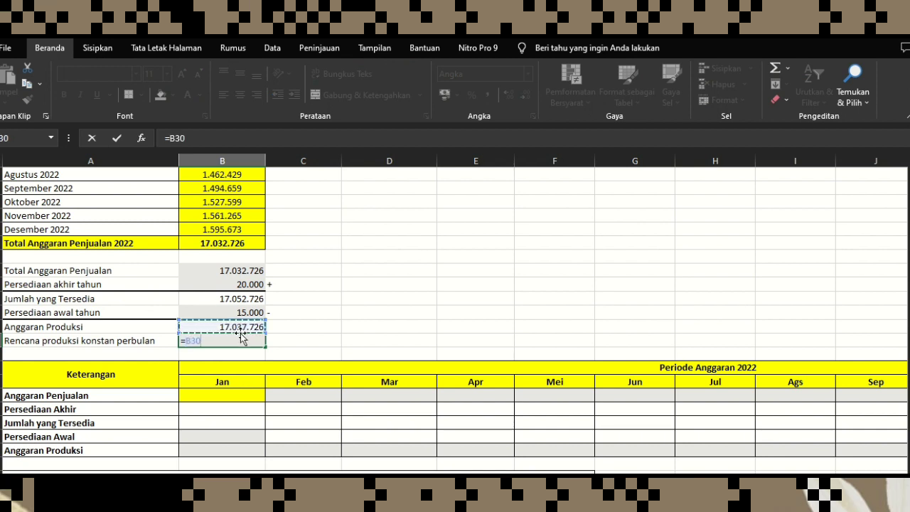
type("/12")
key("Return")
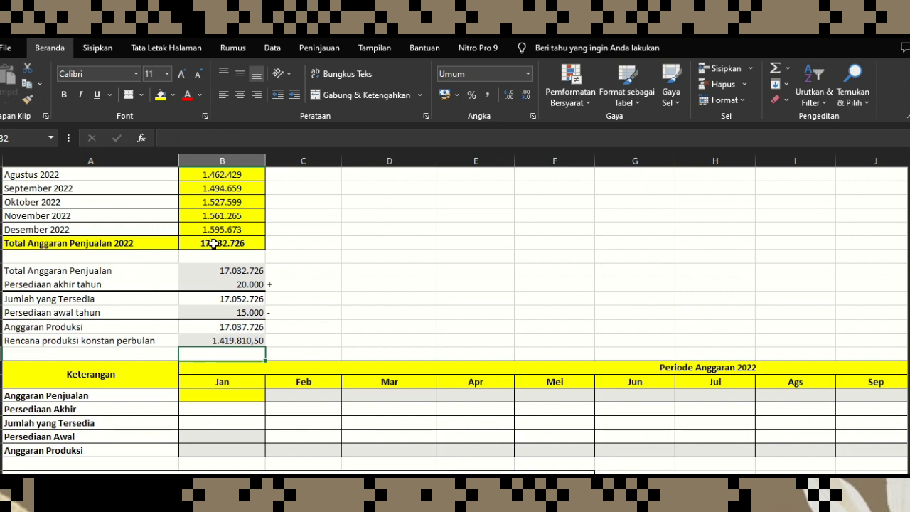
Copy the monthly Anggaran Penjualan (Botol) figures from Januari through Desember 2022, B12:B23, without the total
scroll(228, 285, "up", 1)
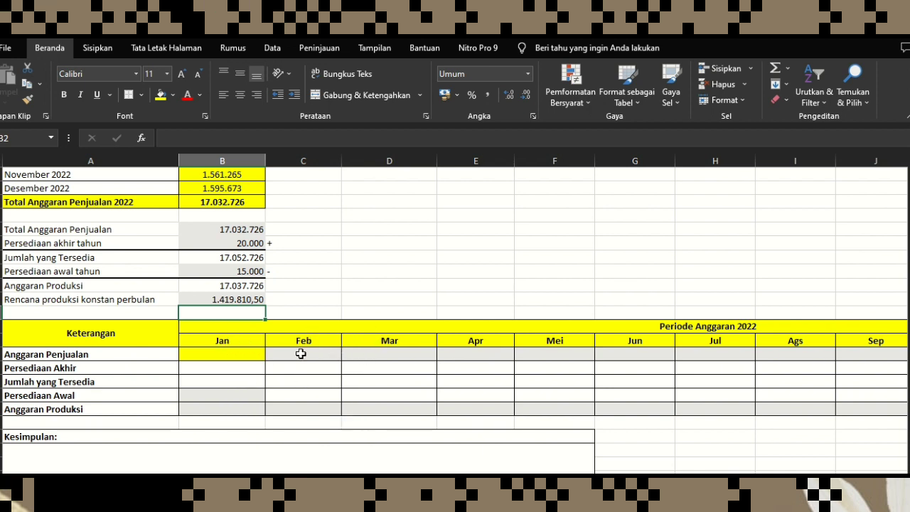
scroll(51, 357, "down", 1)
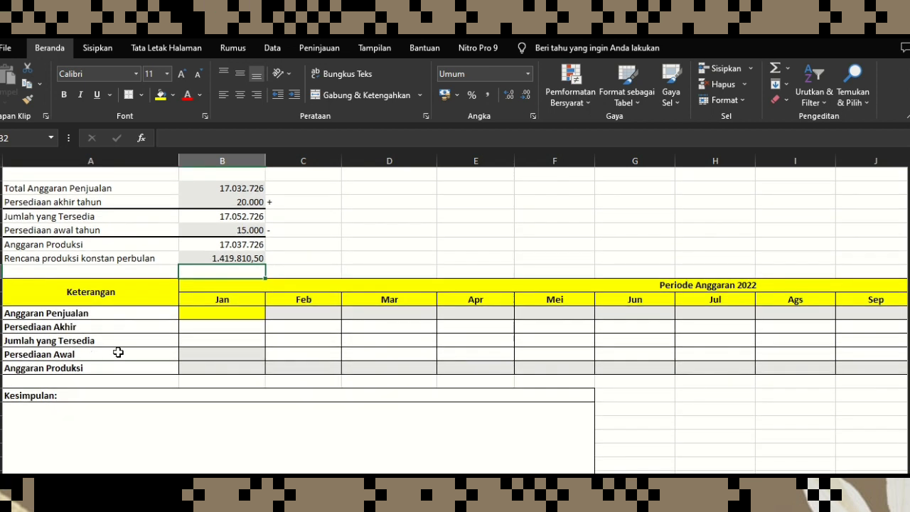
scroll(59, 355, "up", 1)
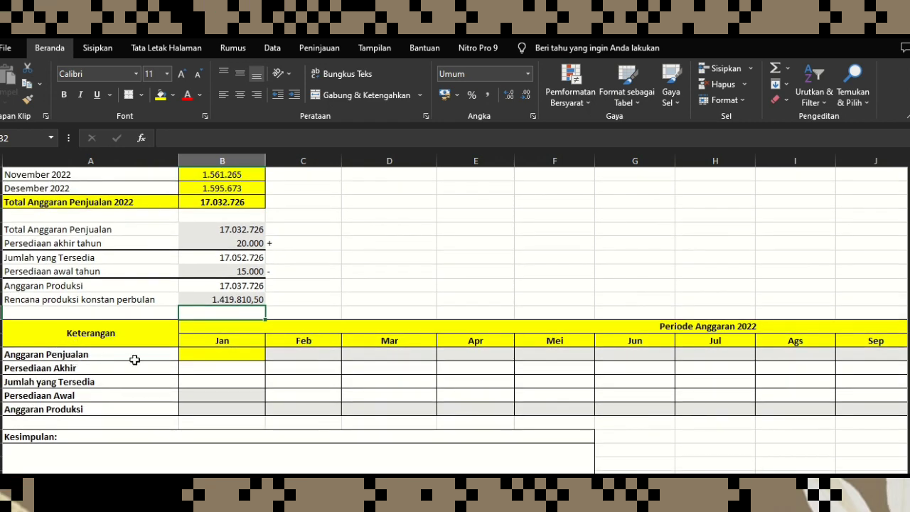
scroll(168, 373, "down", 2)
scroll(174, 368, "up", 8)
left_click_drag(206, 315, 240, 438)
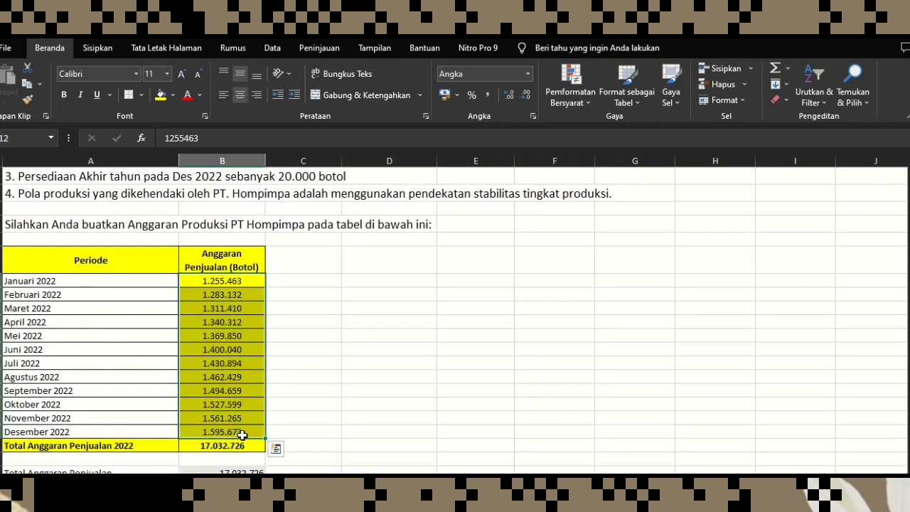
right_click(249, 285)
left_click(280, 219)
Paste the copied monthly sales figures transposed into the Anggaran Penjualan row of the Periode Anggaran 2022 table, from Jan to Des
scroll(278, 239, "down", 5)
scroll(277, 240, "down", 1)
left_click_drag(193, 324, 686, 321)
right_click(688, 330)
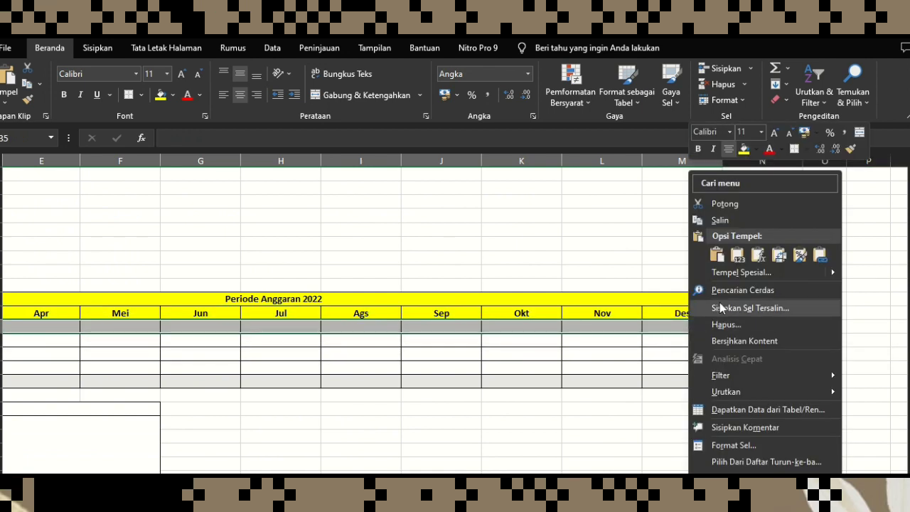
left_click(778, 255)
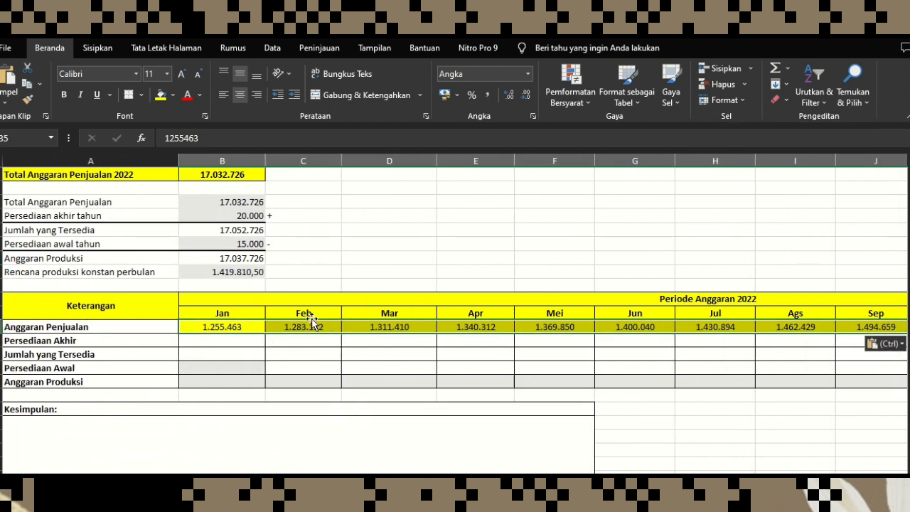
scroll(298, 320, "up", 4)
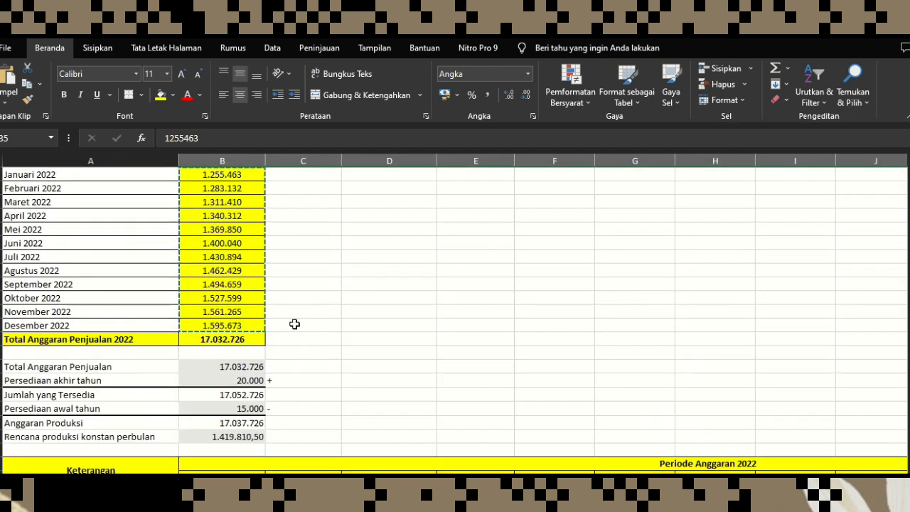
Review the exercise's opening and closing inventory terms against the inventory rows of the Periode Anggaran 2022 table
scroll(284, 320, "down", 4)
scroll(273, 292, "up", 1)
scroll(368, 290, "up", 3)
scroll(371, 284, "down", 3)
scroll(389, 368, "down", 3)
scroll(164, 294, "up", 1)
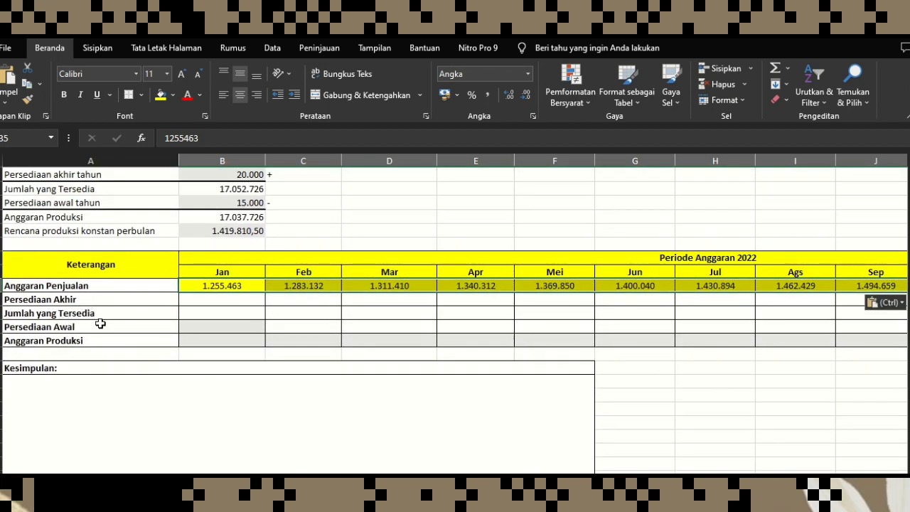
left_click(95, 300)
scroll(149, 310, "up", 3)
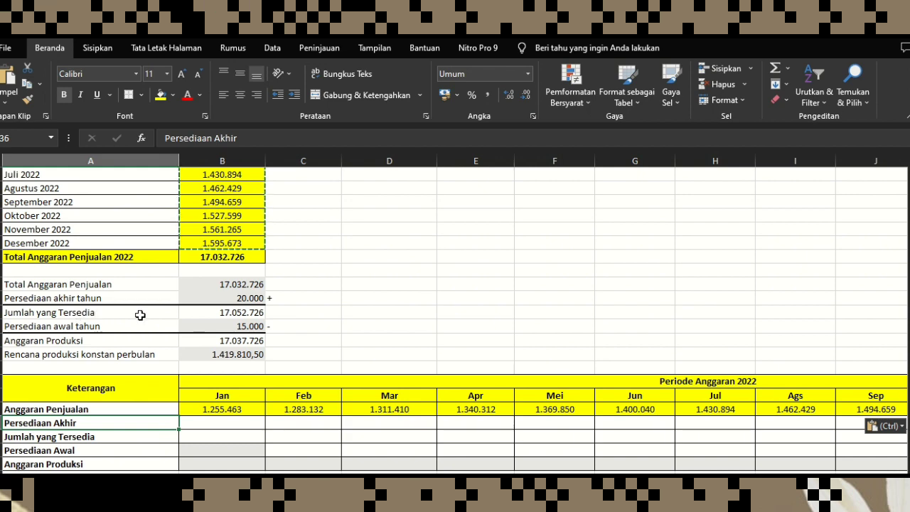
scroll(228, 396, "down", 2)
scroll(258, 351, "up", 8)
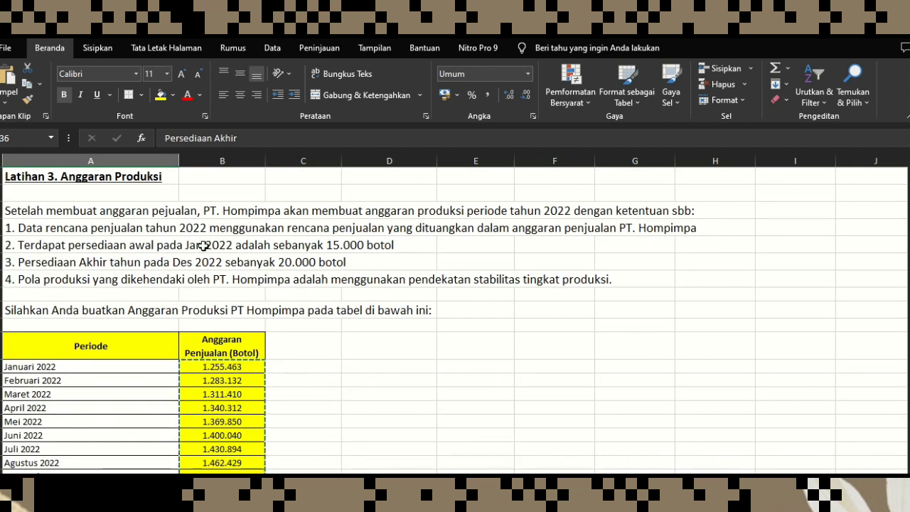
scroll(276, 357, "down", 9)
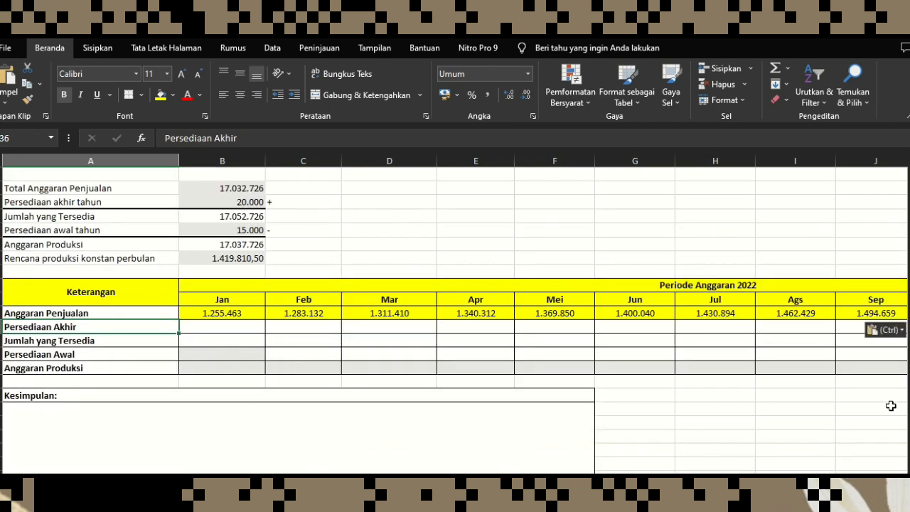
Enter the year-end inventory of 20.000 in the Persediaan Akhir row for Des, cell M36
scroll(767, 352, "right", 3)
left_click(779, 327)
type("2000")
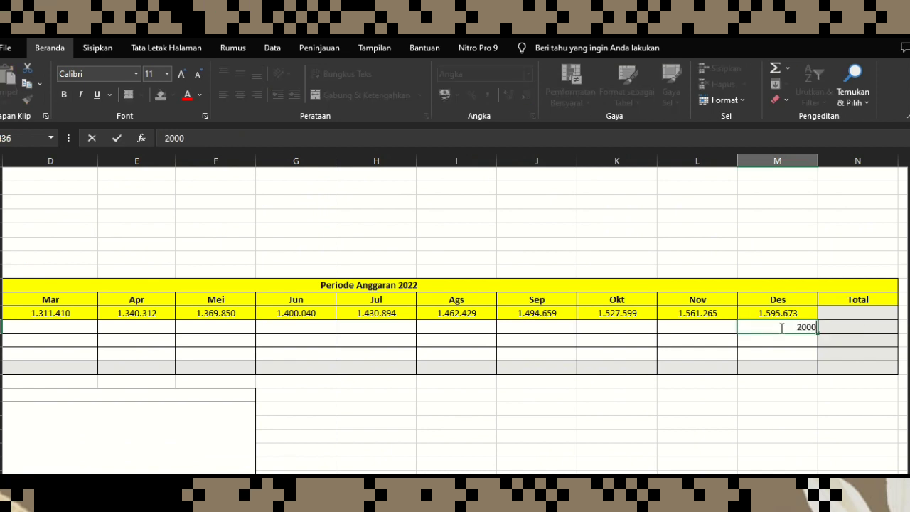
type(".000")
key("Return")
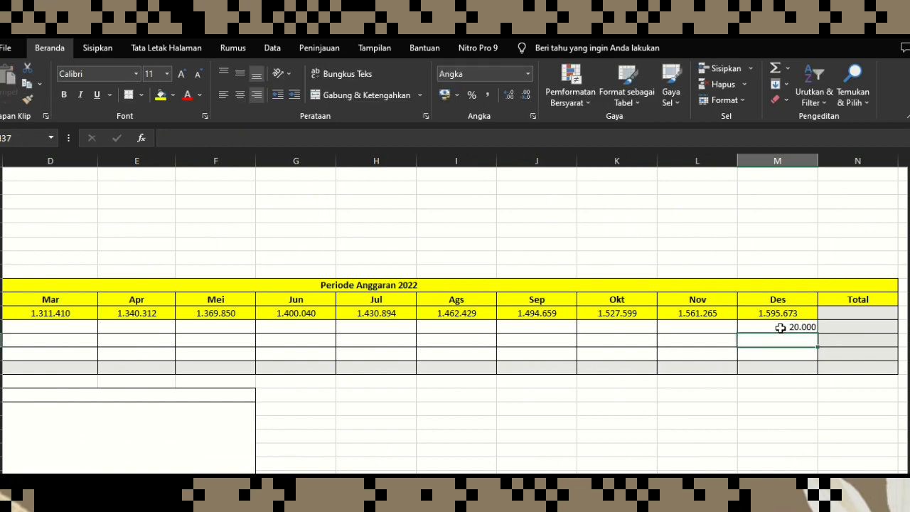
Enter the opening inventory of 15000 in the Persediaan Awal row for Jan, cell B38
scroll(540, 260, "up", 4)
scroll(623, 290, "down", 3)
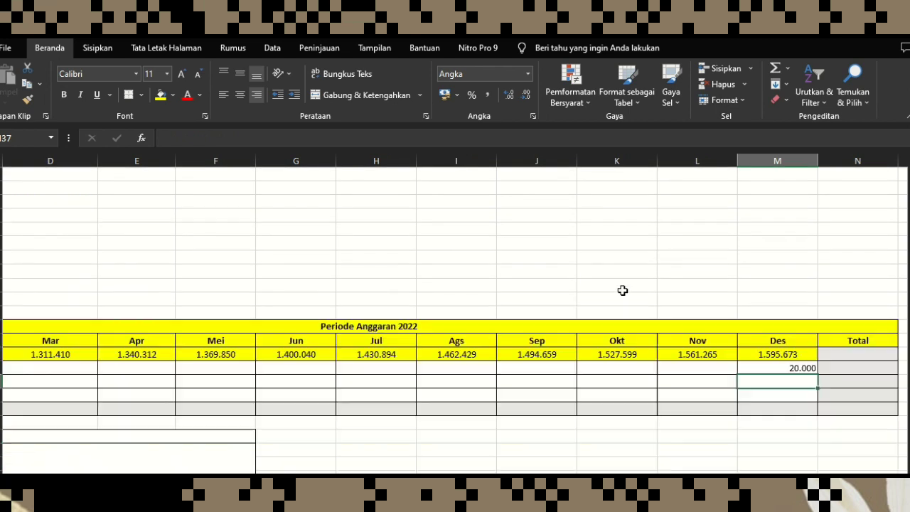
scroll(122, 336, "left", 3)
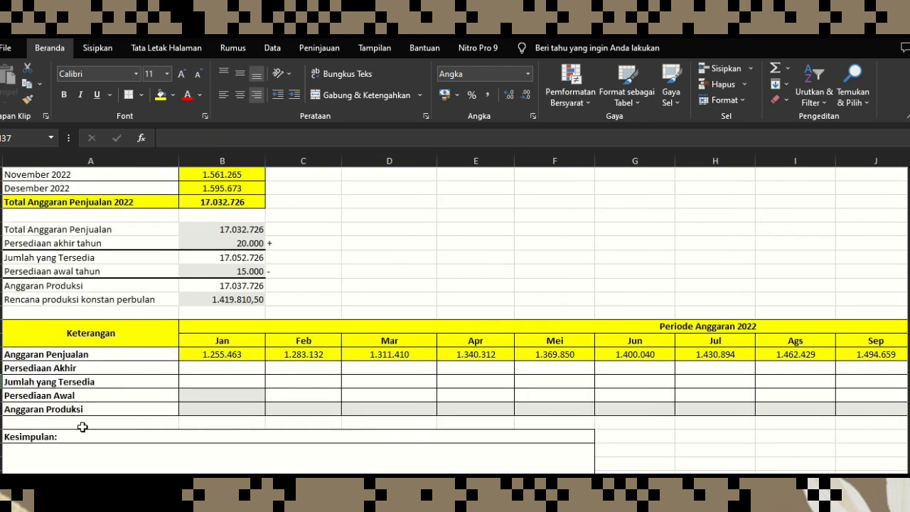
left_click(231, 395)
type("15000")
key("Return")
Copy the annual calculation figures from Total Anggaran Penjualan through Anggaran Produksi, B26:B30
scroll(299, 363, "up", 2)
scroll(234, 284, "up", 1)
scroll(246, 284, "down", 1)
left_click_drag(245, 310, 243, 368)
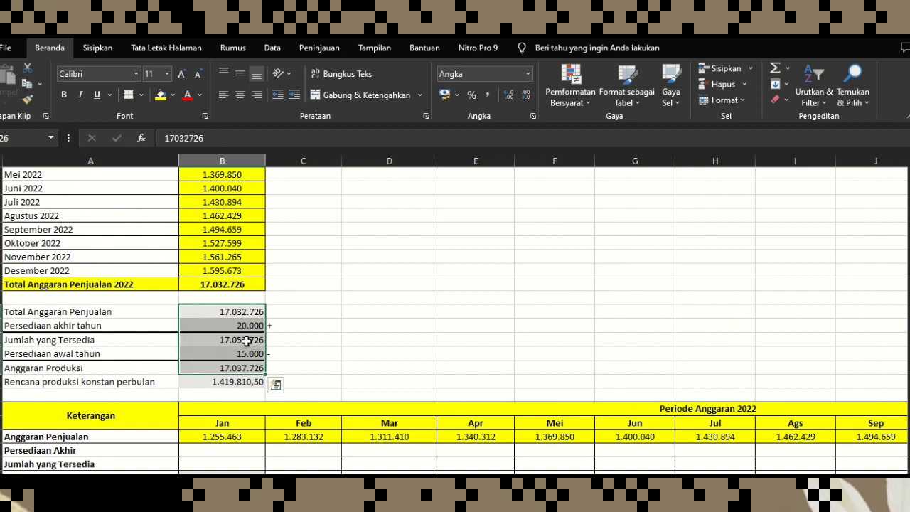
right_click(246, 341)
left_click(295, 215)
Paste the copied annual figures as values into the Total column of the Periode Anggaran table, N35:N39
scroll(491, 436, "right", 3)
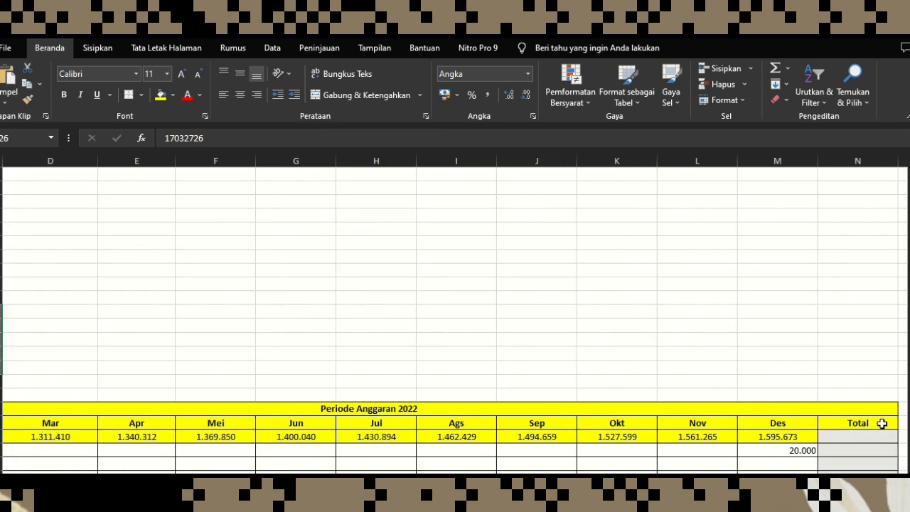
scroll(879, 414, "down", 1)
left_click(855, 313)
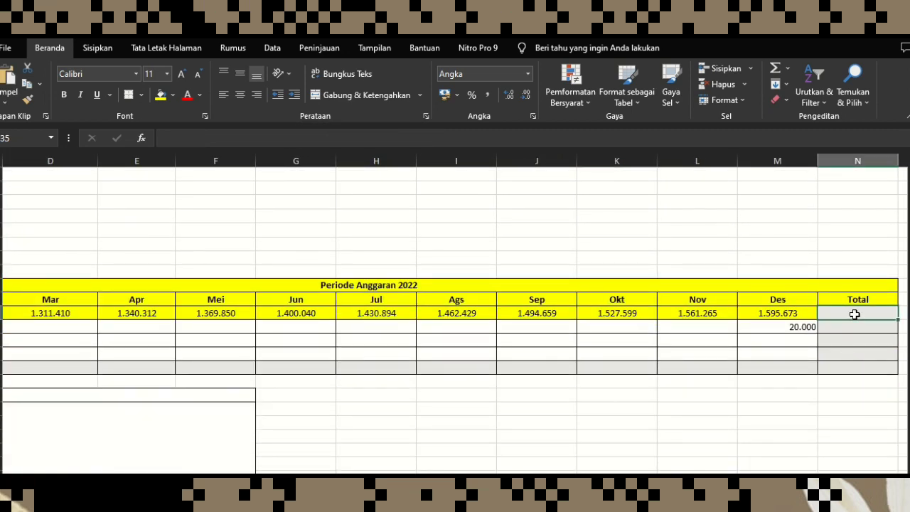
right_click(850, 316)
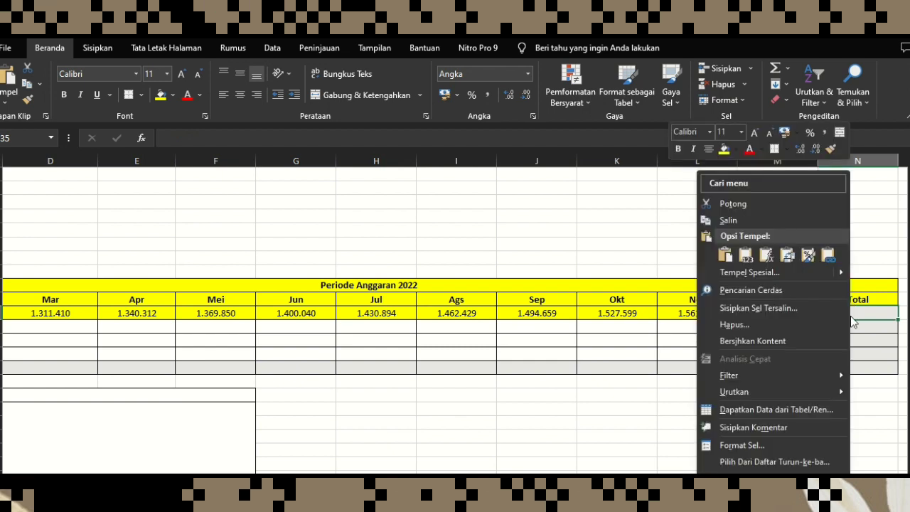
left_click(744, 255)
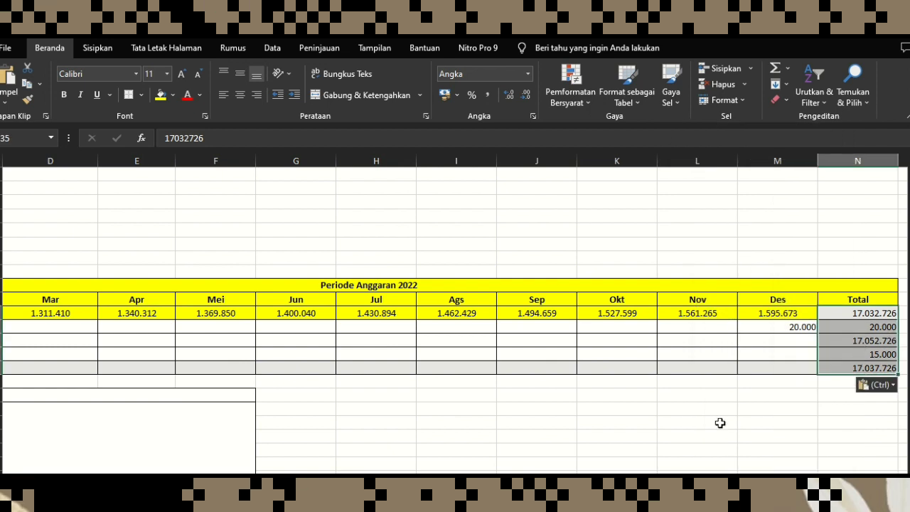
Enter the constant monthly production of 1419810 in the Anggaran Produksi row for Feb and fill it across through Des, C39:M39
scroll(233, 258, "left", 3)
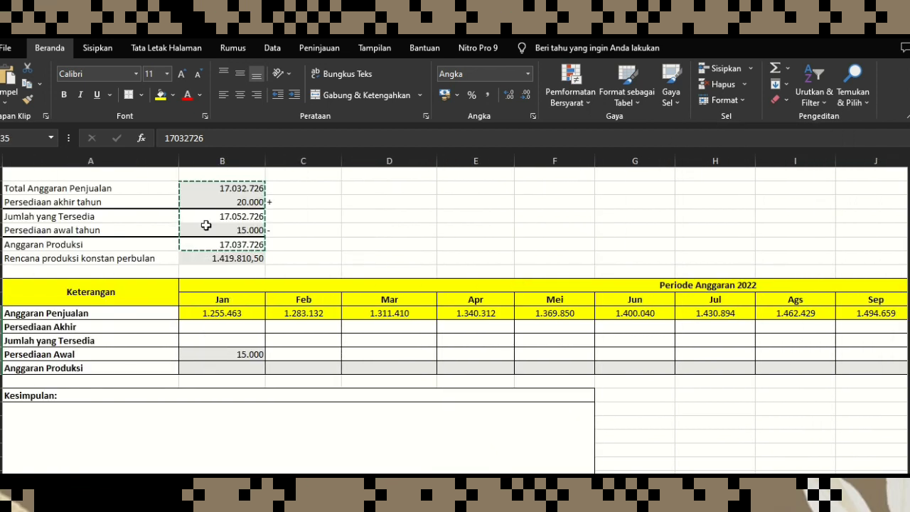
left_click(233, 259)
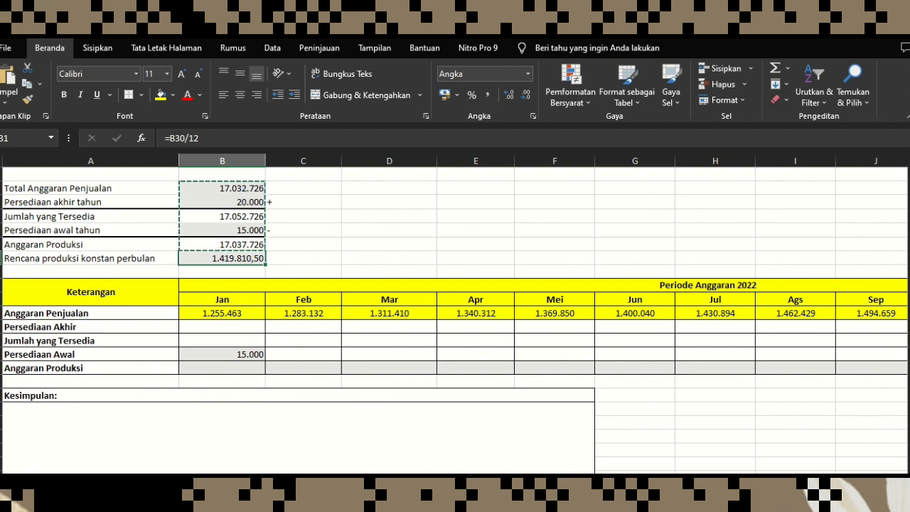
scroll(455, 305, "right", 3)
scroll(454, 305, "left", 3)
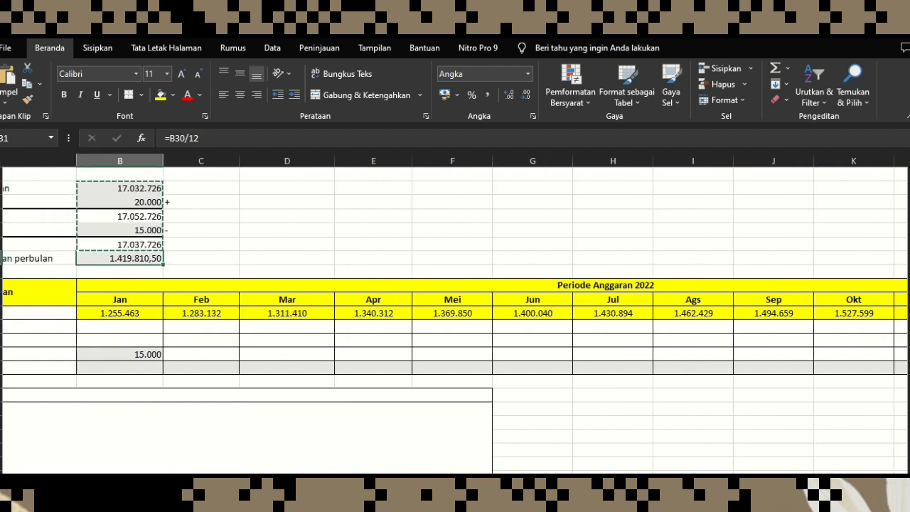
left_click(273, 368)
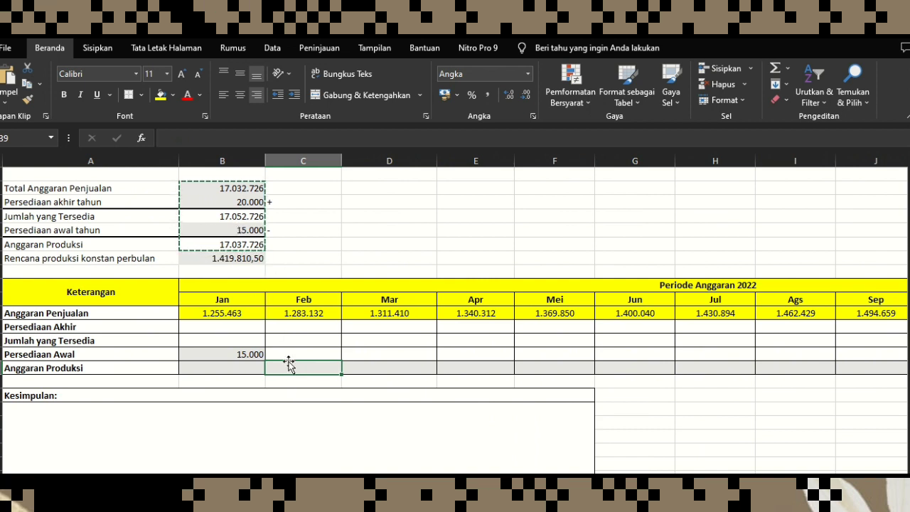
type("1419810")
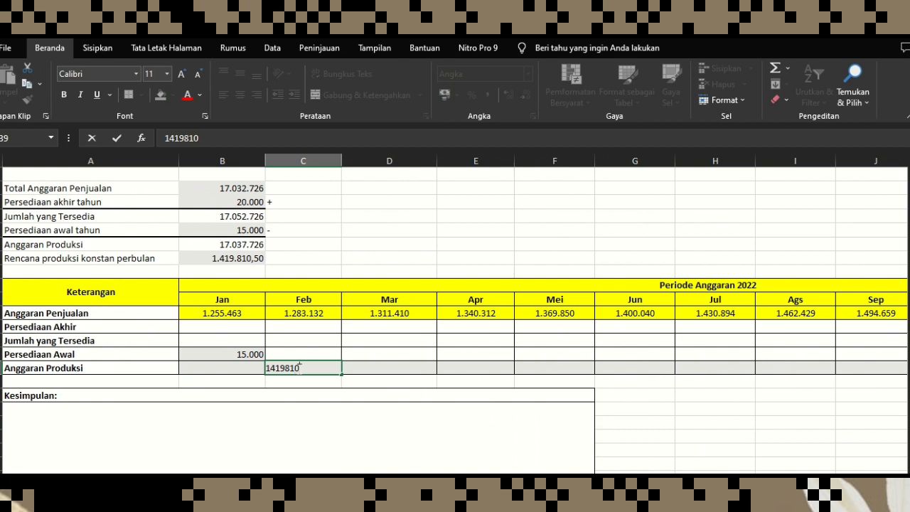
left_click(351, 379)
left_click(328, 369)
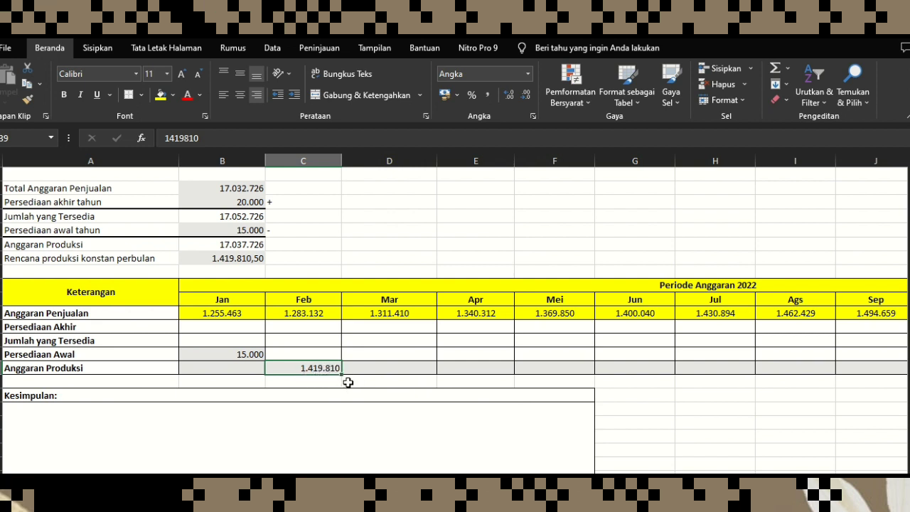
left_click_drag(342, 371, 880, 379)
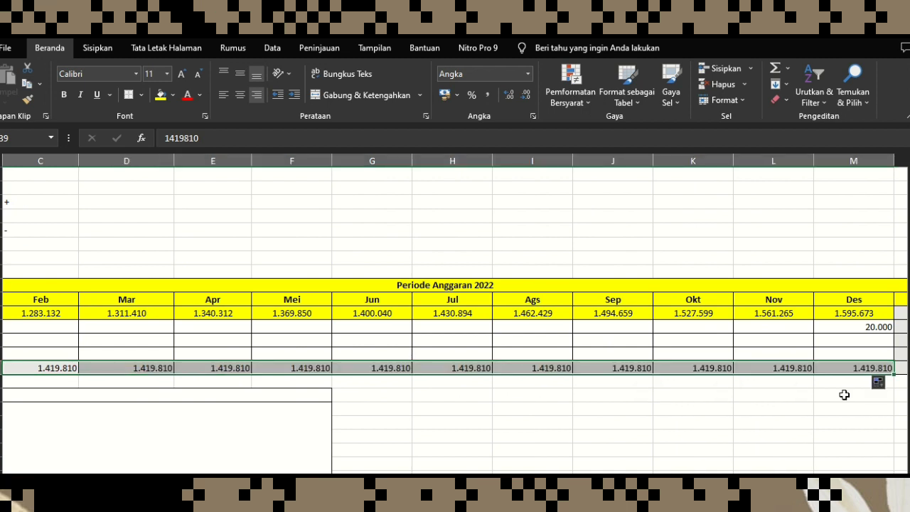
Examine the filled Anggaran Produksi row against its annual total and the empty Jan cell
scroll(454, 305, "left", 3)
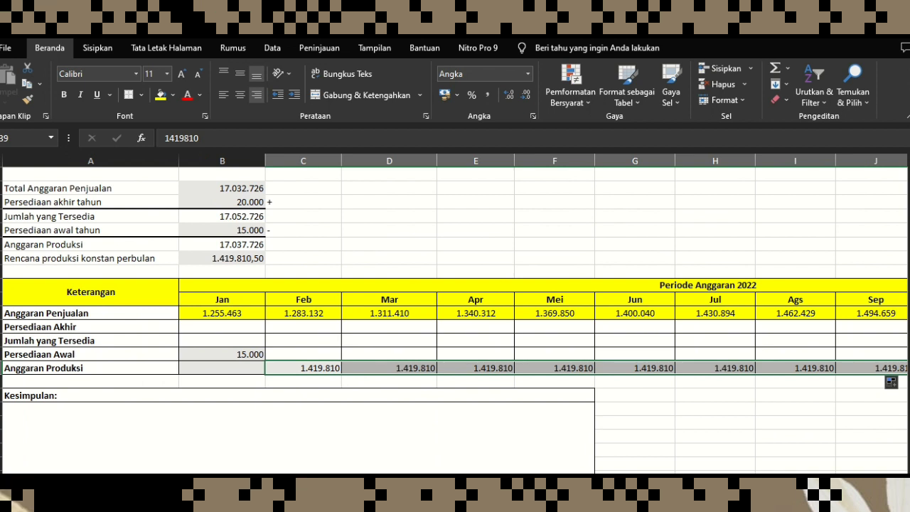
scroll(782, 426, "right", 3)
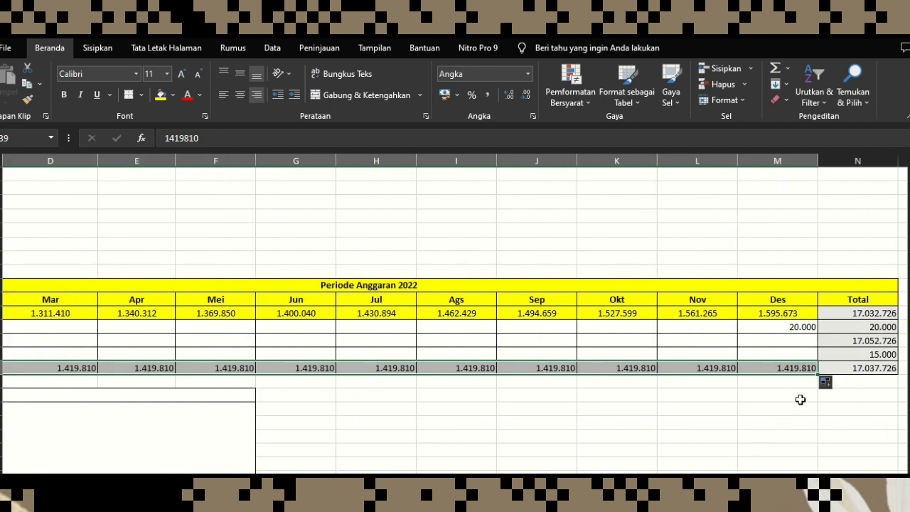
left_click(853, 367)
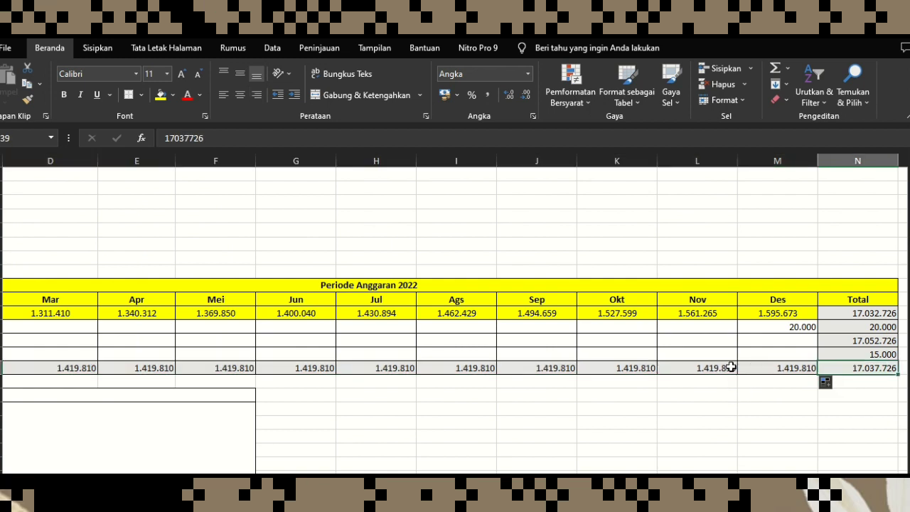
scroll(455, 305, "left", 3)
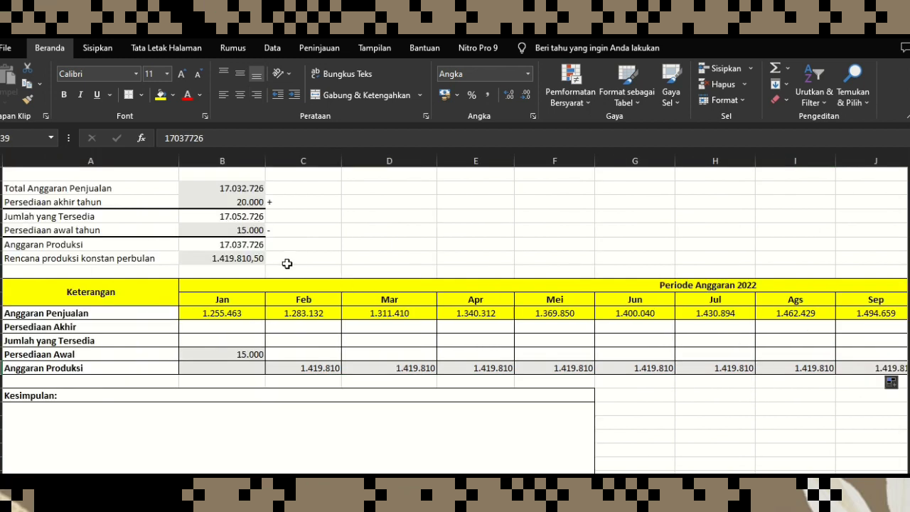
left_click(238, 368)
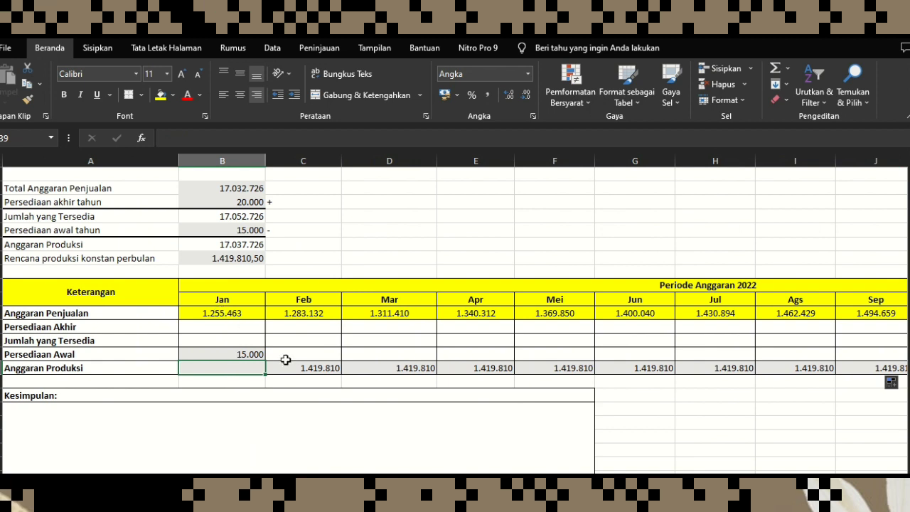
scroll(455, 320, "right", 3)
scroll(455, 320, "left", 3)
scroll(771, 393, "right", 3)
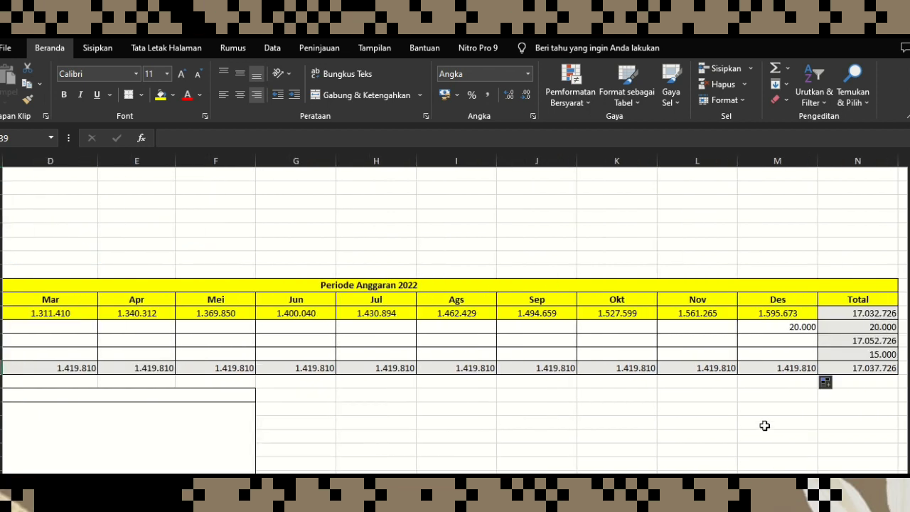
Sum the Feb through Des Anggaran Produksi values in M41, below the table's Des column, with =SUM(C39:M39)
left_click(773, 395)
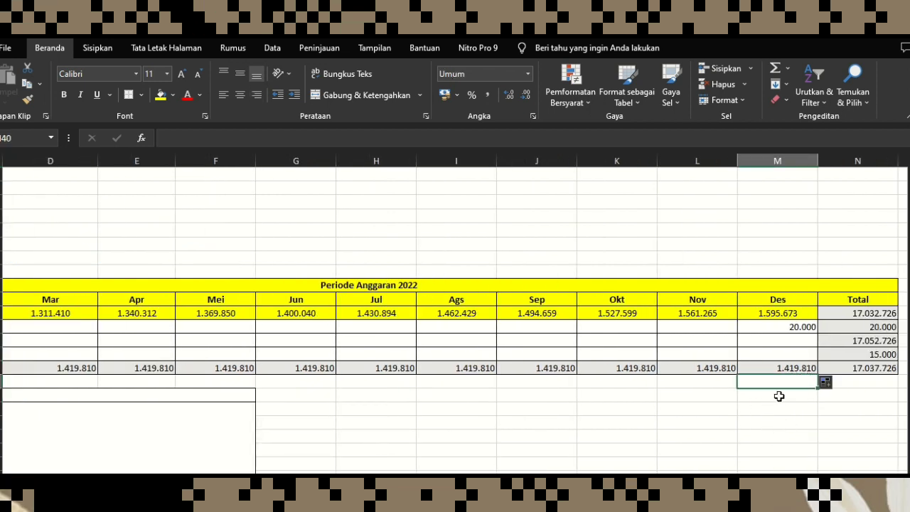
type("=SUM")
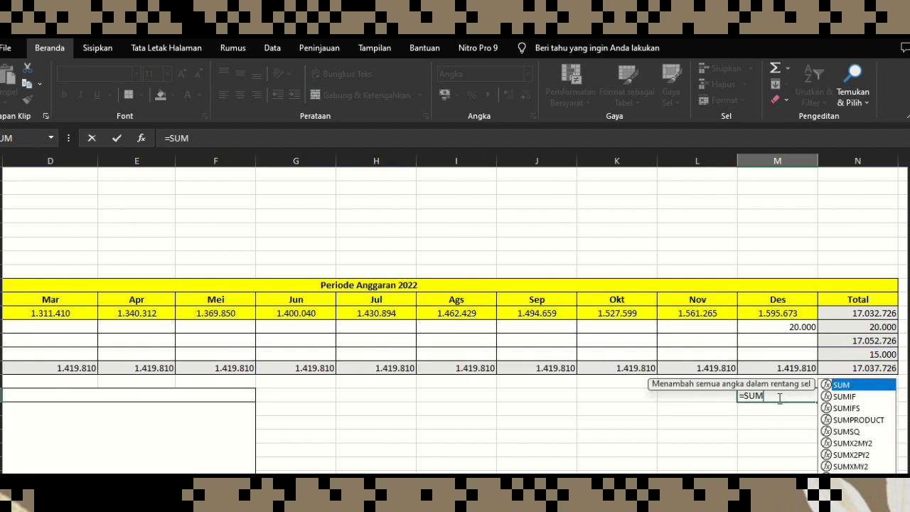
type("(")
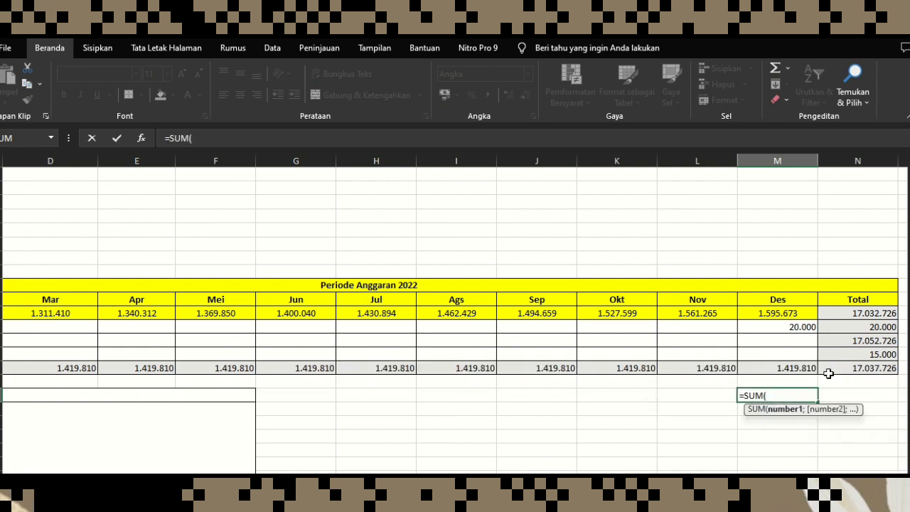
left_click_drag(778, 367, 307, 367)
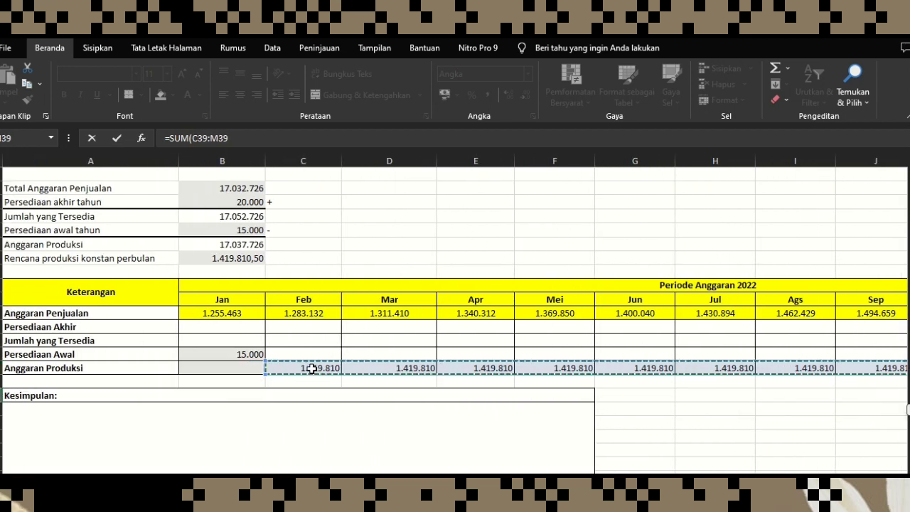
key("Return")
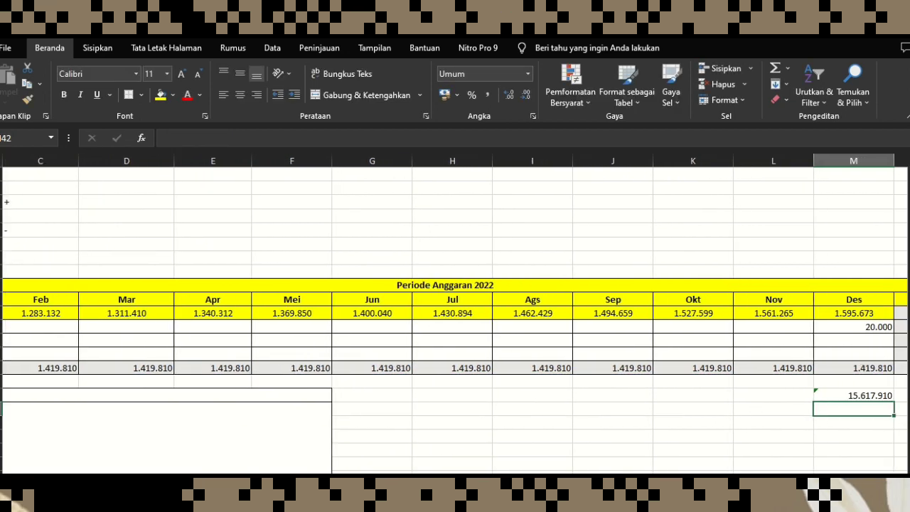
Calculate January's production in N41, below the Total column, by subtracting the Feb–Des sum from the annual Anggaran Produksi with =N39-M41
scroll(452, 313, "right", 1)
left_click_drag(764, 401, 761, 397)
left_click(477, 306)
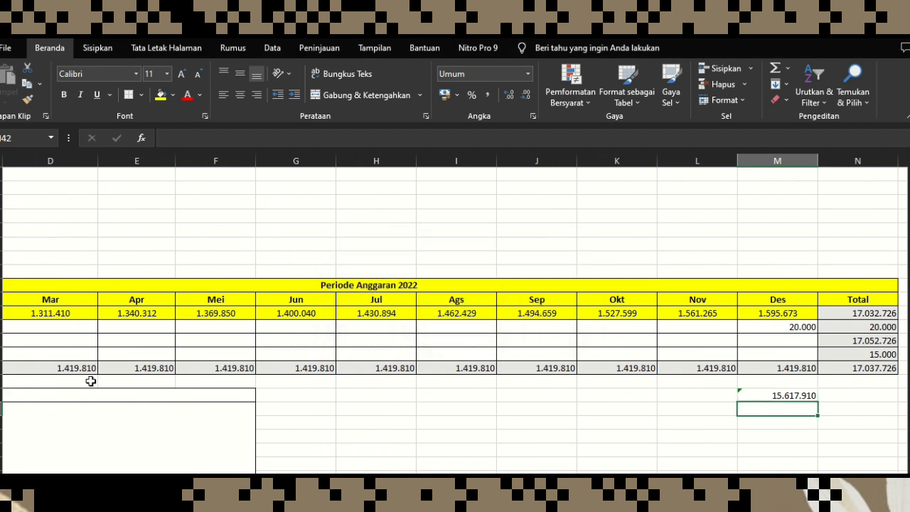
left_click(869, 366)
left_click(837, 396)
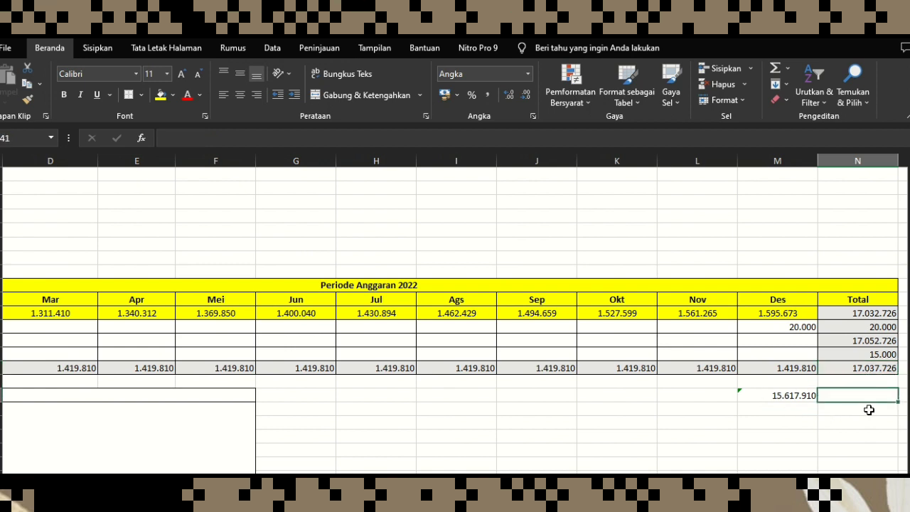
type("=")
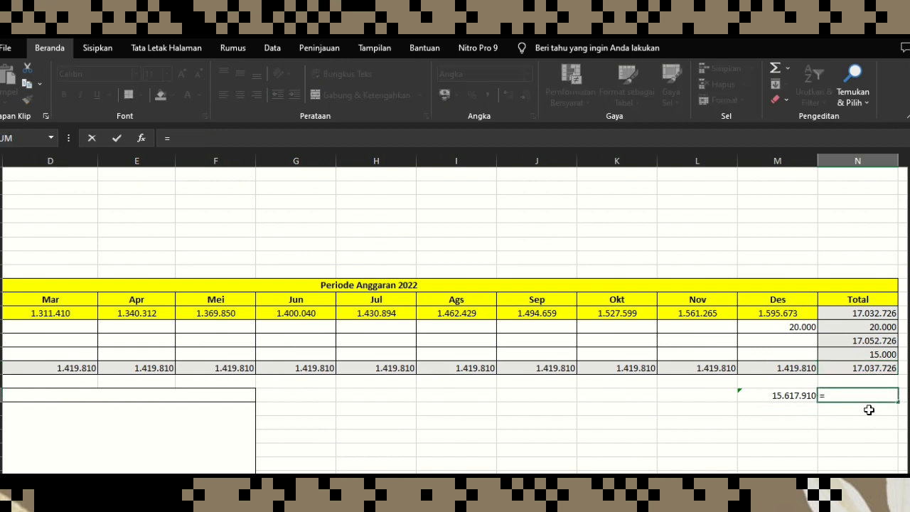
left_click(878, 367)
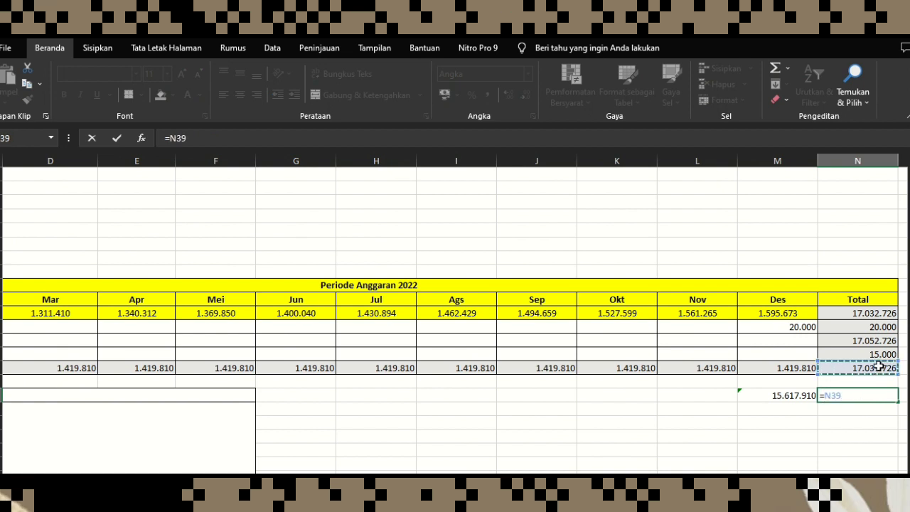
type("-")
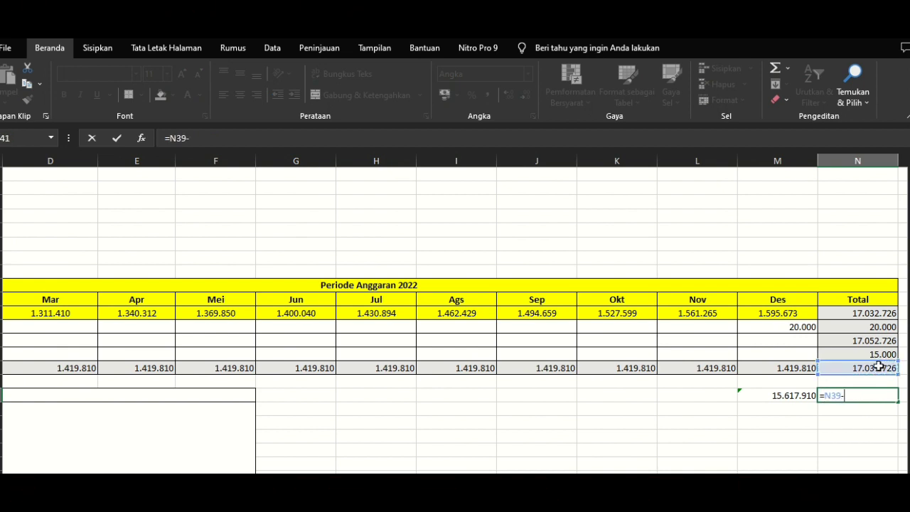
left_click(790, 396)
key("Return")
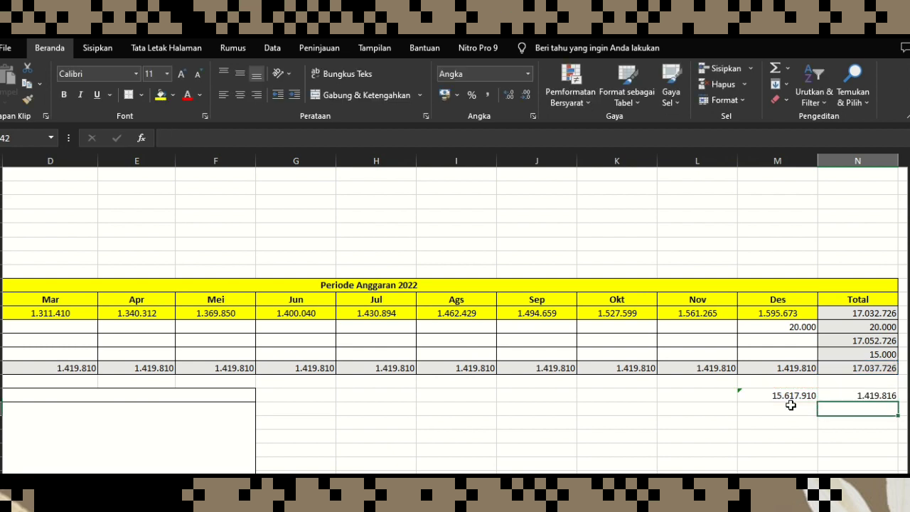
Copy the difference in N41 and paste it as a value into the Jan cell of the Anggaran Produksi row, B39
left_click(872, 395)
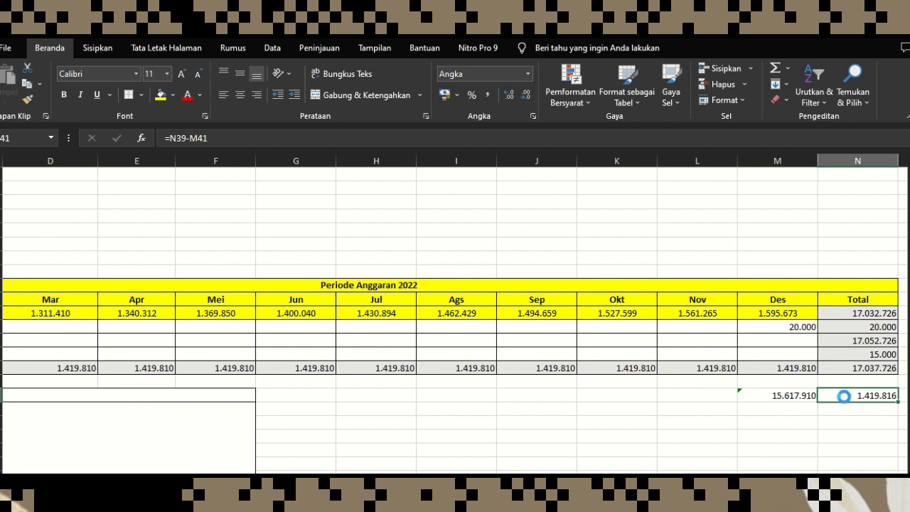
scroll(507, 471, "left", 3)
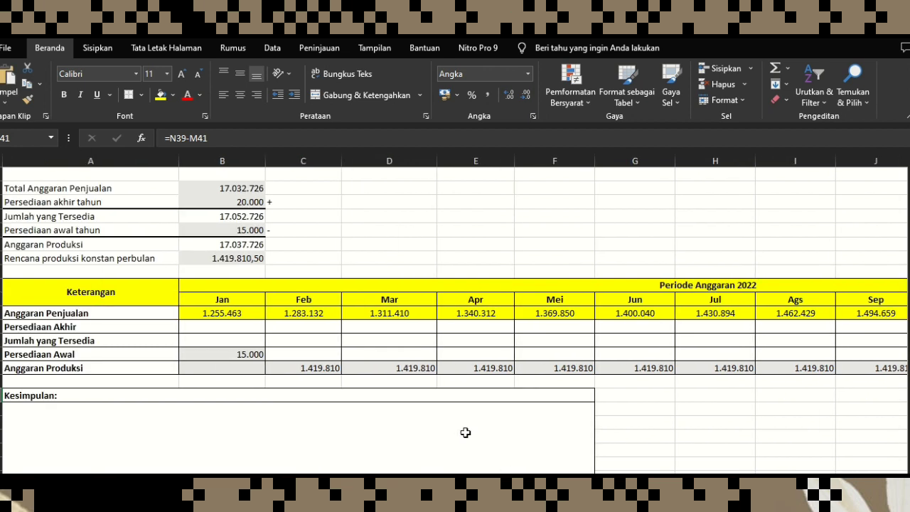
left_click(212, 367)
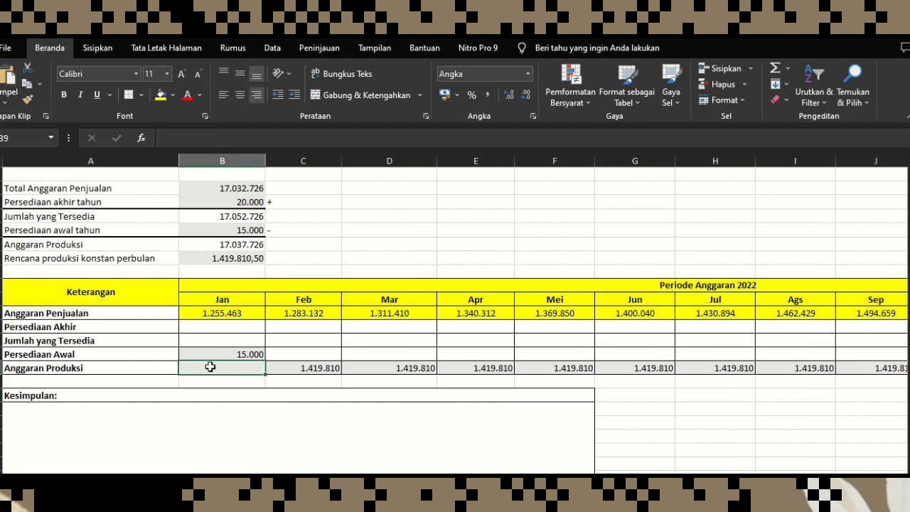
right_click(210, 366)
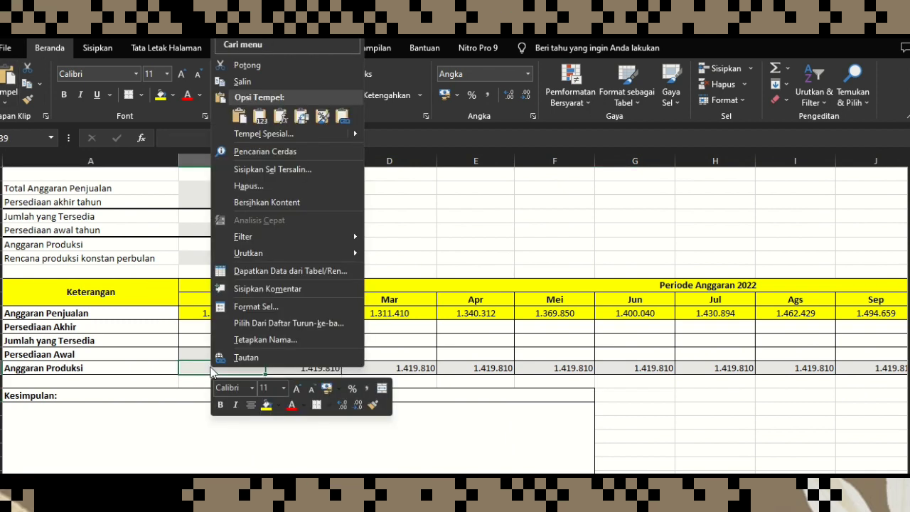
left_click(258, 118)
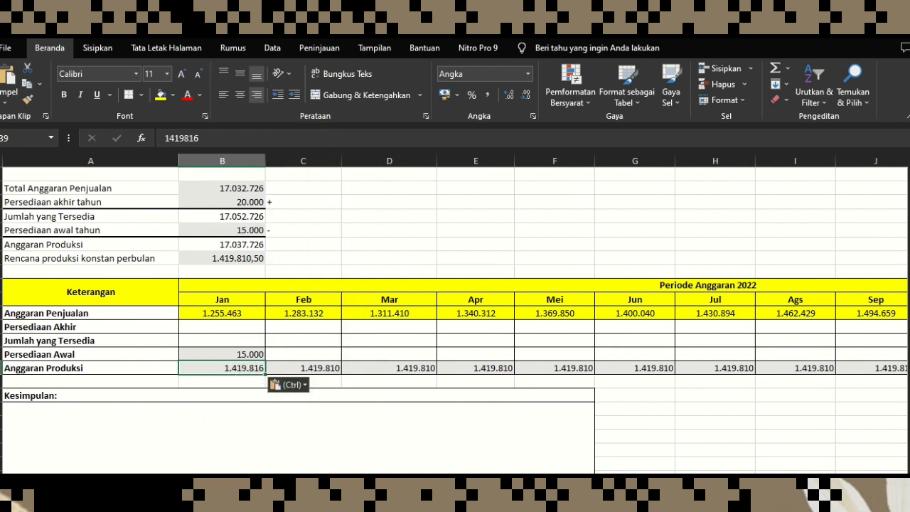
Delete the two helper calculations below the Des and Total columns, in cells M41 and N41
scroll(455, 306, "right", 3)
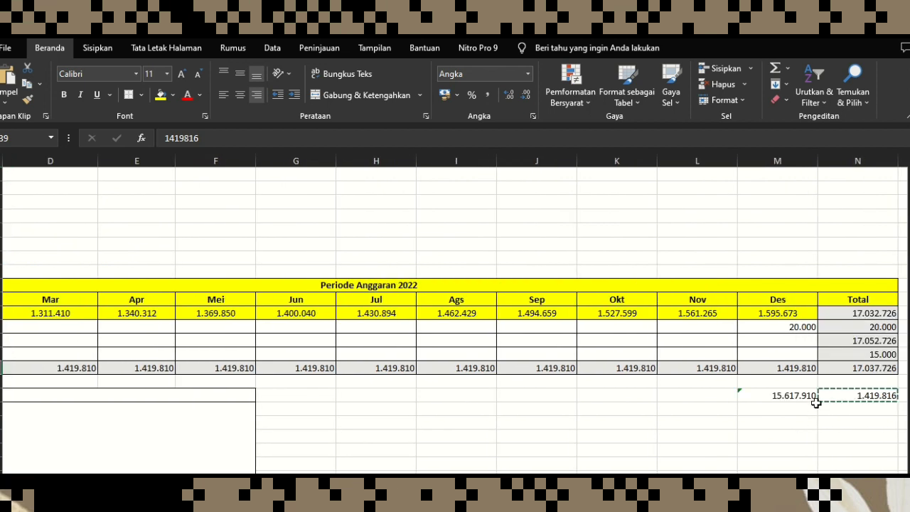
left_click(814, 404)
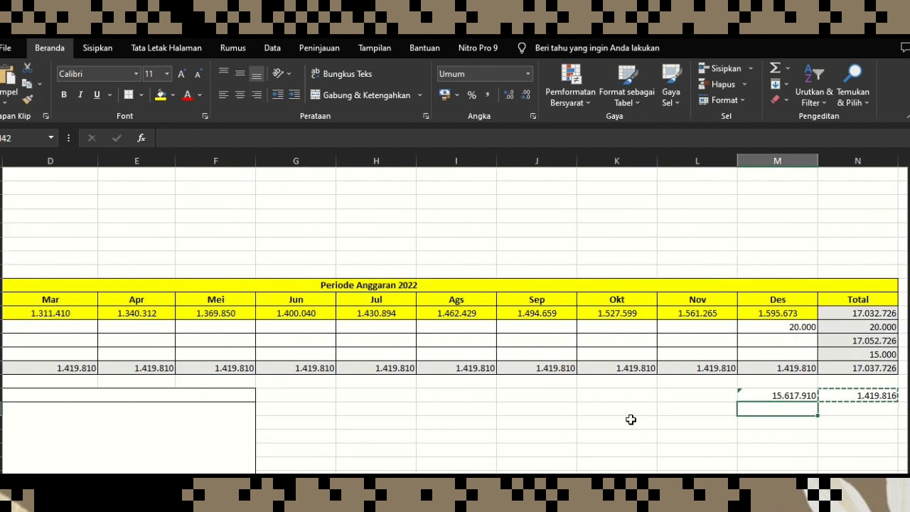
left_click(791, 396)
double_click(793, 396)
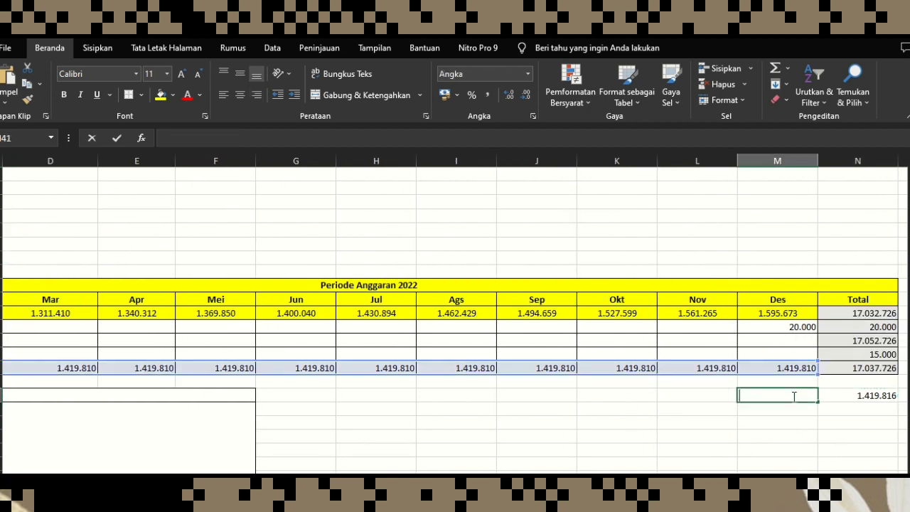
left_click(856, 398)
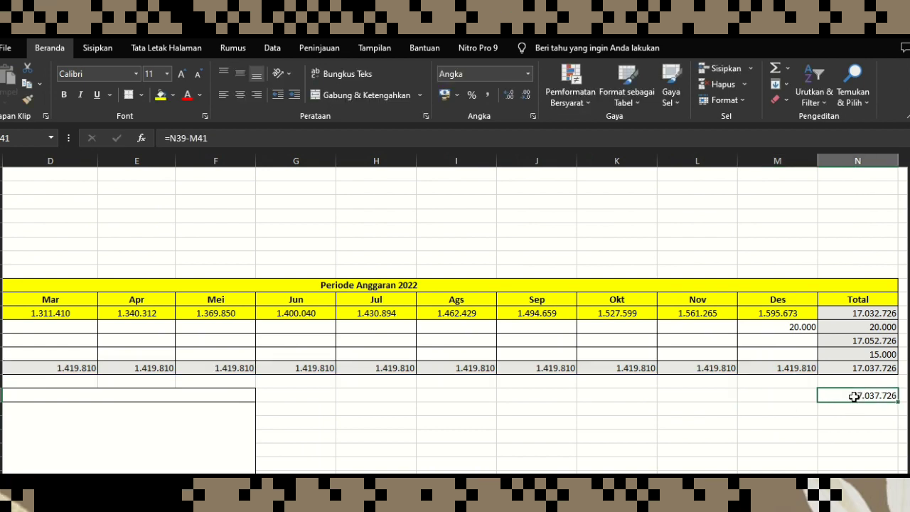
double_click(860, 398)
left_click(746, 437)
scroll(455, 313, "left", 3)
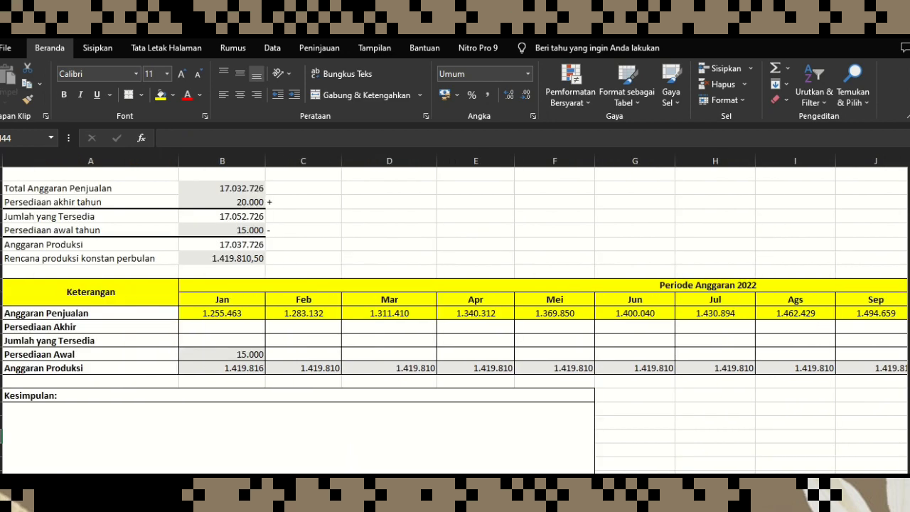
Enter the January Jumlah yang Tersedia formula =B39+B38, adding Anggaran Produksi and Persediaan Awal
scroll(245, 397, "up", 2)
scroll(237, 422, "down", 1)
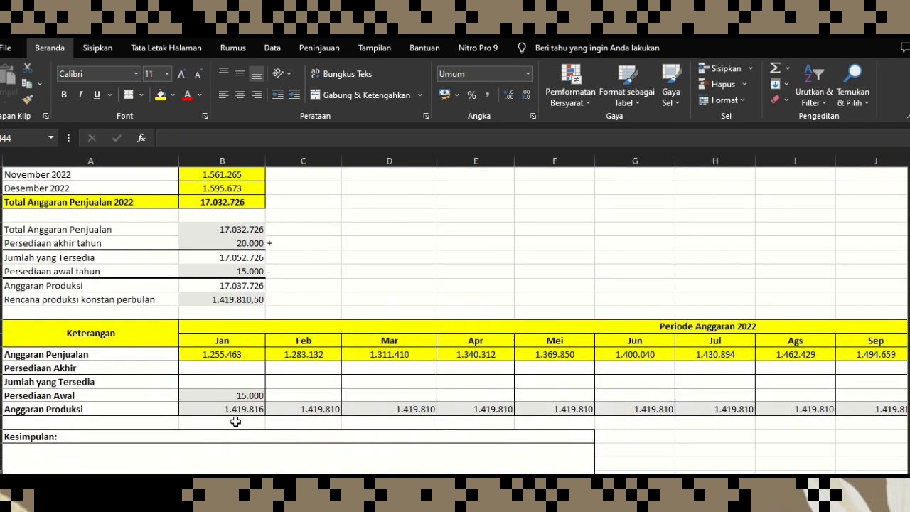
scroll(455, 313, "right", 3)
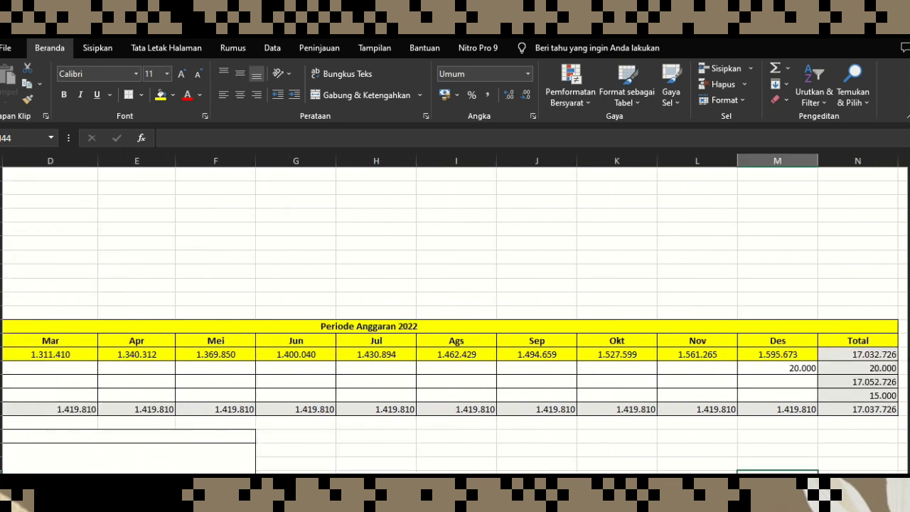
scroll(455, 313, "left", 3)
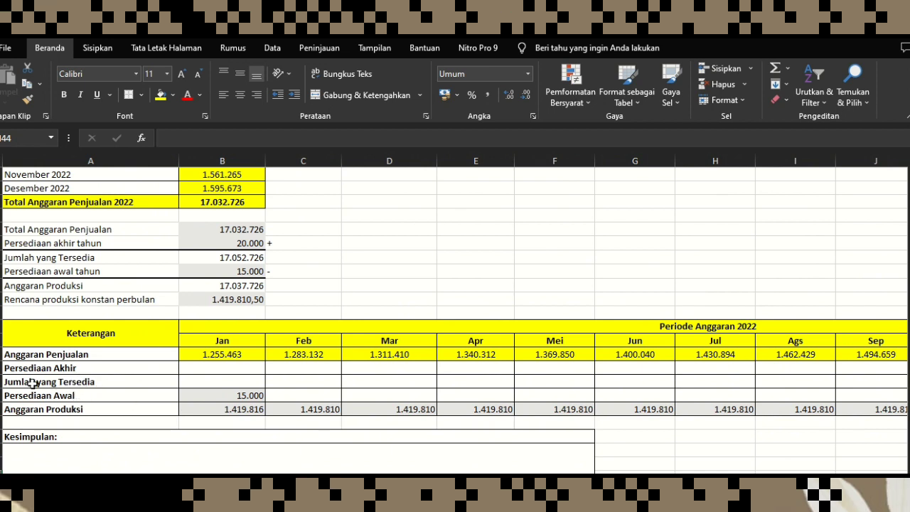
left_click(234, 382)
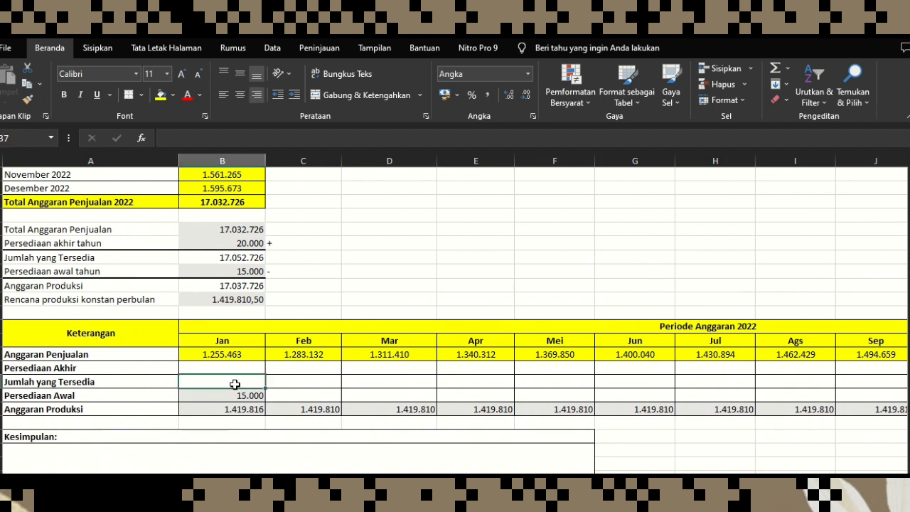
type("=")
left_click(207, 408)
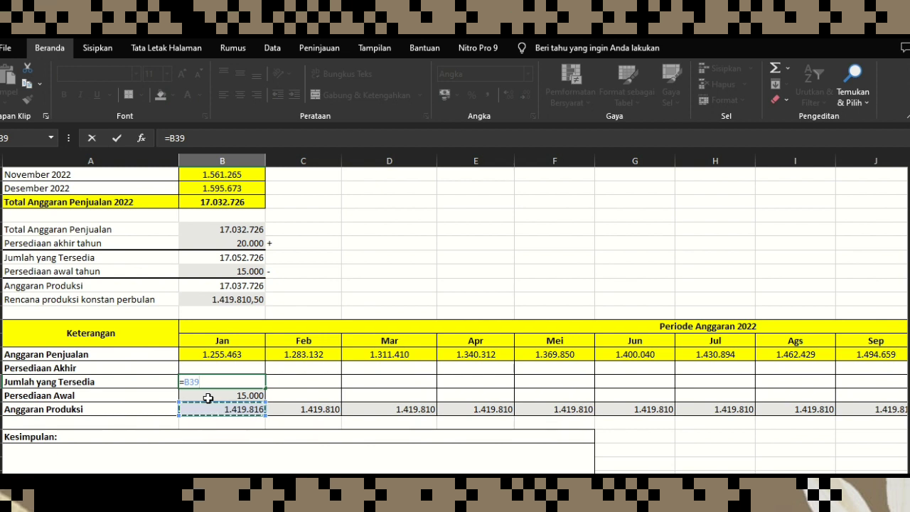
type("+")
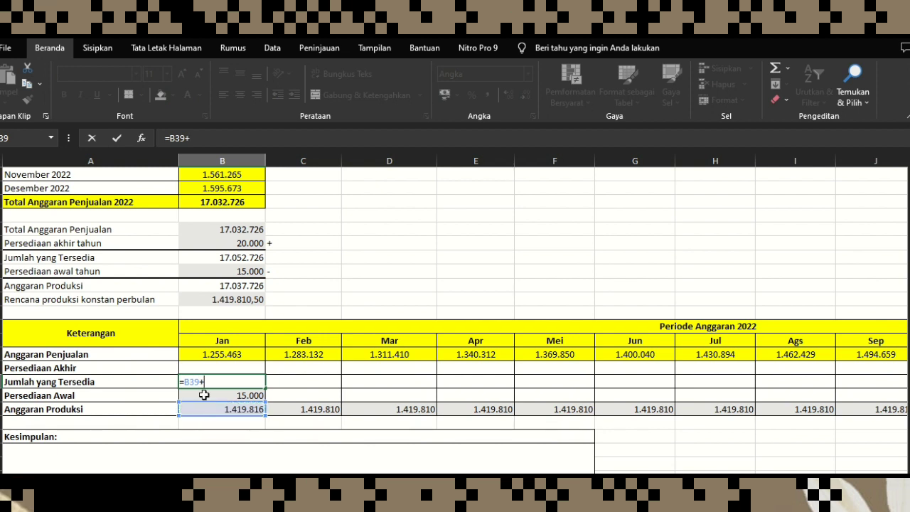
left_click(208, 392)
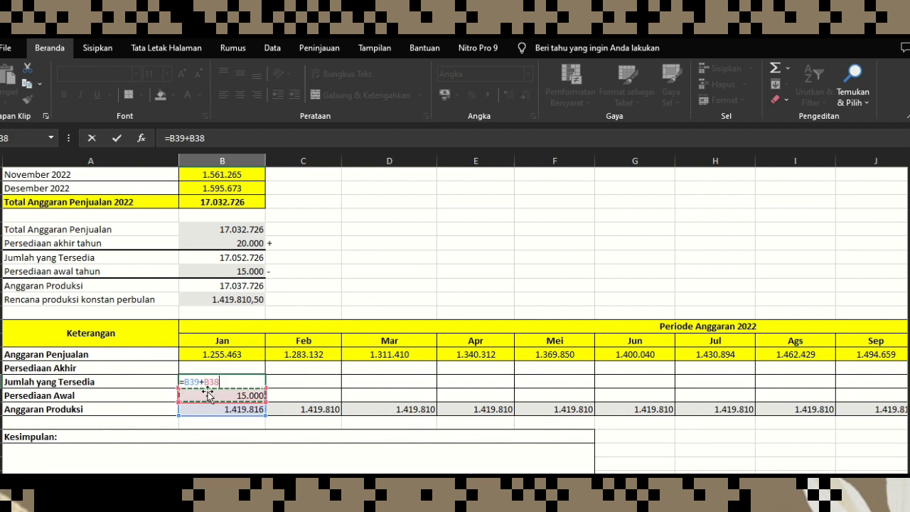
key("Return")
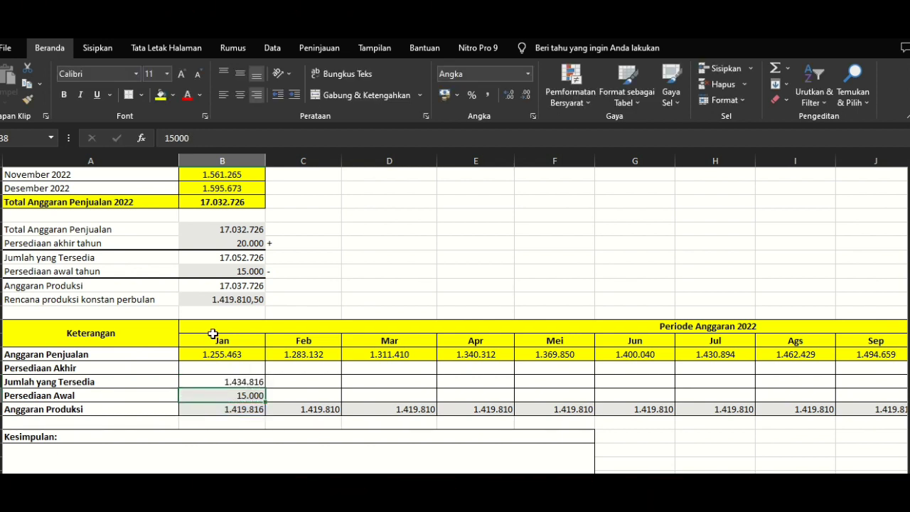
Enter the January Persediaan Akhir formula =B37-B35, subtracting Anggaran Penjualan from Jumlah yang Tersedia
left_click(235, 382)
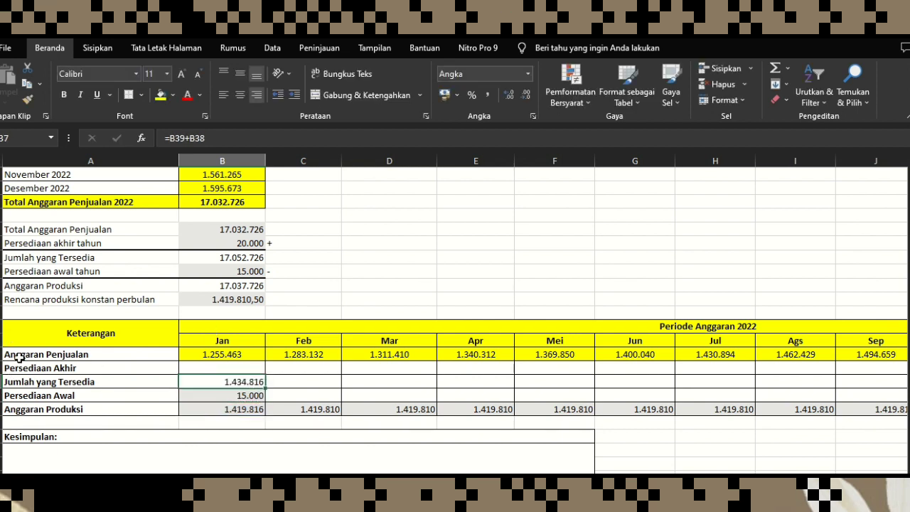
left_click(228, 368)
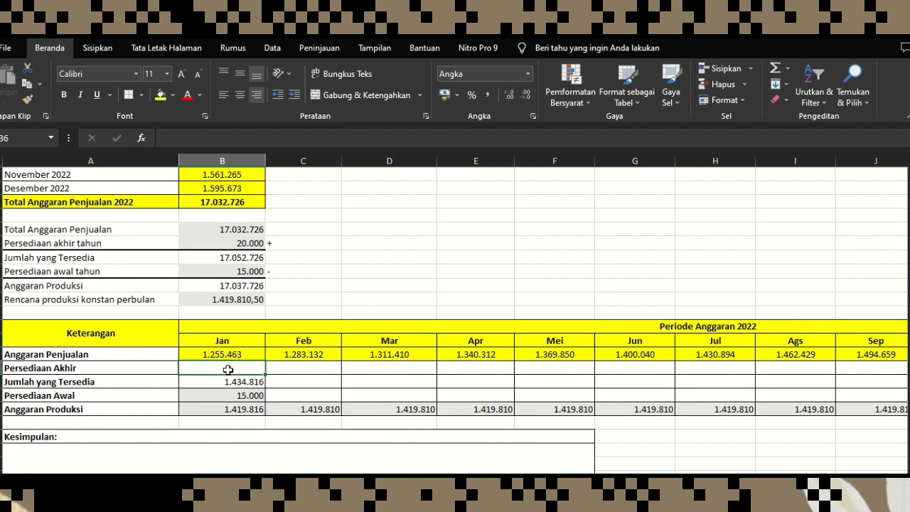
type("=")
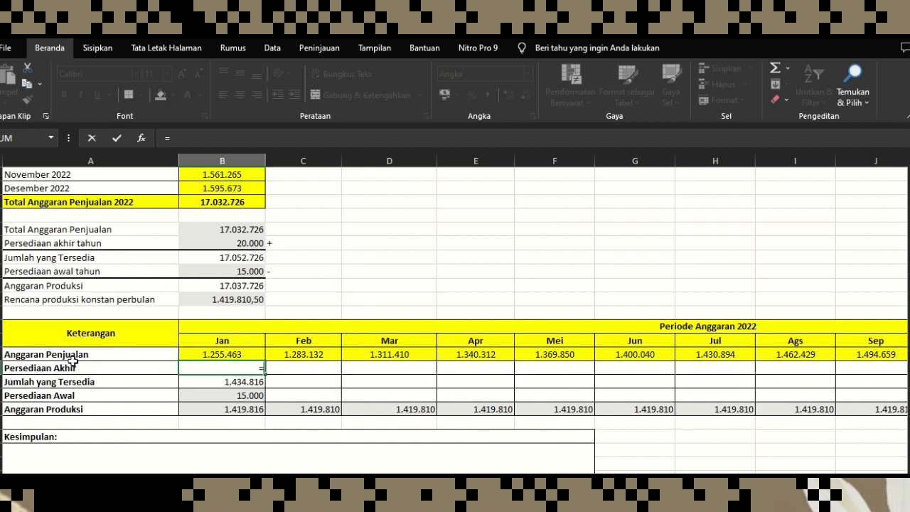
left_click(212, 383)
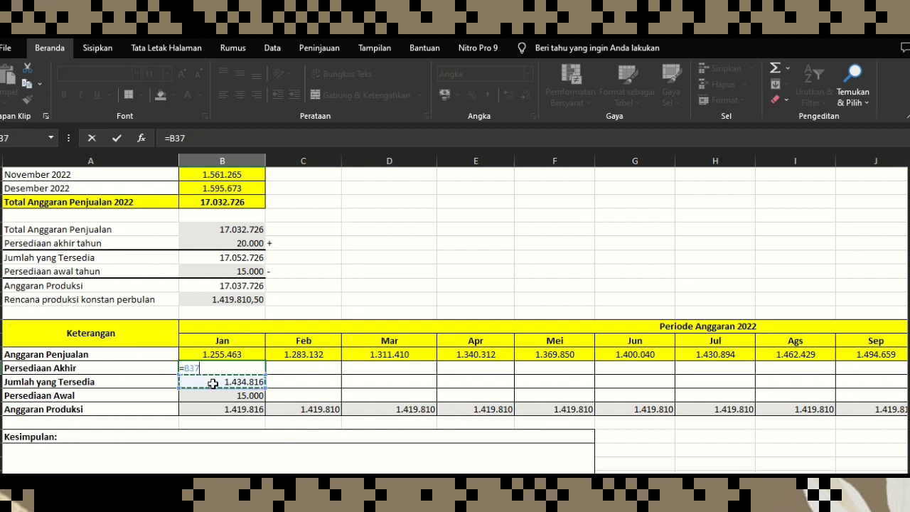
type("-")
left_click(243, 353)
key("Return")
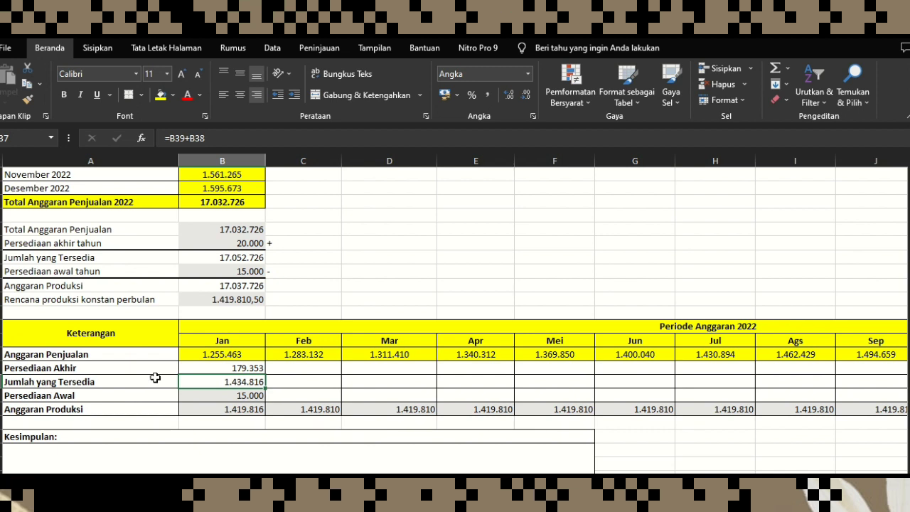
Copy January's Persediaan Akhir and paste it as a value into February's Persediaan Awal
left_click(232, 368)
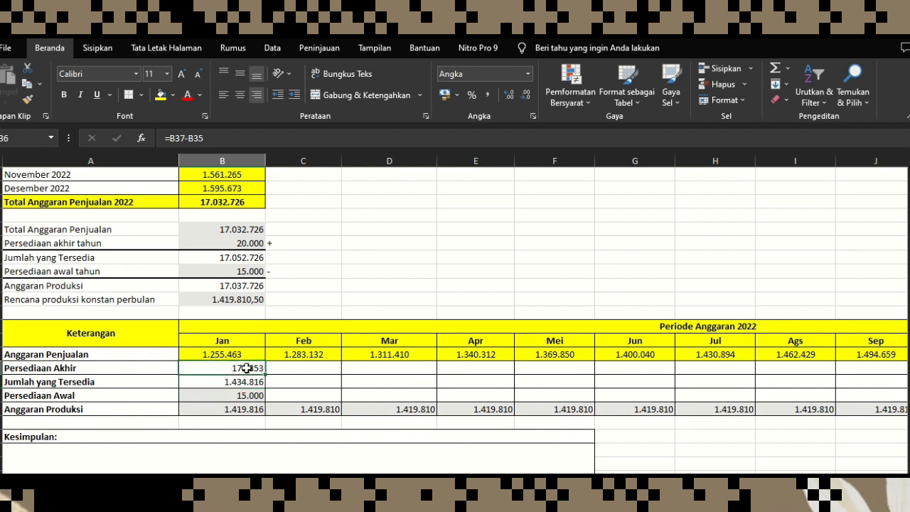
key("ctrl+c")
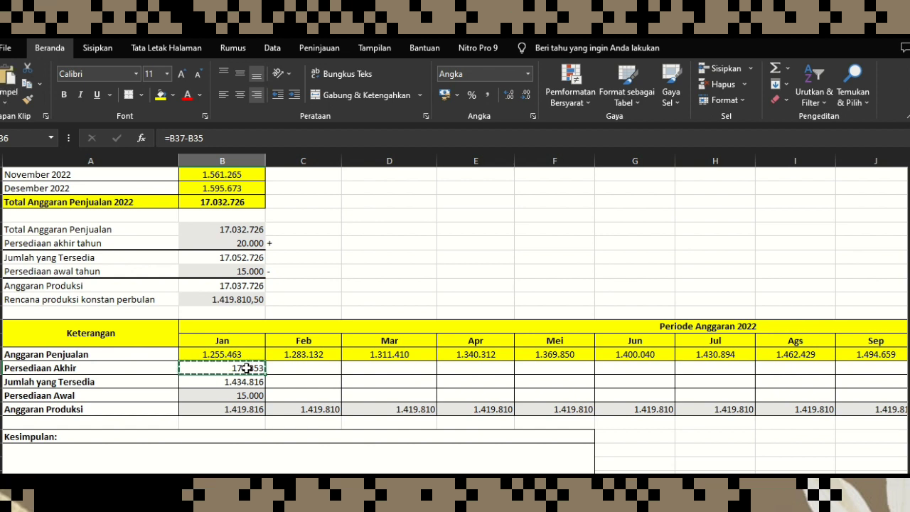
right_click(245, 367)
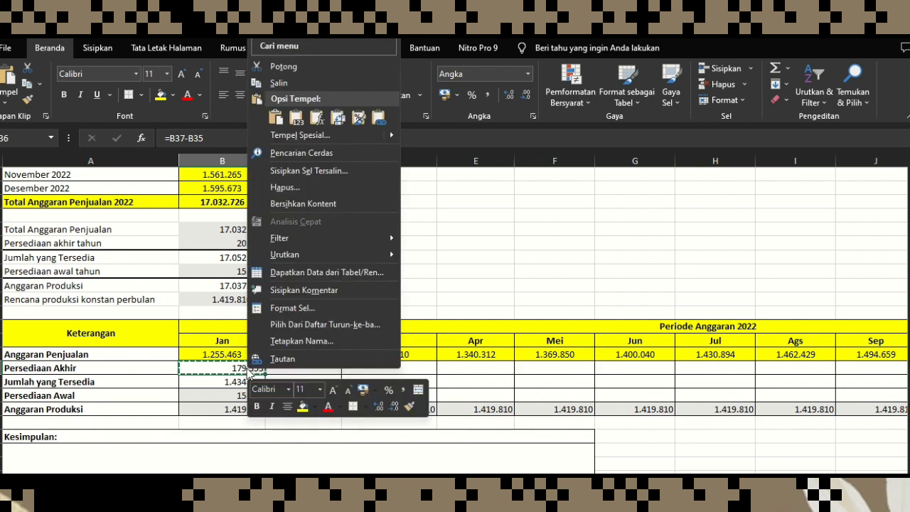
left_click(277, 84)
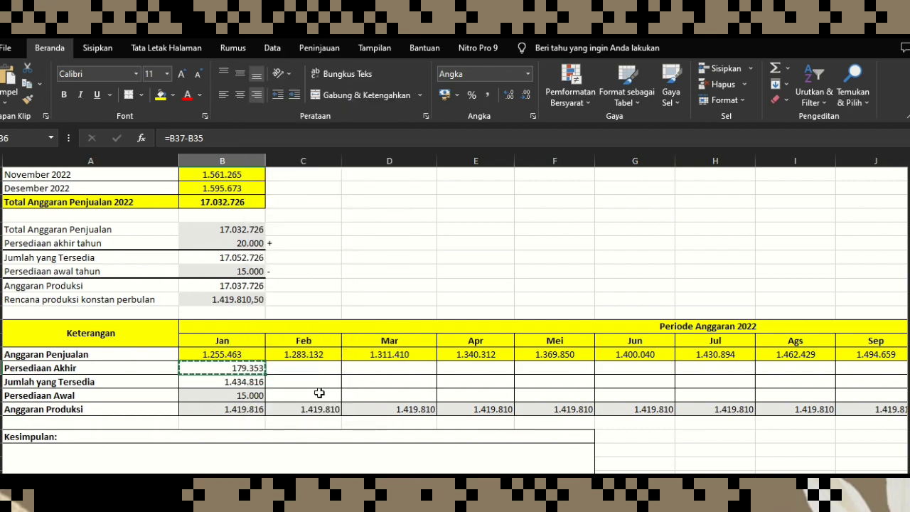
left_click(296, 393)
right_click(297, 397)
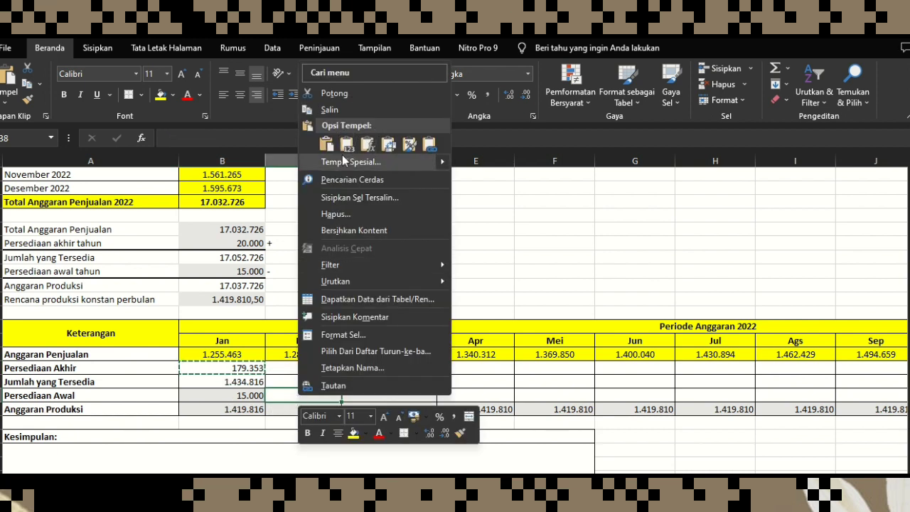
left_click(347, 145)
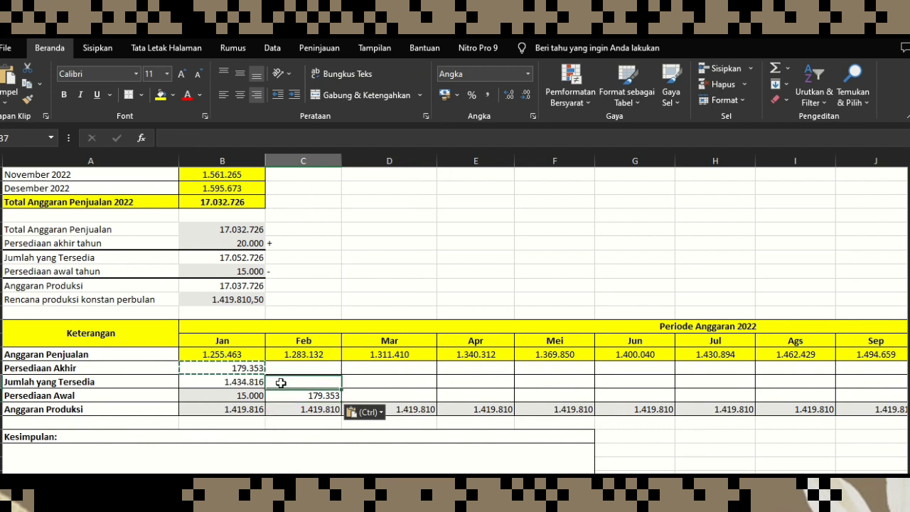
Fill the January Persediaan Akhir formula across into the February column
left_click(253, 367)
left_click(219, 436)
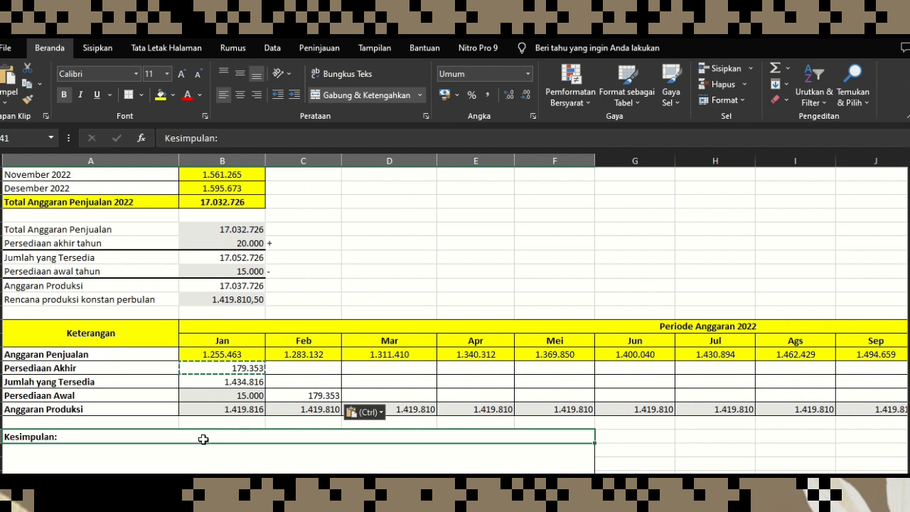
left_click(231, 457)
left_click(335, 298)
double_click(335, 304)
left_click(254, 368)
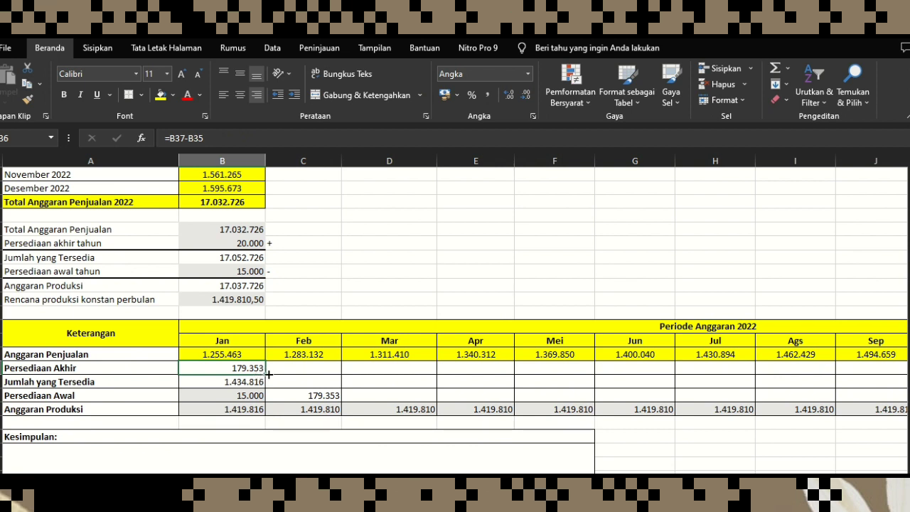
left_click_drag(265, 372, 341, 374)
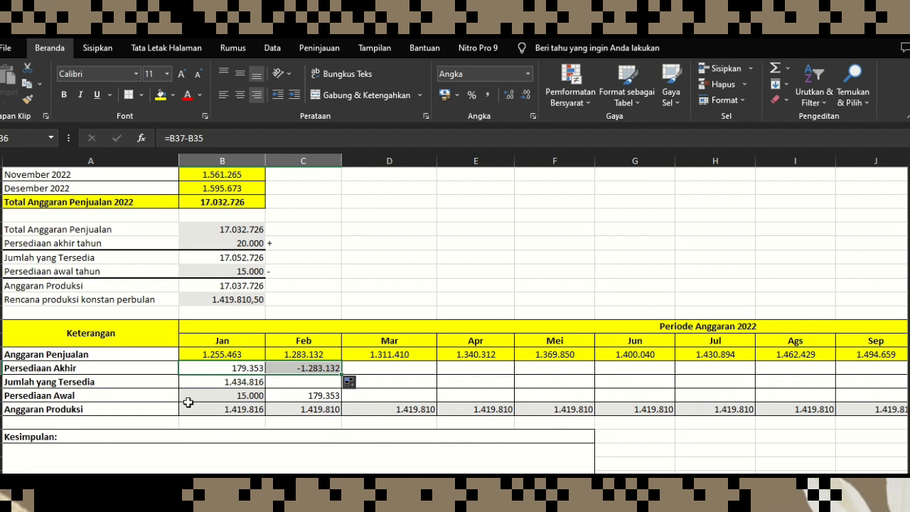
Enter the February Jumlah yang Tersedia formula =C39+C38, adding Anggaran Produksi and Persediaan Awal
left_click(306, 382)
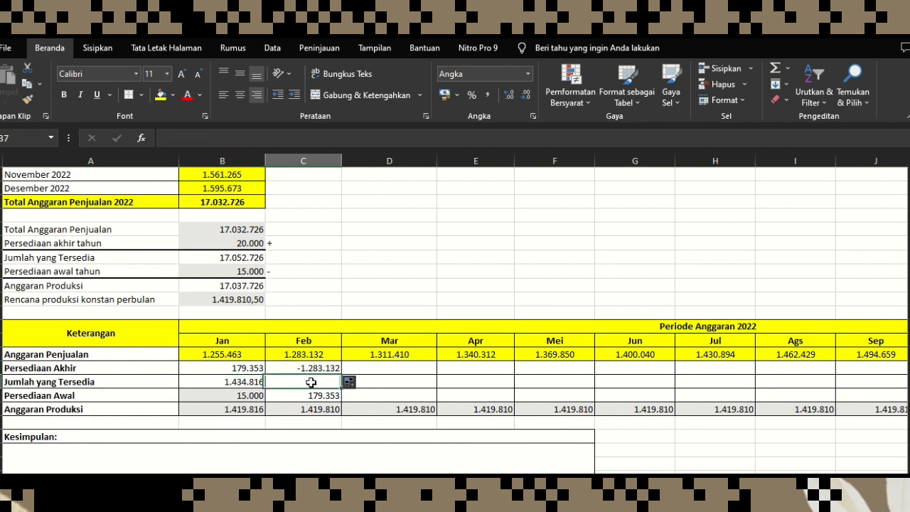
type("=")
left_click(302, 408)
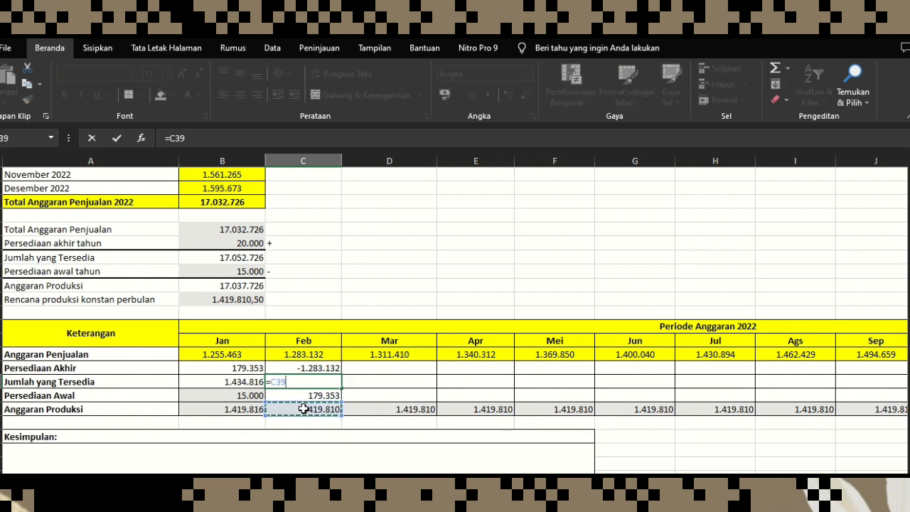
type("+")
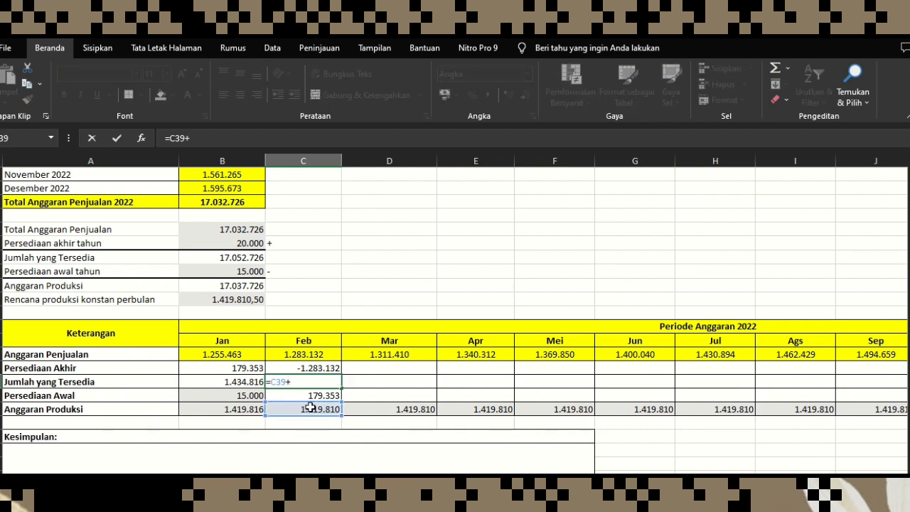
left_click(313, 395)
key("Return")
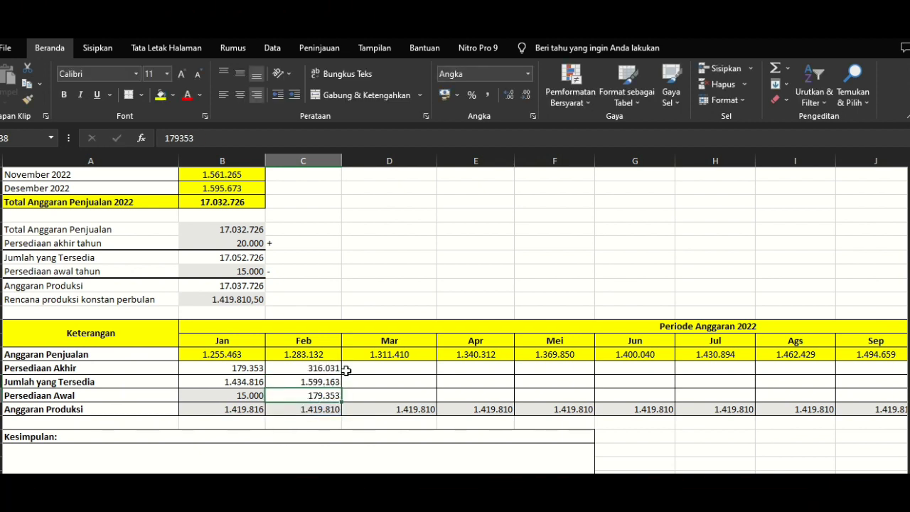
Copy February's Persediaan Akhir and paste it as a value into March's Persediaan Awal
left_click(310, 367)
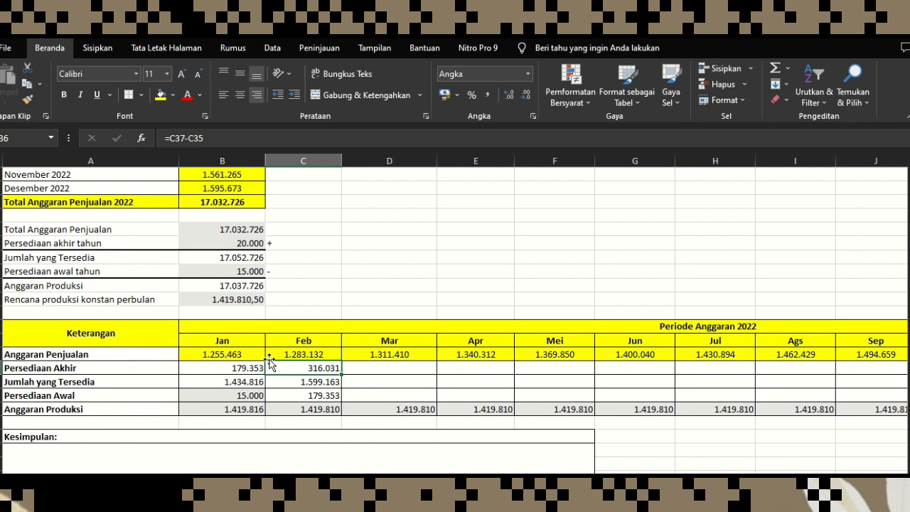
right_click(334, 369)
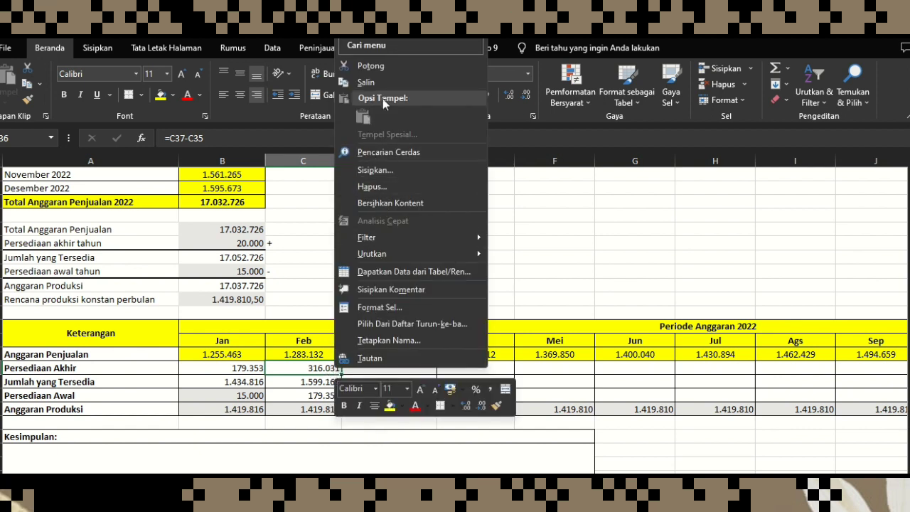
left_click(387, 82)
left_click(402, 400)
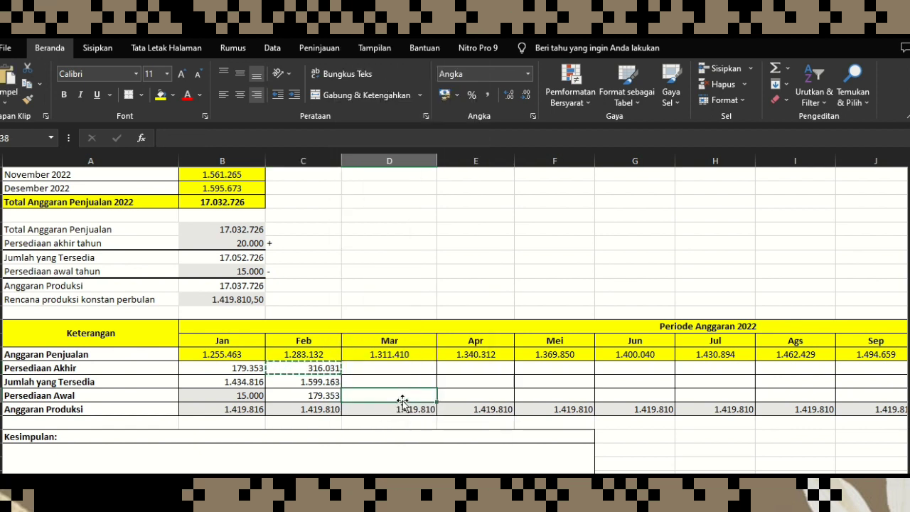
right_click(403, 398)
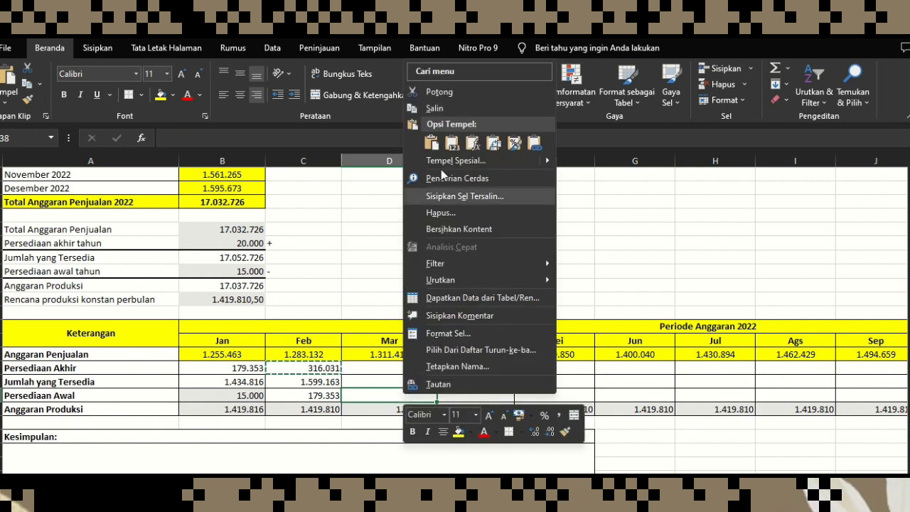
left_click(453, 144)
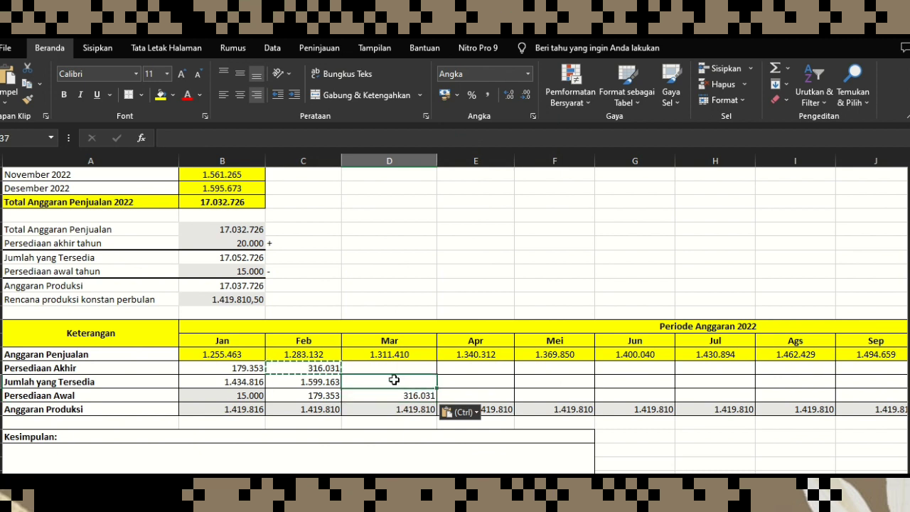
Fill the February Persediaan Akhir formula across the March to November columns
left_click(338, 370)
left_click(364, 300)
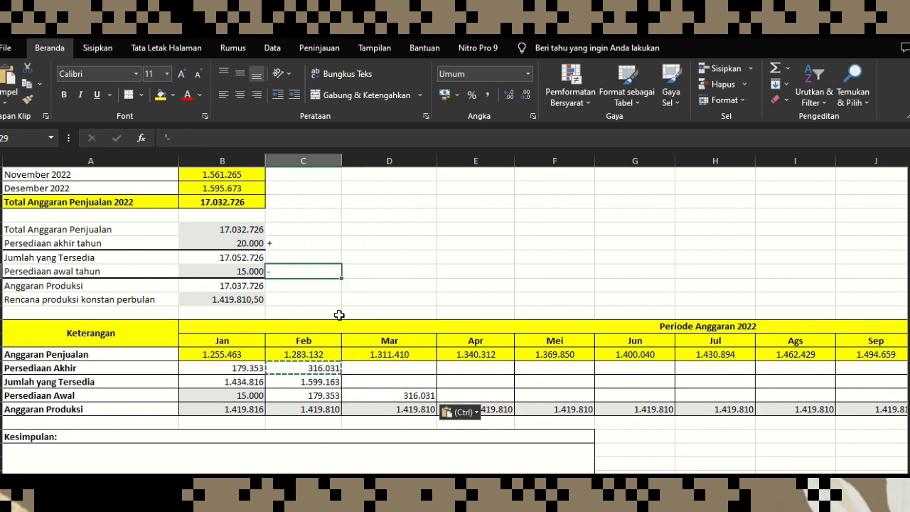
double_click(349, 298)
left_click(335, 371)
left_click_drag(342, 374, 806, 381)
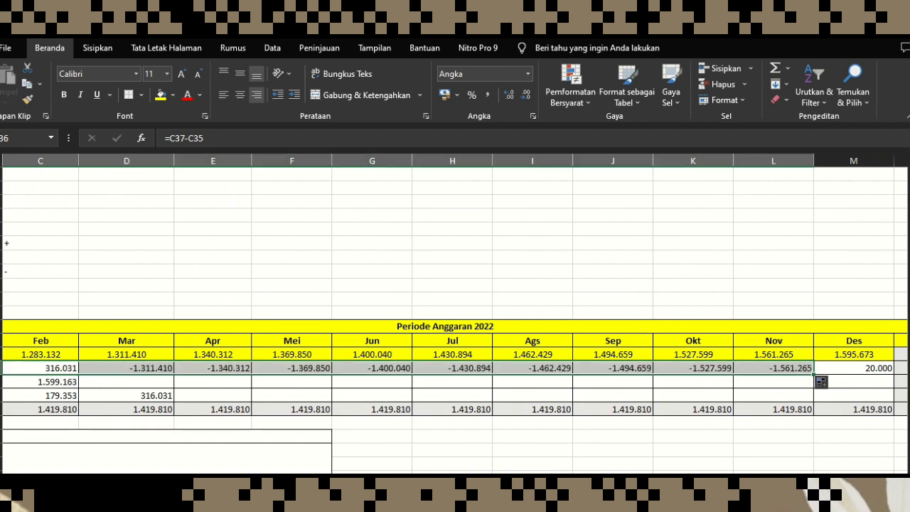
Enter the March Jumlah yang Tersedia formula =D39+D38, adding Anggaran Produksi and Persediaan Awal
left_click(412, 384)
type("=")
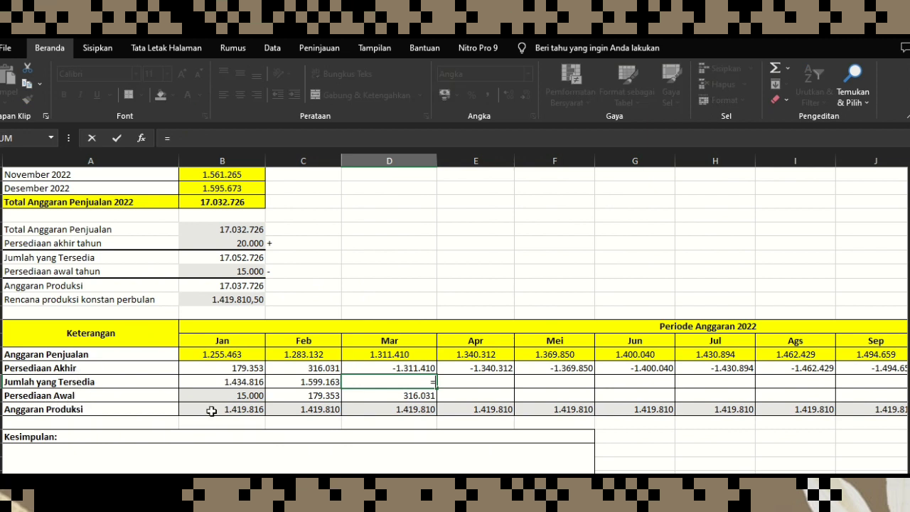
left_click(368, 411)
type("+")
left_click(364, 397)
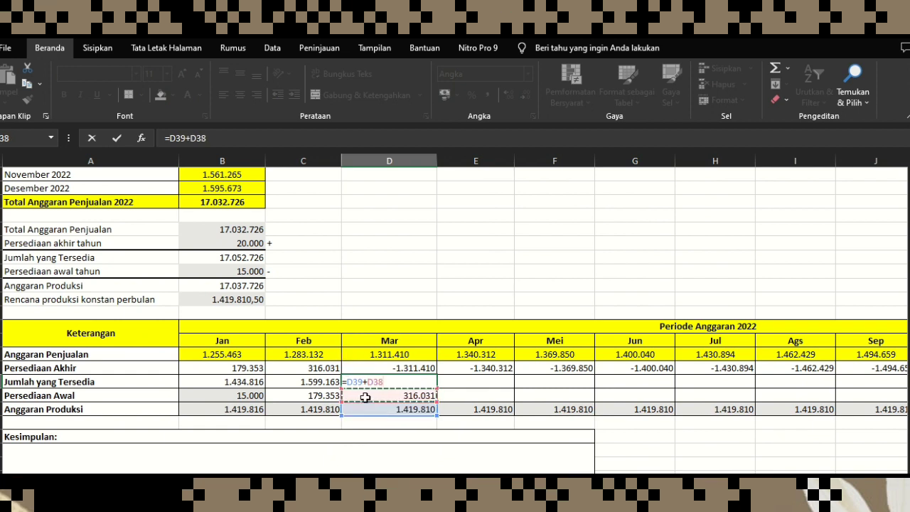
key("Return")
left_click(459, 384)
type("=")
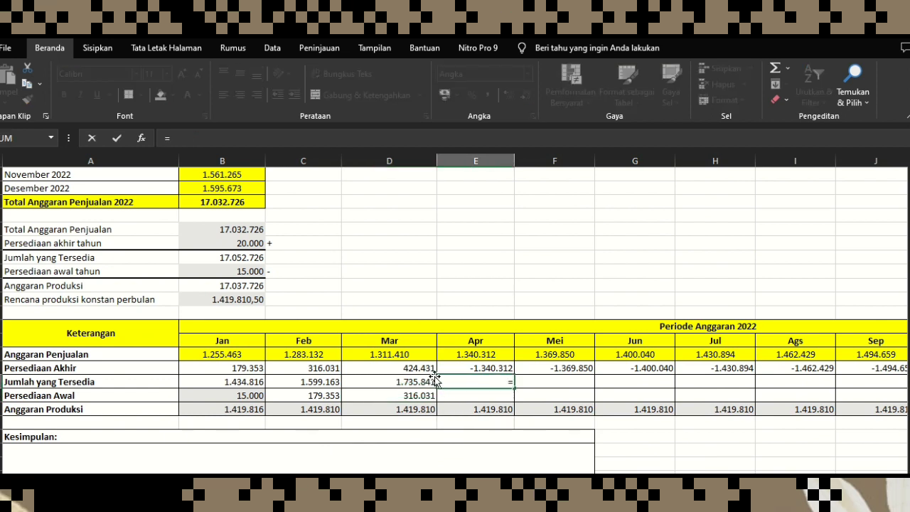
left_click(397, 367)
left_click(430, 298)
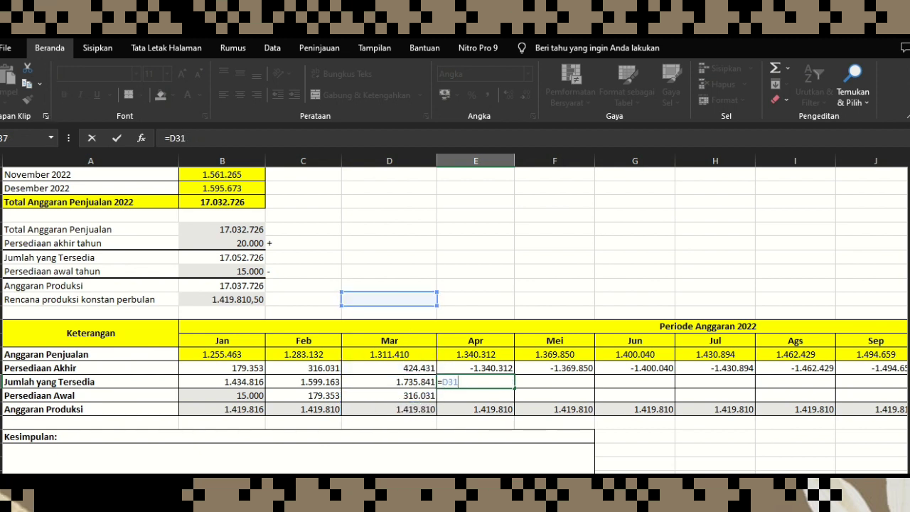
double_click(449, 383)
key("BackSpace")
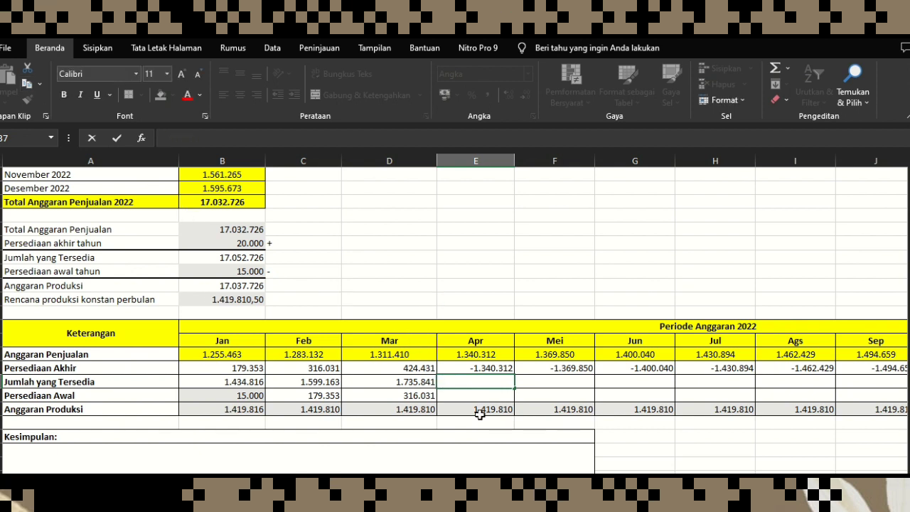
Copy March's Persediaan Akhir and paste it as a value into April's Persediaan Awal
left_click(412, 368)
right_click(420, 370)
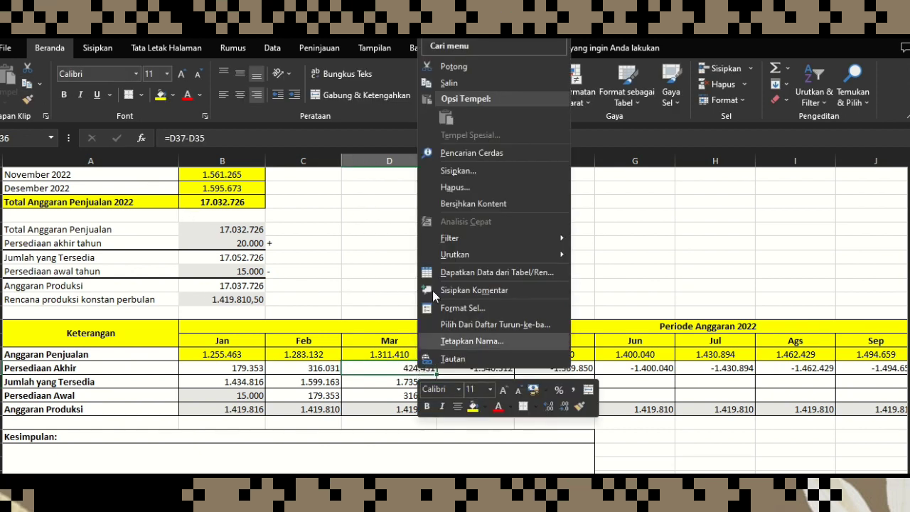
left_click(455, 84)
left_click(489, 395)
right_click(489, 394)
left_click(532, 152)
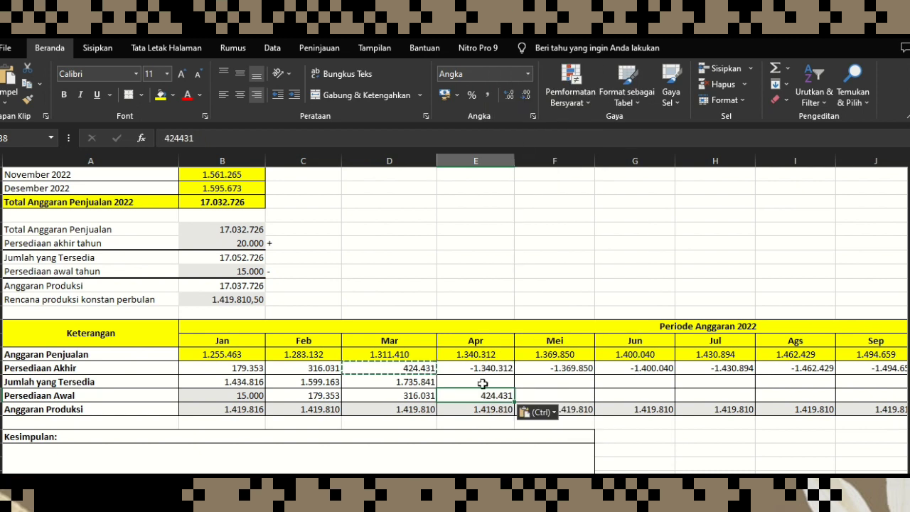
Enter the April Jumlah yang Tersedia formula =E39+E38, adding Anggaran Produksi and Persediaan Awal
left_click(487, 380)
key("Escape")
type("=")
left_click(489, 409)
type("+")
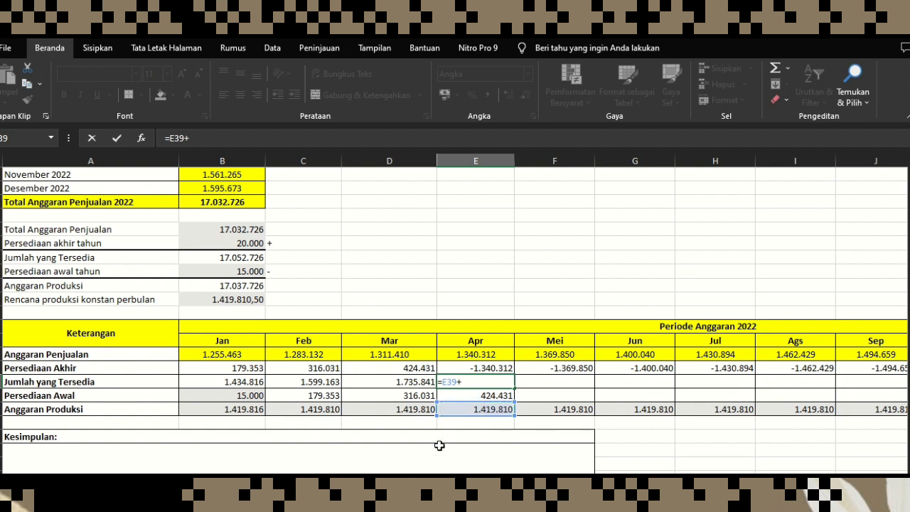
left_click(483, 396)
key("Return")
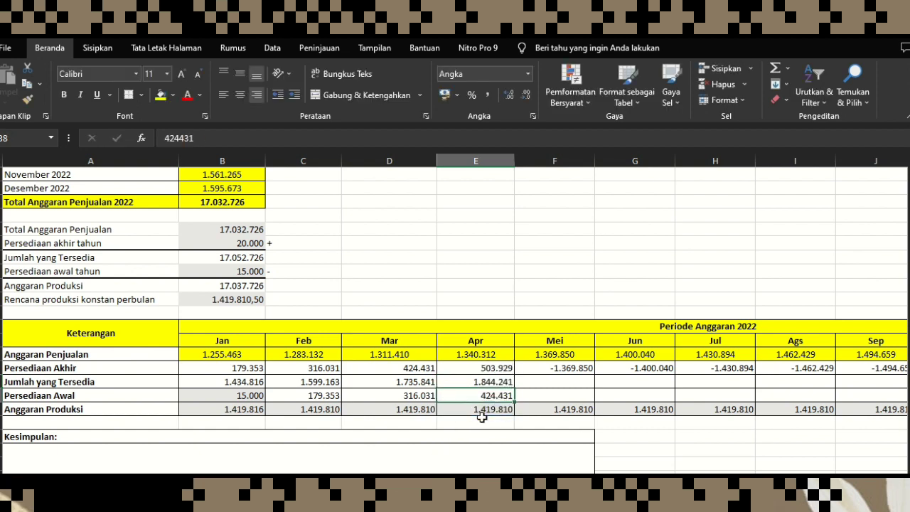
Copy April's Persediaan Akhir and paste it as a value into May's Persediaan Awal
left_click(497, 368)
right_click(505, 370)
left_click(535, 84)
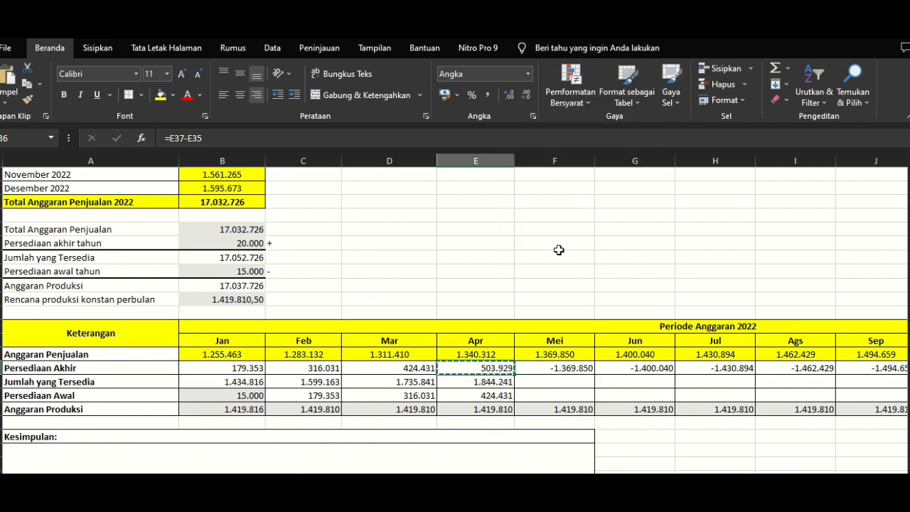
left_click(547, 391)
right_click(543, 390)
left_click(591, 144)
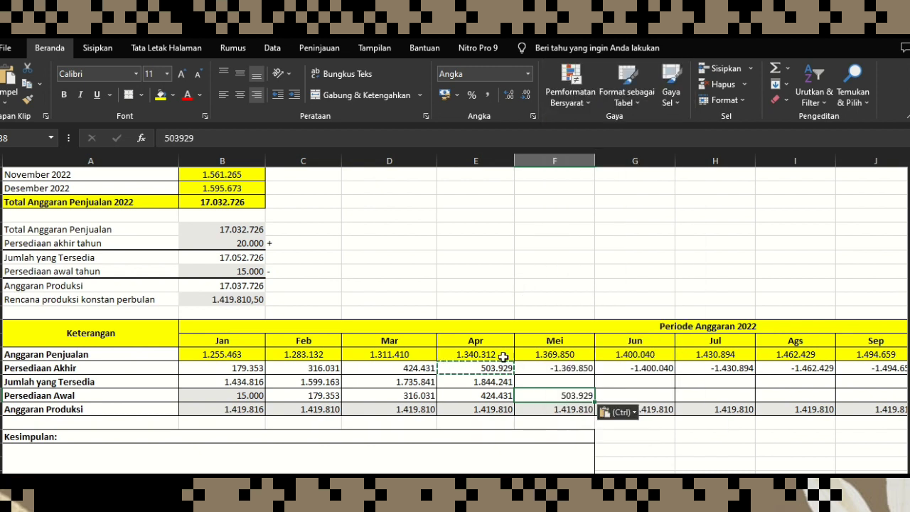
Enter the May Jumlah yang Tersedia formula =F39+F38, adding Anggaran Produksi and Persediaan Awal
left_click(541, 381)
type("=")
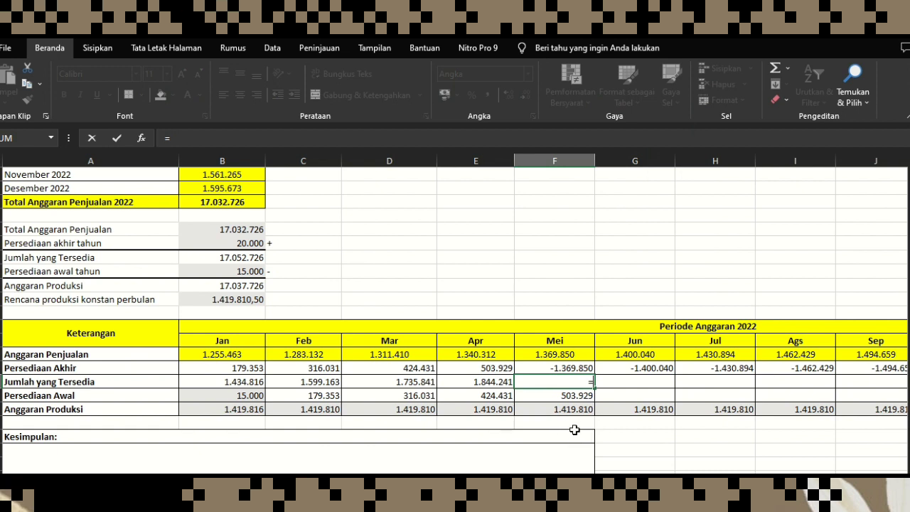
left_click(589, 409)
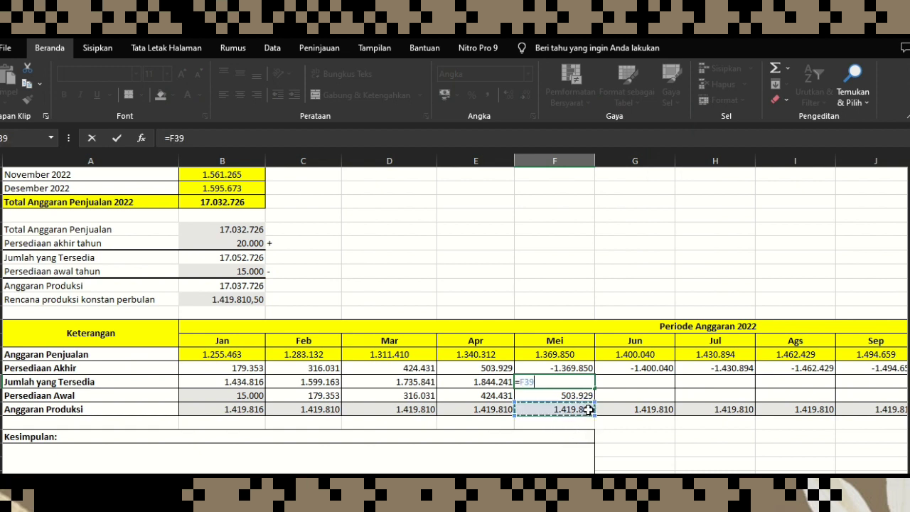
type("+")
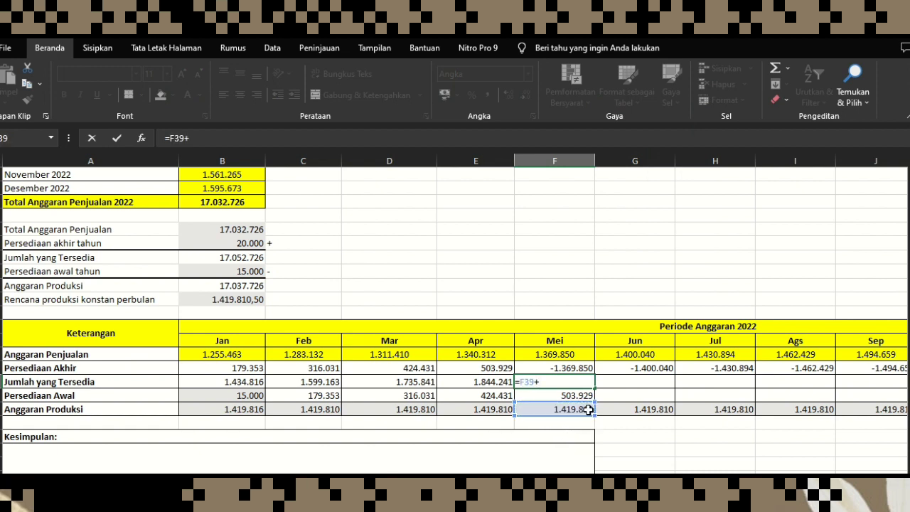
left_click(576, 395)
key("Return")
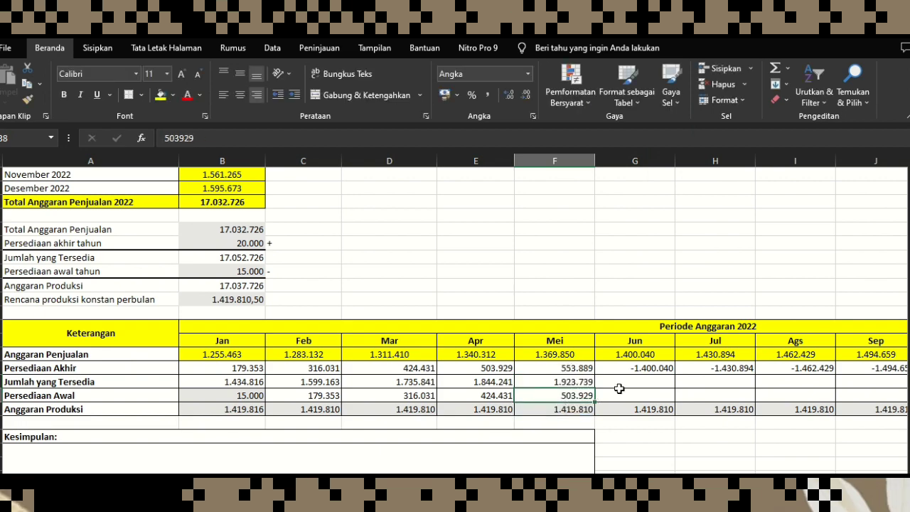
Copy May's Persediaan Akhir and paste it as a value into June's Persediaan Awal
left_click(577, 369)
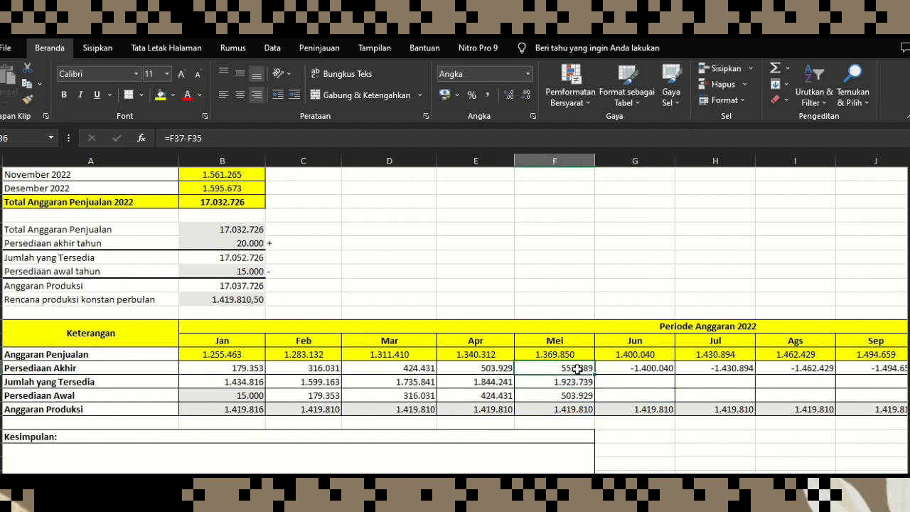
right_click(577, 368)
left_click(604, 86)
right_click(638, 401)
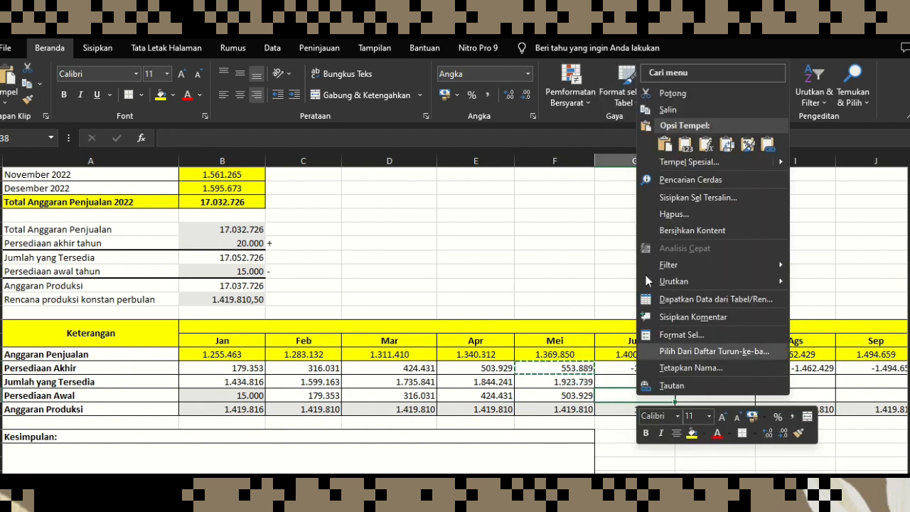
left_click(684, 145)
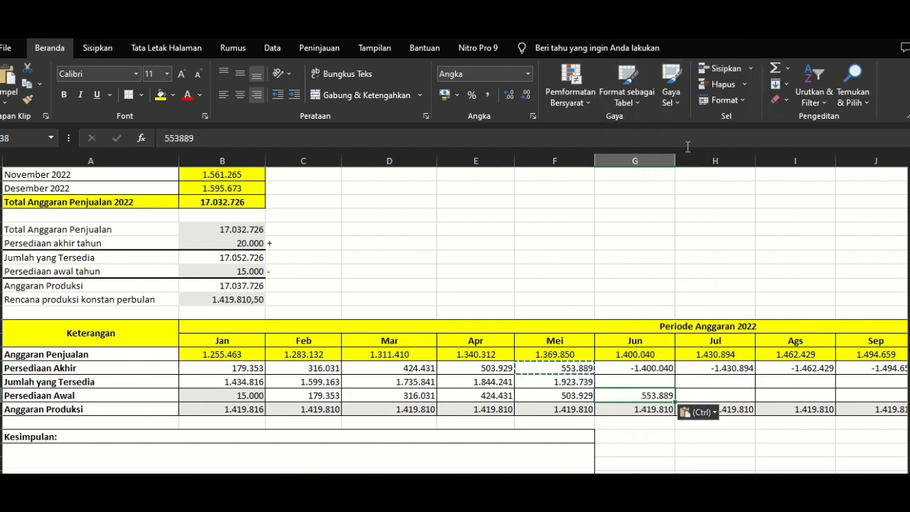
Enter the June Jumlah yang Tersedia formula =G39+G38, adding Anggaran Produksi and Persediaan Awal
left_click(614, 380)
type("=")
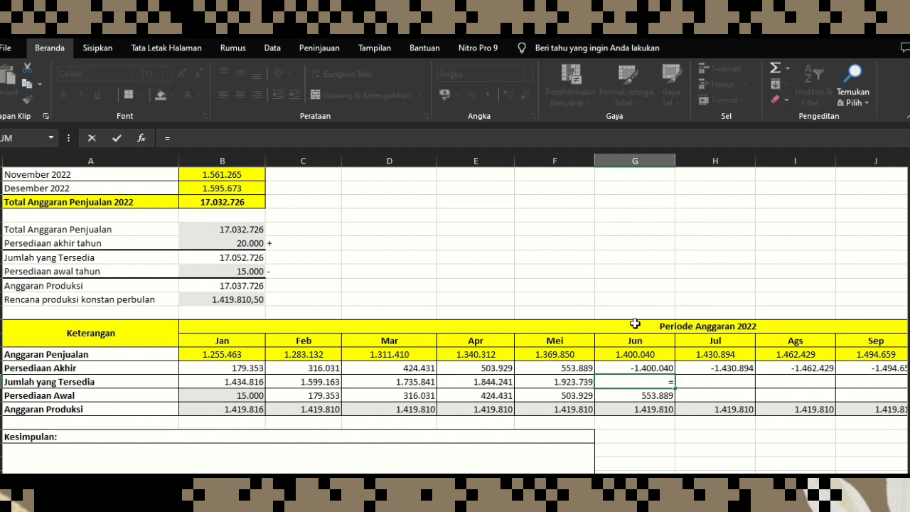
left_click(611, 407)
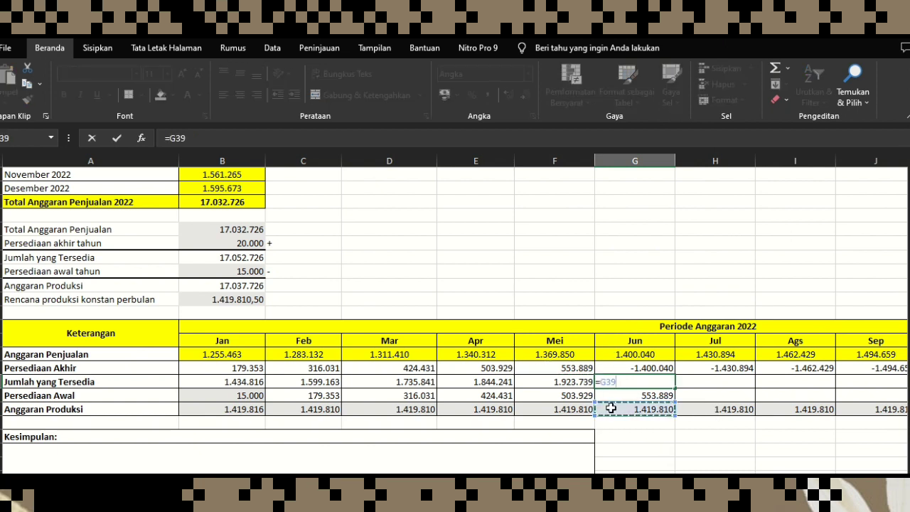
type("+")
left_click(622, 395)
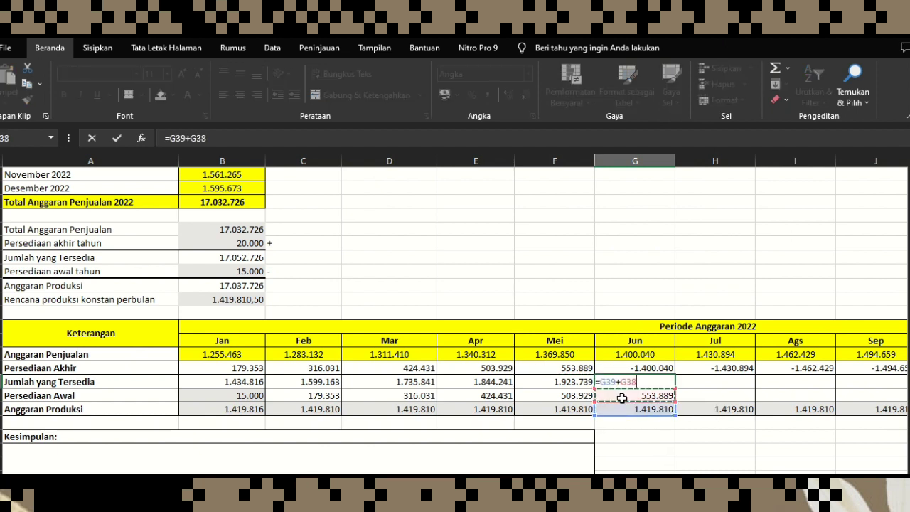
key("Return")
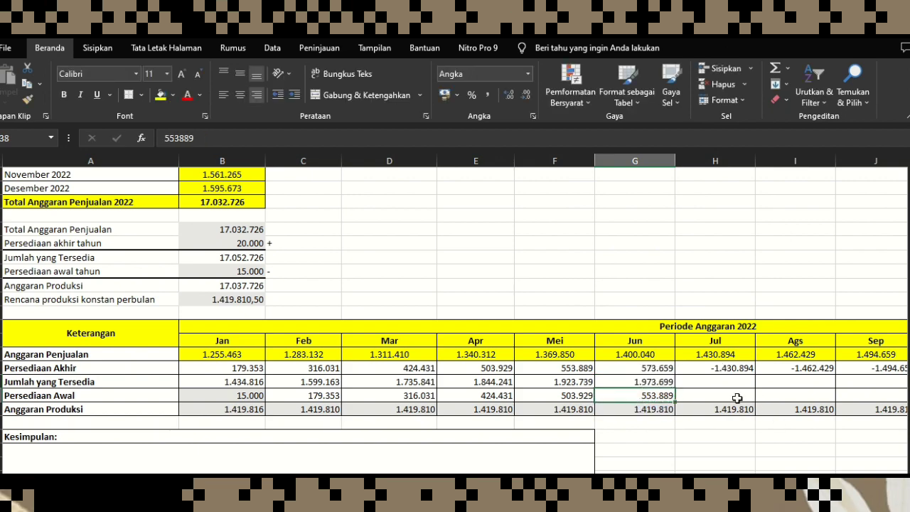
Copy June's Persediaan Akhir and paste it as a value into July's Persediaan Awal
left_click(714, 382)
left_click(647, 367)
right_click(648, 368)
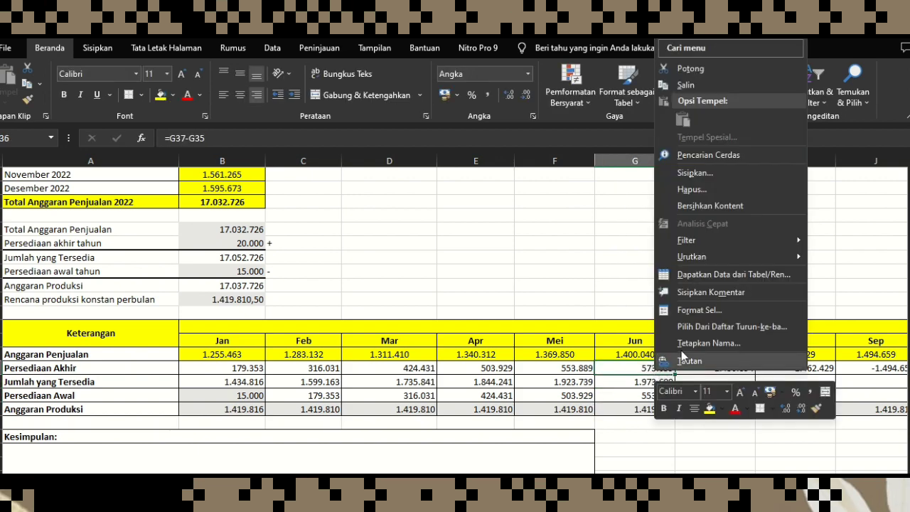
left_click(686, 85)
mouse_move(731, 394)
left_mouse_down()
mouse_move(741, 426)
mouse_move(731, 395)
left_mouse_up()
right_click(731, 395)
left_click(785, 146)
Enter the July Jumlah yang Tersedia formula =H39+H38, adding Anggaran Produksi and Persediaan Awal
left_click(730, 378)
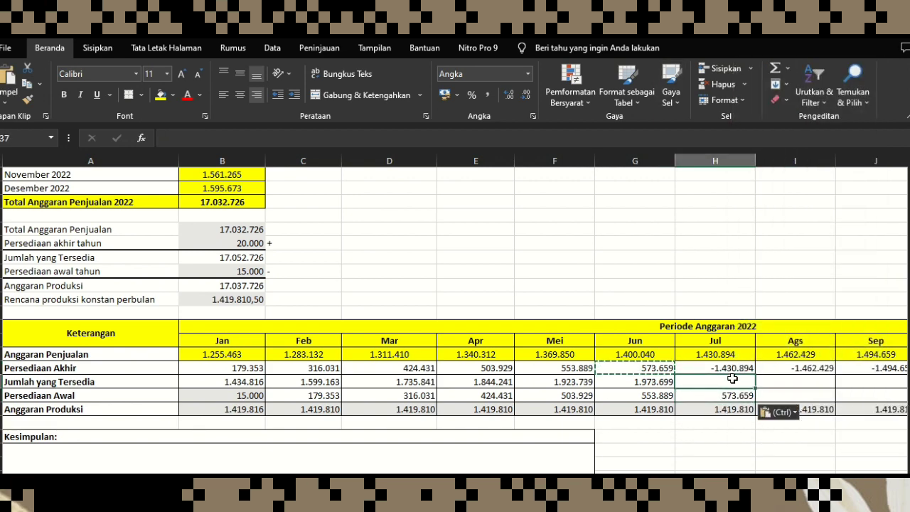
type("-")
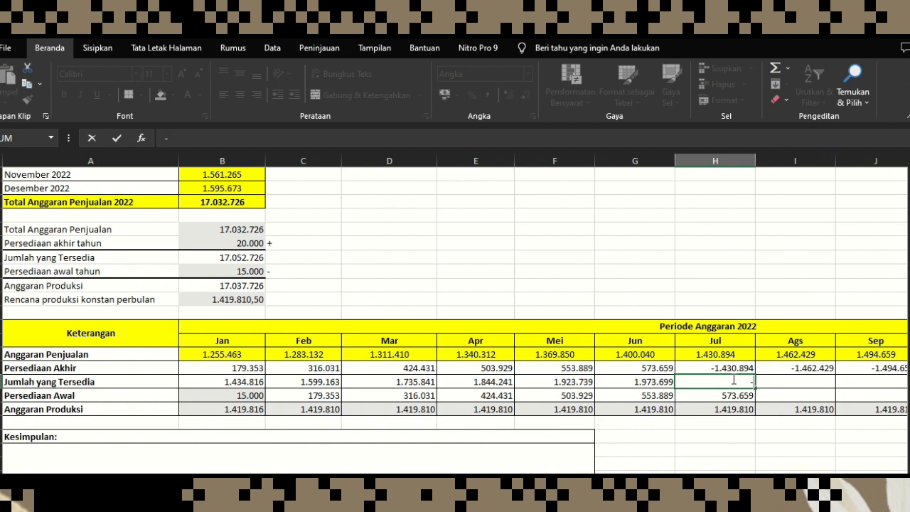
key("BackSpace")
type("=")
left_click(728, 411)
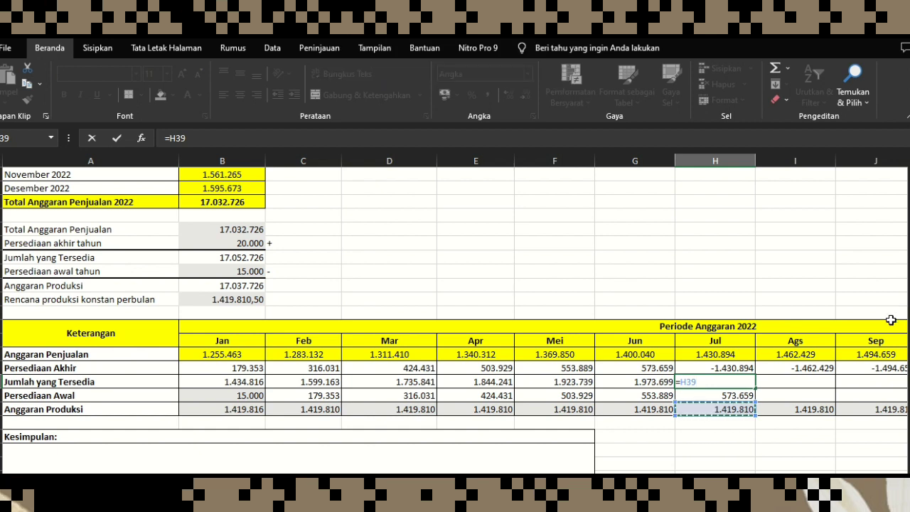
type("+")
left_click(692, 397)
key("Return")
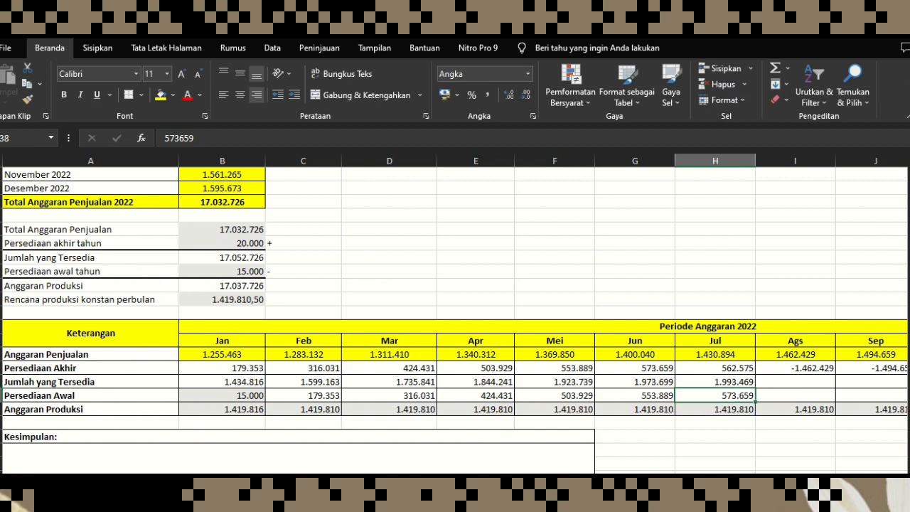
scroll(776, 468, "right", 2)
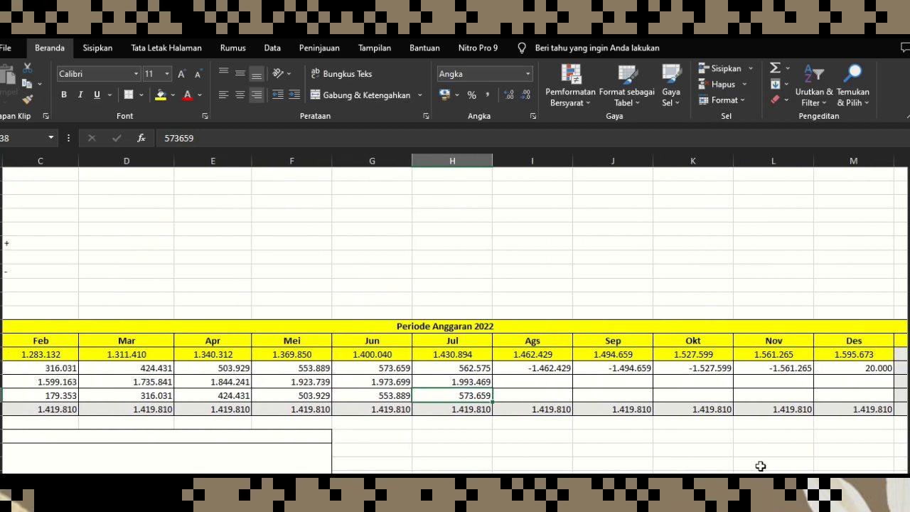
Copy July's Persediaan Akhir and paste it as a value into August's Persediaan Awal
left_click(480, 369)
right_click(480, 370)
left_click(513, 85)
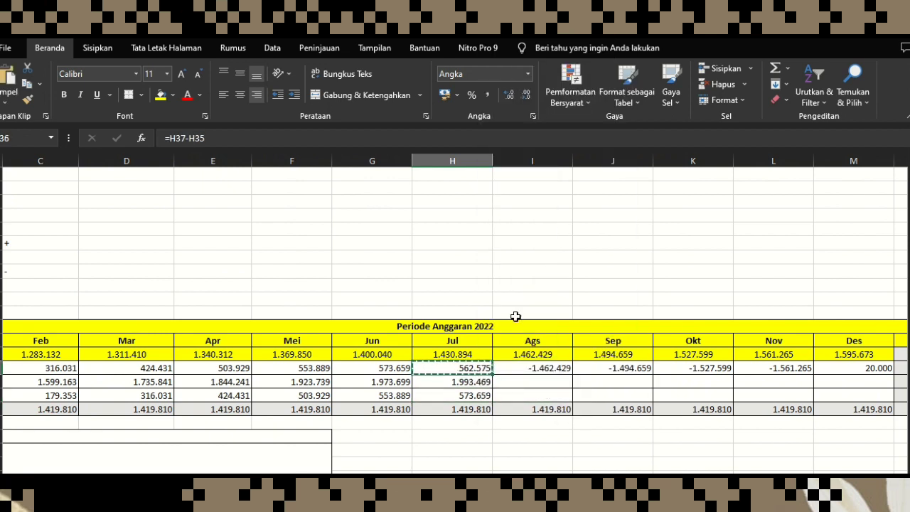
left_click(541, 396)
right_click(544, 395)
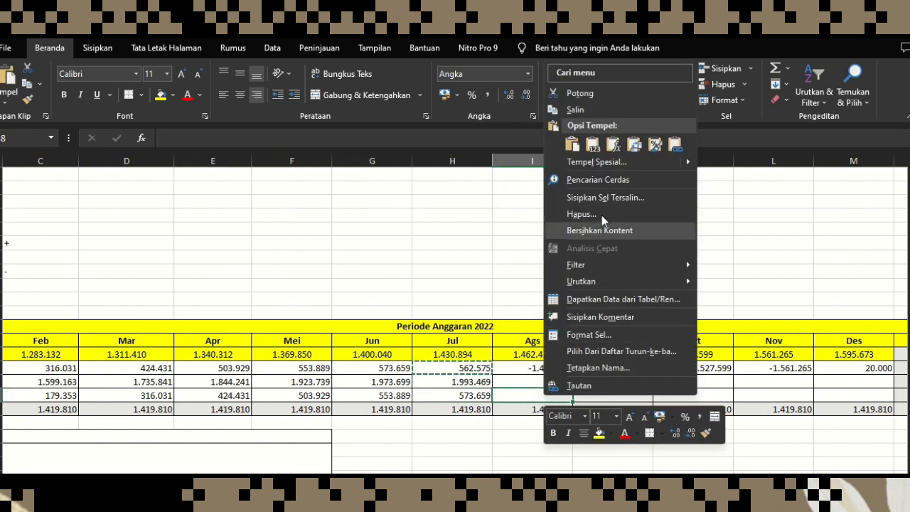
left_click(572, 146)
Enter the August Jumlah yang Tersedia formula =I39+I38, adding Anggaran Produksi and Persediaan Awal
left_click(547, 384)
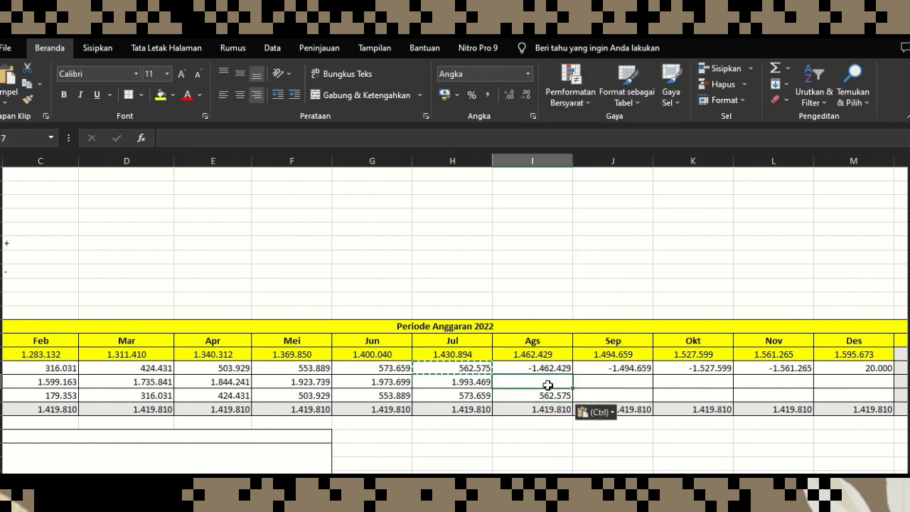
type("=")
left_click(531, 408)
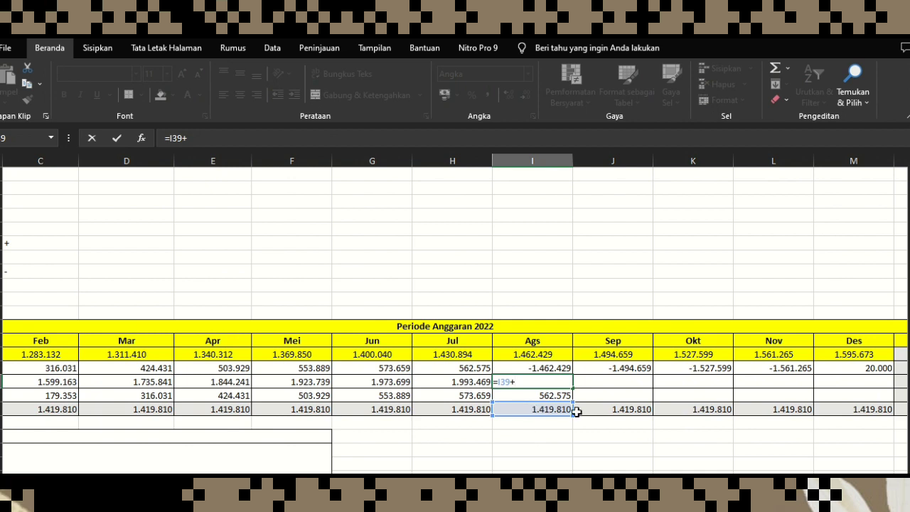
type("+")
left_click(551, 396)
key("Return")
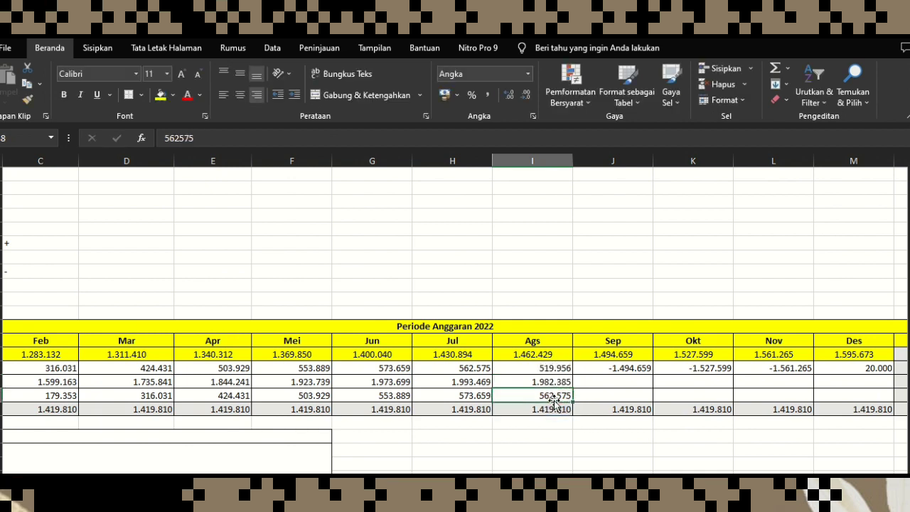
Copy August's Persediaan Akhir and paste it as a value into September's Persediaan Awal
left_click(551, 368)
right_click(550, 368)
left_click(586, 81)
left_click(609, 395)
right_click(609, 396)
left_click(658, 142)
Enter the September Jumlah yang Tersedia formula =J39+J38, adding Anggaran Produksi and Persediaan Awal
left_click(616, 386)
type("=")
left_click(631, 411)
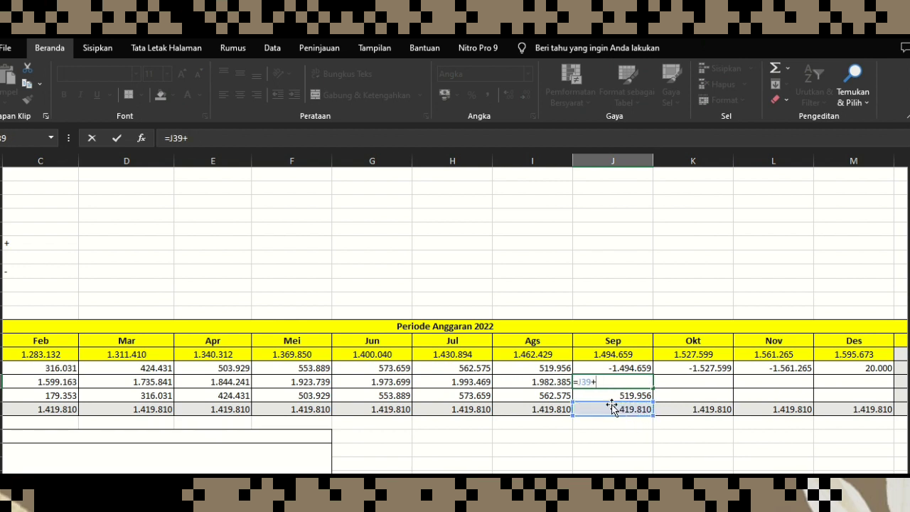
type("+")
left_click(609, 399)
key("Return")
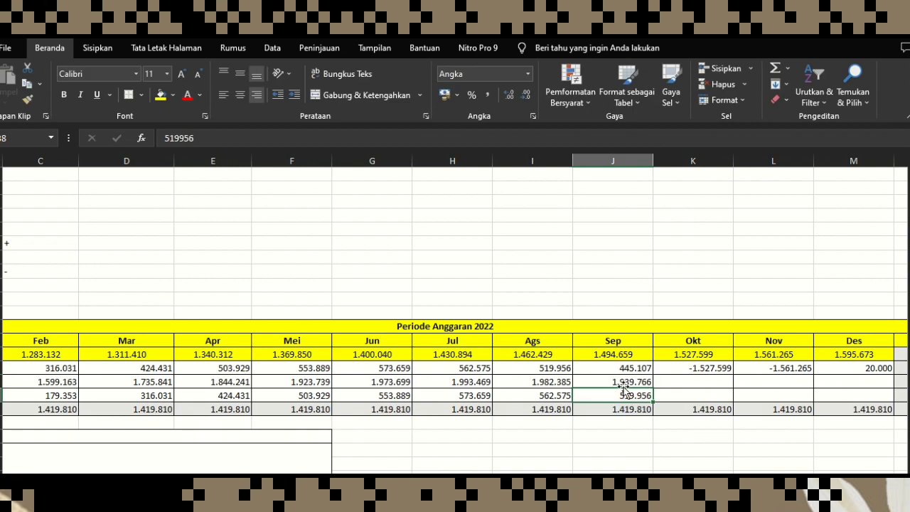
Copy September's Persediaan Akhir and paste it as a value into October's Persediaan Awal
left_click(714, 379)
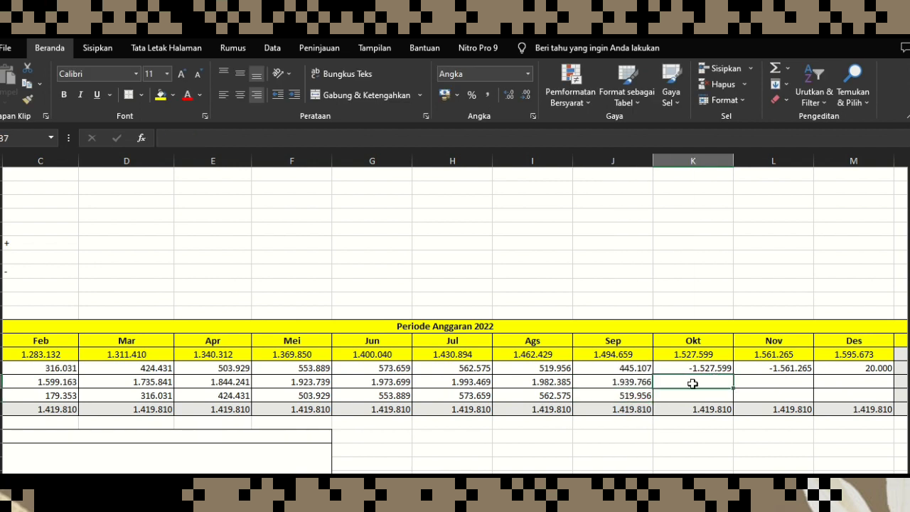
left_click(664, 370)
right_click(665, 370)
left_click(643, 373)
right_click(643, 374)
left_click(672, 84)
left_click(721, 392)
right_click(722, 393)
left_click(744, 152)
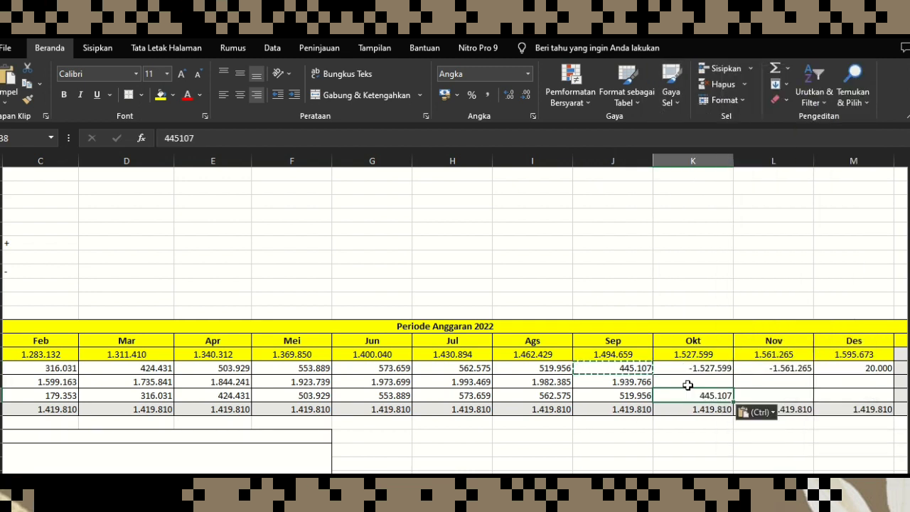
Enter the October Jumlah yang Tersedia formula =K39+K38, adding Anggaran Produksi and Persediaan Awal
mouse_move(687, 389)
left_mouse_down()
mouse_move(691, 375)
mouse_move(687, 383)
left_mouse_up()
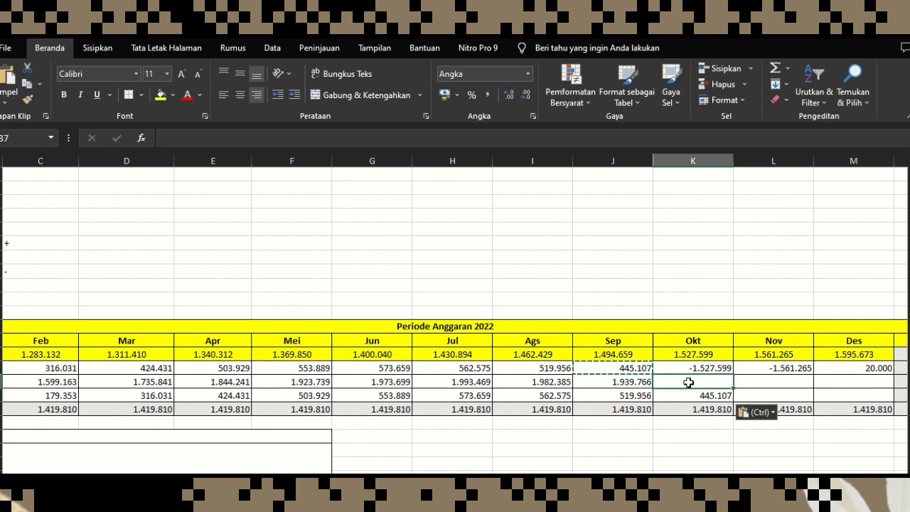
type("=")
left_click(695, 415)
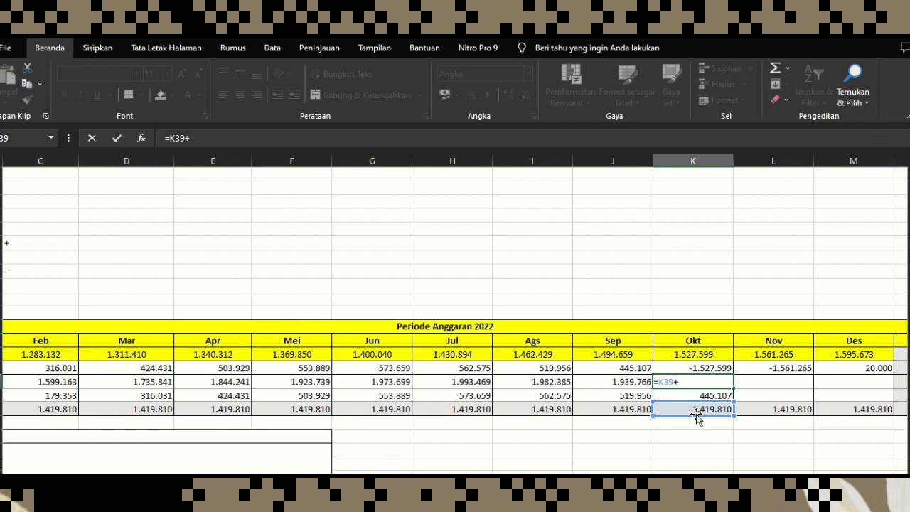
key("Return")
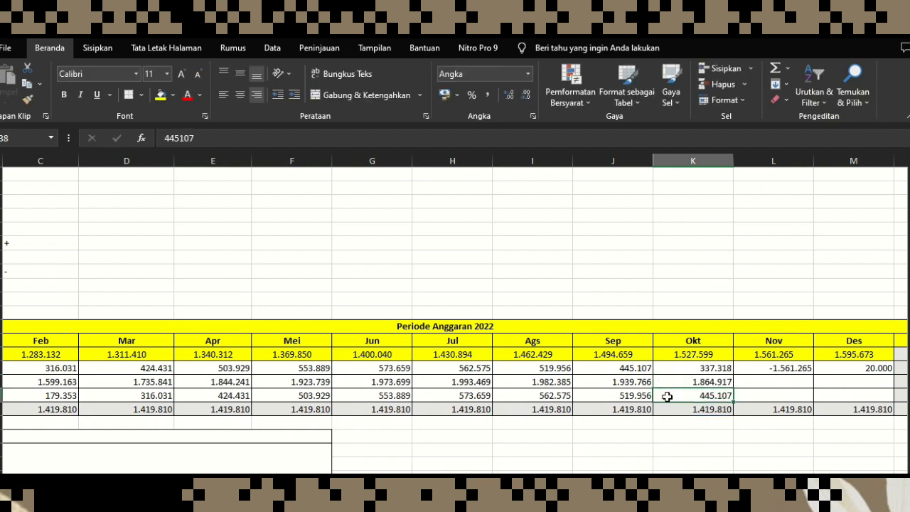
Copy October's Persediaan Akhir and paste it as a value into November's Persediaan Awal
scroll(706, 390, "right", 2)
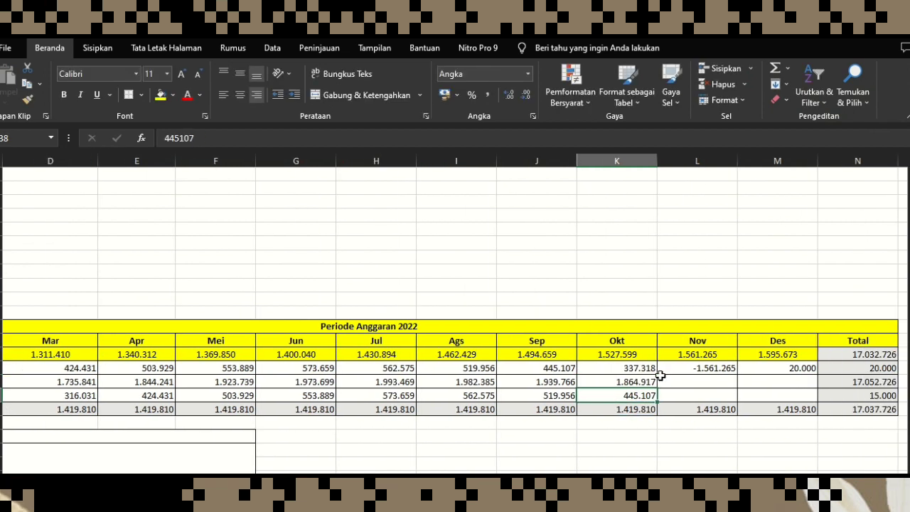
right_click(645, 368)
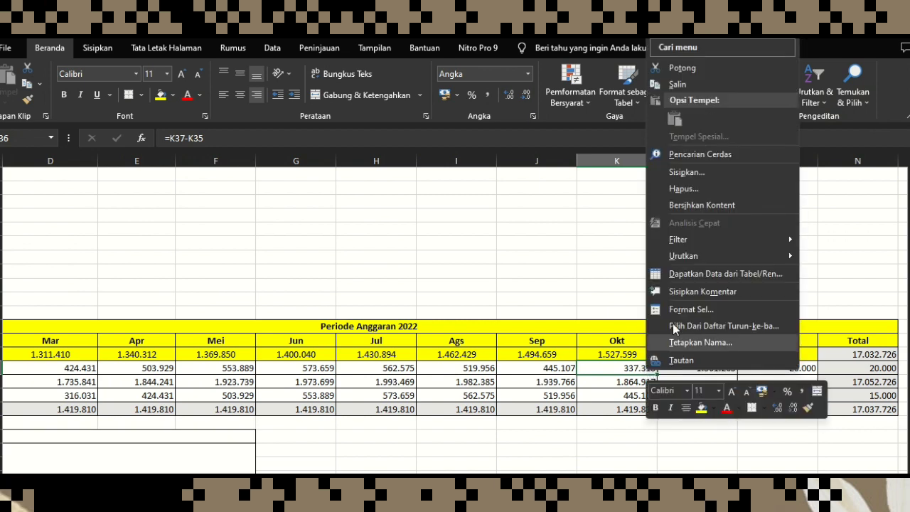
left_click(680, 84)
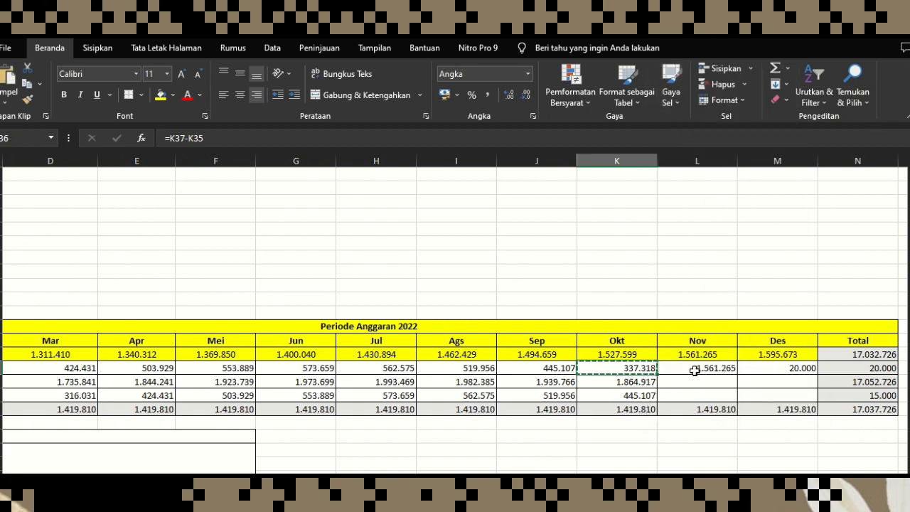
left_click(688, 398)
right_click(687, 399)
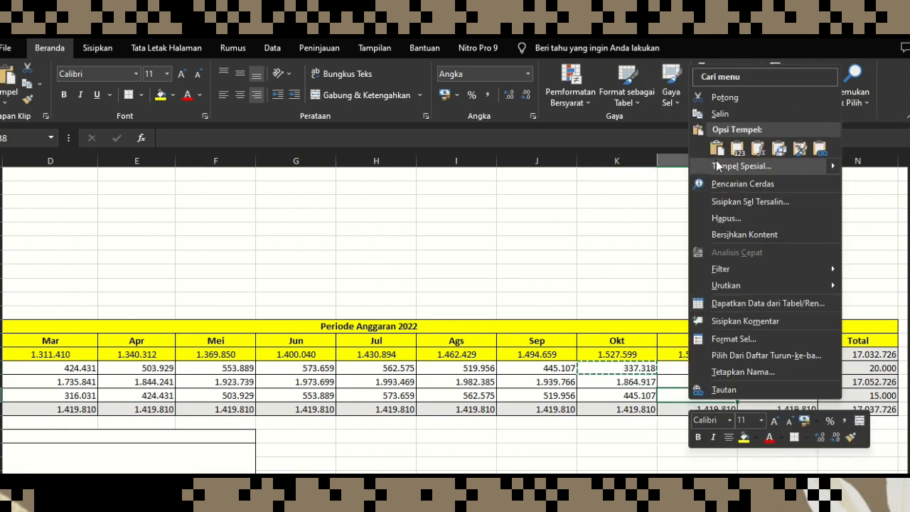
left_click(737, 148)
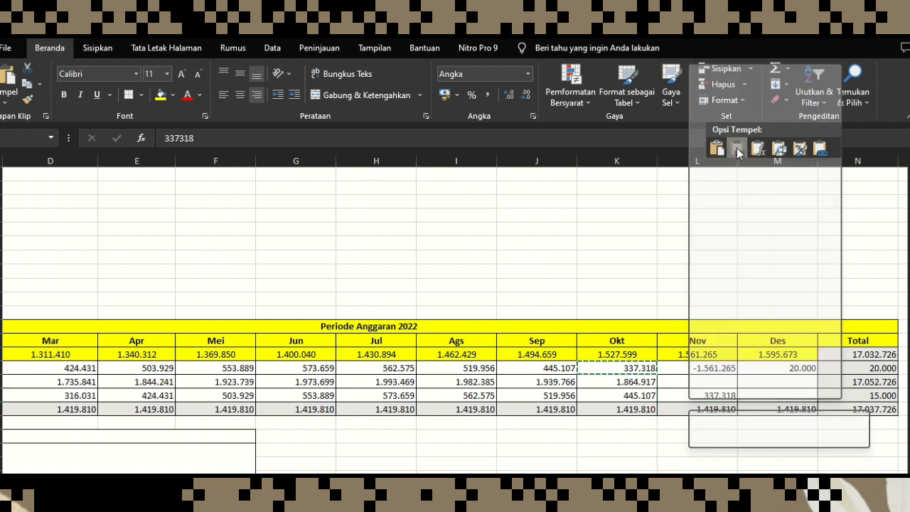
Enter the November Jumlah yang Tersedia formula =L39+L38, adding Anggaran Produksi and Persediaan Awal
left_click(697, 381)
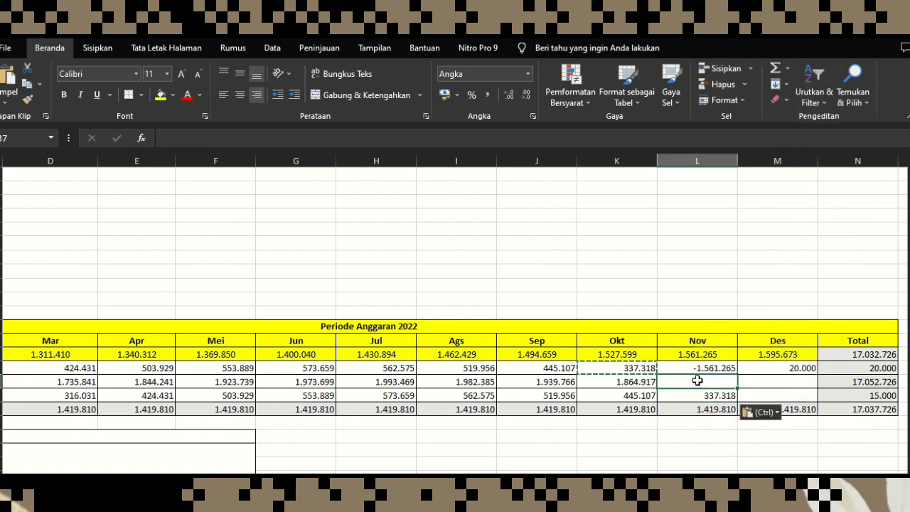
type("=")
left_click(692, 406)
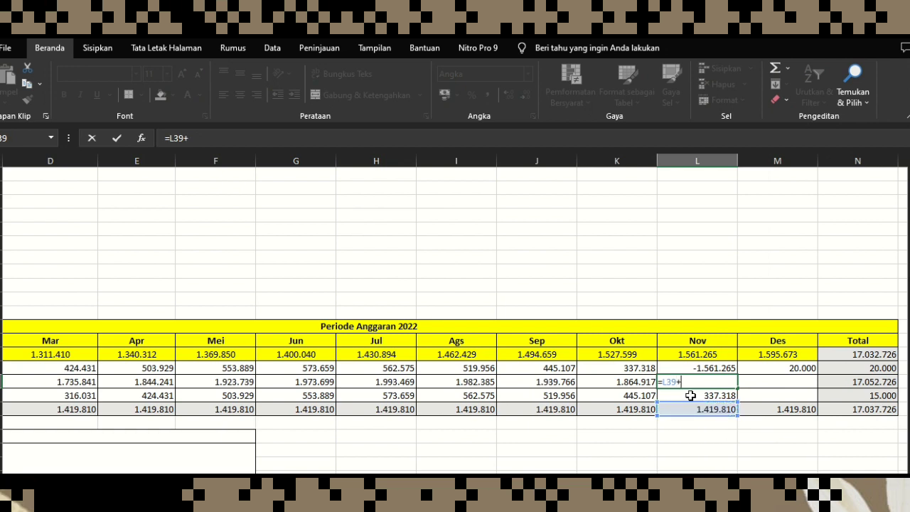
type("+")
left_click(690, 396)
key("Return")
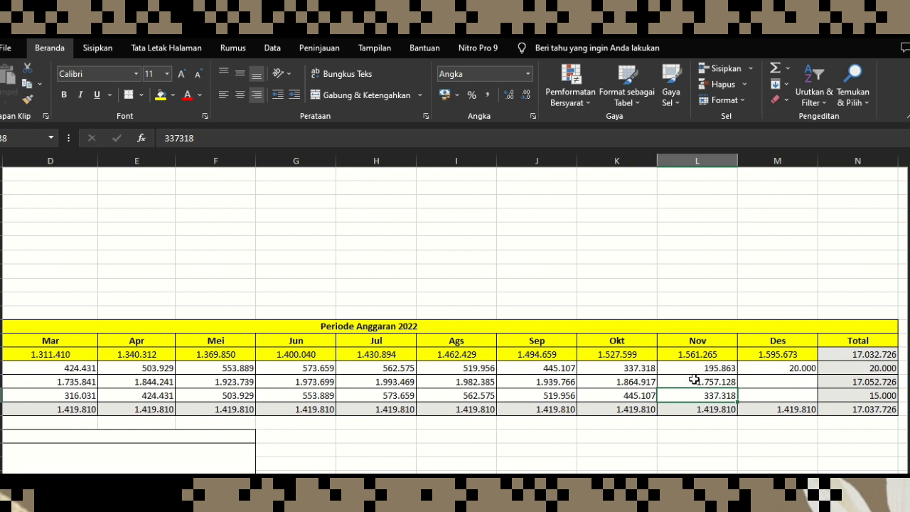
Copy November's Persediaan Akhir and paste it as a value into December's Persediaan Awal
left_click(617, 379)
left_click(732, 376)
right_click(732, 375)
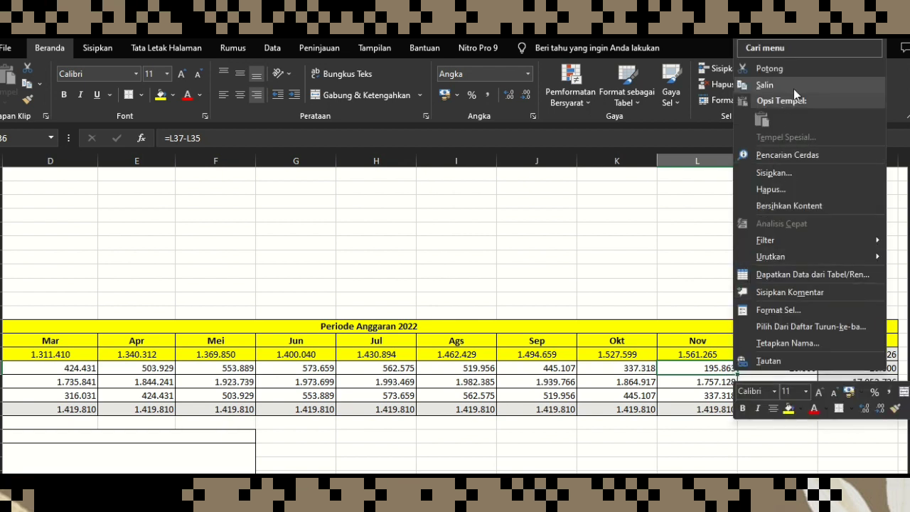
left_click(797, 84)
left_click(752, 390)
right_click(753, 391)
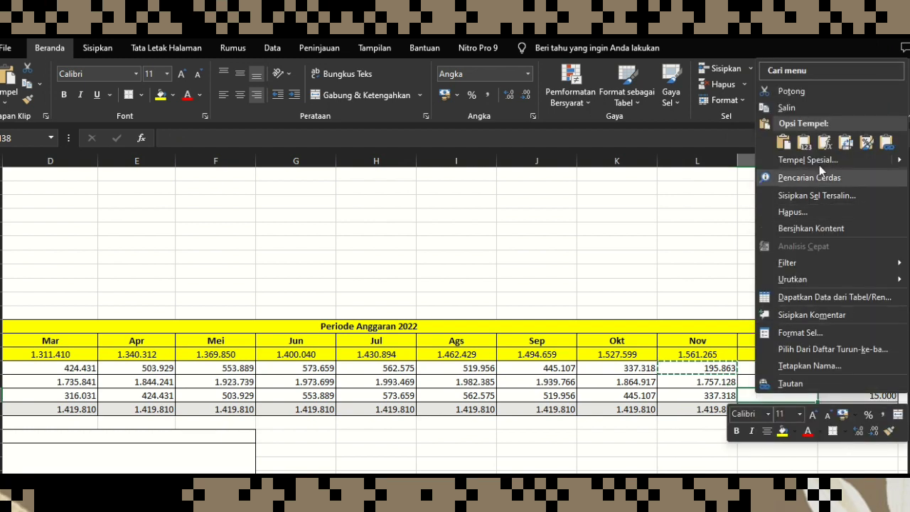
left_click(766, 144)
Enter the December Jumlah yang Tersedia formula =M39+M38, adding Anggaran Produksi and Persediaan Awal
left_click(748, 381)
type("=")
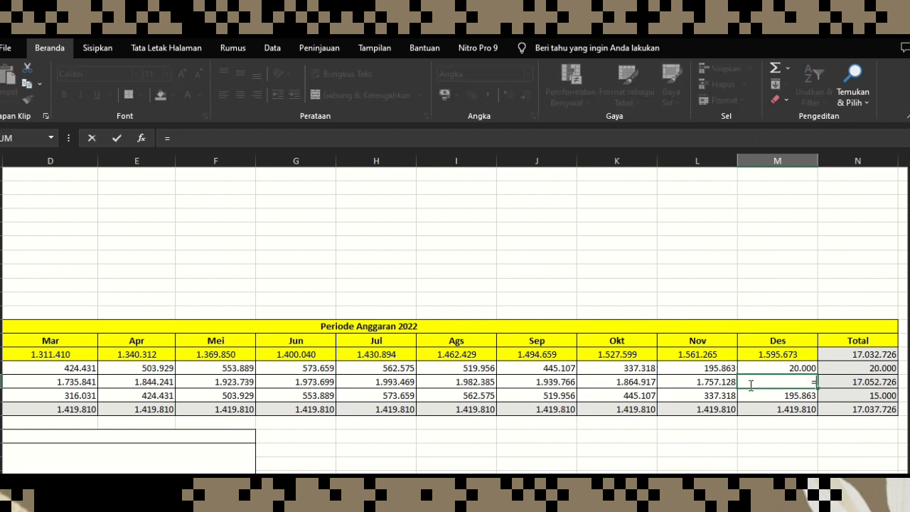
left_click(766, 410)
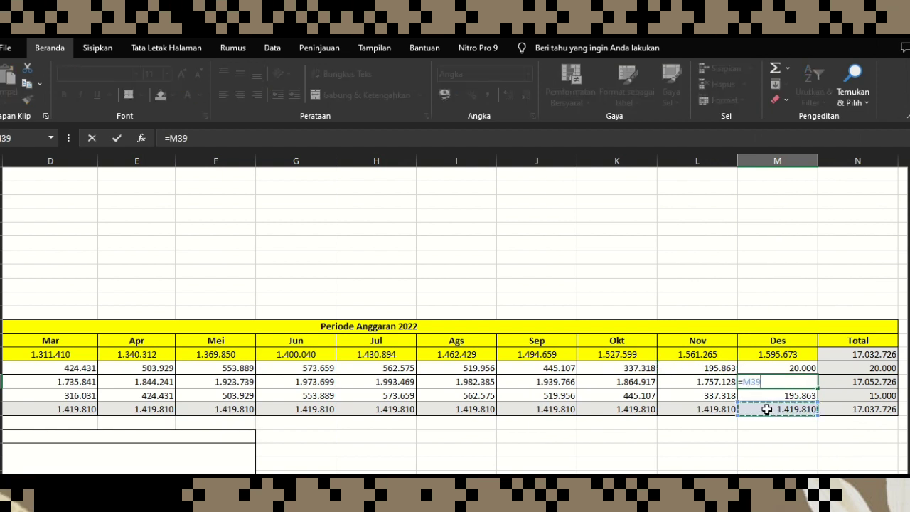
type("+")
left_click(775, 396)
key("Return")
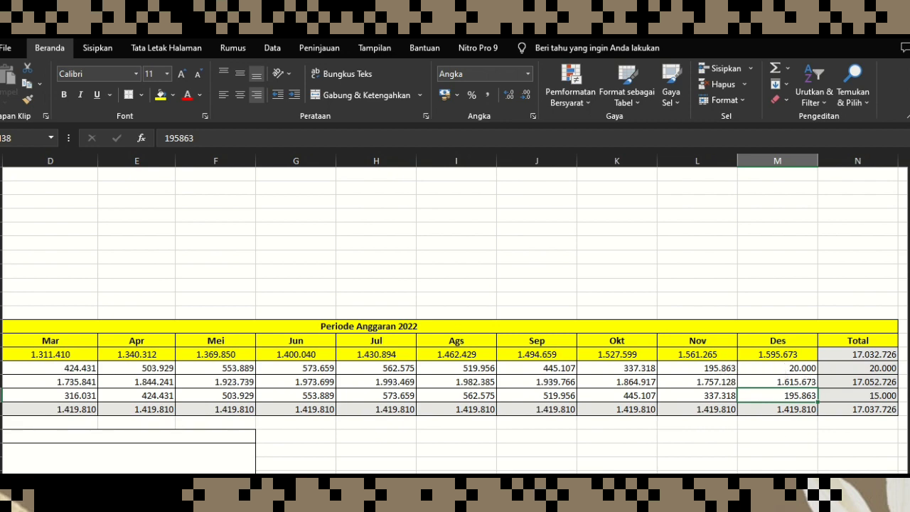
Check December's Persediaan Akhir and the Total column against the year-end inventory condition in the exercise text
scroll(686, 415, "up", 5)
scroll(579, 456, "left", 3)
scroll(579, 456, "up", 2)
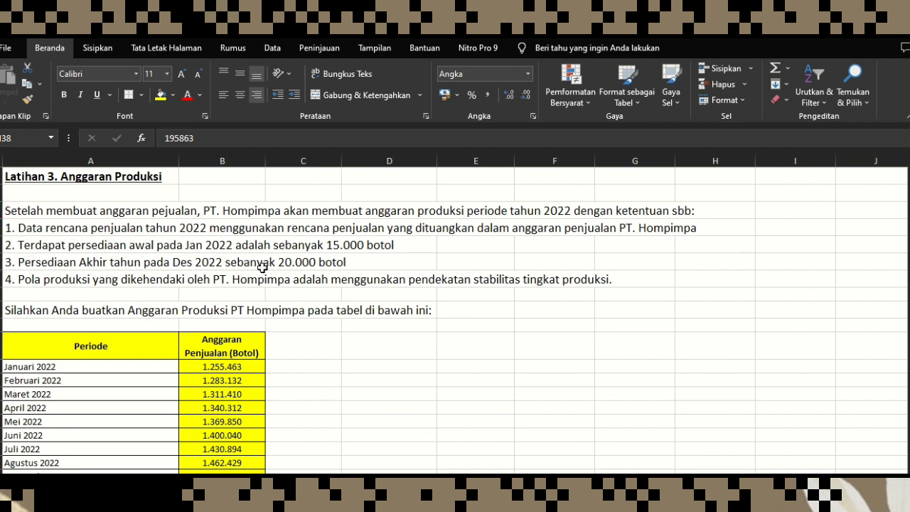
scroll(717, 422, "right", 3)
scroll(716, 422, "down", 5)
left_click(775, 330)
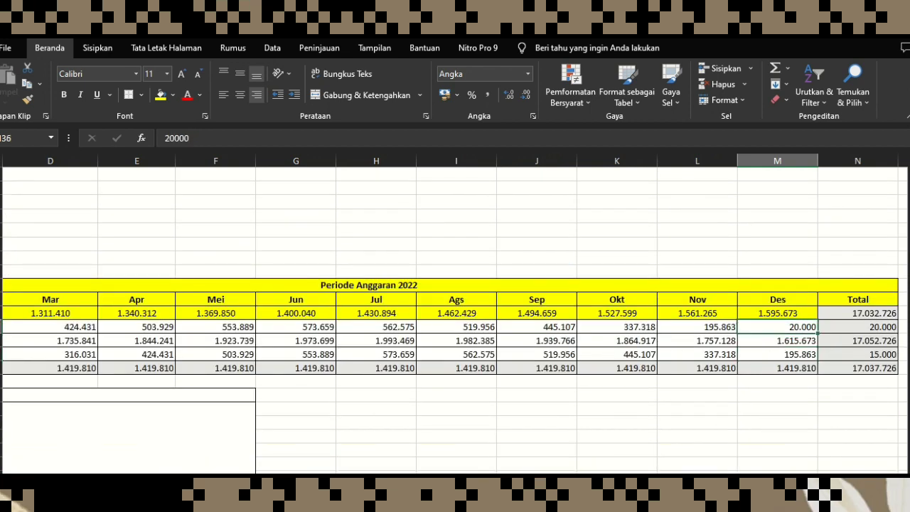
scroll(455, 313, "left", 3)
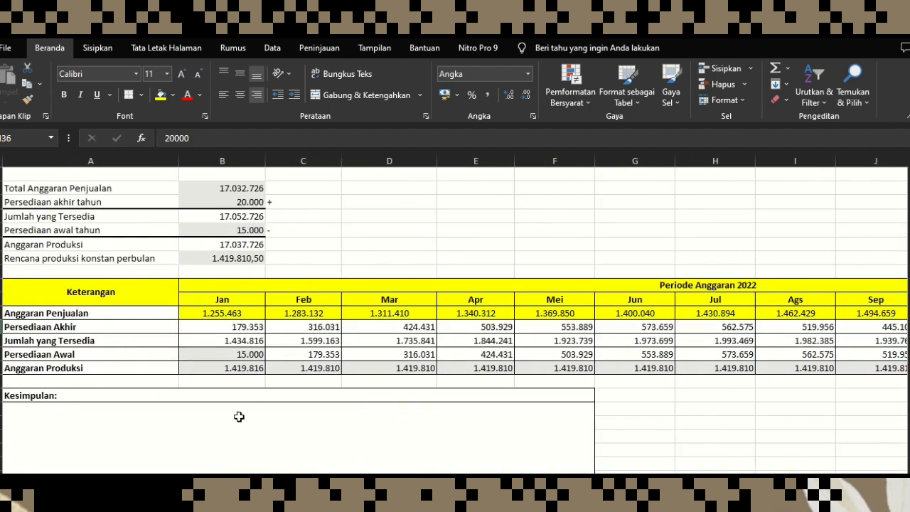
scroll(455, 320, "right", 3)
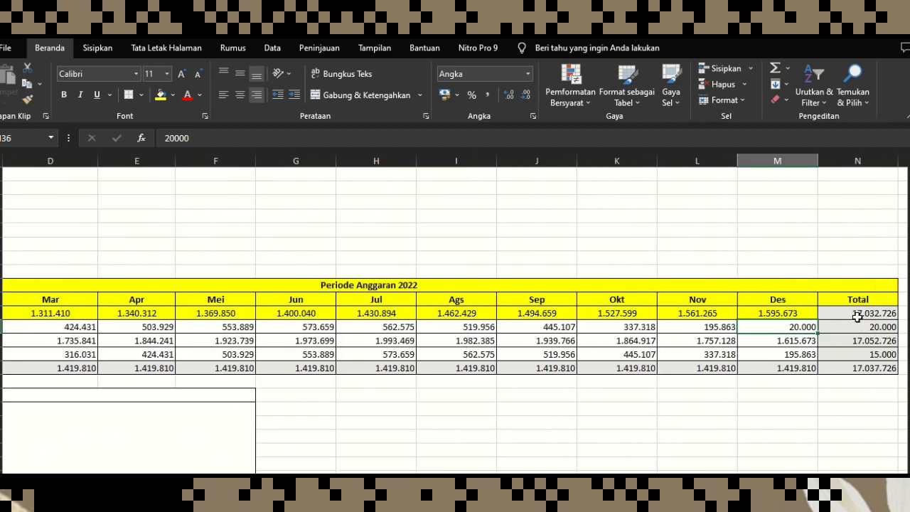
Review the monthly sales budget list and the annual production calculation above the completed table
scroll(348, 398, "left", 3)
scroll(349, 398, "up", 1)
scroll(349, 398, "down", 2)
scroll(308, 352, "up", 5)
scroll(308, 352, "up", 6)
scroll(155, 305, "down", 9)
scroll(185, 260, "up", 6)
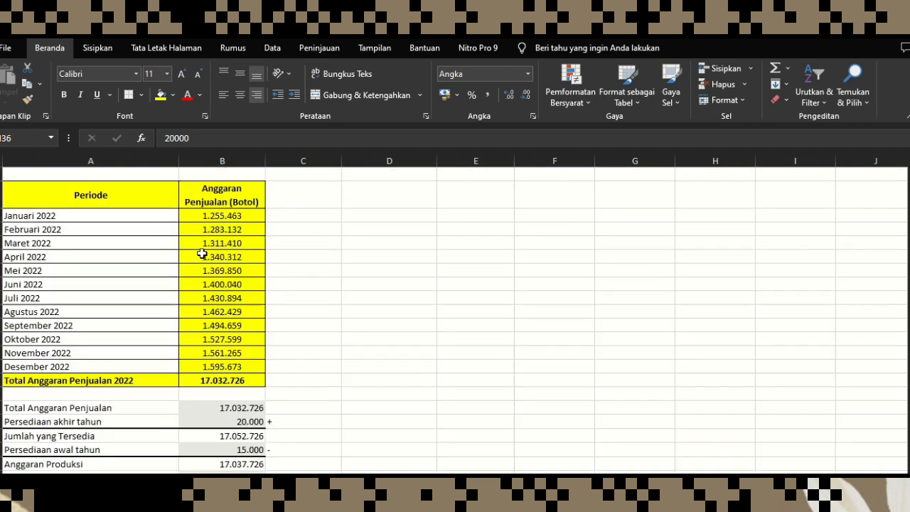
scroll(216, 263, "down", 7)
scroll(216, 264, "up", 5)
scroll(216, 264, "up", 4)
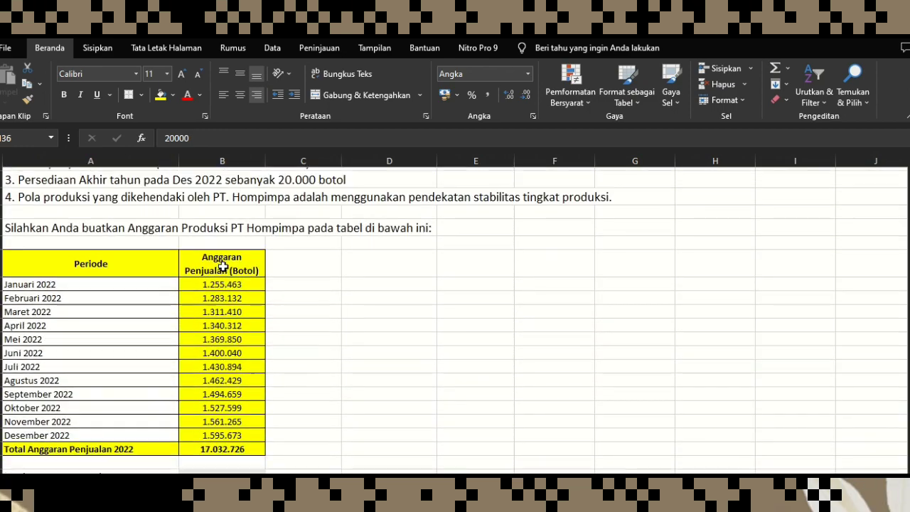
scroll(254, 323, "down", 9)
scroll(341, 417, "down", 2)
scroll(121, 313, "up", 1)
scroll(127, 320, "up", 1)
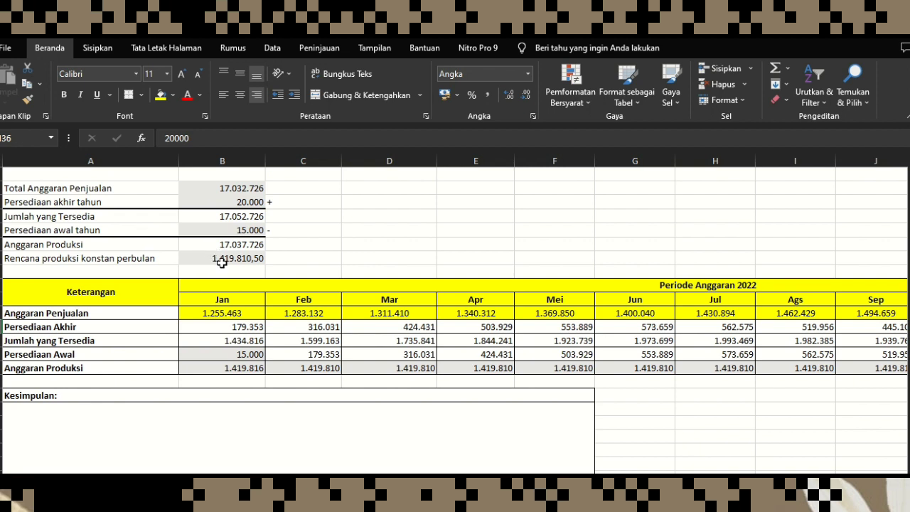
Examine the total Anggaran Produksi in the table and look back over the exercise conditions at the start of the sheet
scroll(867, 391, "right", 3)
left_click(855, 367)
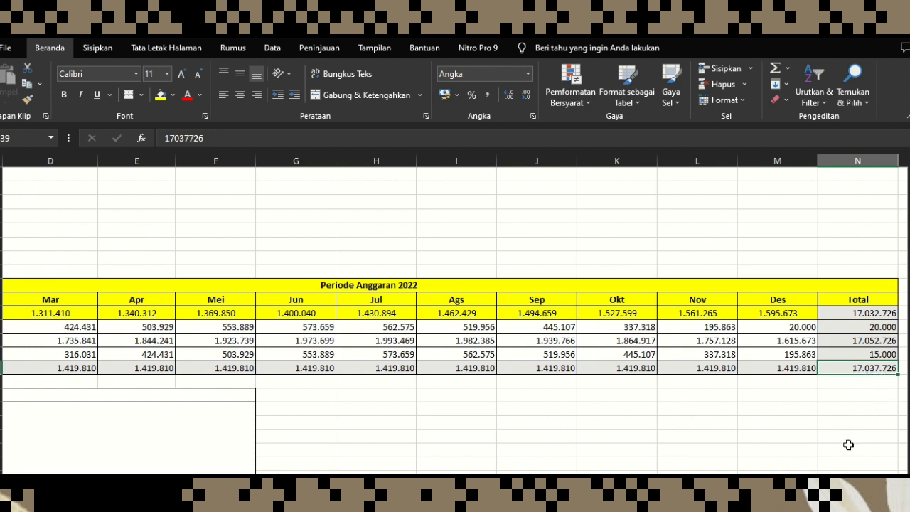
scroll(461, 420, "left", 3)
scroll(433, 400, "down", 2)
scroll(432, 400, "up", 3)
scroll(432, 400, "up", 1)
scroll(432, 400, "up", 1)
scroll(415, 347, "down", 3)
scroll(415, 412, "down", 2)
scroll(349, 414, "up", 7)
scroll(334, 414, "up", 5)
scroll(455, 319, "right", 3)
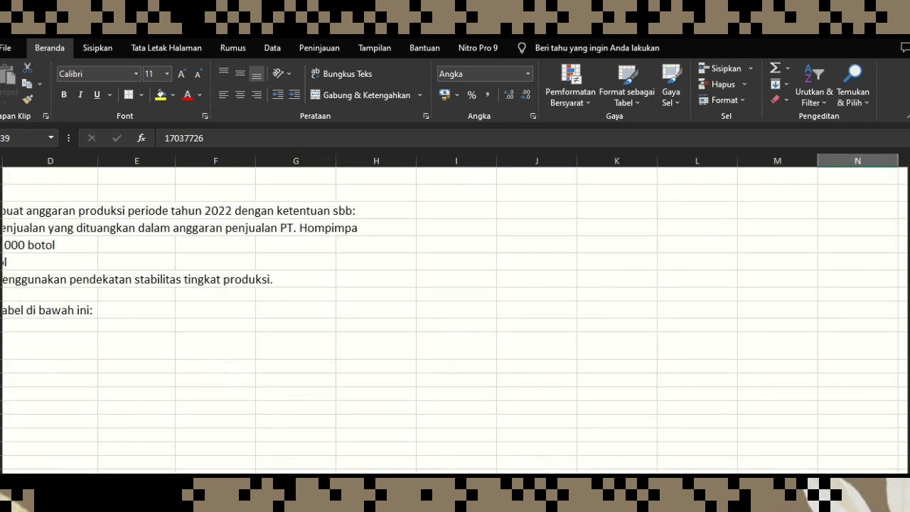
scroll(569, 434, "left", 3)
scroll(545, 405, "down", 7)
scroll(414, 367, "down", 1)
scroll(360, 385, "up", 1)
scroll(360, 385, "up", 6)
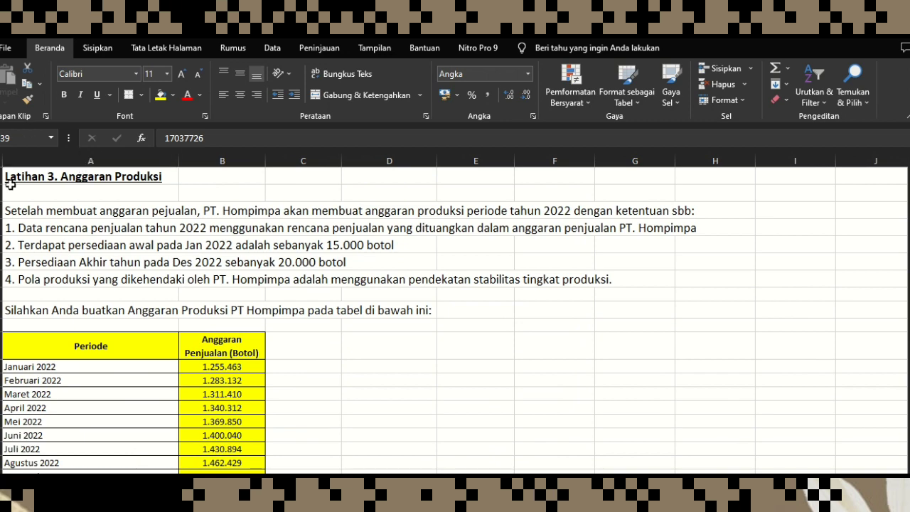
Review the annual production calculation and the completed monthly Anggaran Produksi table below the exercise conditions
scroll(526, 390, "down", 10)
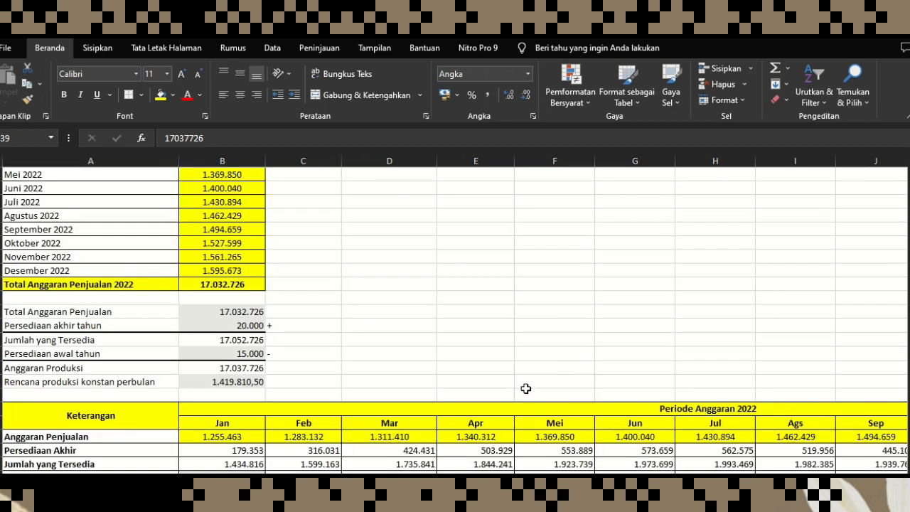
scroll(525, 390, "up", 3)
scroll(455, 312, "right", 3)
scroll(298, 381, "left", 3)
scroll(284, 387, "up", 5)
scroll(114, 444, "down", 9)
scroll(455, 319, "up", 2)
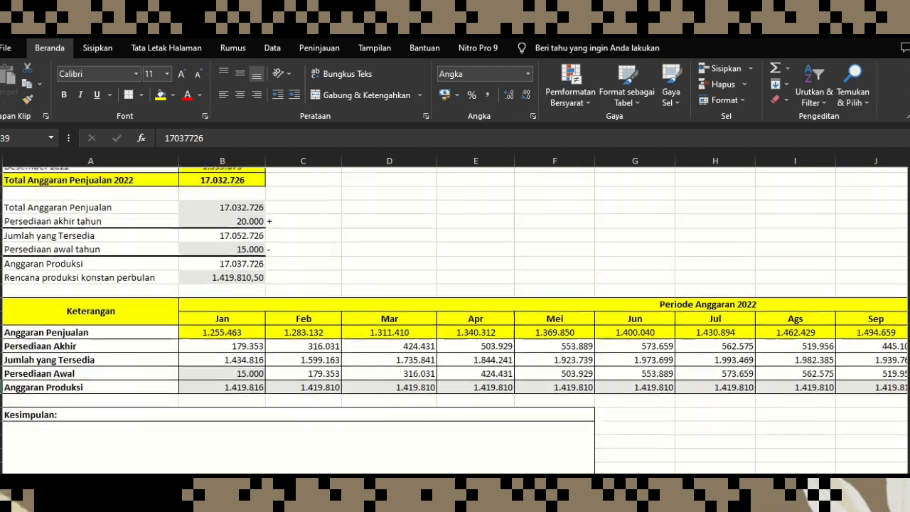
scroll(455, 320, "right", 3)
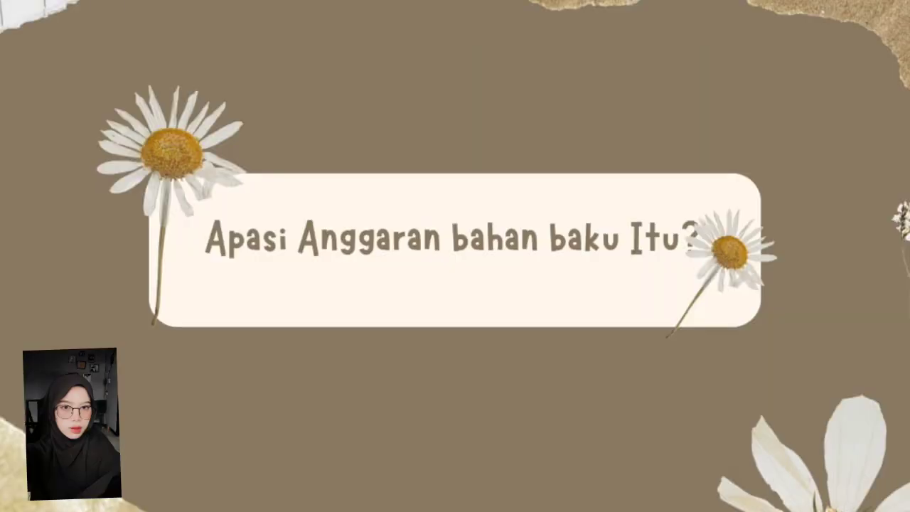
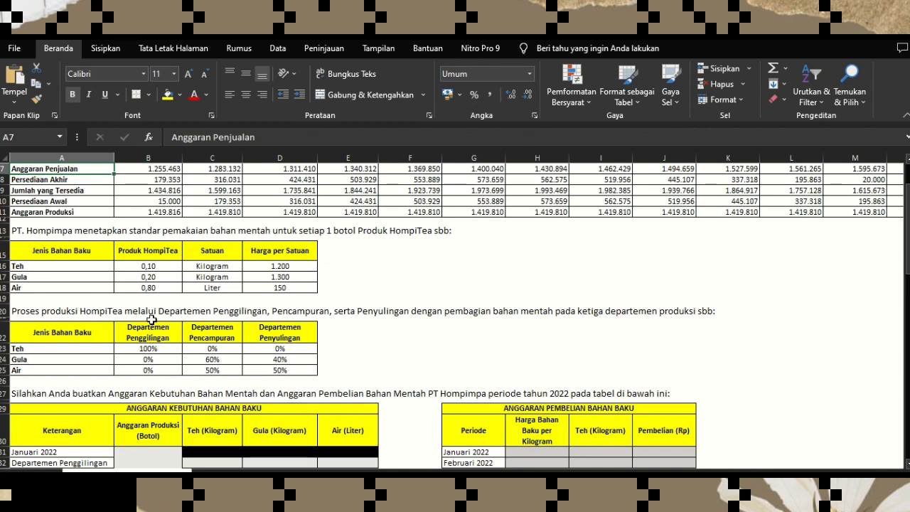
Examine the Latihan 4 raw-material standards, the department percentage split, and the empty Anggaran Kebutuhan and Anggaran Pembelian Bahan Baku tables
scroll(50, 327, "down", 1)
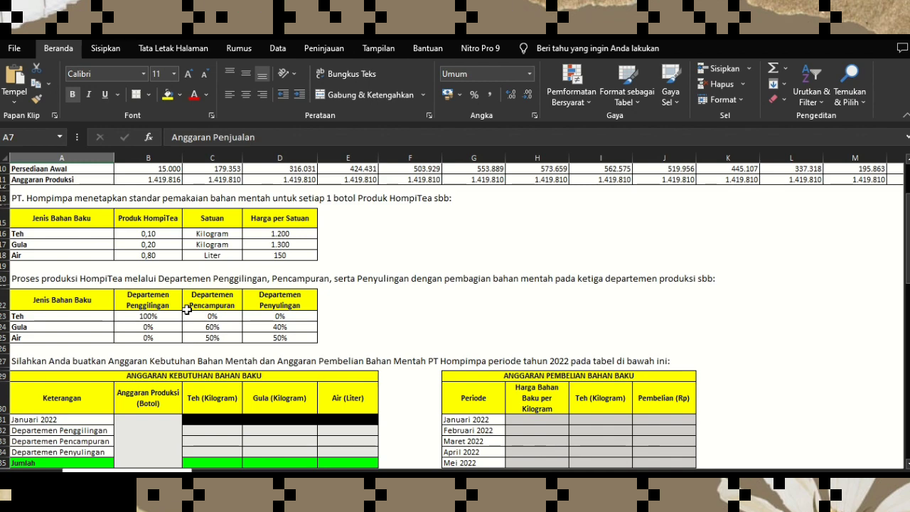
scroll(338, 304, "down", 2)
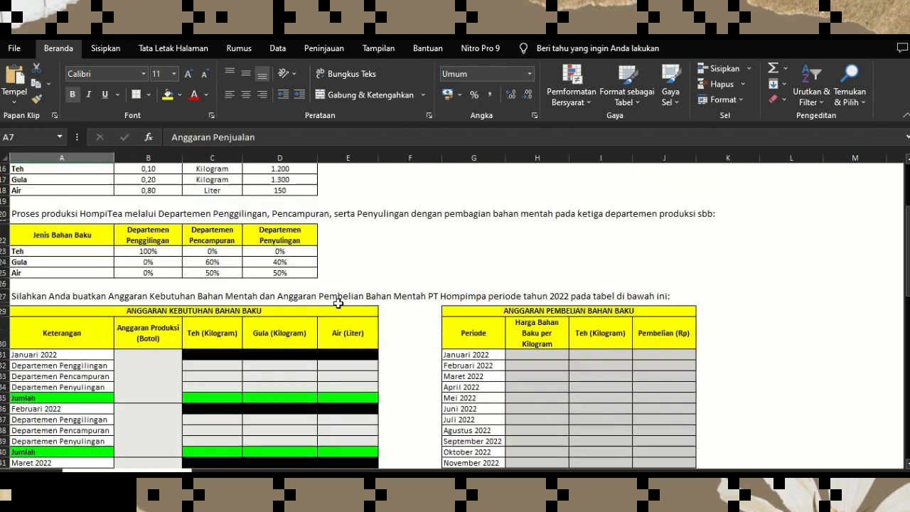
scroll(341, 304, "up", 2)
scroll(342, 304, "up", 3)
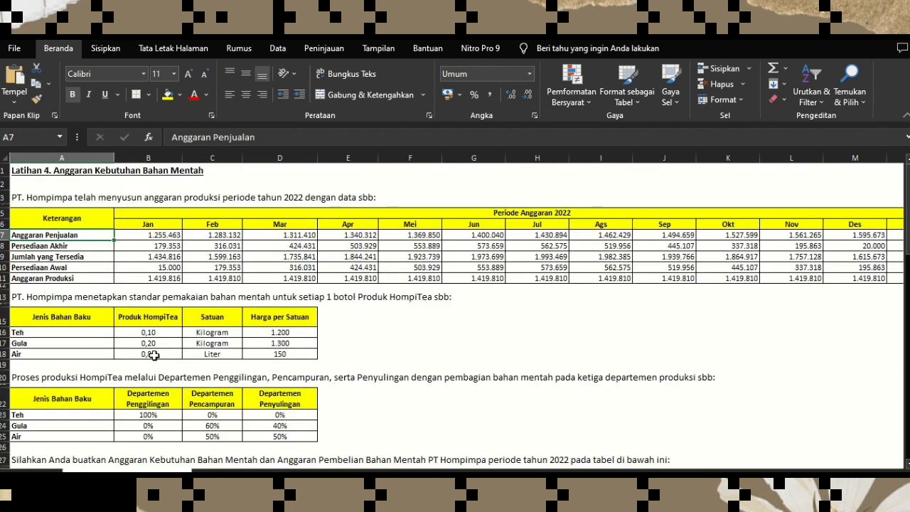
scroll(329, 287, "down", 3)
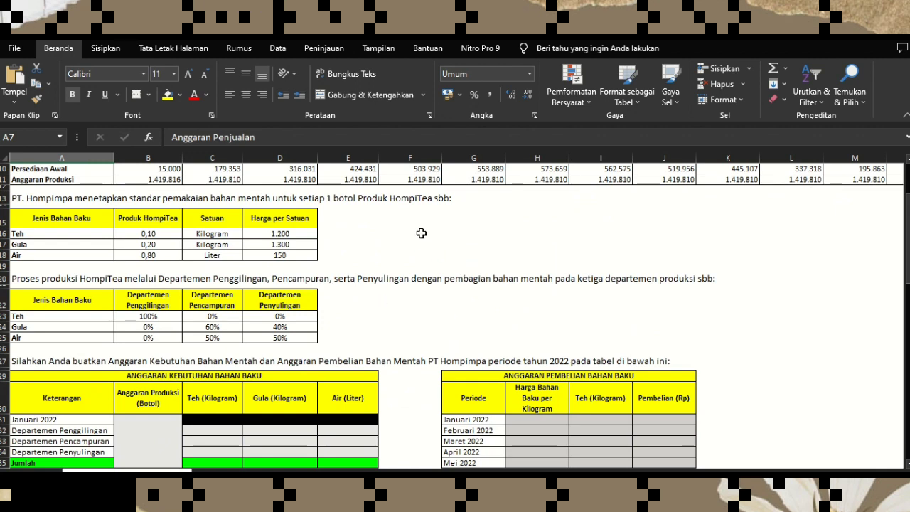
scroll(407, 234, "down", 1)
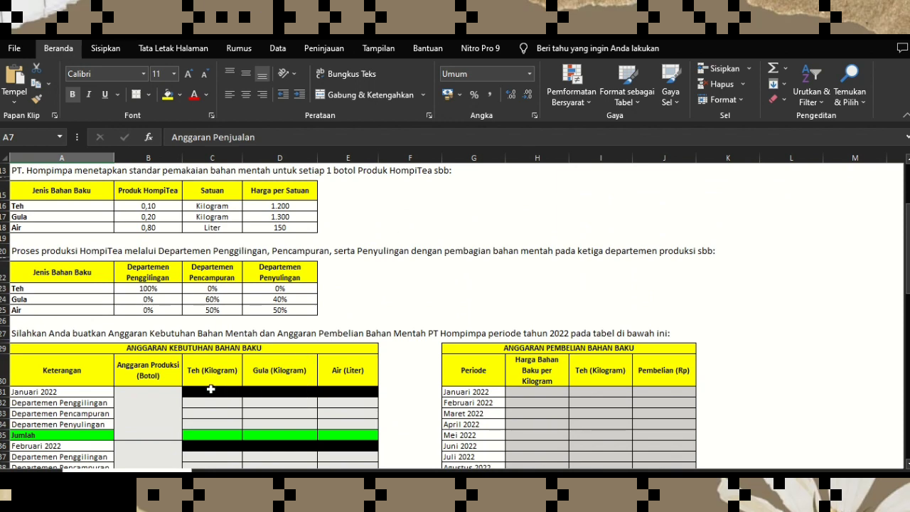
scroll(196, 369, "down", 1)
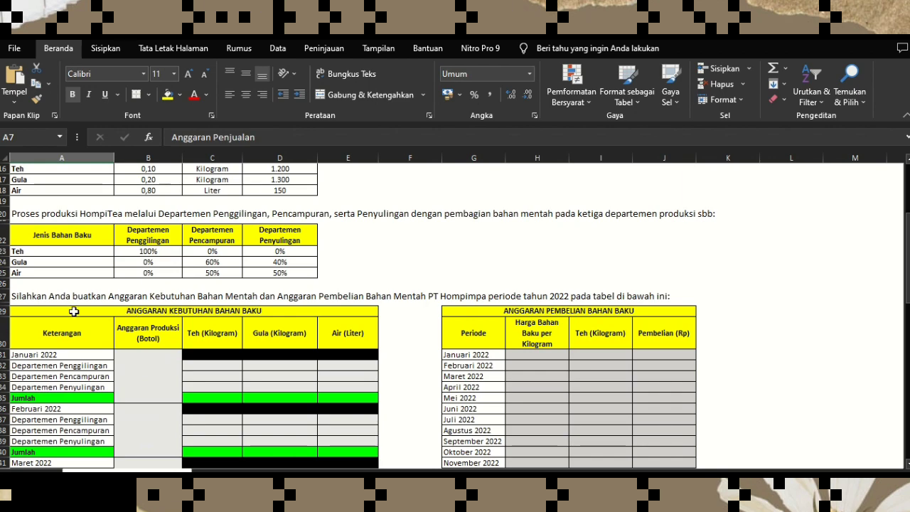
scroll(105, 327, "down", 2)
left_click_drag(39, 250, 341, 433)
left_click_drag(501, 271, 628, 445)
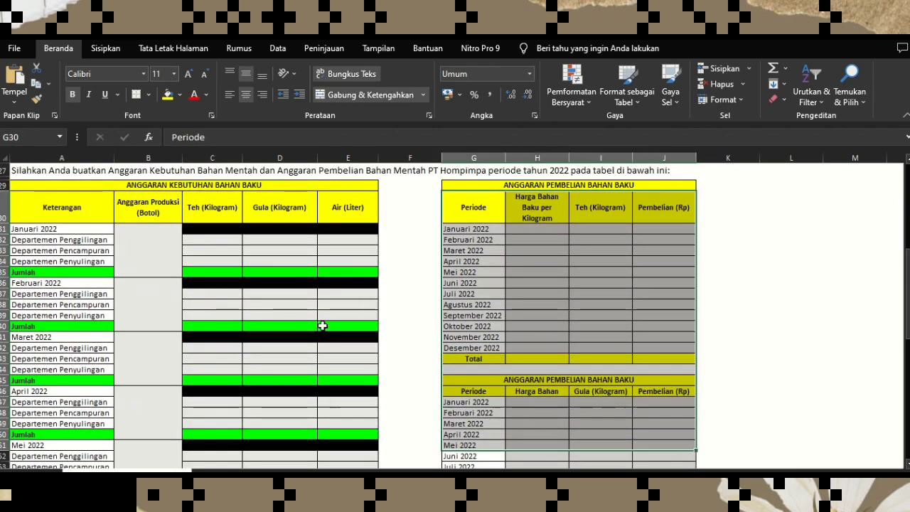
Copy January's Anggaran Produksi from B11 and paste it as the value 1419816 into the Januari 2022 production cell B31
scroll(142, 364, "up", 2)
left_click(144, 354)
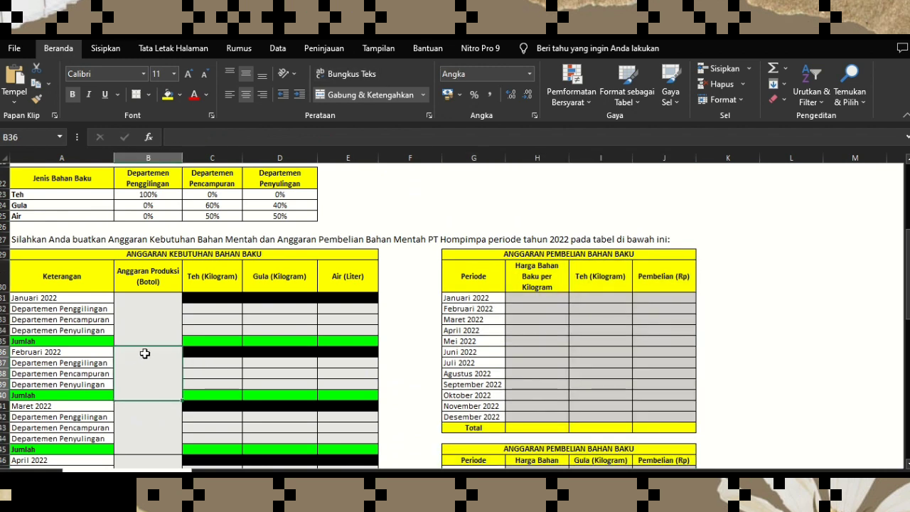
left_click(144, 310)
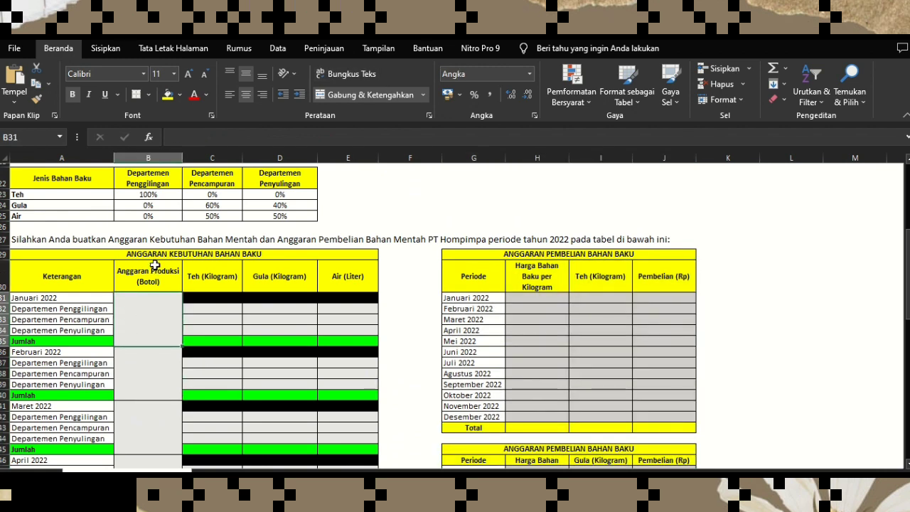
scroll(132, 325, "up", 7)
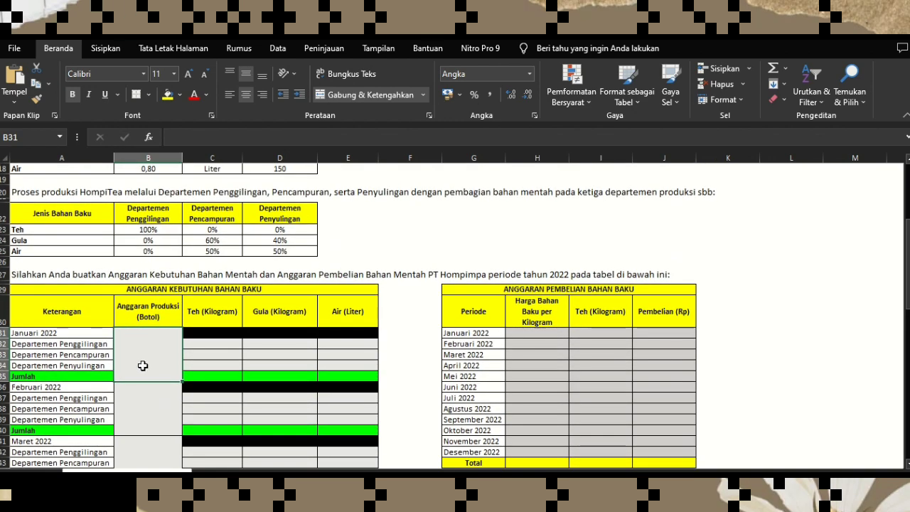
scroll(142, 364, "up", 1)
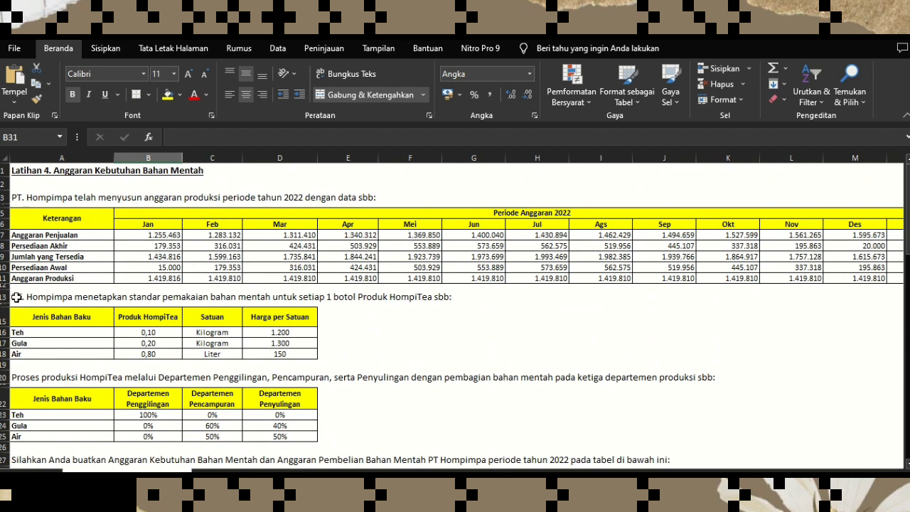
scroll(175, 282, "down", 1)
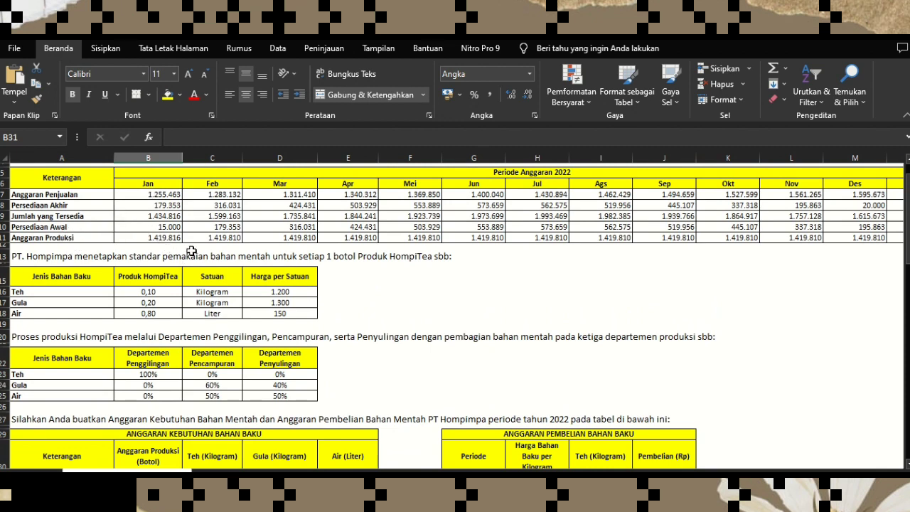
left_click(167, 242)
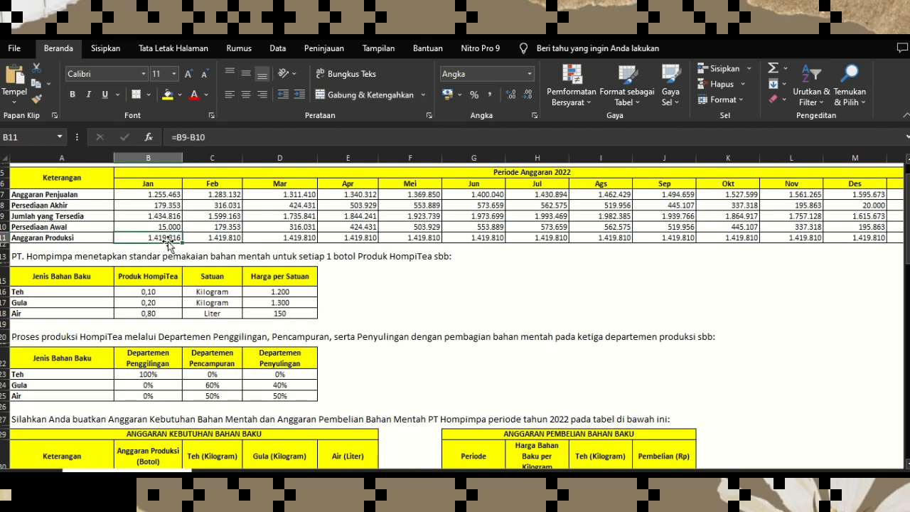
right_click(157, 240)
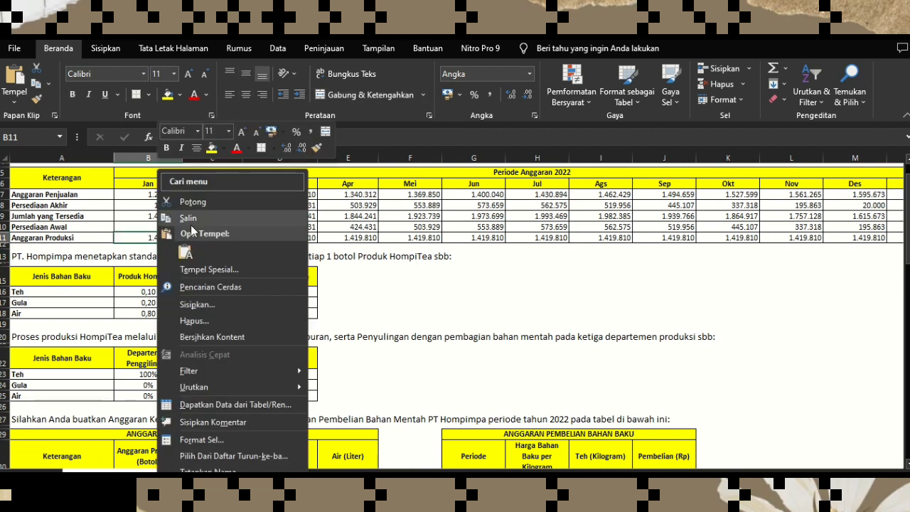
key("Escape")
scroll(122, 314, "down", 6)
left_click(122, 315)
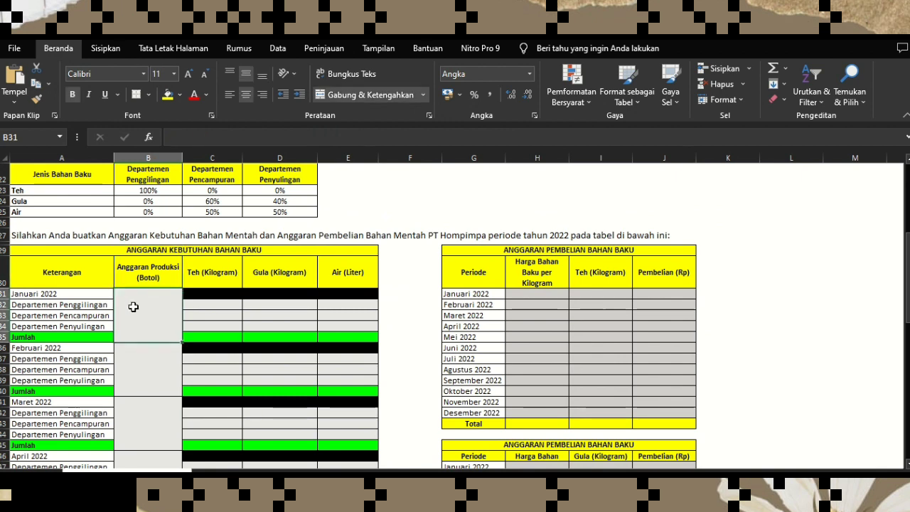
left_click(14, 78)
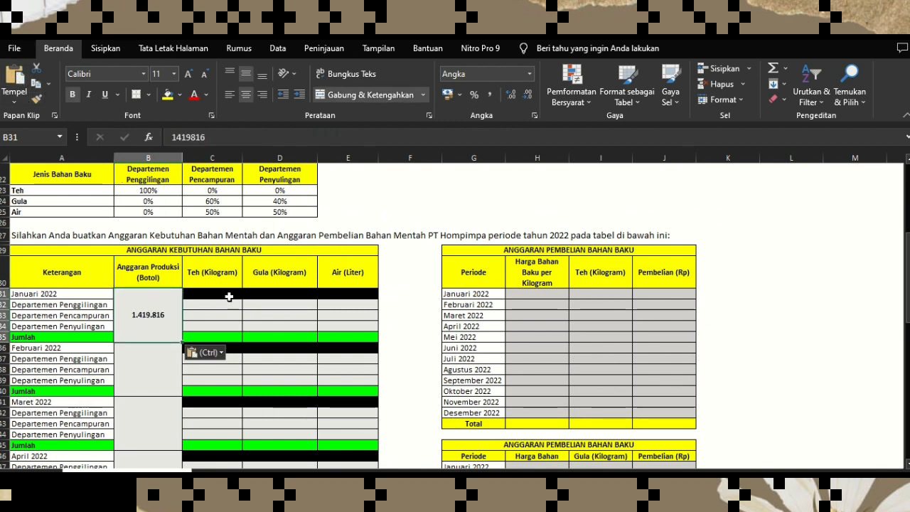
Copy February's Anggaran Produksi, 1419810, from C11 into the Februari 2022 production cell B36
scroll(166, 340, "up", 7)
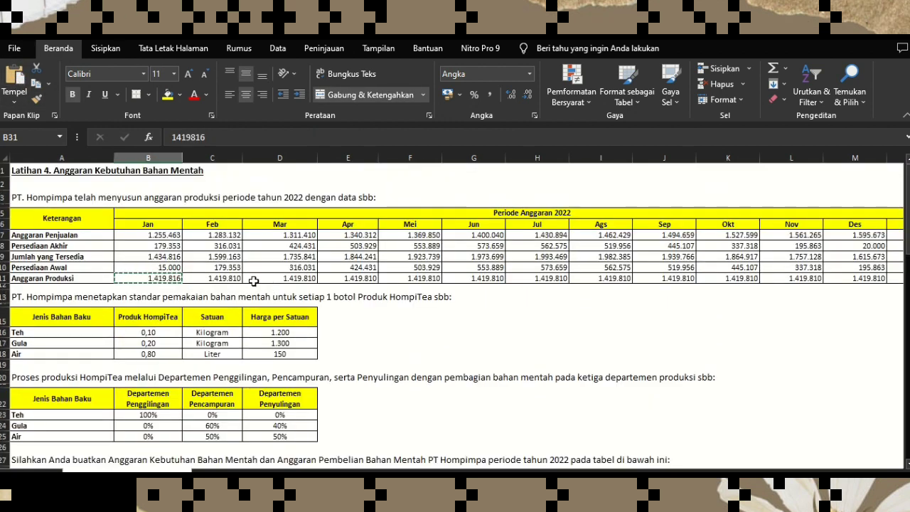
left_click(212, 278)
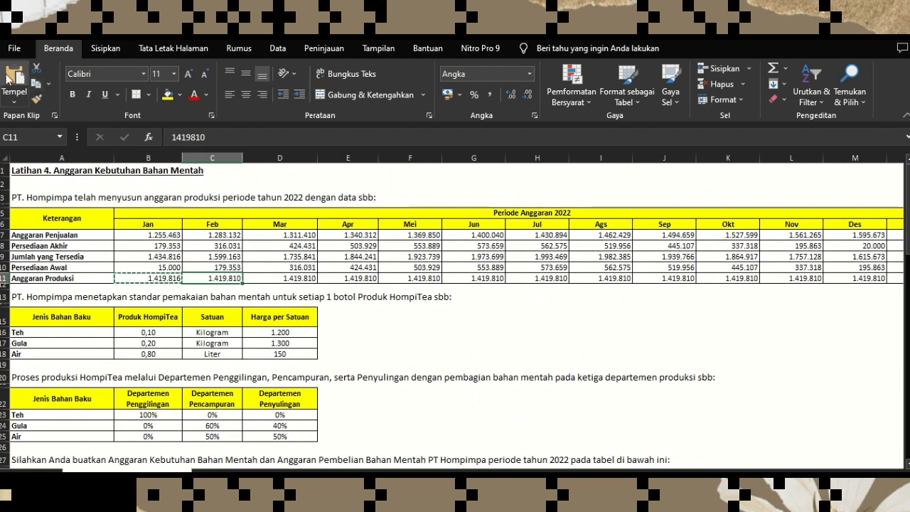
left_click(35, 83)
scroll(241, 337, "down", 7)
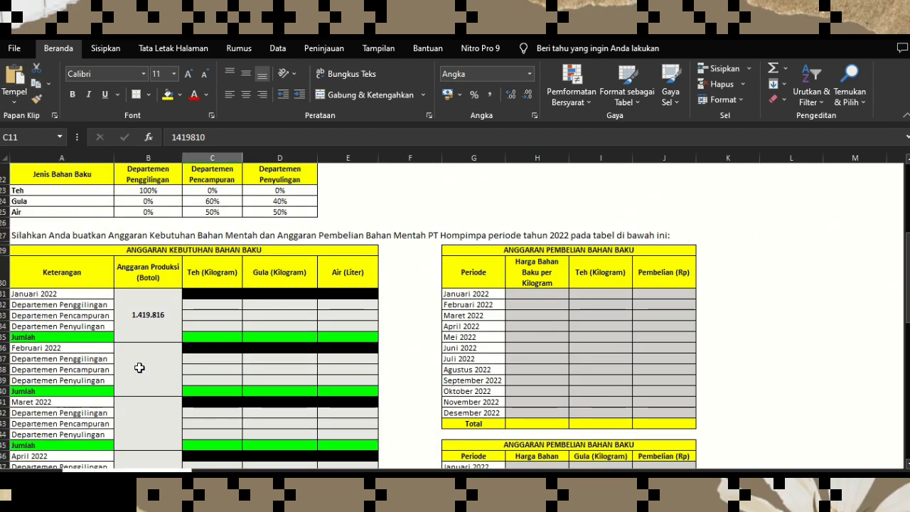
left_click(139, 368)
left_click(20, 83)
scroll(206, 282, "down", 3)
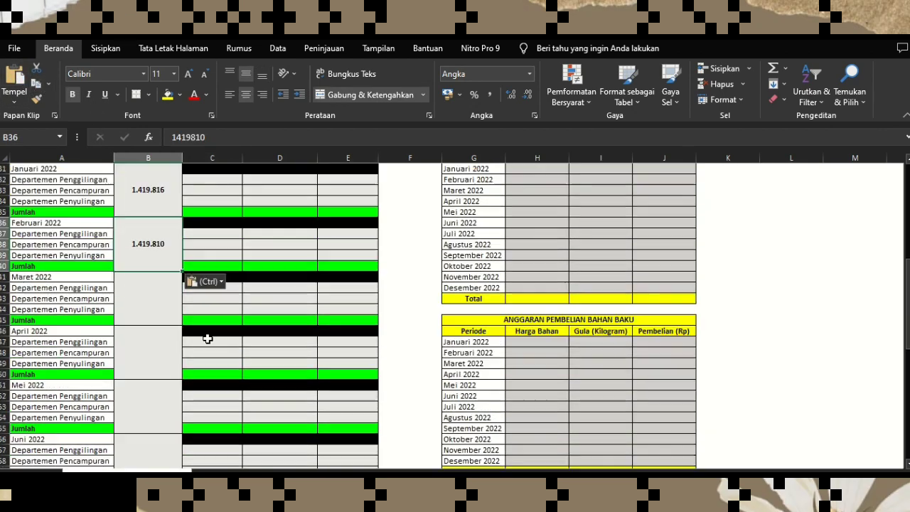
Fill February's Anggaran Produksi value from B36 through Desember 2022, copying the cell instead of continuing a series
scroll(201, 250, "up", 9)
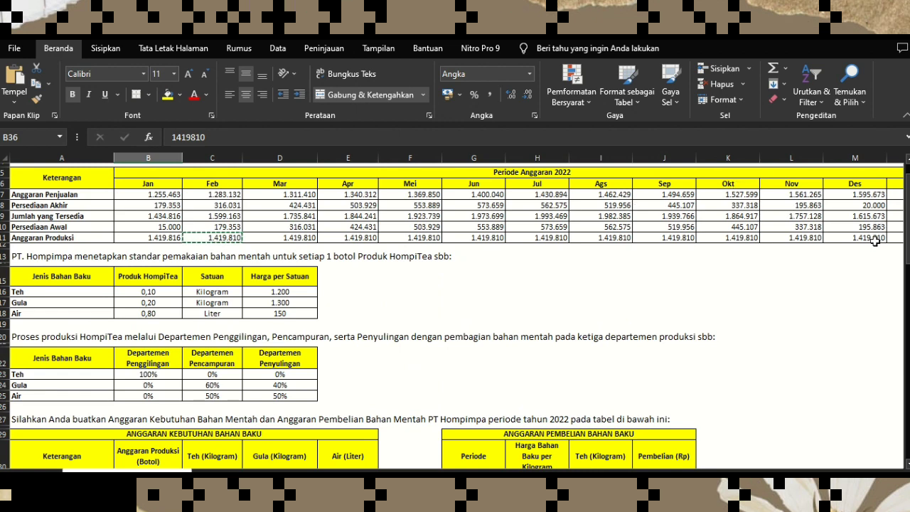
scroll(185, 256, "down", 9)
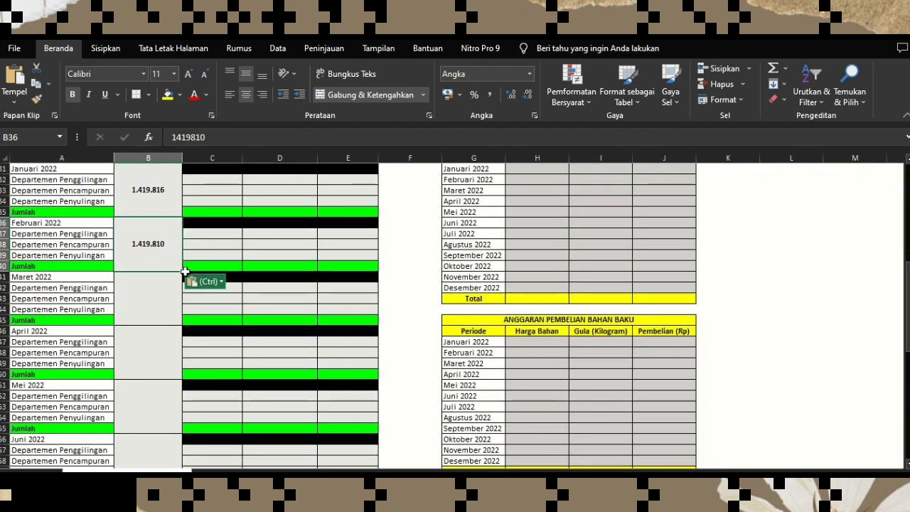
left_click_drag(180, 270, 167, 420)
left_click(192, 451)
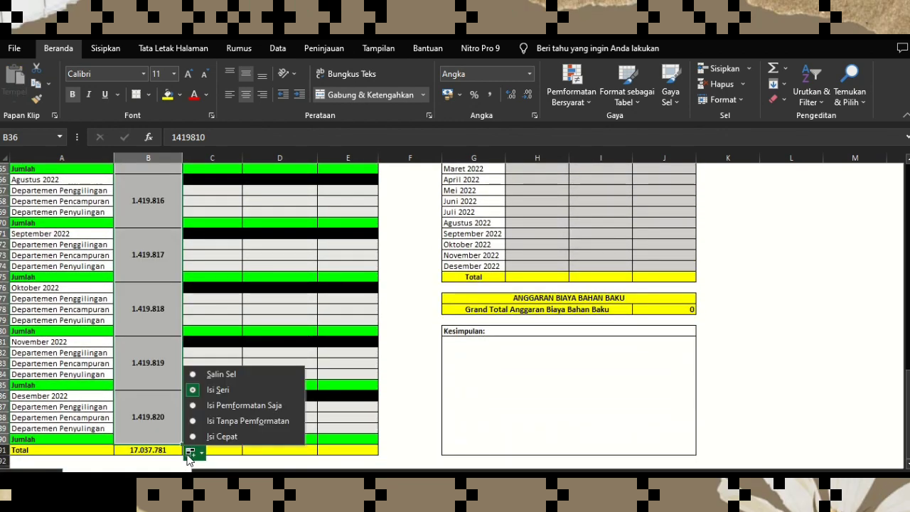
left_click(216, 375)
scroll(203, 349, "down", 10)
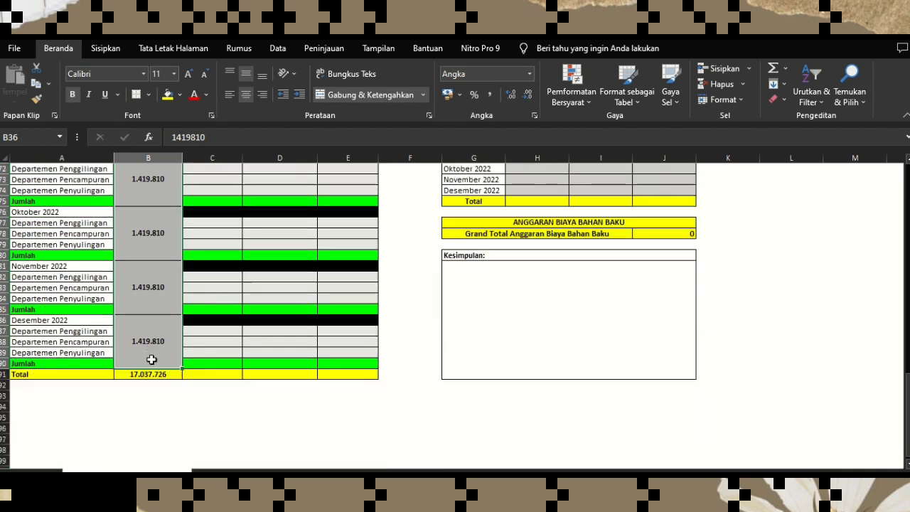
Check the Anggaran Produksi total in B91 against the monthly production values from Januari to Desember 2022
left_click(167, 387)
left_click(165, 375)
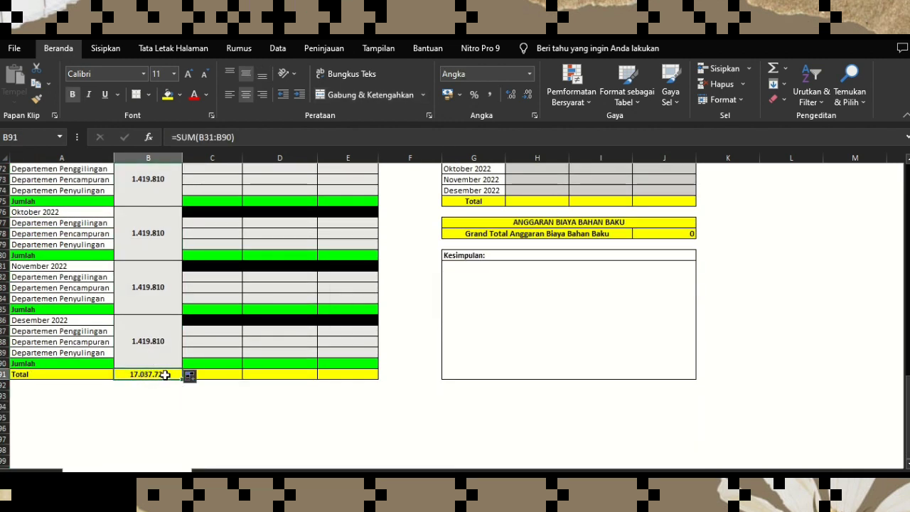
scroll(165, 374, "up", 3)
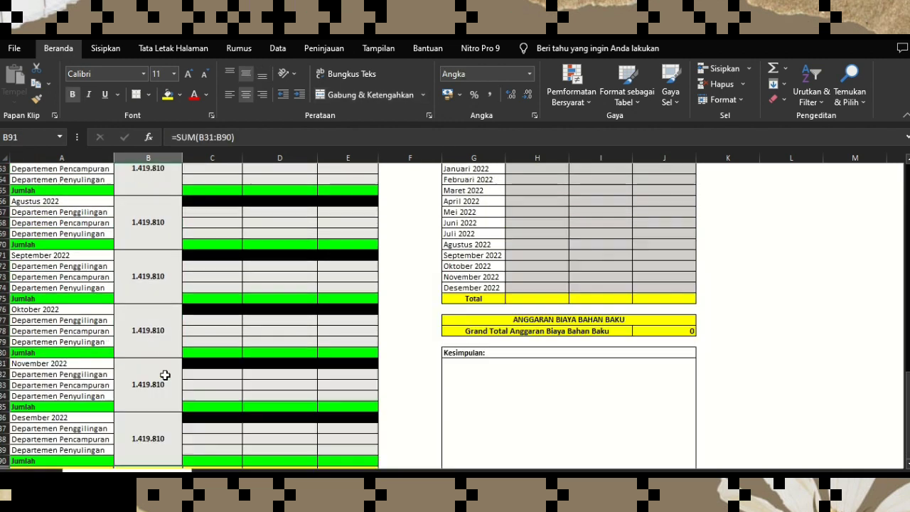
scroll(165, 374, "up", 9)
scroll(170, 284, "down", 17)
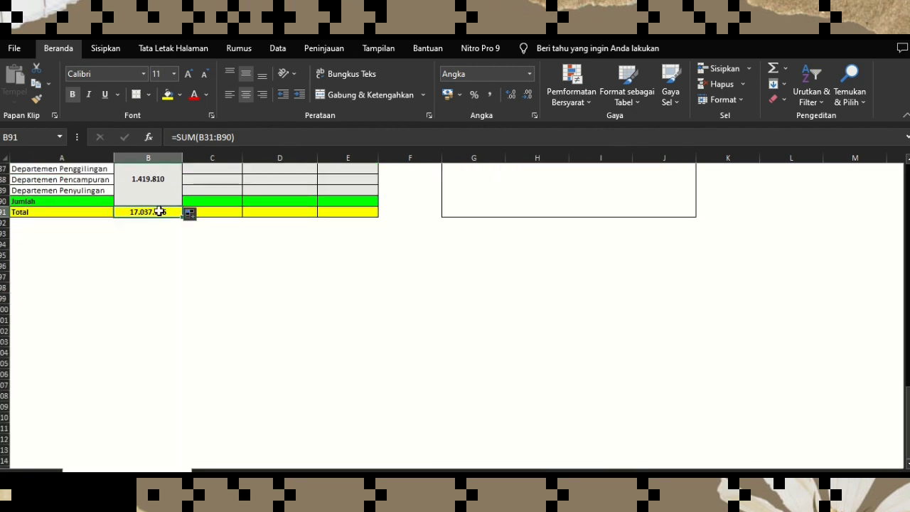
scroll(149, 212, "up", 4)
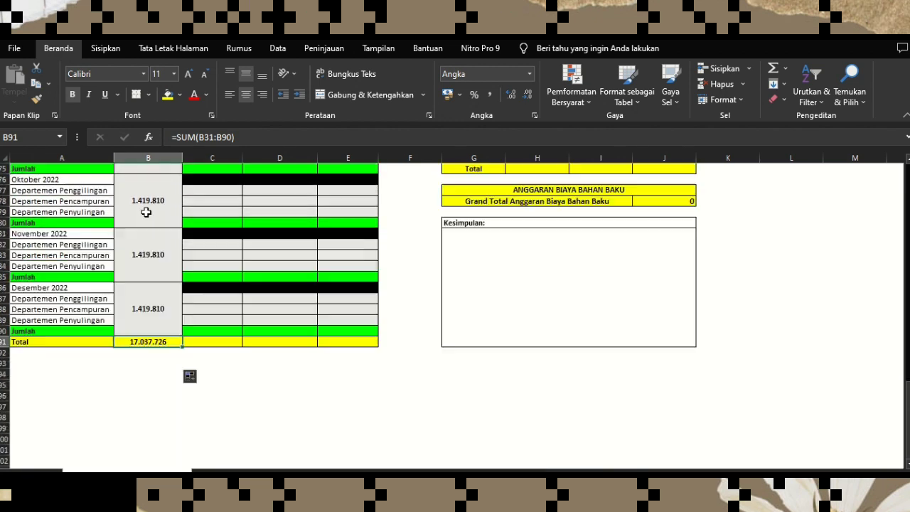
scroll(146, 212, "up", 10)
scroll(166, 283, "down", 8)
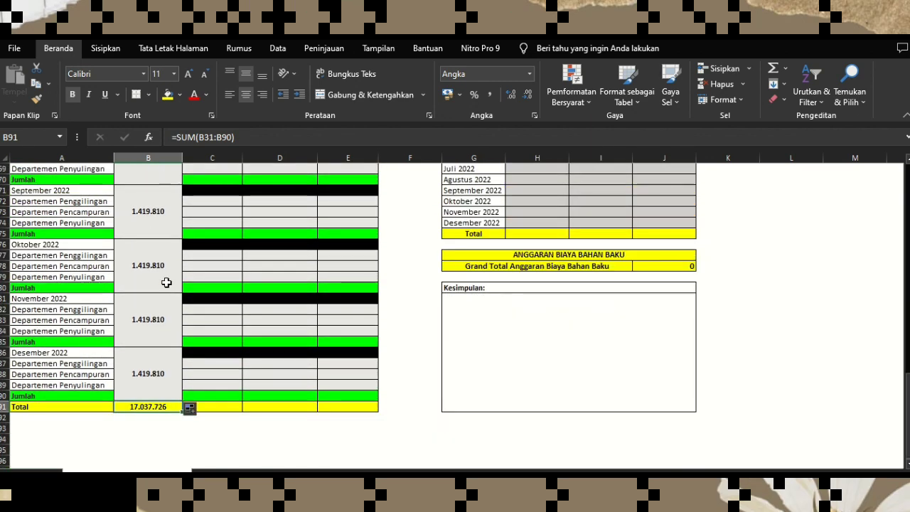
scroll(166, 282, "down", 2)
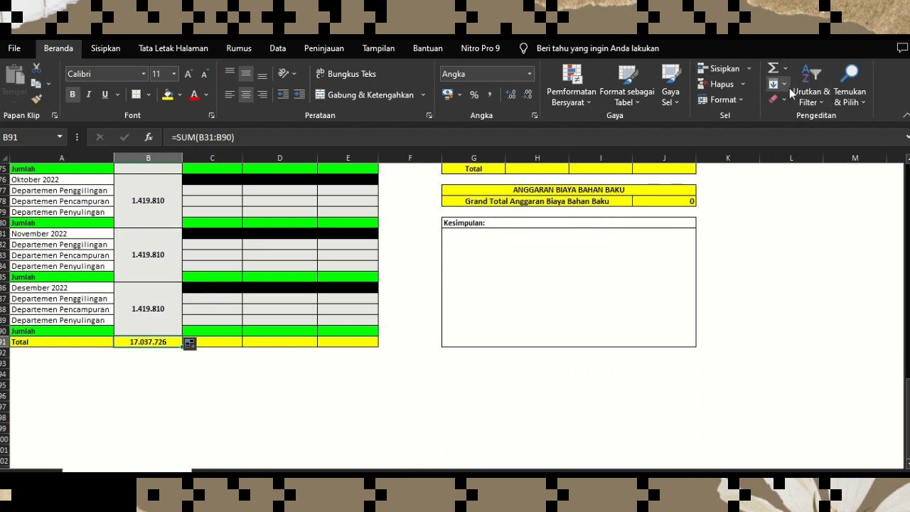
scroll(246, 270, "up", 15)
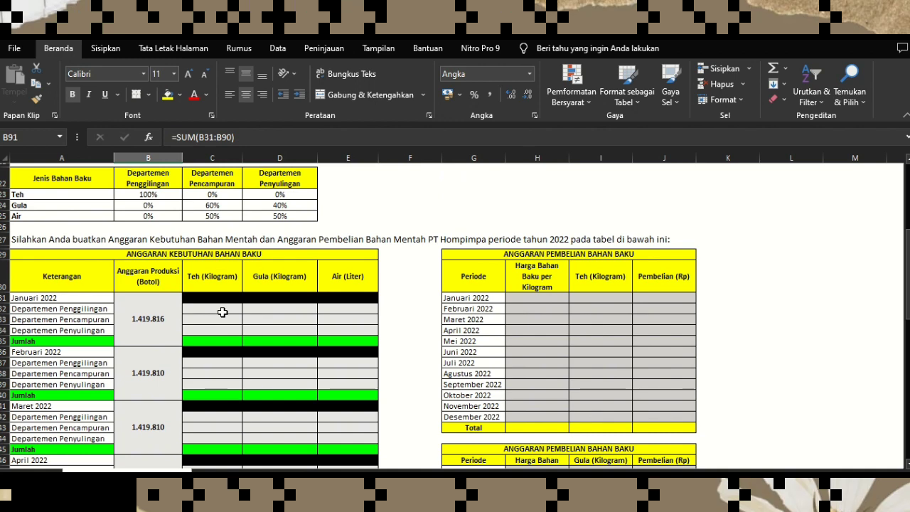
Re-enter the Anggaran Produksi total in B91 as the AutoSum formula =SUM(B31:B90)
type("=")
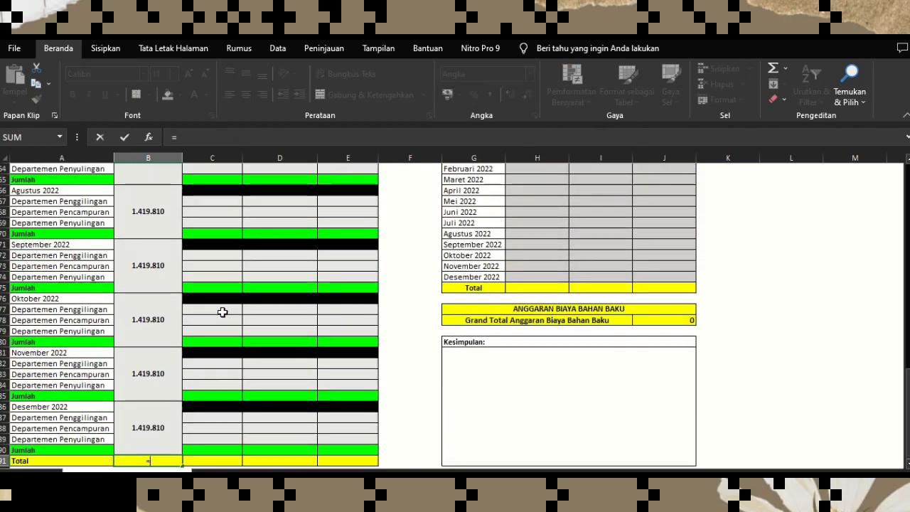
key("alt+equal")
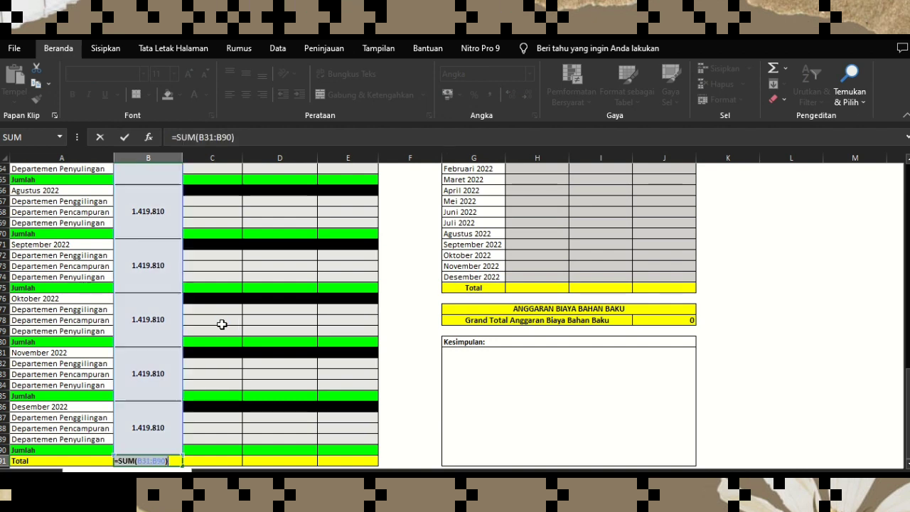
key("Return")
Enter =B31*B23*B16 in C32 as the Teh requirement of Departemen Penggilingan for Januari 2022
scroll(222, 324, "up", 15)
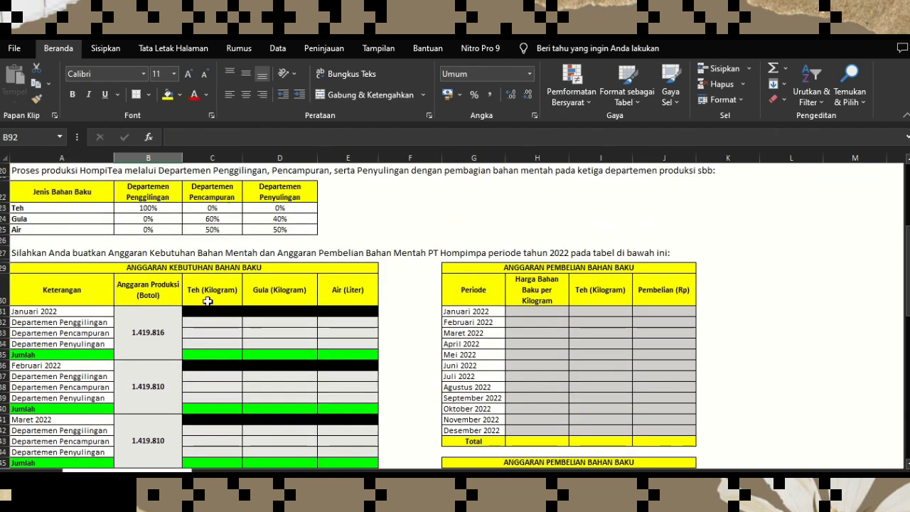
left_click(199, 321)
type("=")
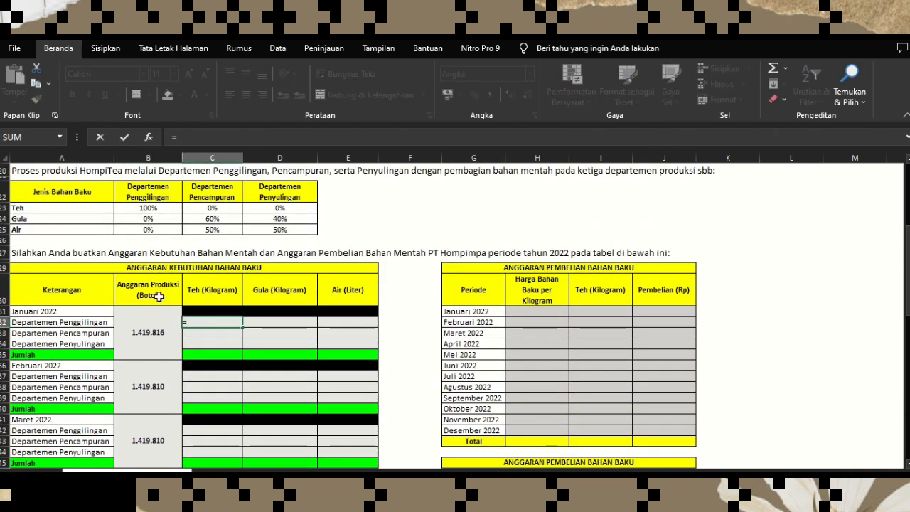
left_click(131, 328)
type("*")
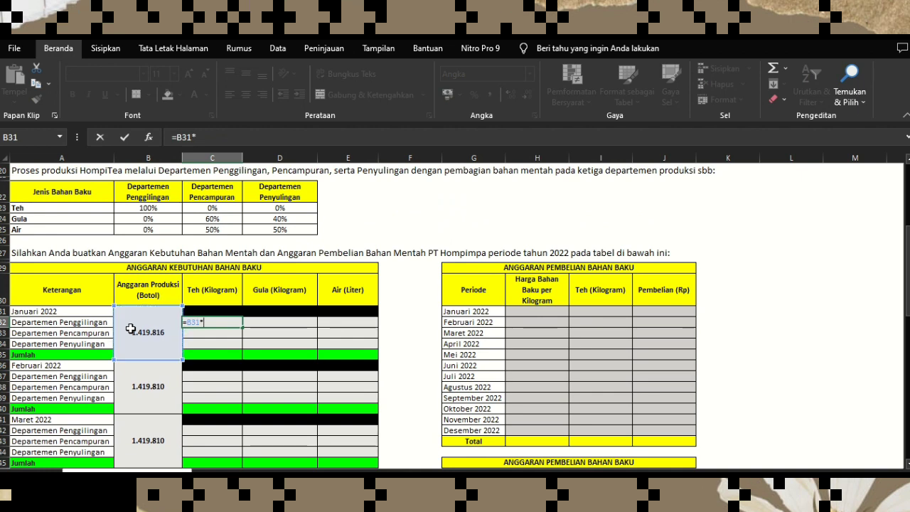
left_click(152, 207)
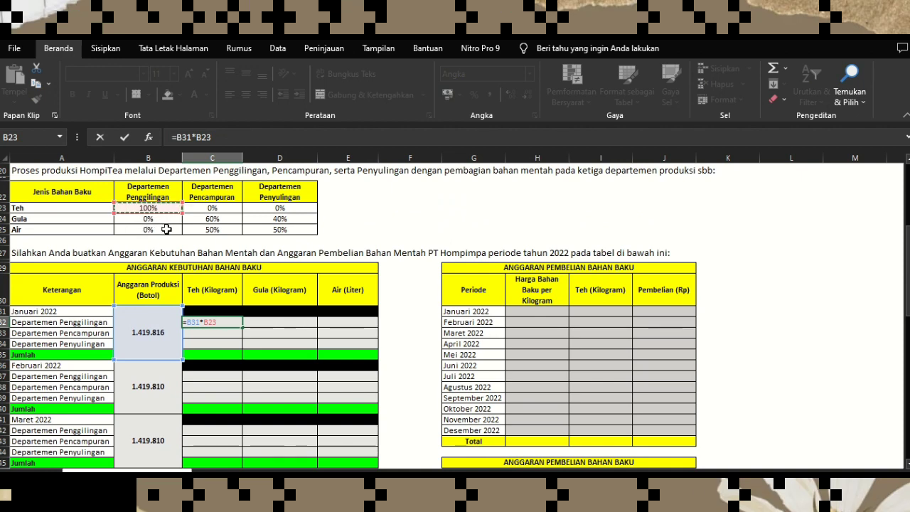
type("*")
scroll(166, 229, "up", 4)
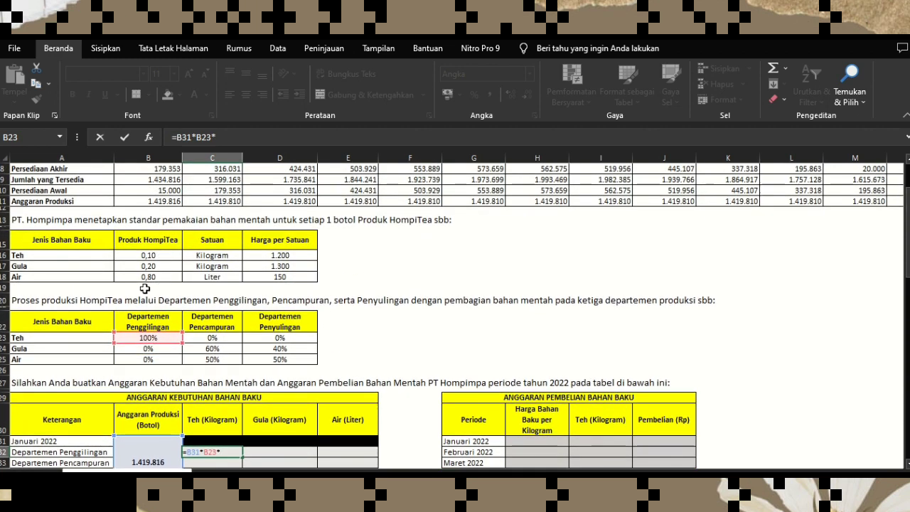
left_click(156, 253)
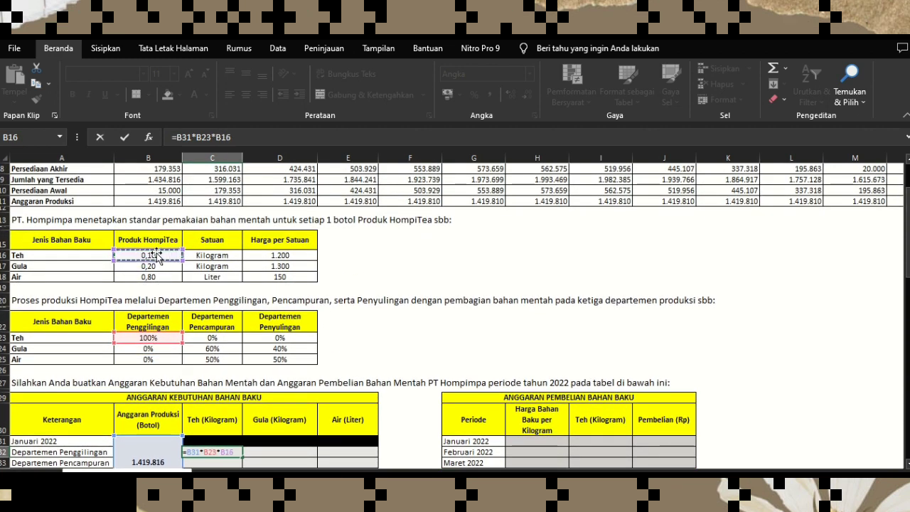
Lock the references in C32's formula so that it reads =$B31*$B$23*$B$16, and commit it
left_click(177, 139)
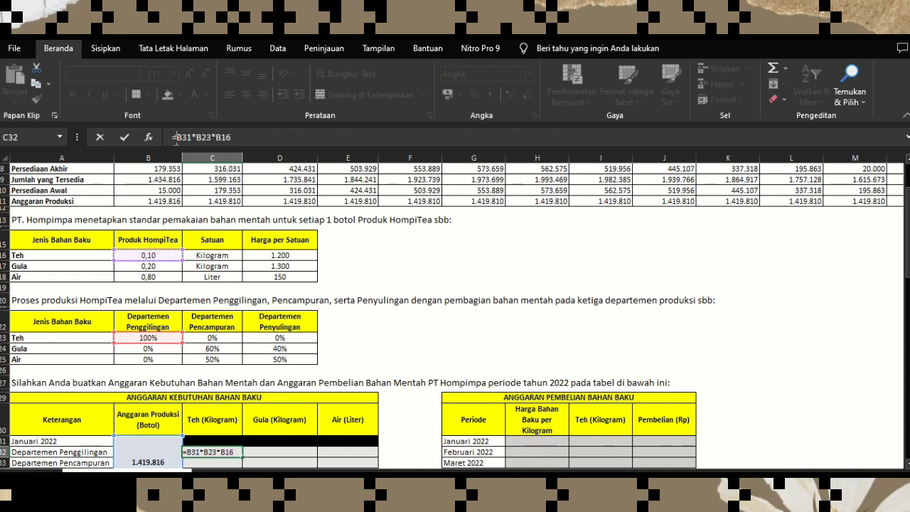
type("$")
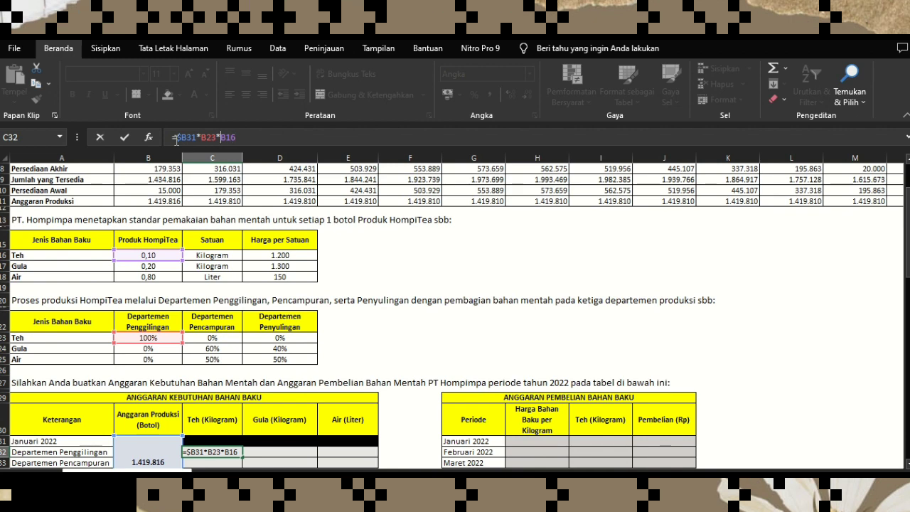
type("$")
key("Right")
type("$B")
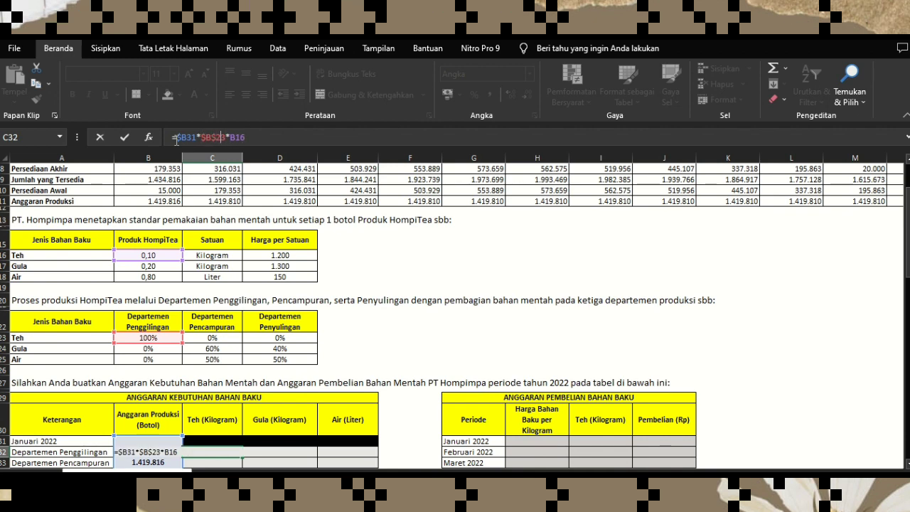
type("$")
key("Return")
Fill the Teh formula from C32 down to the Departemen Penyulingan row, C34
scroll(242, 416, "down", 3)
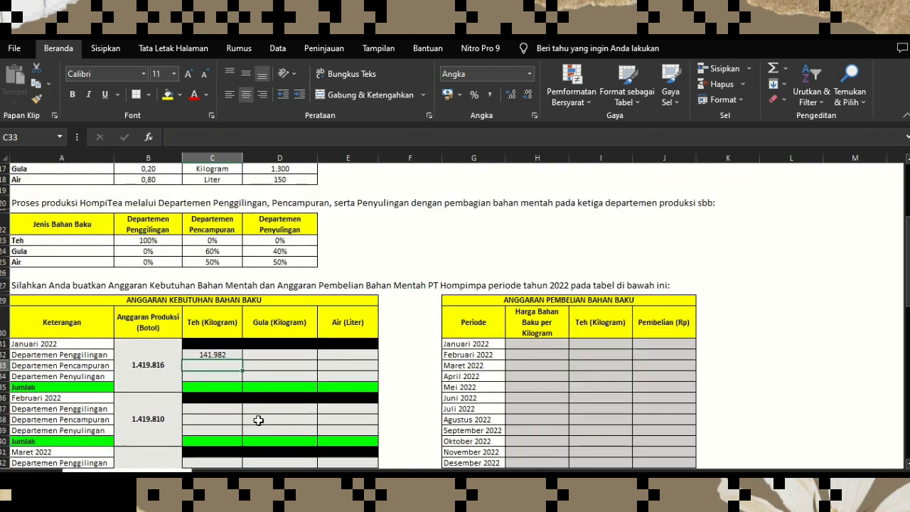
left_click(237, 355)
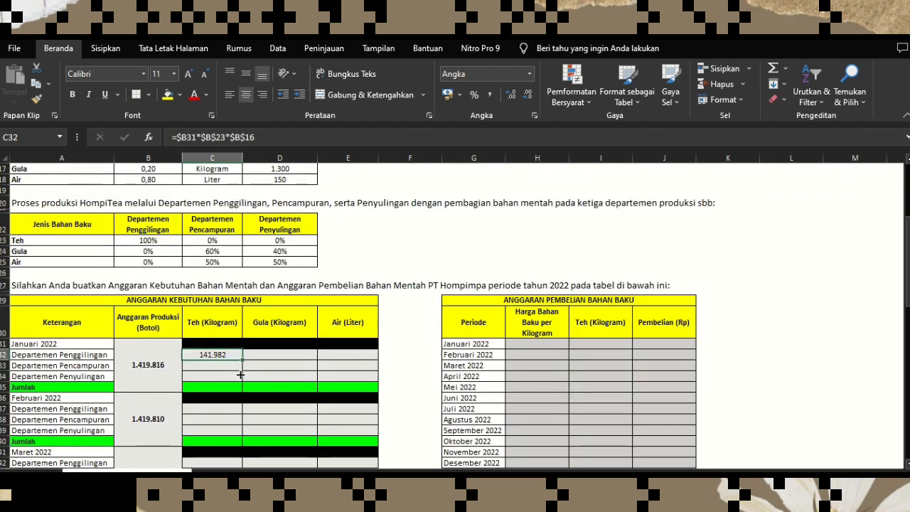
left_click_drag(242, 359, 236, 376)
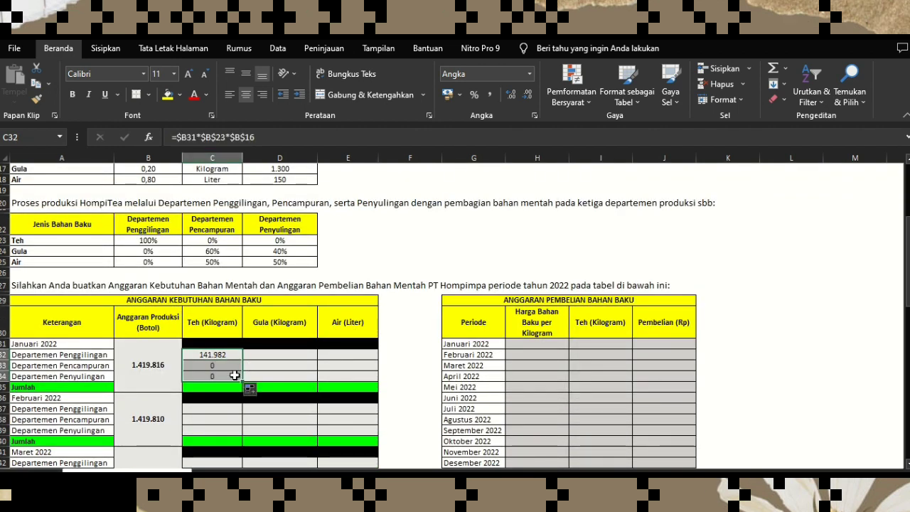
Change the Departemen Pencampuran Teh formula in C33 to =$B31*$C$23*$B$16
left_click(226, 366)
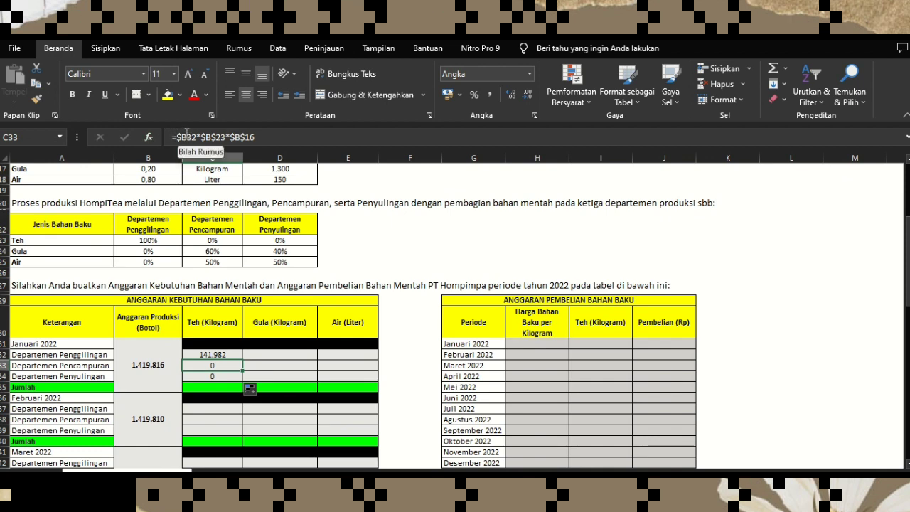
left_click(192, 140)
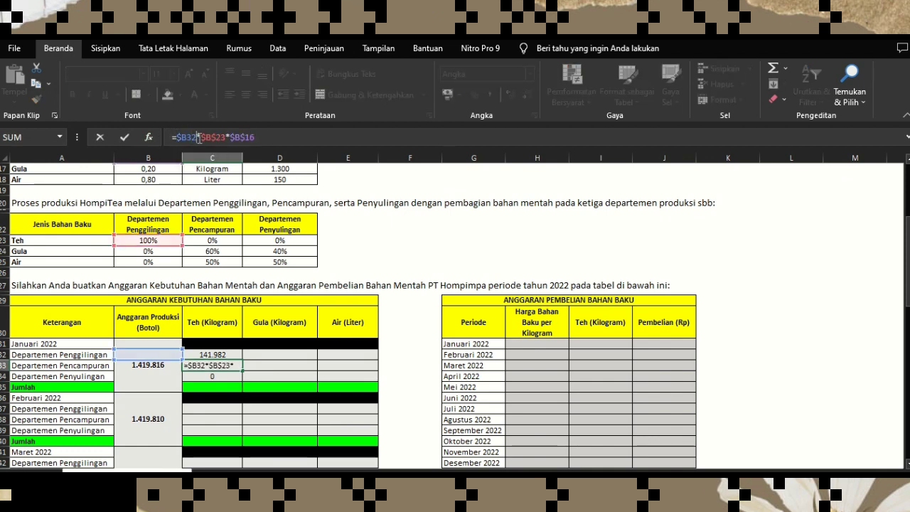
key("BackSpace")
type("1")
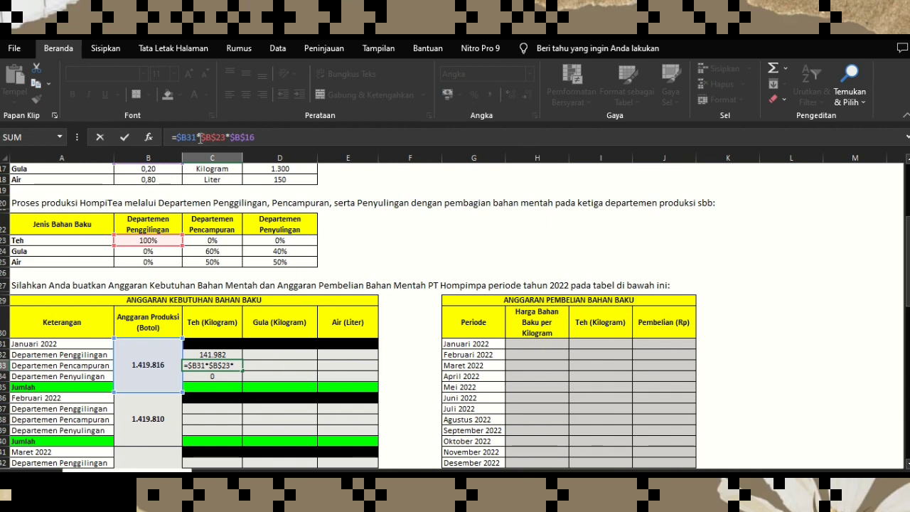
key("Delete")
type("C")
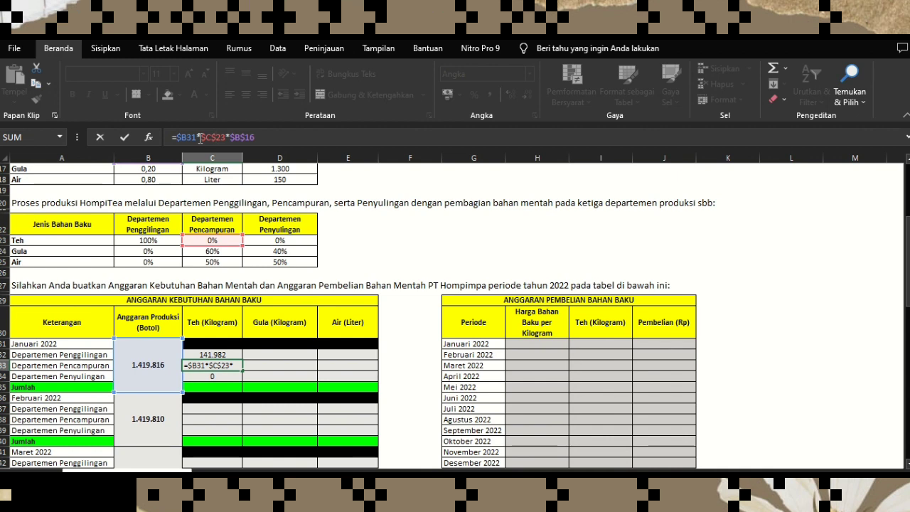
key("Return")
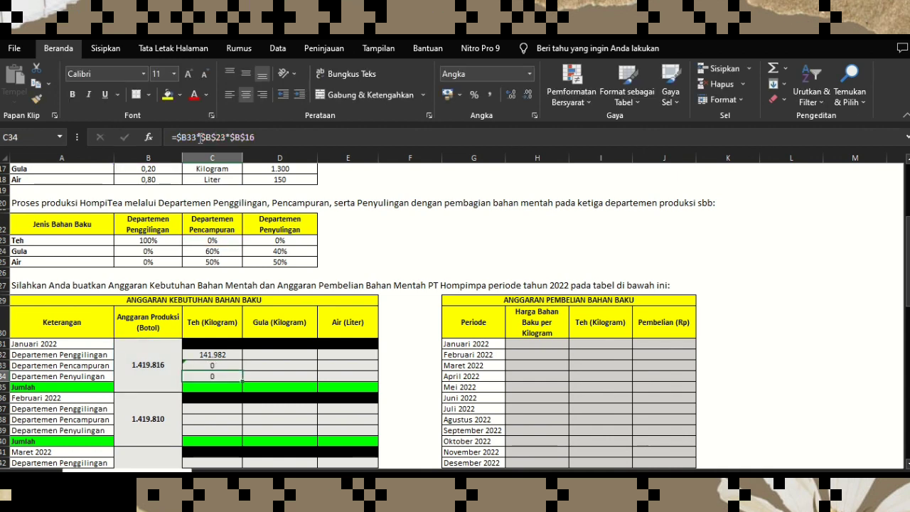
Change the Departemen Penyulingan Teh formula in C34 to =$B31*$D$23*$B$16 and sum C32:C34 in the Januari Jumlah cell C35
left_click(183, 142)
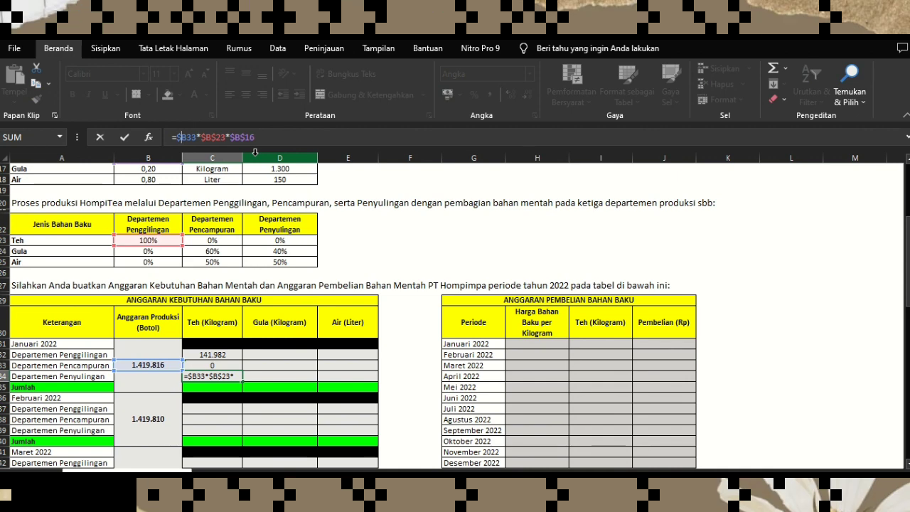
key("Right")
key("Right")
key("Right")
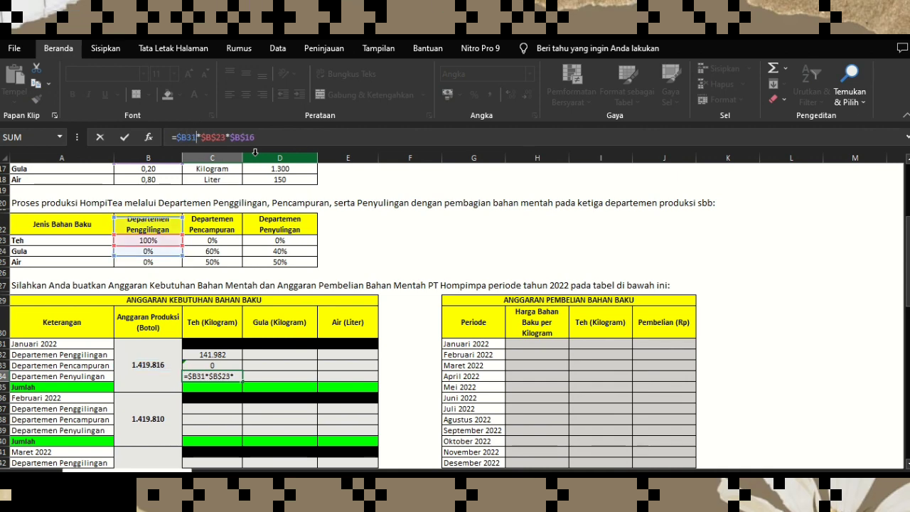
key("BackSpace")
type("1")
key("Right")
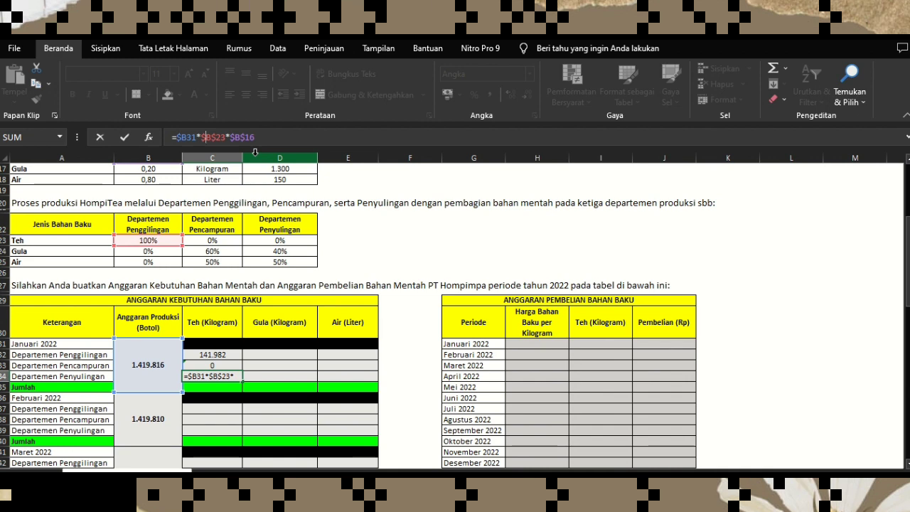
key("Right")
key("Right")
key("BackSpace")
type("D")
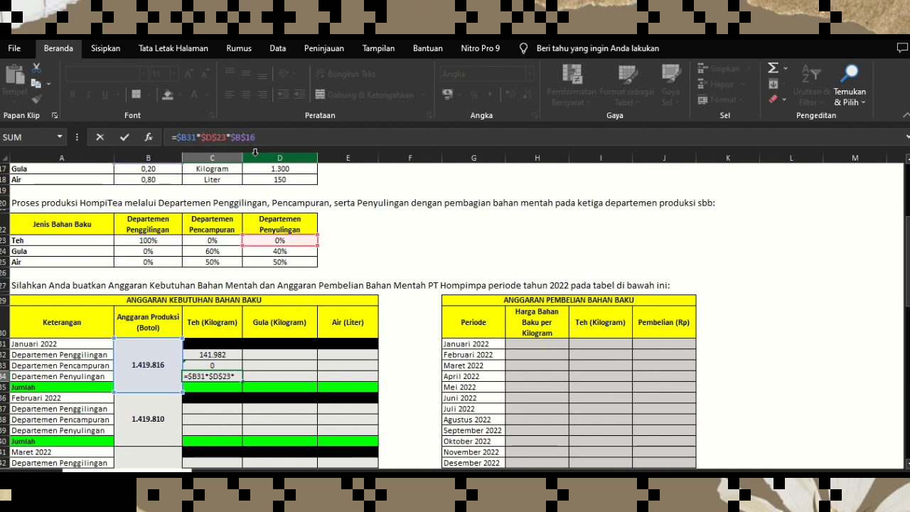
key("Right")
key("Right")
key("Right")
key("Right")
key("Return")
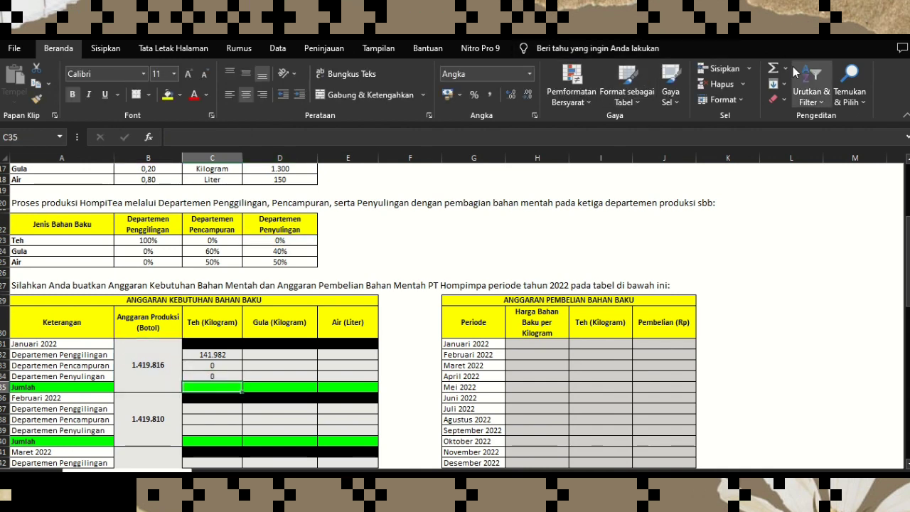
left_click(773, 68)
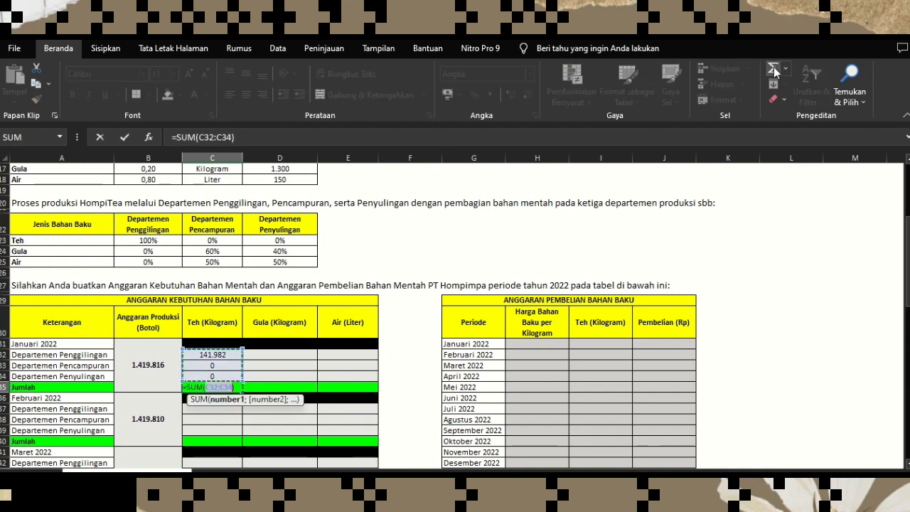
key("Return")
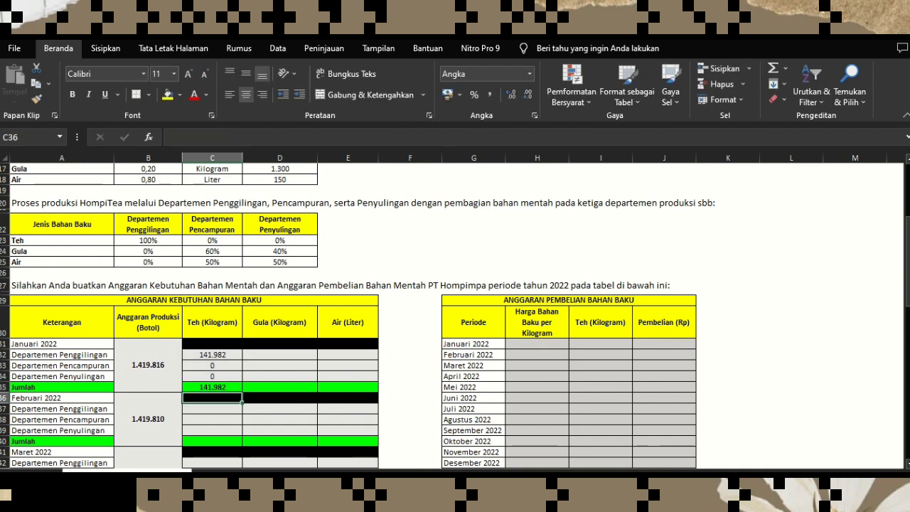
Build the Januari Gula formula =B31*B24*B17 for Departemen Penggilingan in D32
left_click(304, 354)
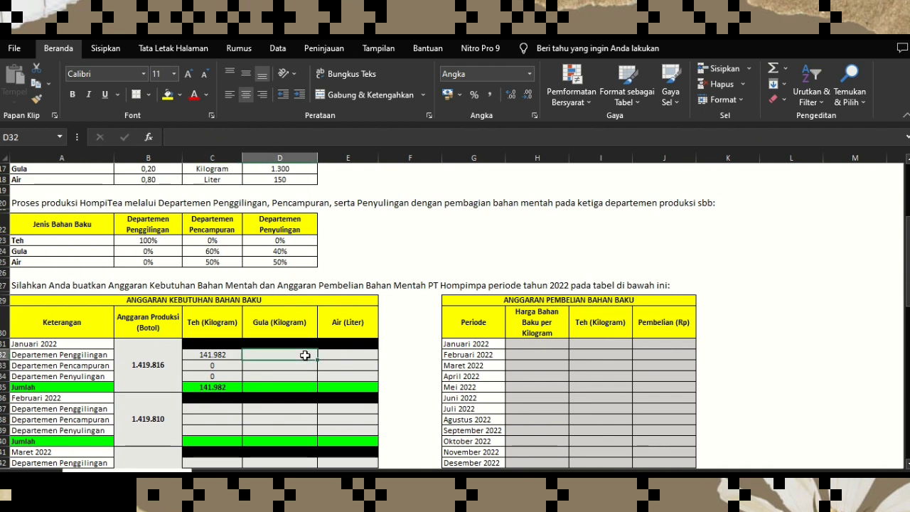
type("=")
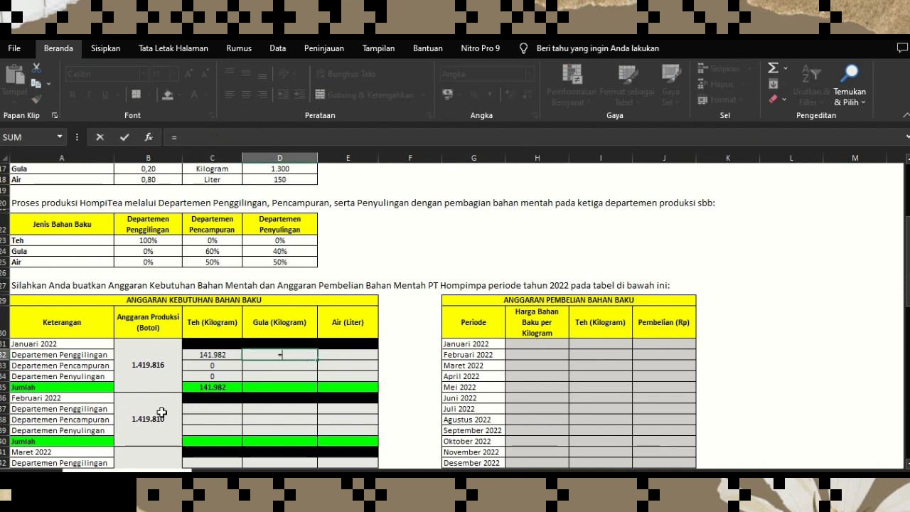
left_click(160, 382)
type("*")
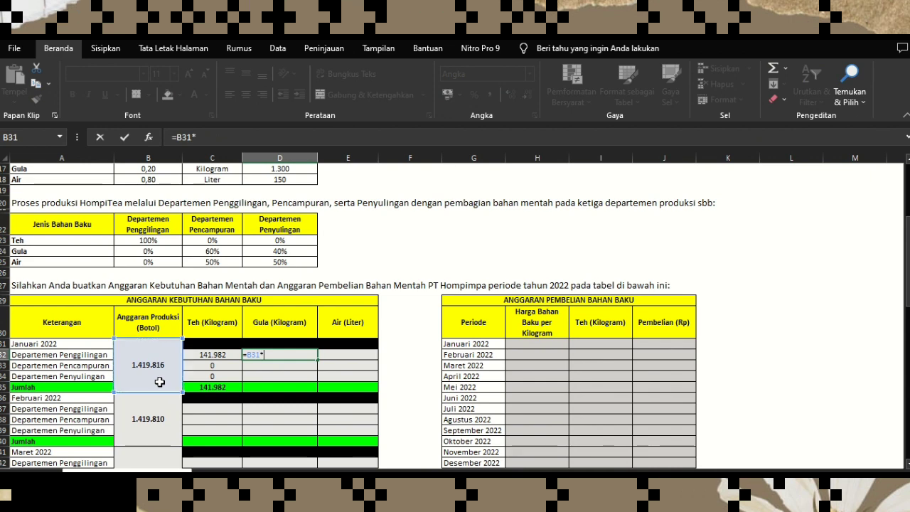
left_click(152, 251)
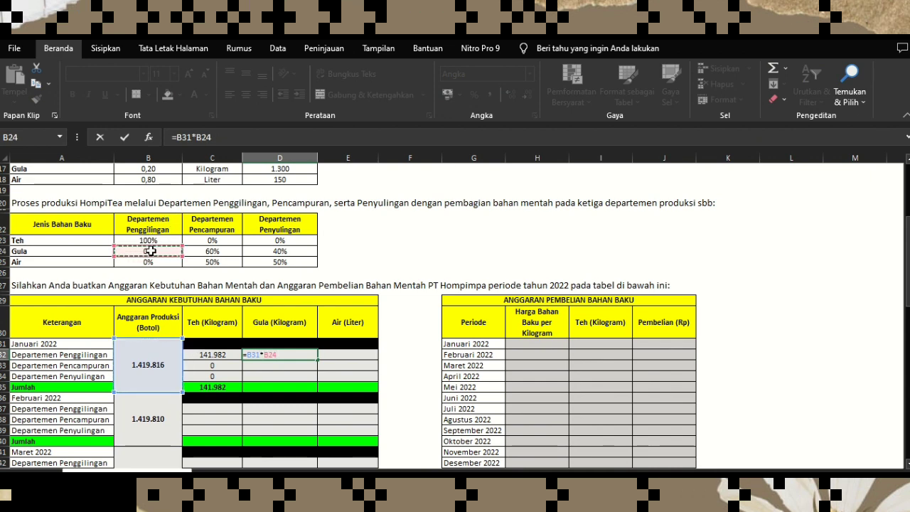
type(")")
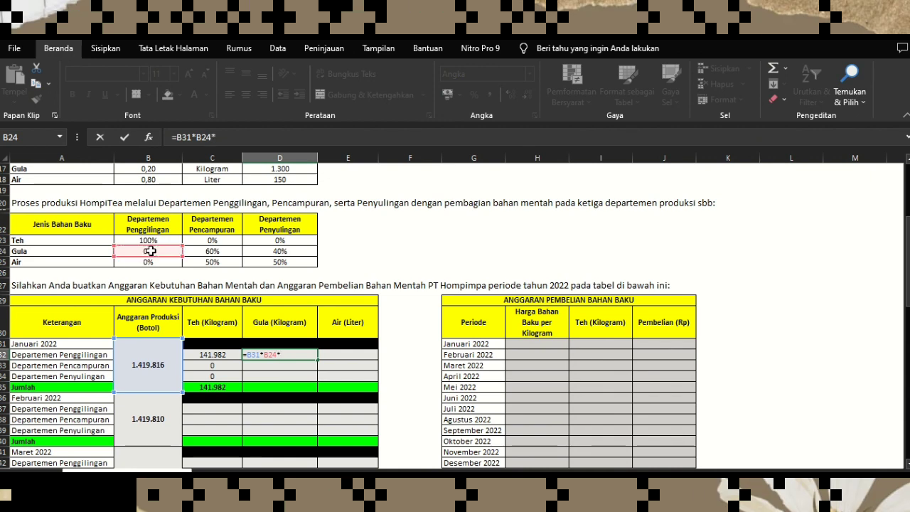
scroll(151, 251, "up", 2)
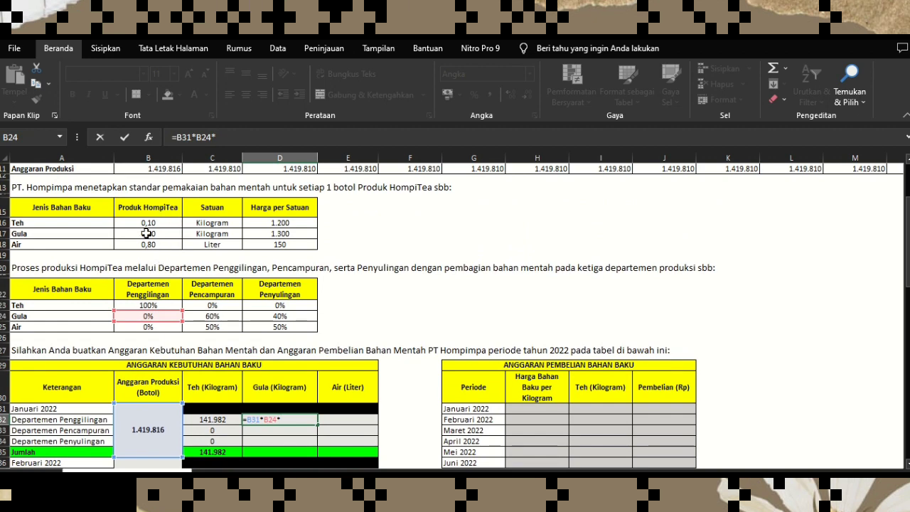
left_click(166, 235)
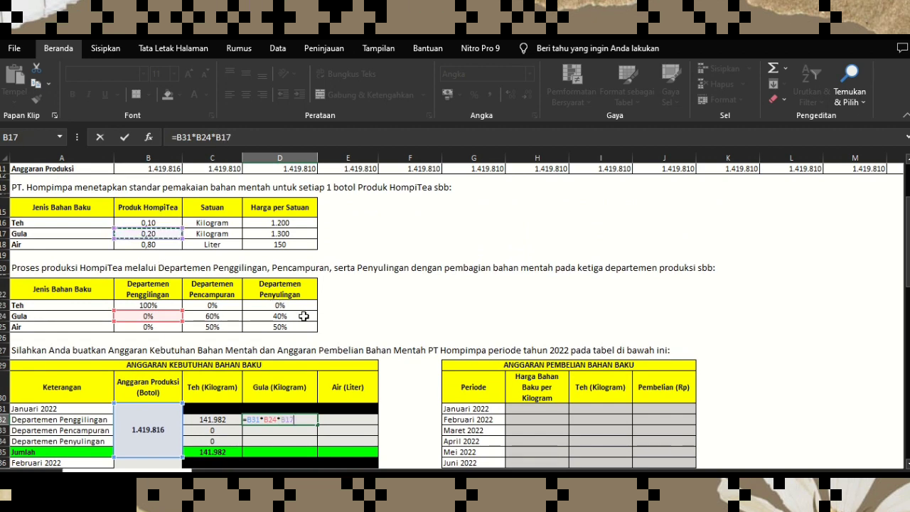
Anchor the references in the Januari Gula formula for Departemen Penggilingan in D32, making it =$B31*$B$24*$B$17
scroll(303, 316, "down", 1)
left_click(179, 137)
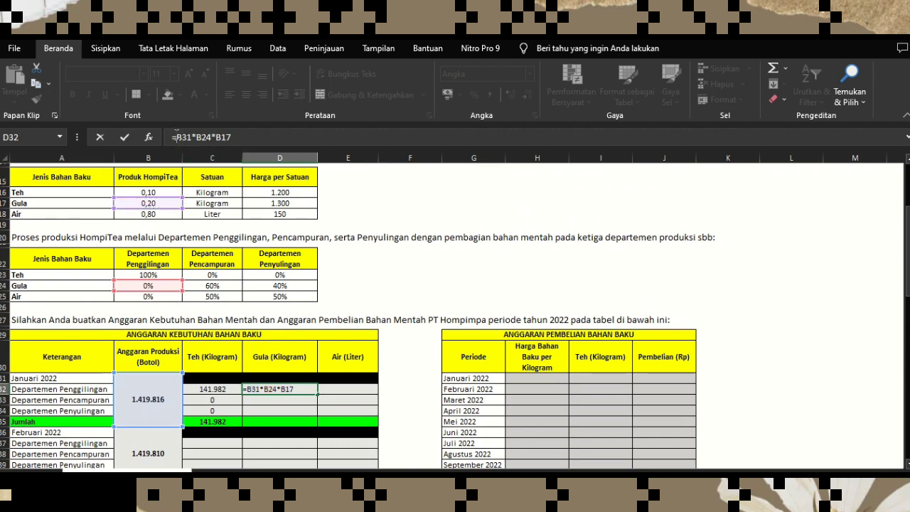
type("$B")
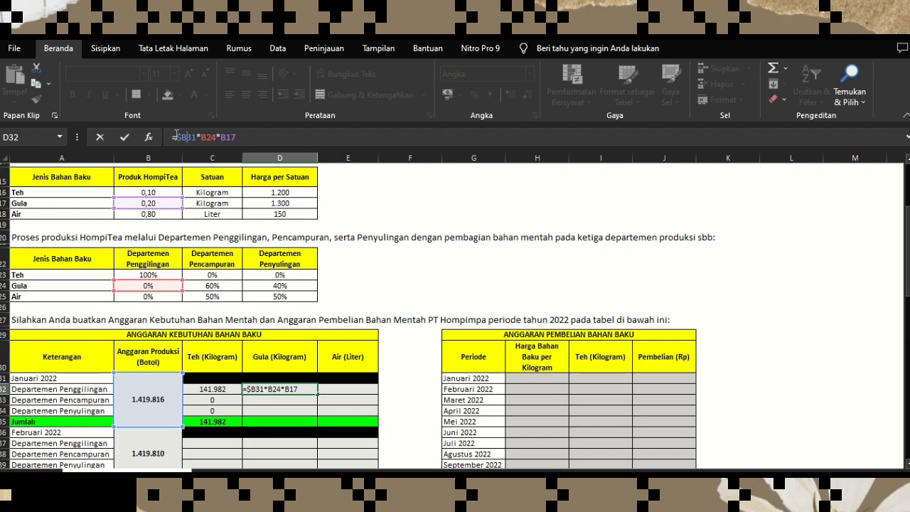
type("$")
key("BackSpace")
type("$")
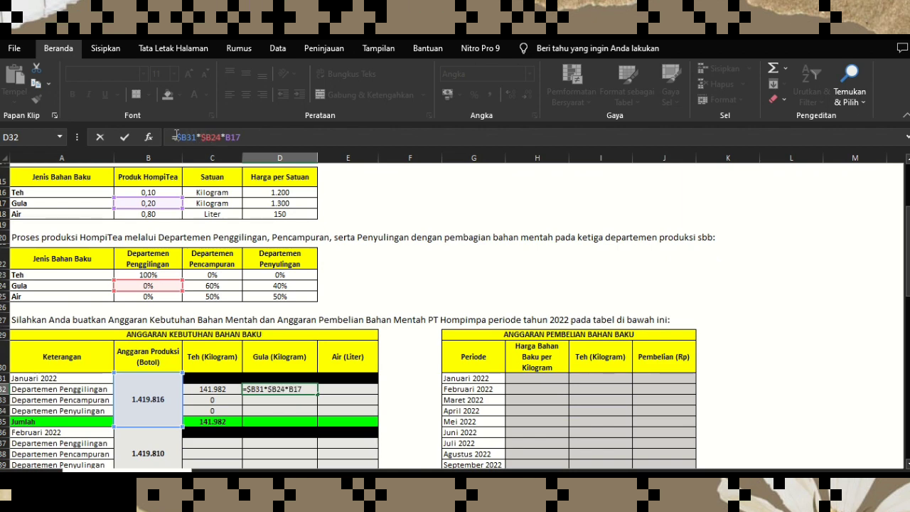
type("$")
type("$")
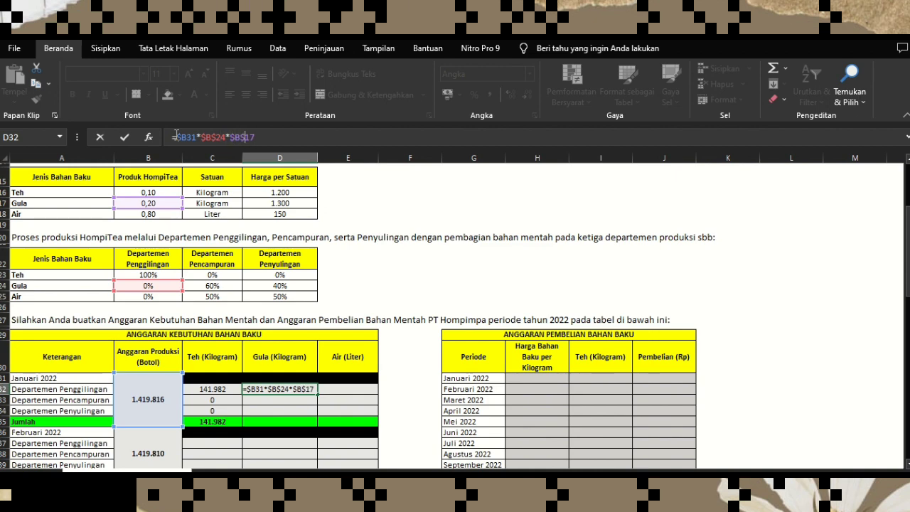
type("$")
key("Return")
Fill the Gula formula from D32 down to the Departemen Penyulingan row, D34
scroll(301, 263, "down", 5)
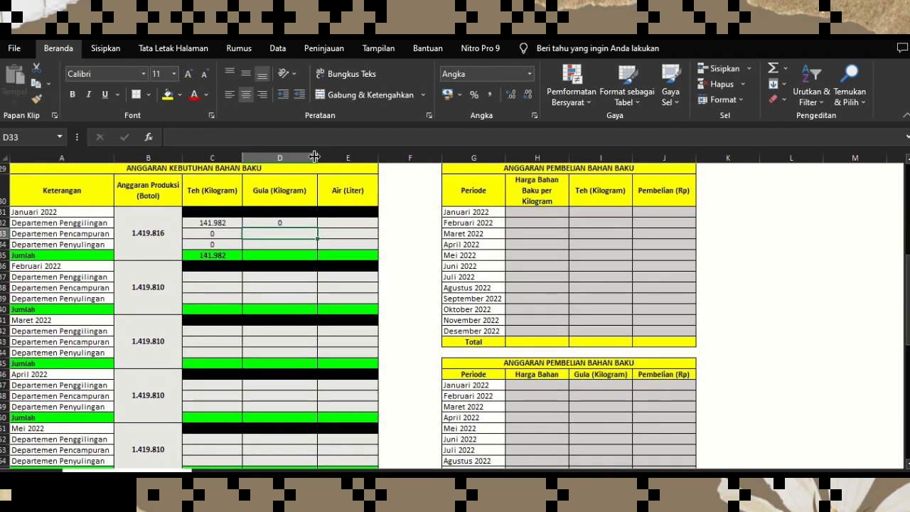
left_click(309, 223)
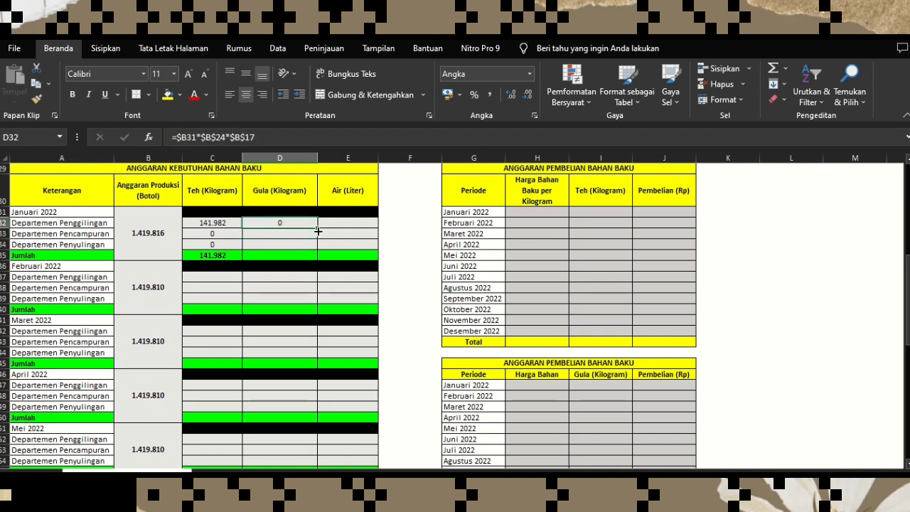
left_click_drag(318, 228, 305, 240)
left_click(305, 242)
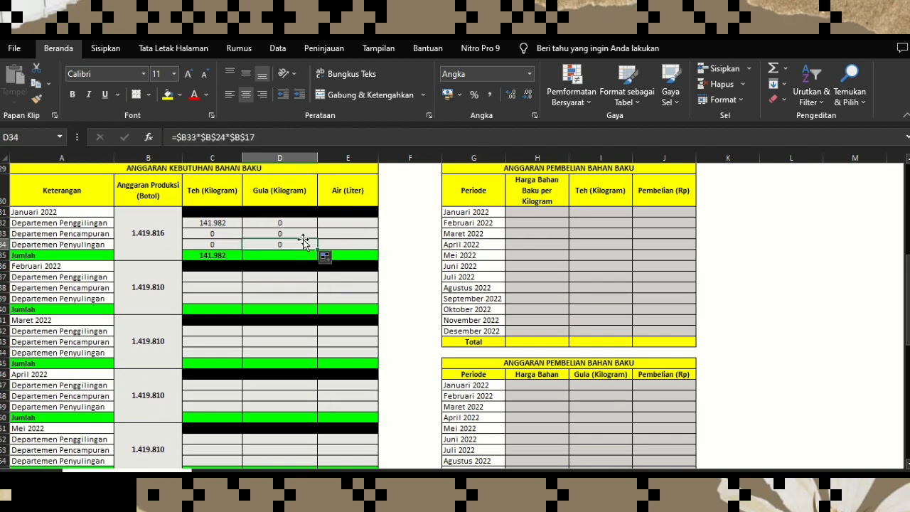
Change the Departemen Pencampuran Gula formula in D33 to =$B31*$C$24*$B$17
left_click(265, 234)
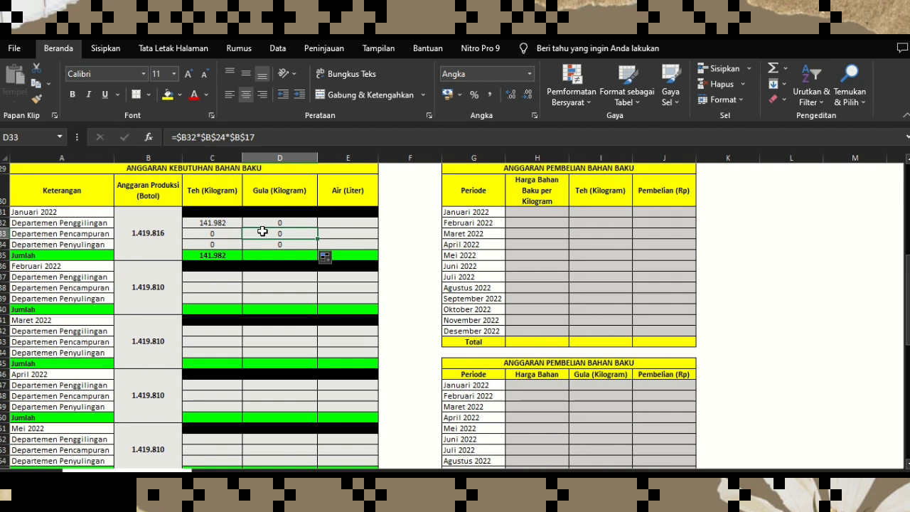
left_click(198, 136)
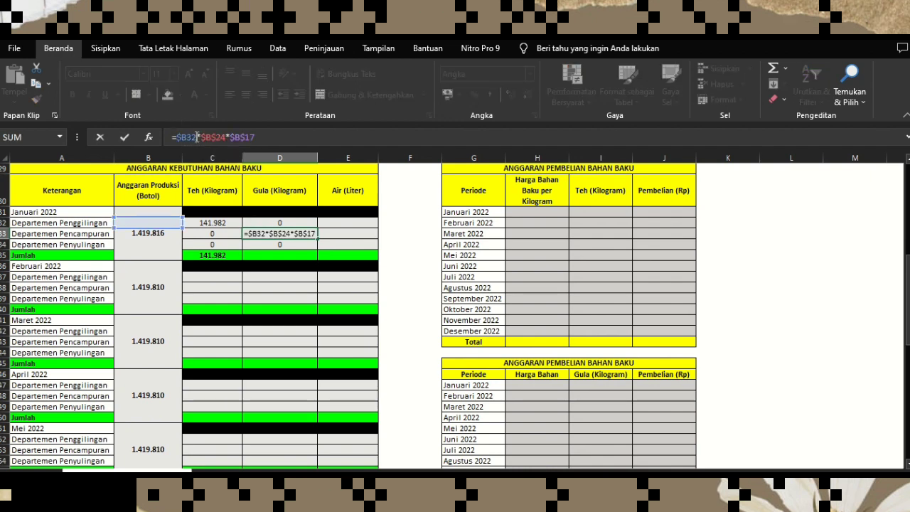
key("BackSpace")
type("1")
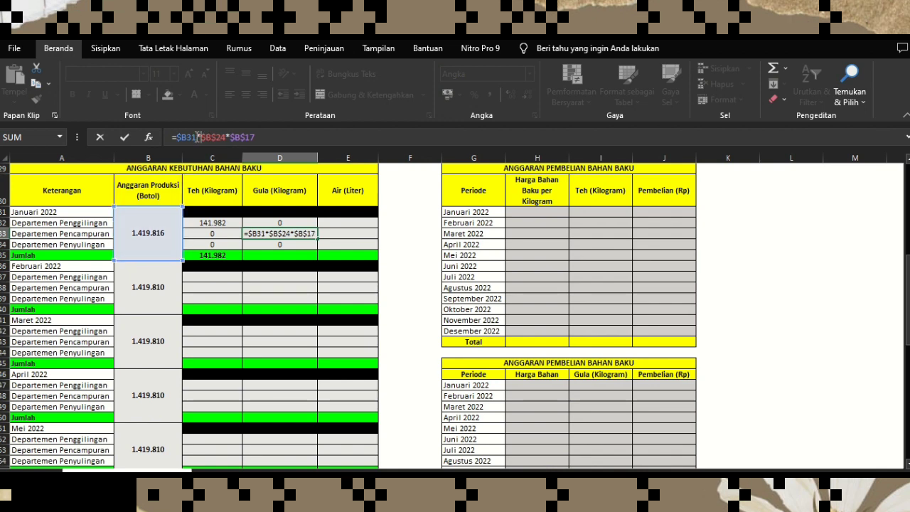
key("BackSpace")
type("C")
key("Return")
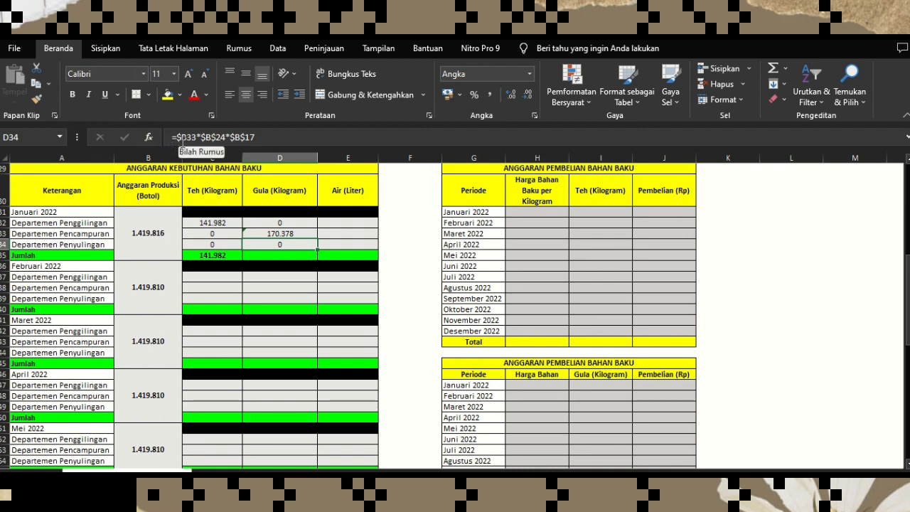
Change the Departemen Penyulingan Gula formula in D34 to =$B31*$D$24*$B$17 and copy the Januari Jumlah sum from C35 to D35
left_click(181, 137)
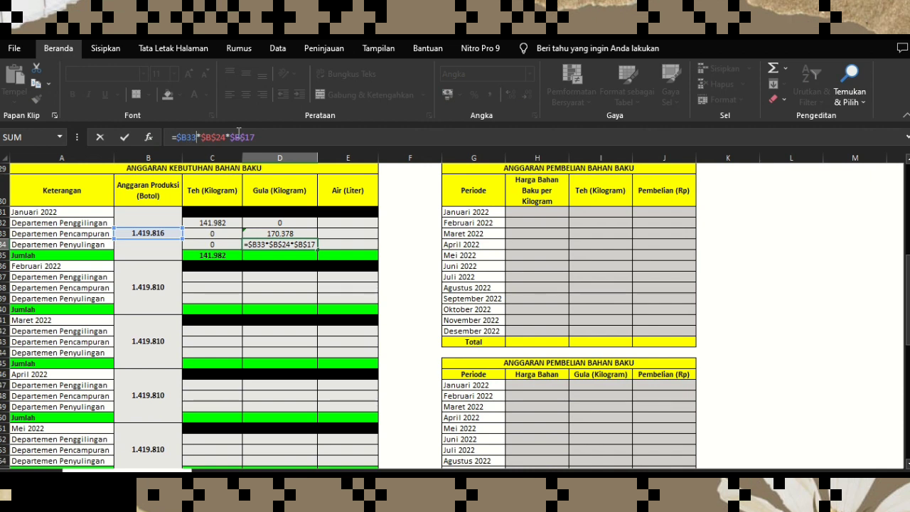
key("BackSpace")
type("q")
key("BackSpace")
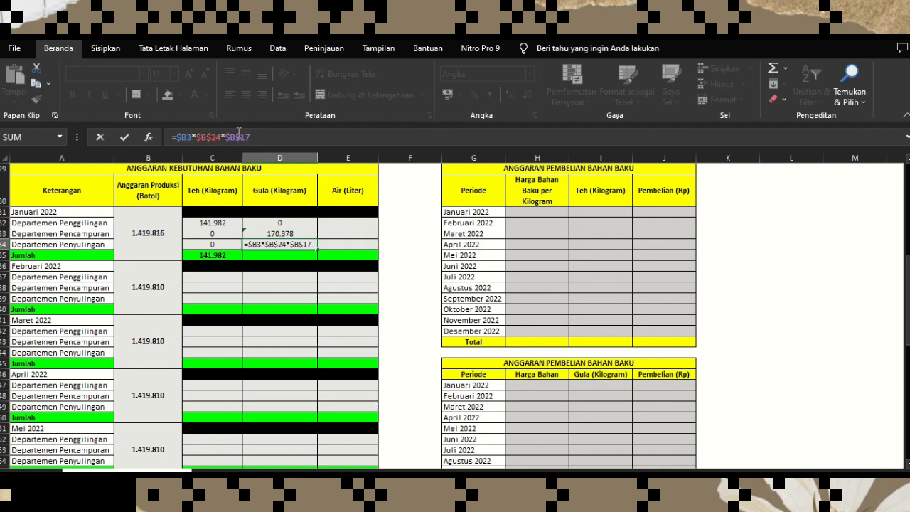
type("1")
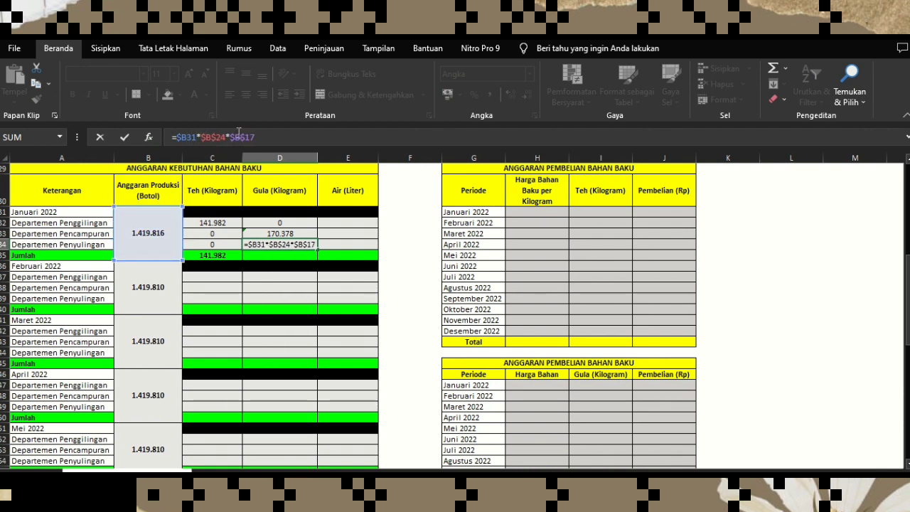
key("Right")
key("Right")
key("Right")
key("BackSpace")
type("D")
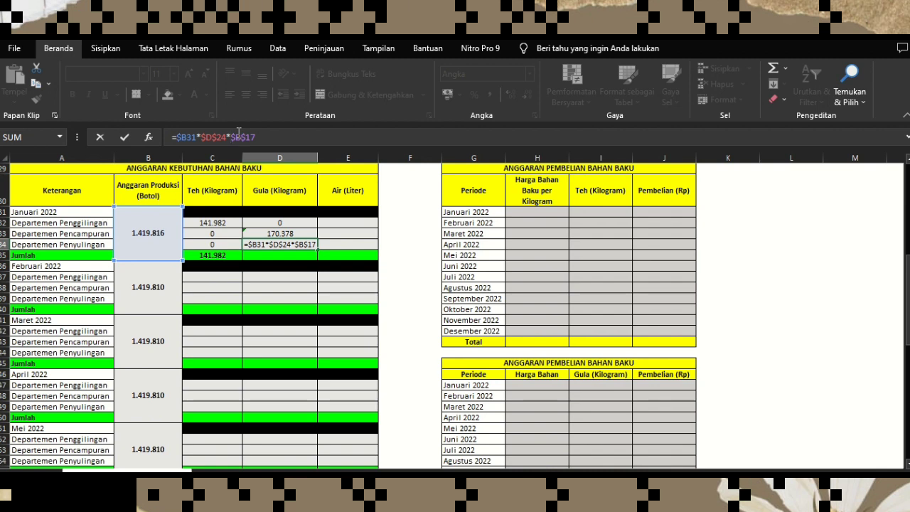
key("Return")
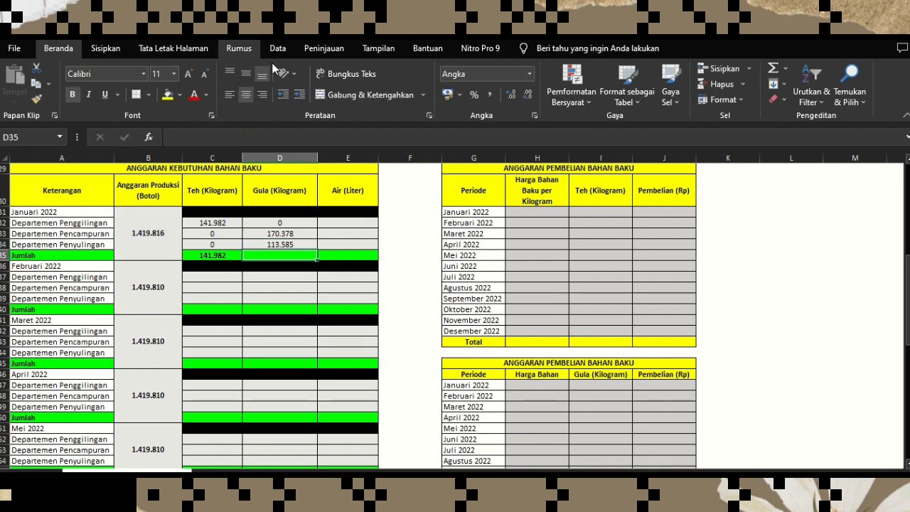
left_click(232, 257)
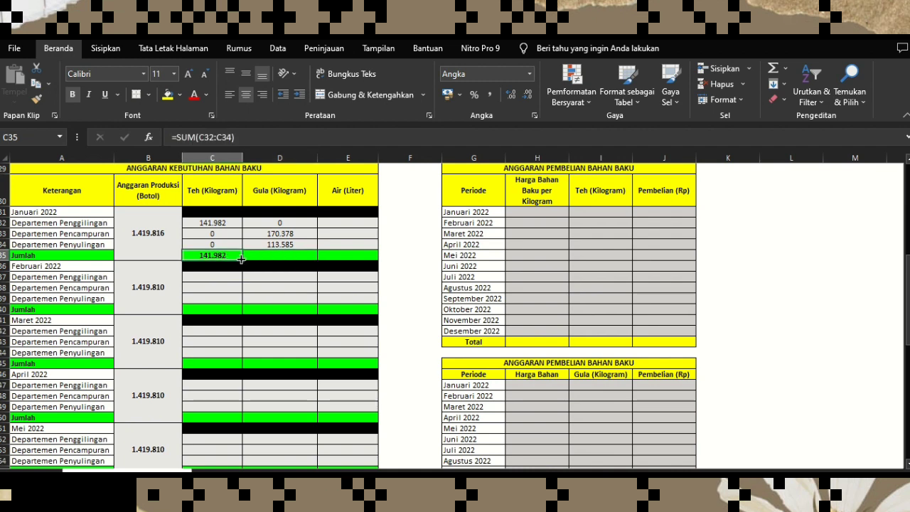
left_click_drag(275, 264, 290, 264)
Build the Januari Air formula =B31*B25*B18 for Departemen Penggilingan in E32
left_click(348, 225)
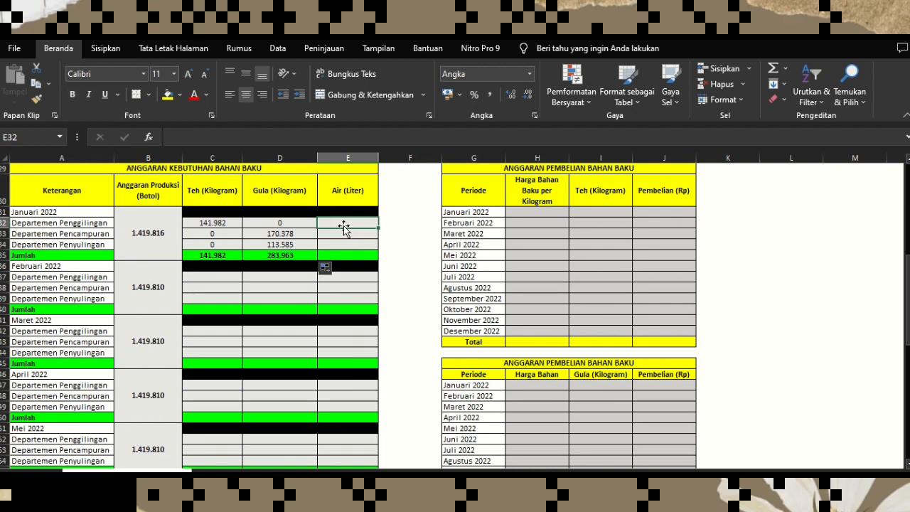
type("=")
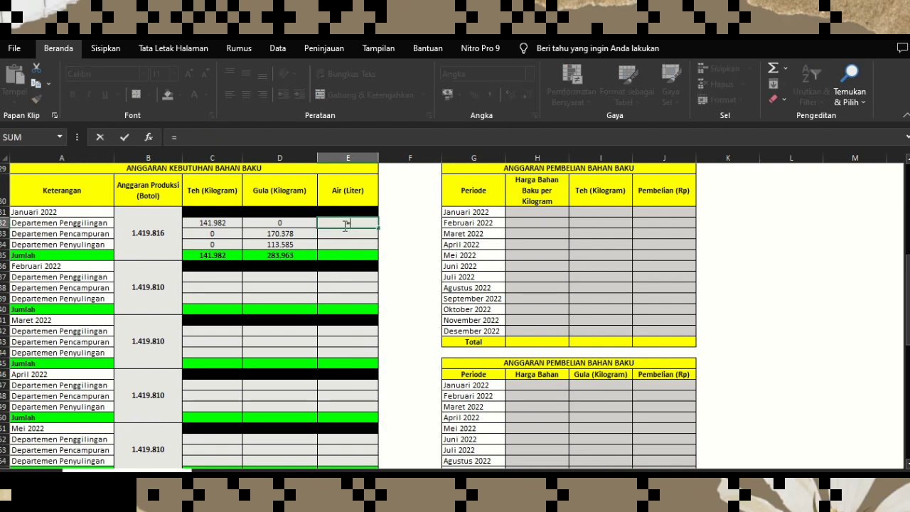
left_click(122, 223)
type("*")
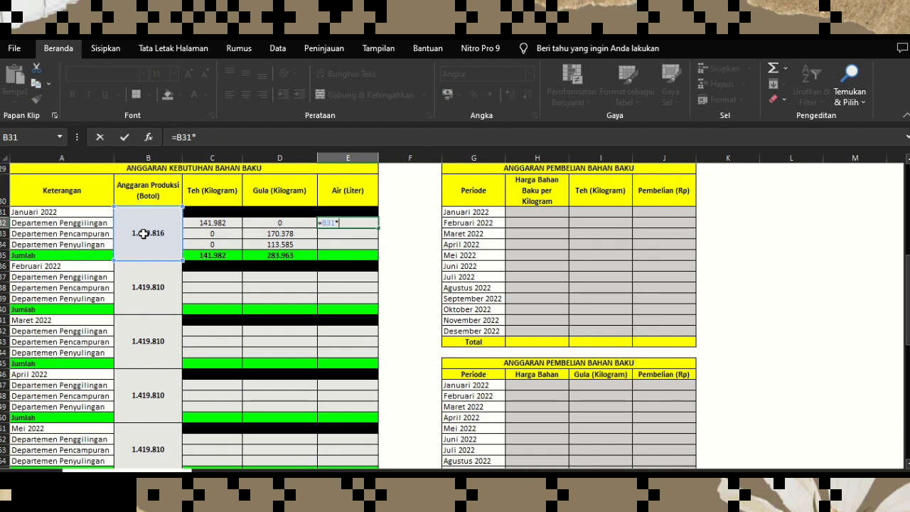
scroll(105, 238, "up", 1)
left_click(101, 225)
scroll(128, 284, "up", 6)
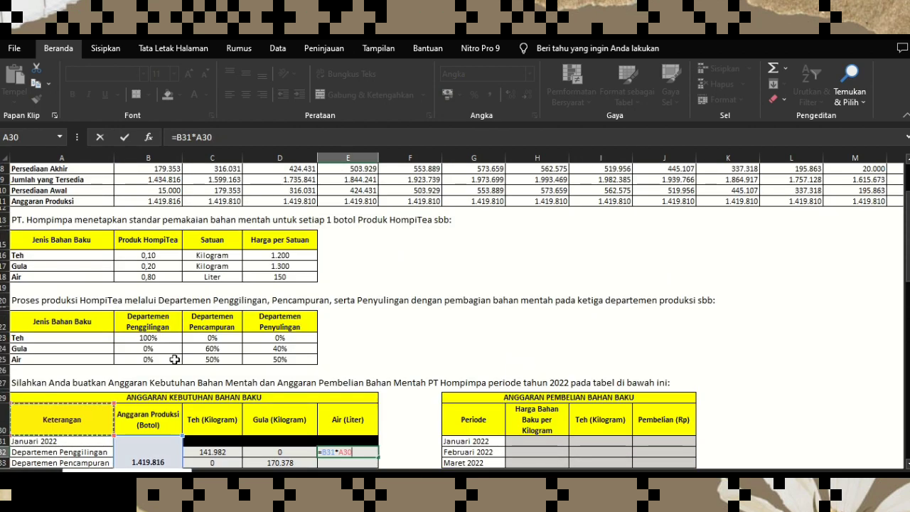
left_click(163, 361)
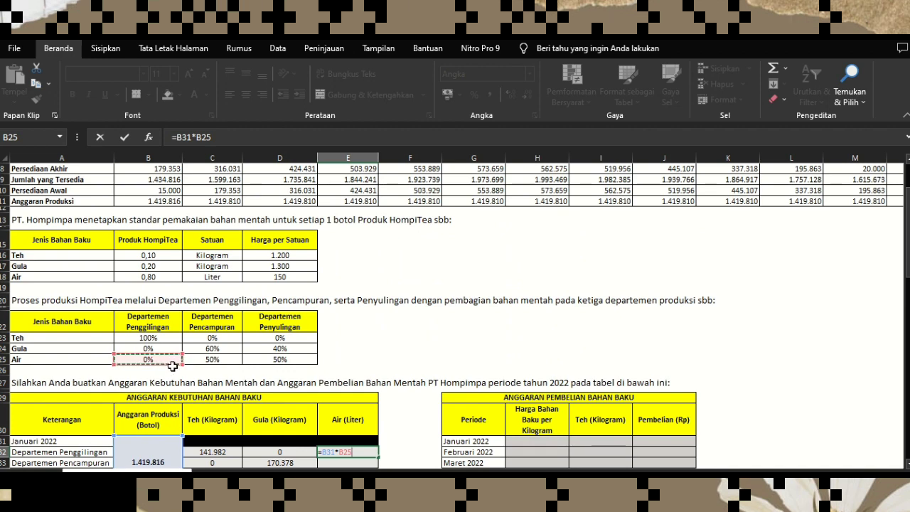
type("*")
left_click(155, 278)
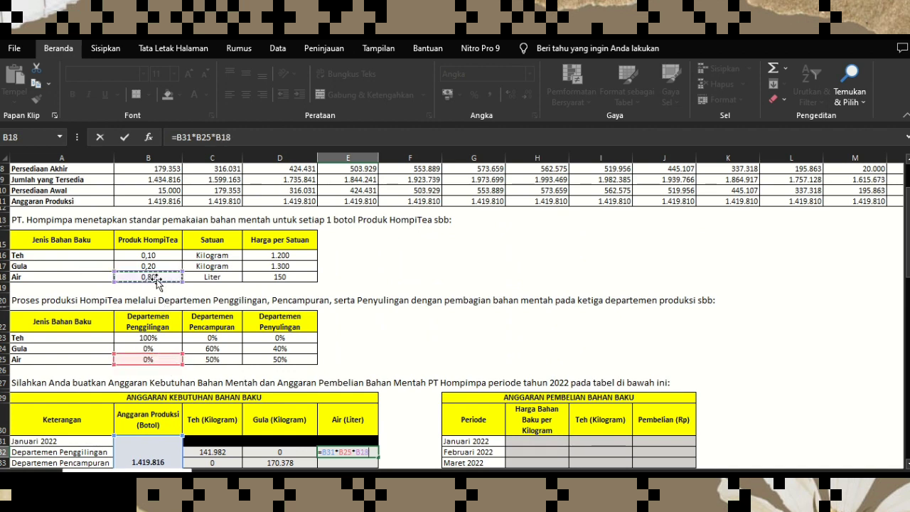
Anchor the references in the E32 Air formula, making it =$B31*$B$25*$B$18
left_click(178, 137)
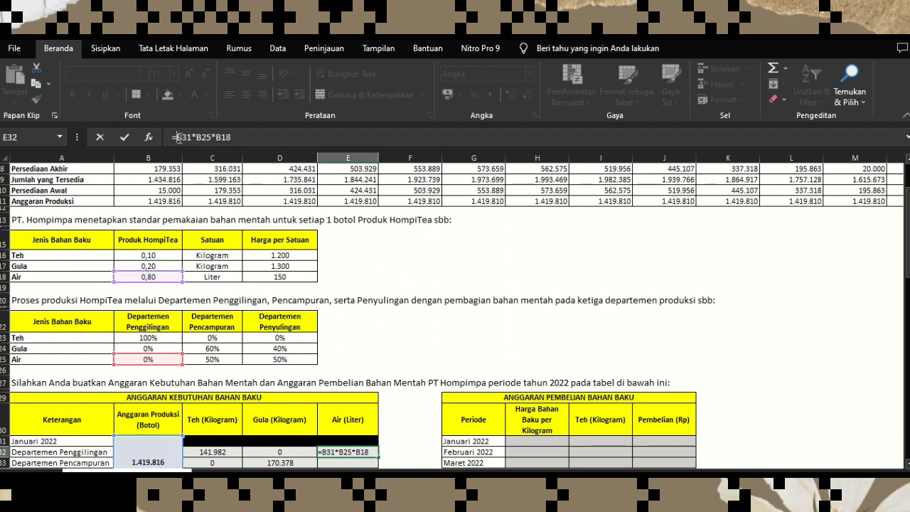
type("$")
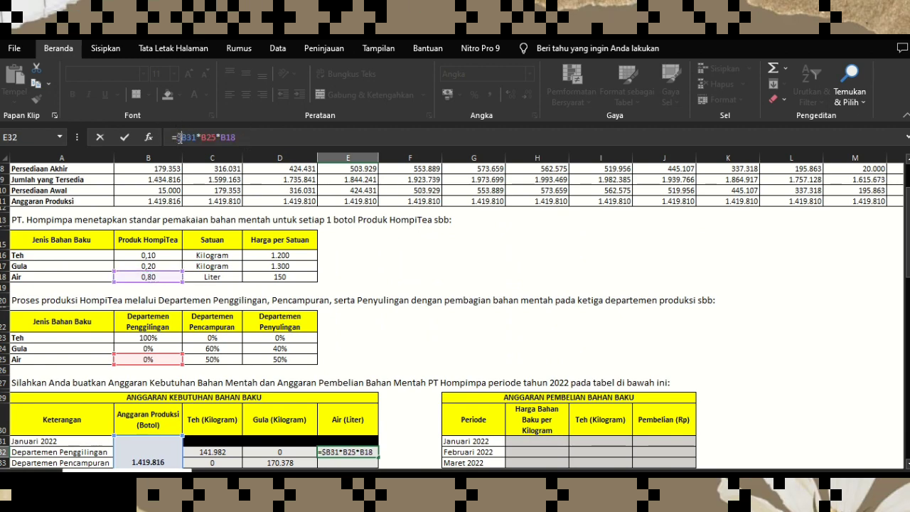
key("Right")
type("$B$")
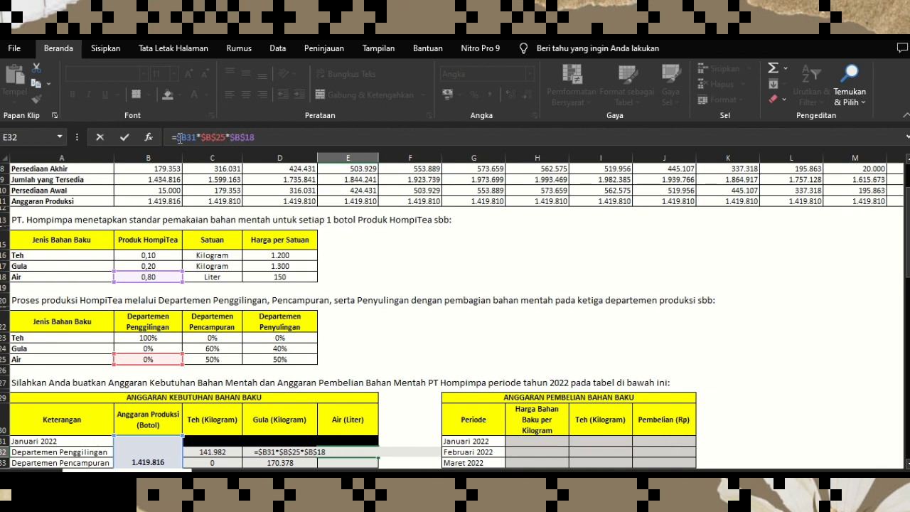
key("Return")
Fill the Air formula from E32 down to the Departemen Penyulingan row, E34
scroll(374, 304, "down", 5)
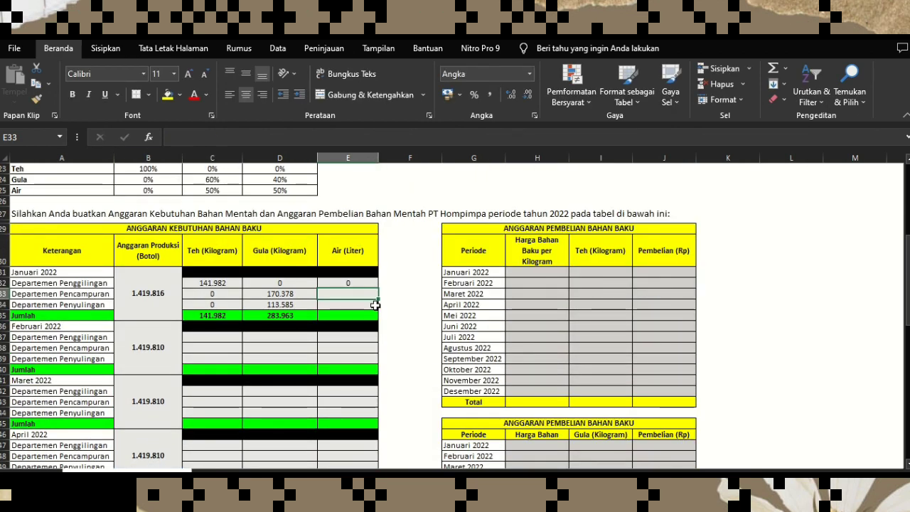
left_click(371, 282)
left_click_drag(380, 288, 379, 308)
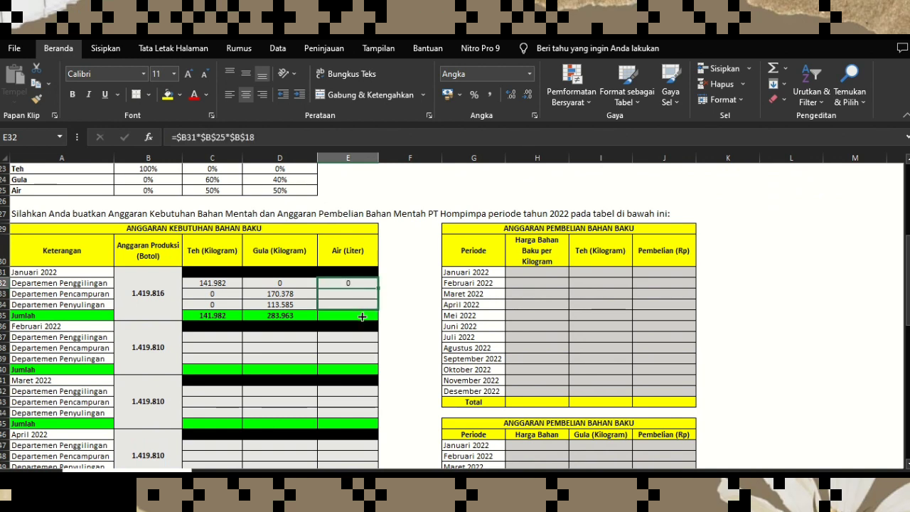
Change the Departemen Pencampuran Air formula in E33 to =$B31*$C$25*$B$18
left_click(349, 292)
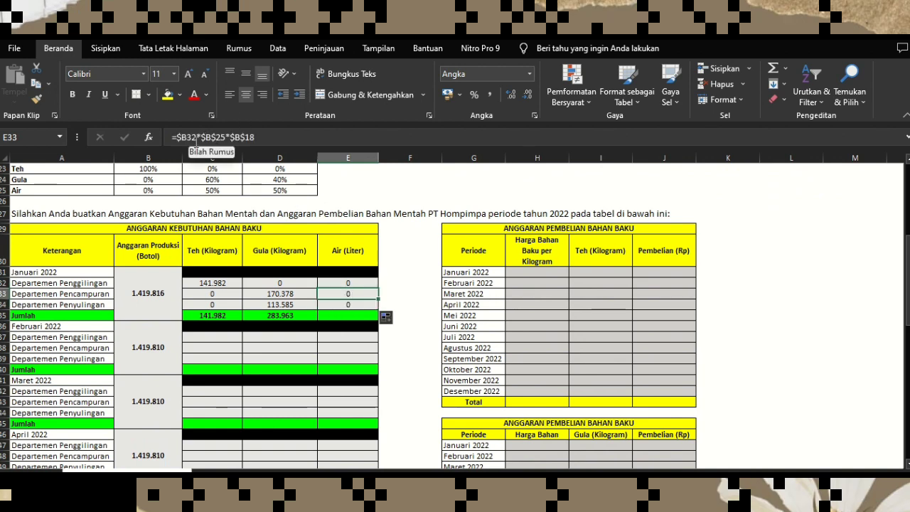
left_click(196, 137)
key("BackSpace")
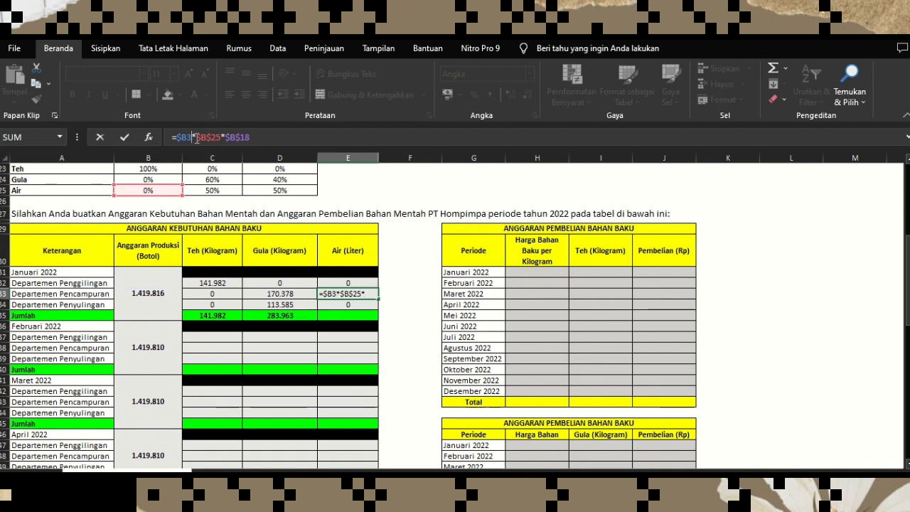
type("1")
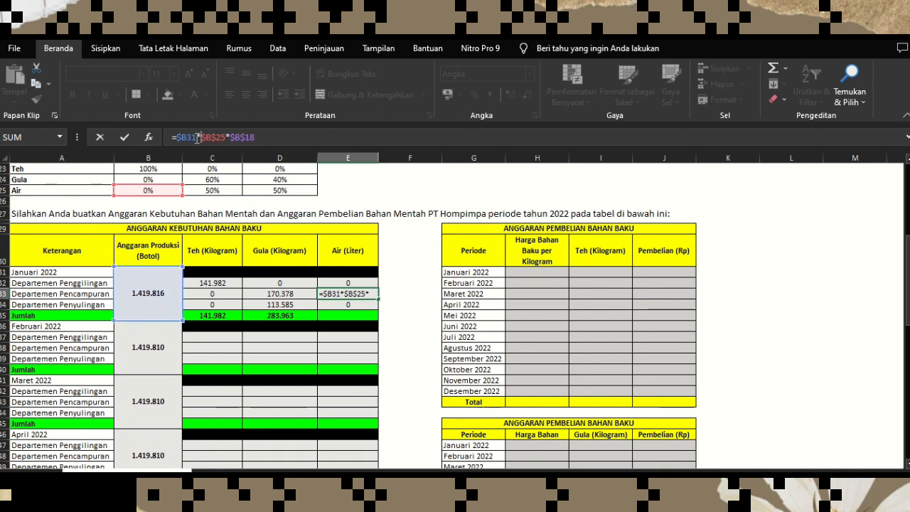
key("End")
key("Home")
left_click(212, 133)
key("BackSpace")
type("C")
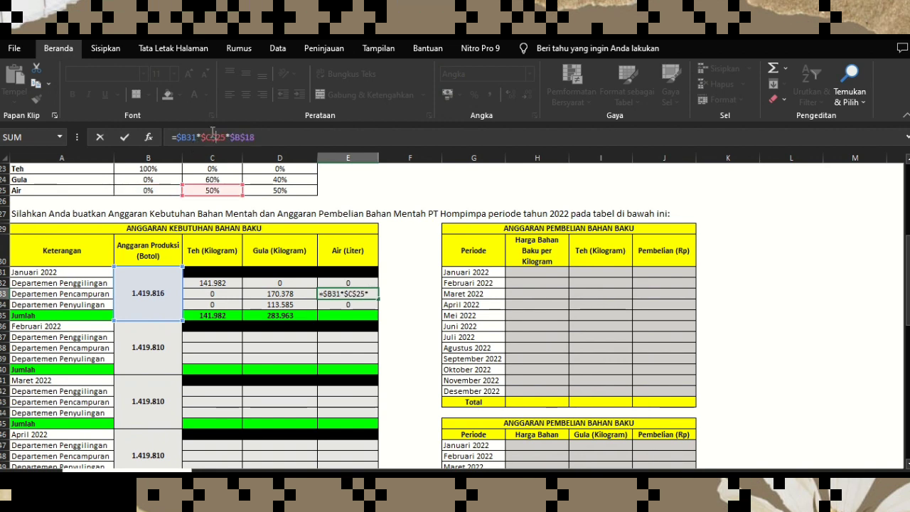
key("Right")
key("Right")
key("Right")
key("Right")
key("Return")
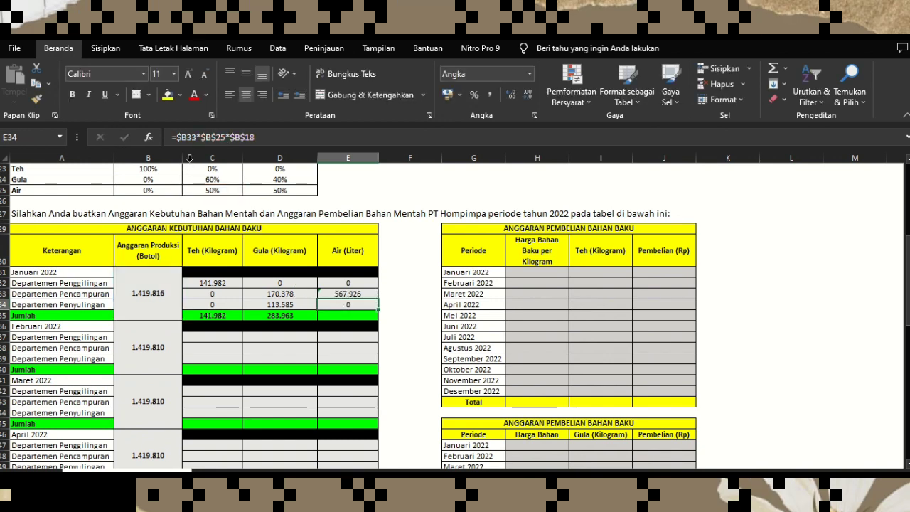
Change the Departemen Penyulingan Air formula in E34 to =$B31*$D$25*$B$18
left_click(184, 137)
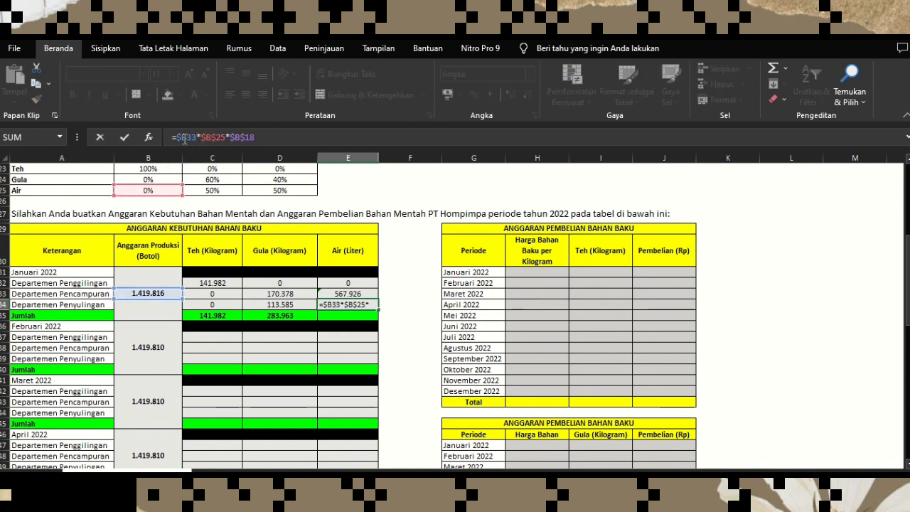
key("BackSpace")
type("1")
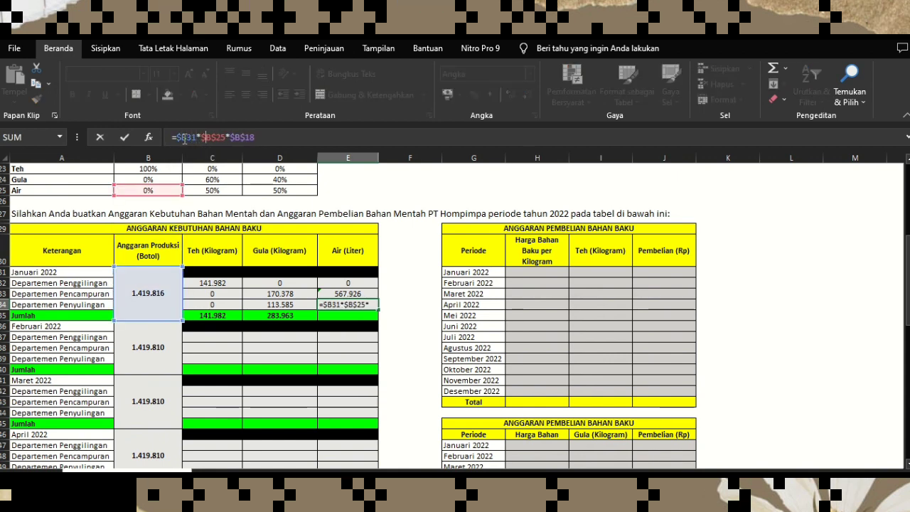
key("BackSpace")
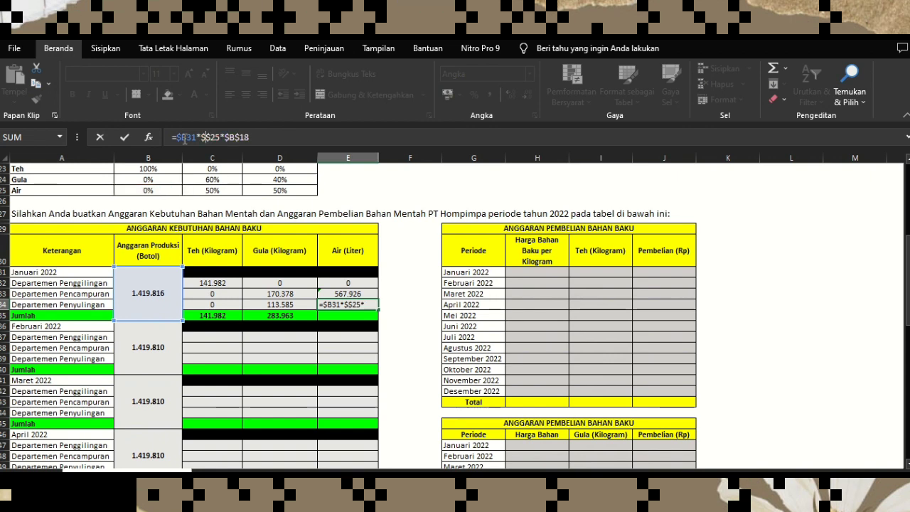
type("D")
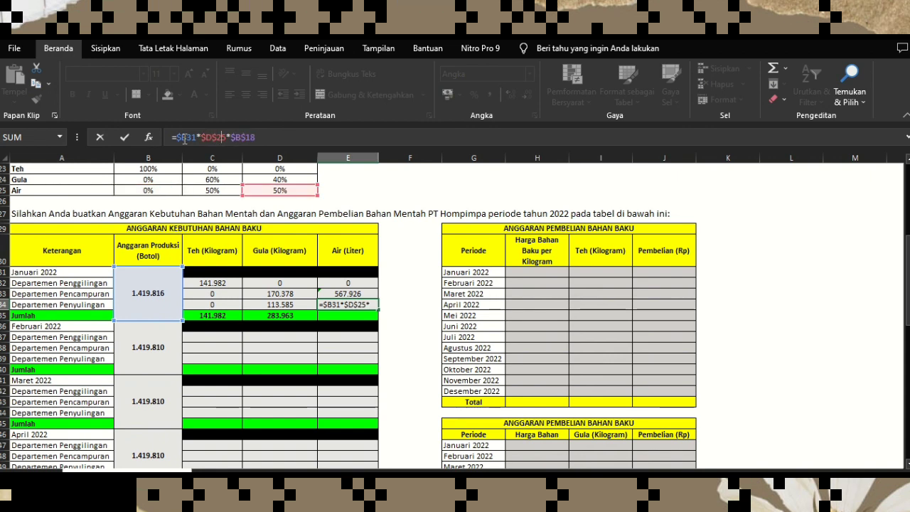
key("End")
key("Return")
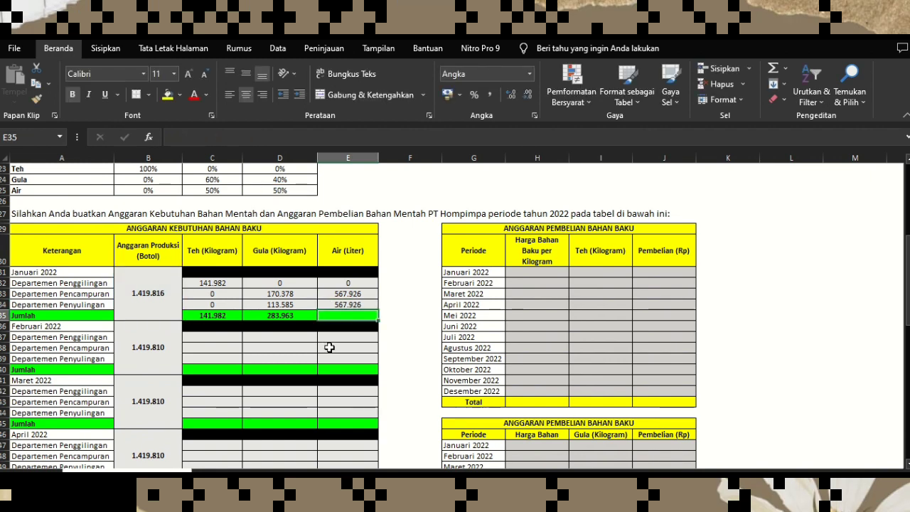
Fill the Januari Jumlah sum formula from D35 across to the Air column, E35
left_click(292, 315)
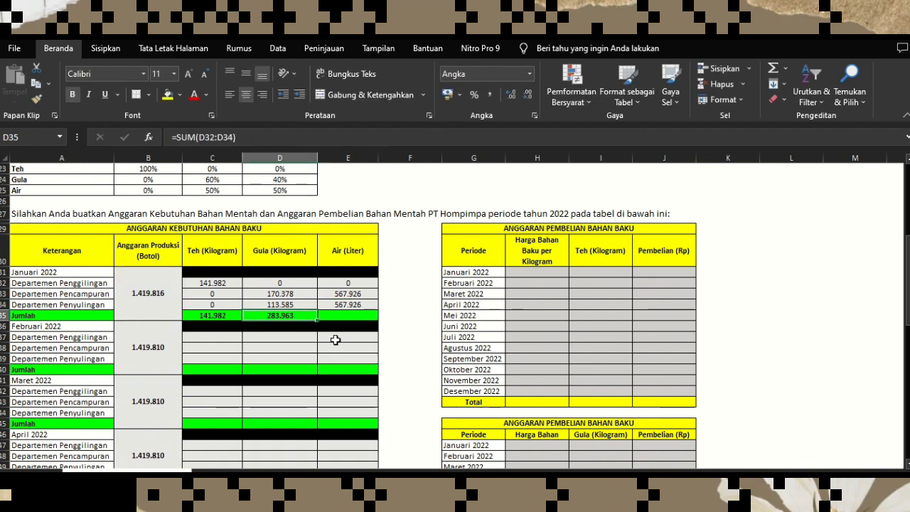
left_click_drag(319, 321, 358, 323)
left_click(359, 346)
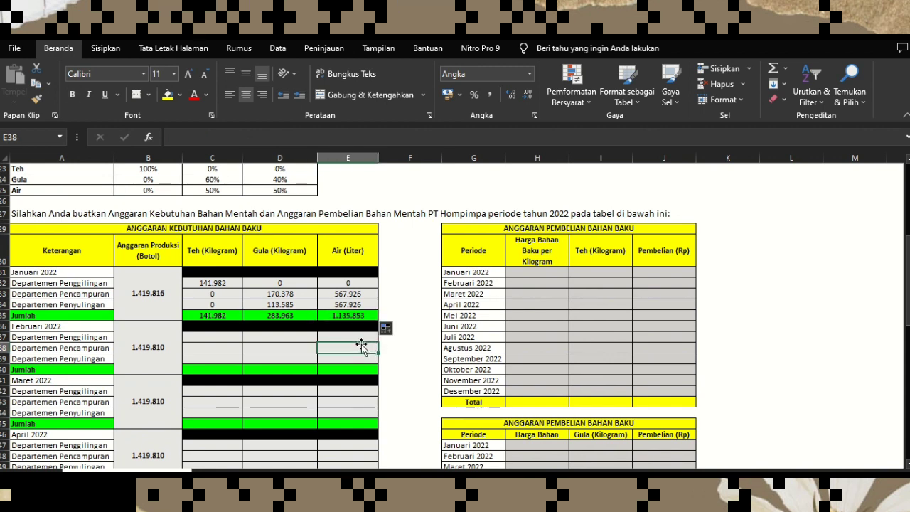
Copy the Januari department formulas in C32:E34 into the Februari department rows starting at C37
scroll(346, 333, "down", 1)
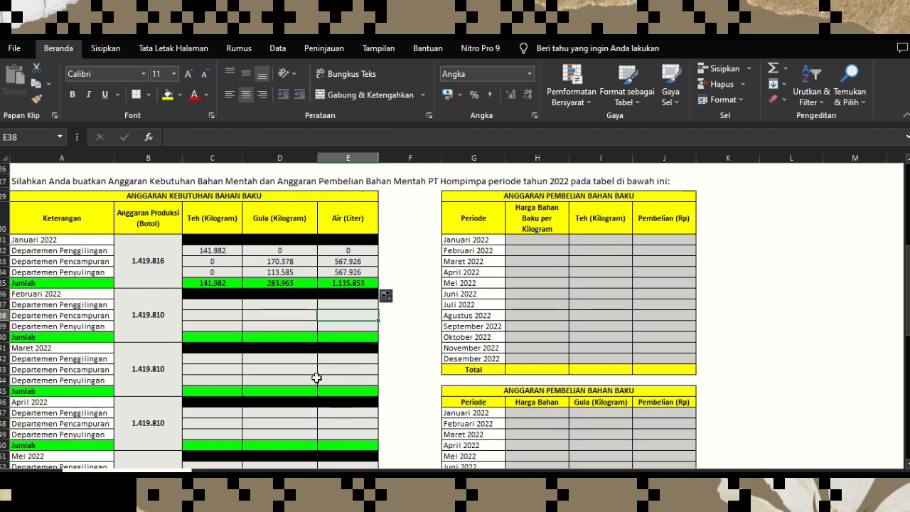
left_click_drag(212, 250, 364, 274)
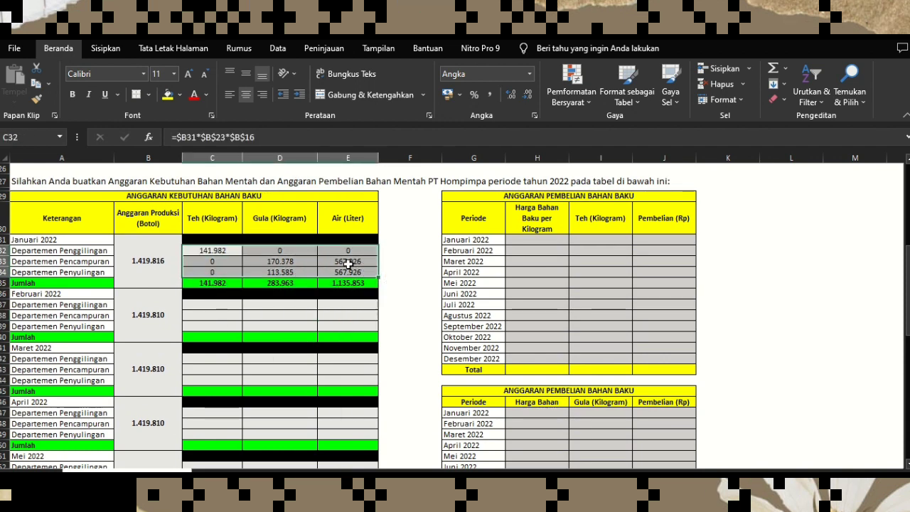
right_click(348, 267)
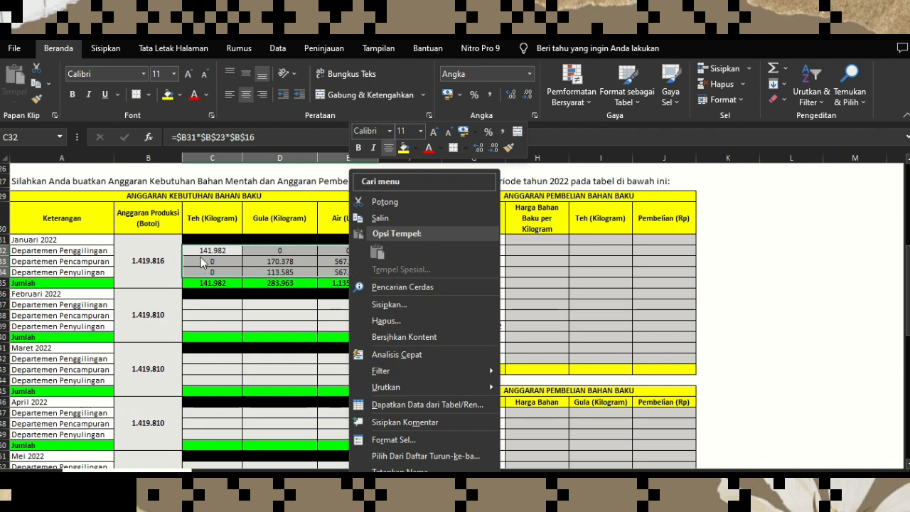
left_click(380, 218)
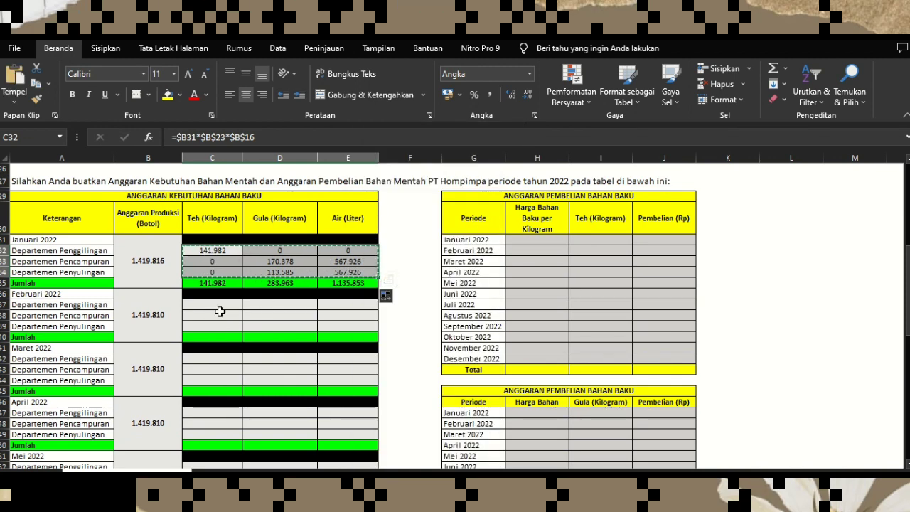
left_click(202, 306)
key("ctrl+v")
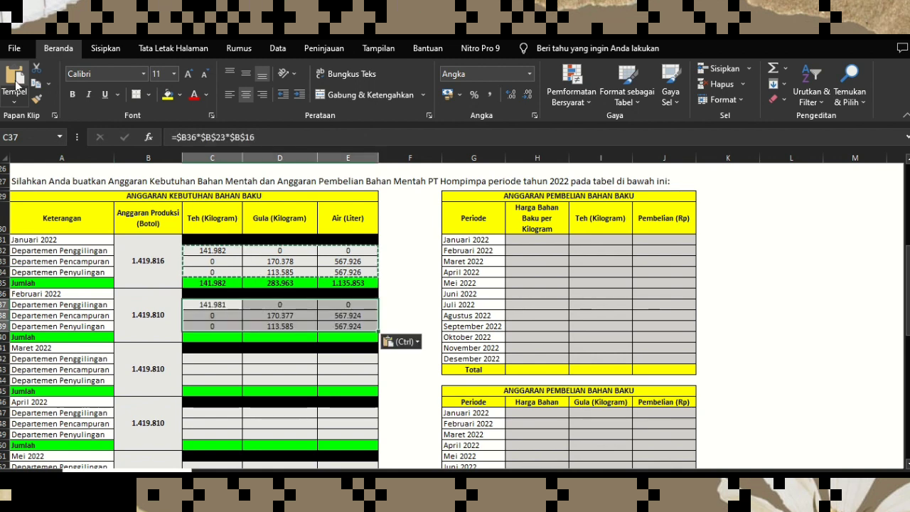
Total Februari's Teh requirement in C40 with =SUM(C37:C39) and fill the formula across to E40
left_click(203, 337)
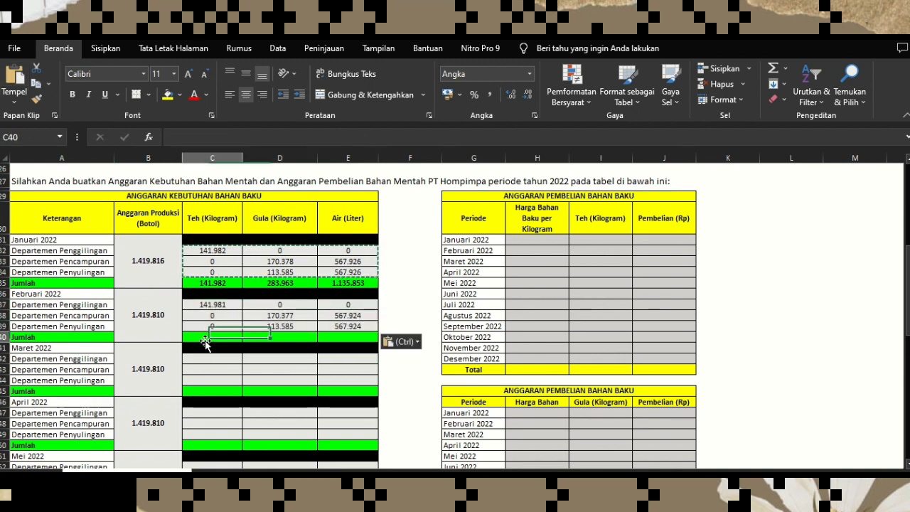
left_click(778, 68)
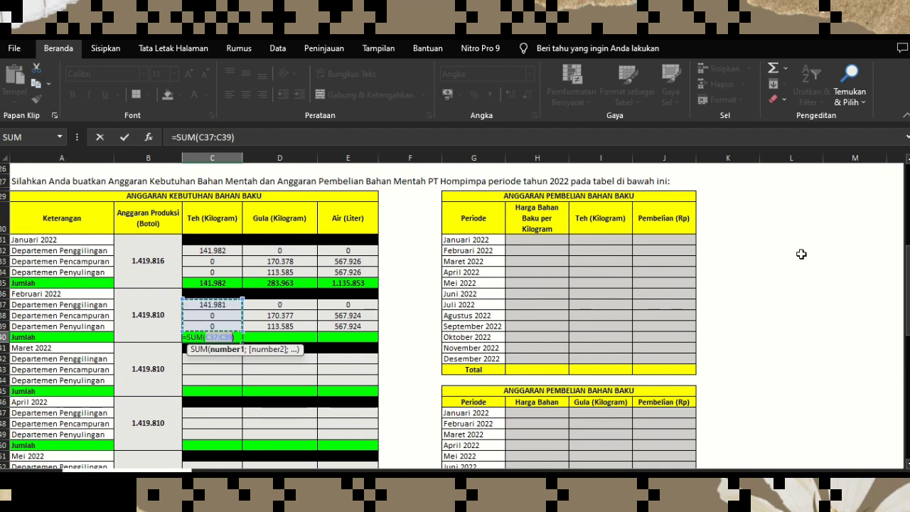
key("Return")
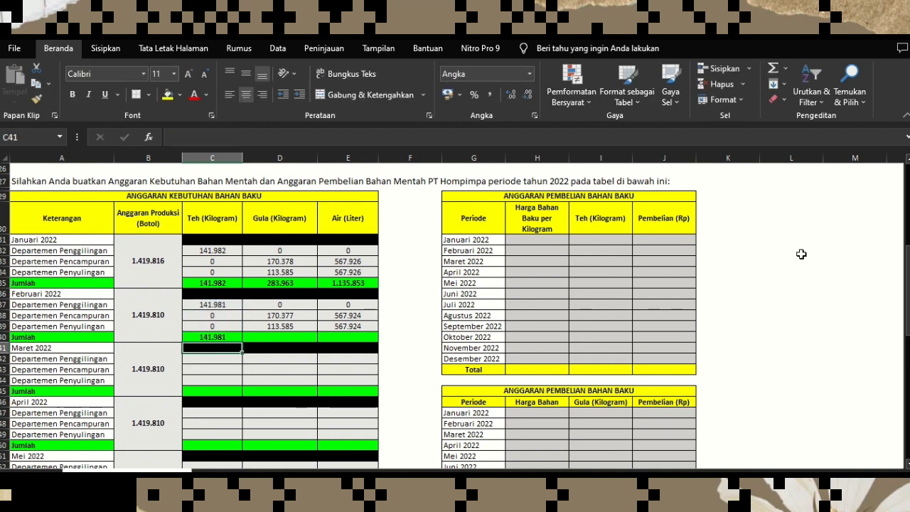
left_click(207, 338)
left_click_drag(268, 341, 375, 346)
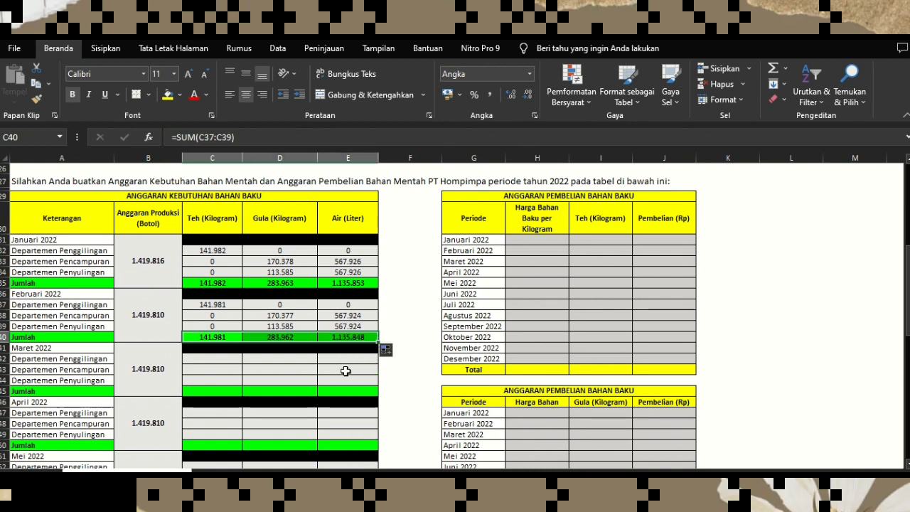
left_click(345, 369)
Copy the Februari department formulas in C37:E39 into the Maret department rows starting at C42
scroll(223, 260, "down", 3)
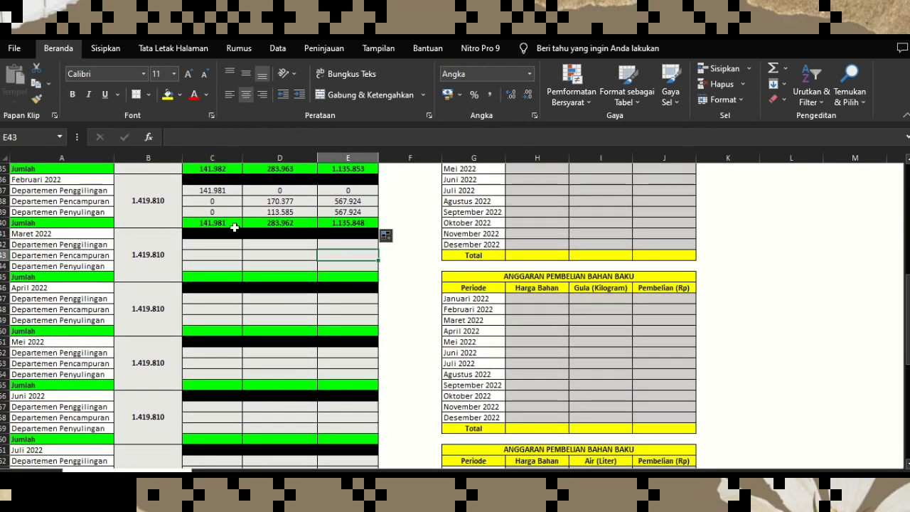
left_click_drag(209, 191, 351, 213)
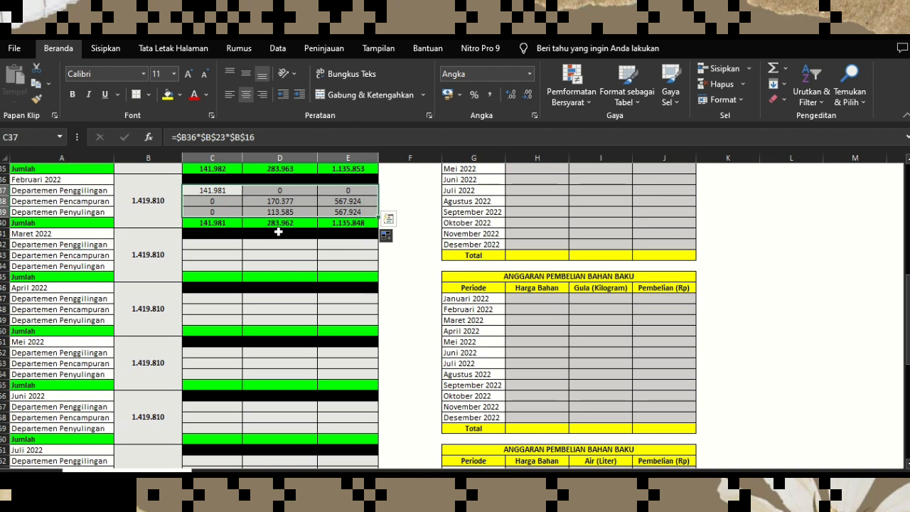
left_click(36, 83)
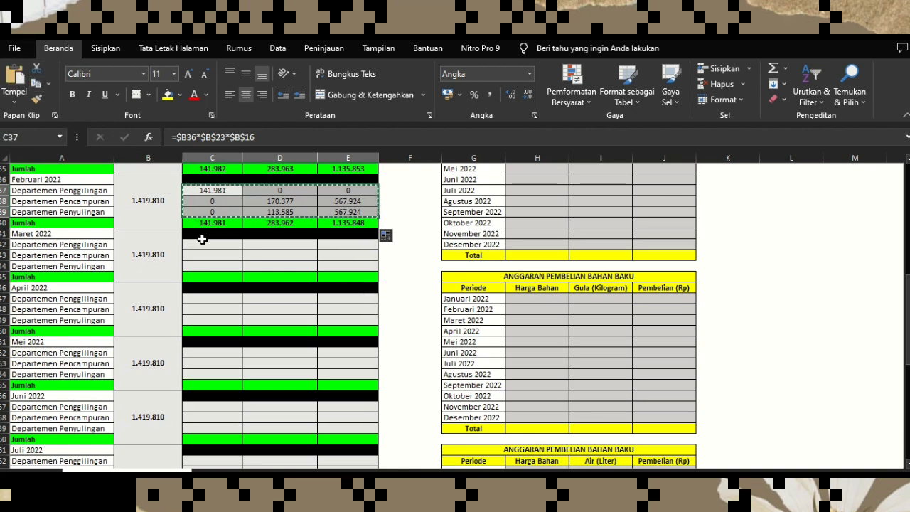
left_click(201, 244)
left_click(15, 78)
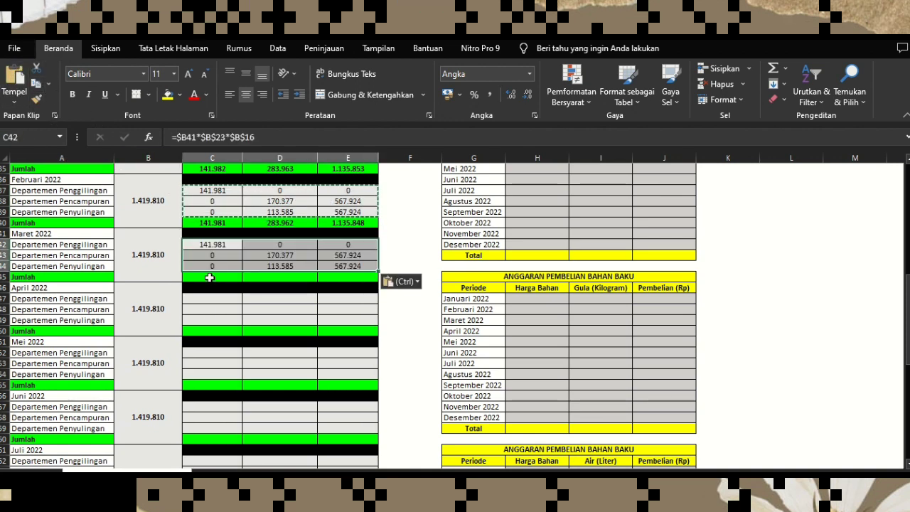
Total Maret's Teh requirement in C45 with =SUM(C42:C44) and fill the formula across to E45
left_click(208, 276)
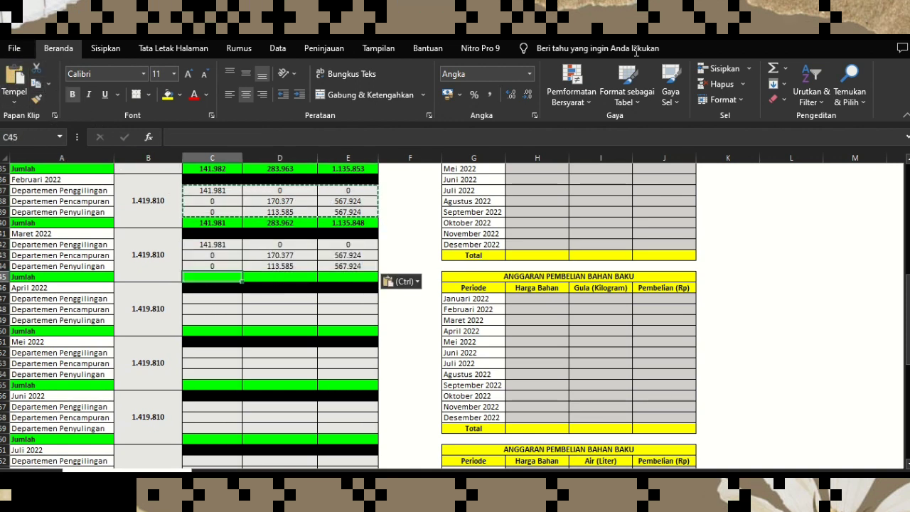
left_click(773, 68)
key("Return")
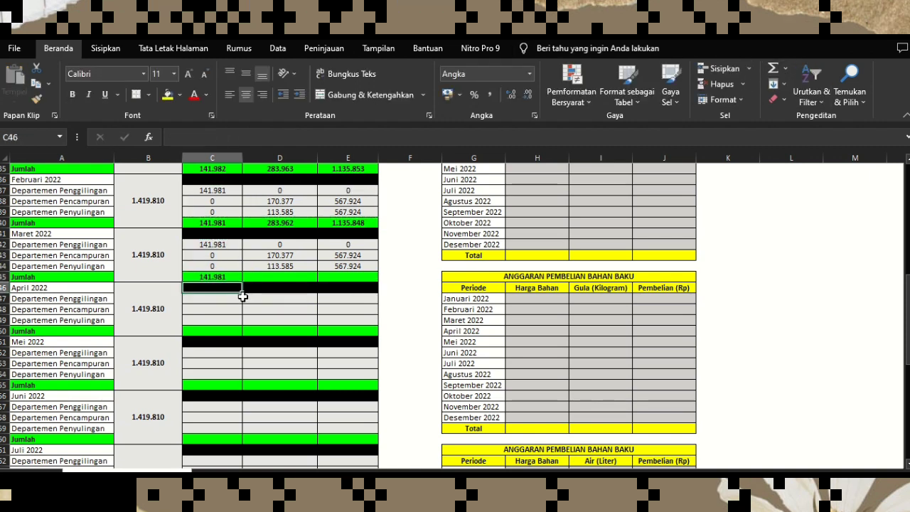
left_click(227, 276)
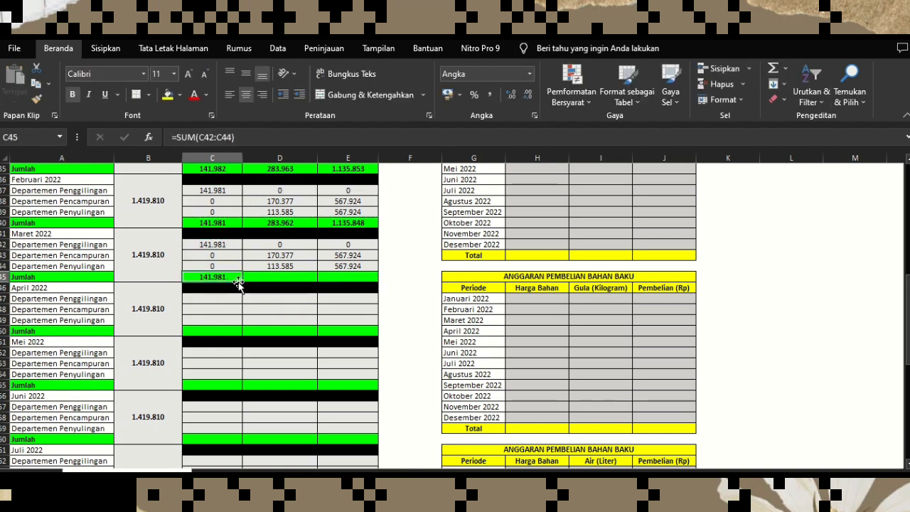
left_click_drag(292, 281, 349, 281)
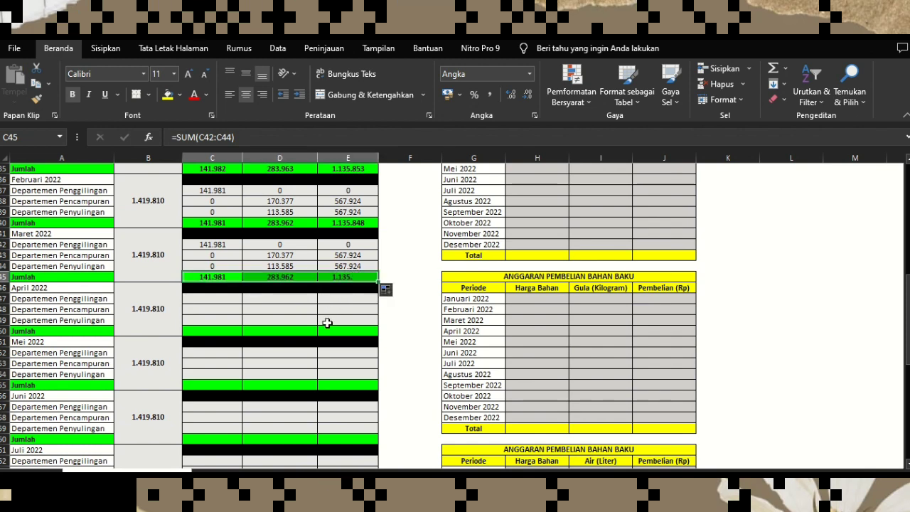
left_click(327, 320)
Copy the Maret department and Jumlah formulas in C42:E45 into the April block starting at C47
scroll(210, 228, "down", 1)
left_click_drag(210, 217, 349, 244)
left_click(36, 83)
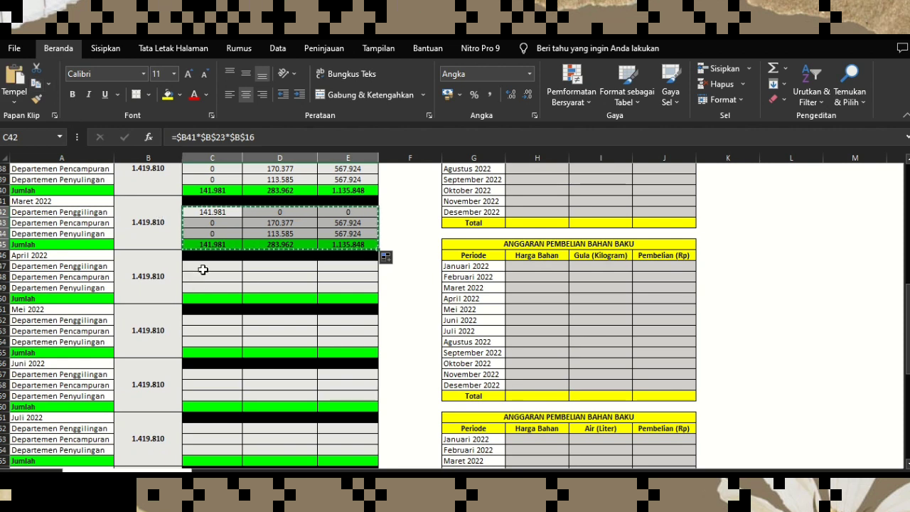
left_click(212, 265)
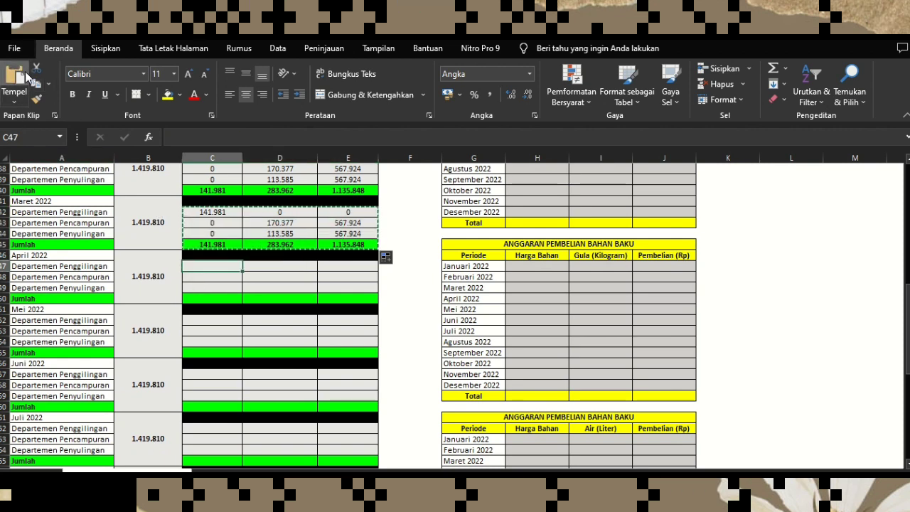
left_click(24, 77)
key("Escape")
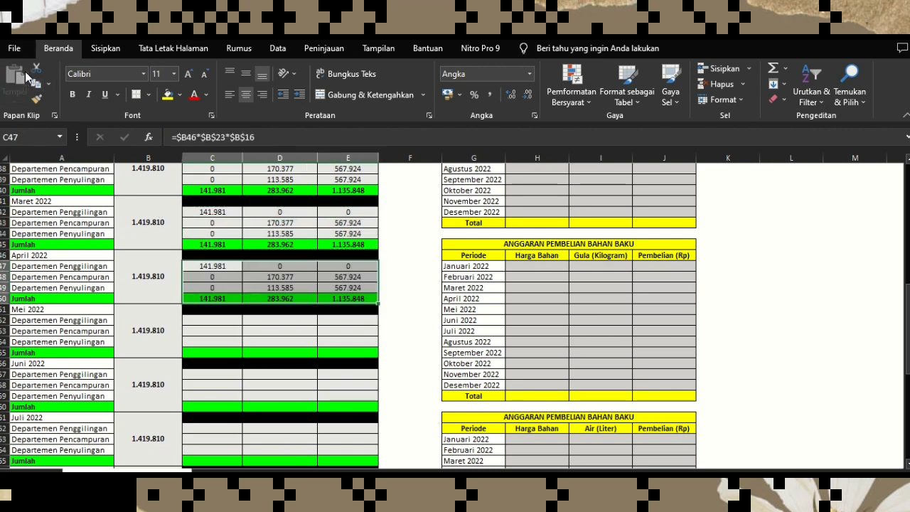
Copy the April department and Jumlah formulas in C47:E50 into the Mei block starting at C52
left_click_drag(92, 170, 351, 297)
left_click(277, 309)
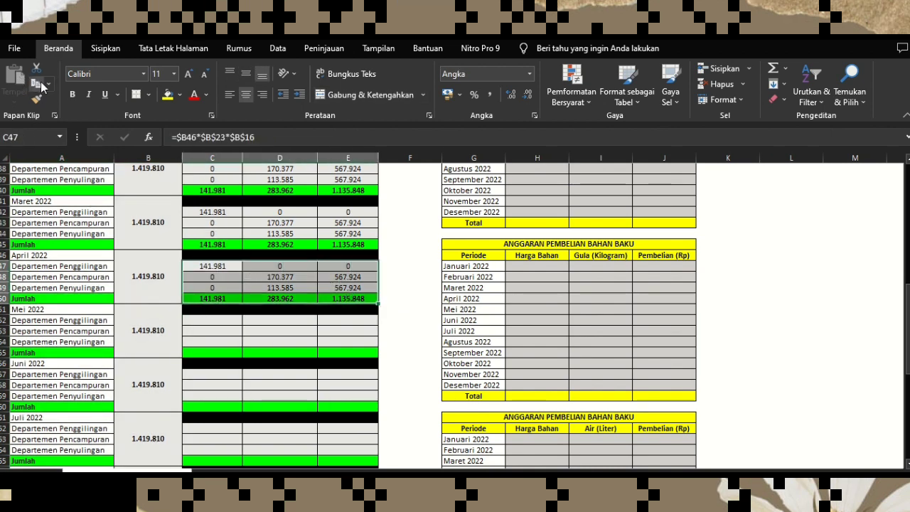
left_click(35, 84)
left_click(206, 319)
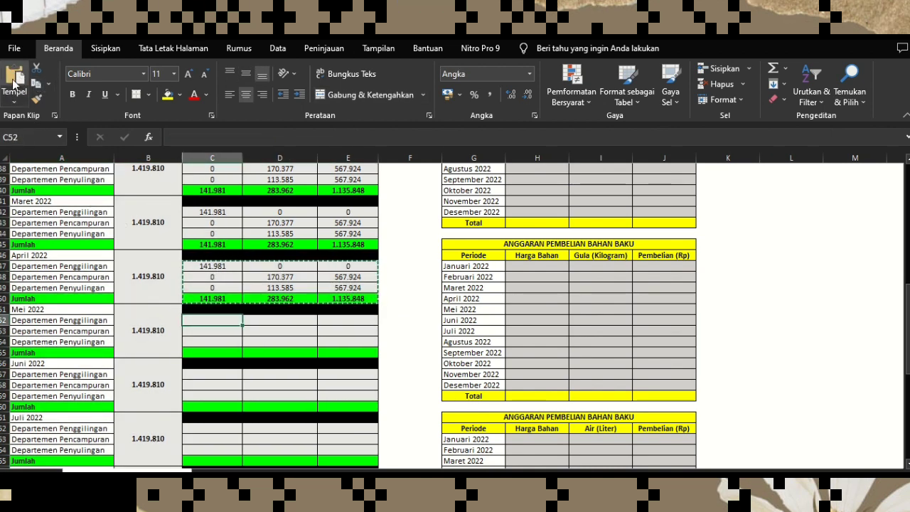
left_click(15, 75)
Copy the Mei department and Jumlah formulas in C52:E55 into the Juni block starting at C57
scroll(213, 235, "down", 3)
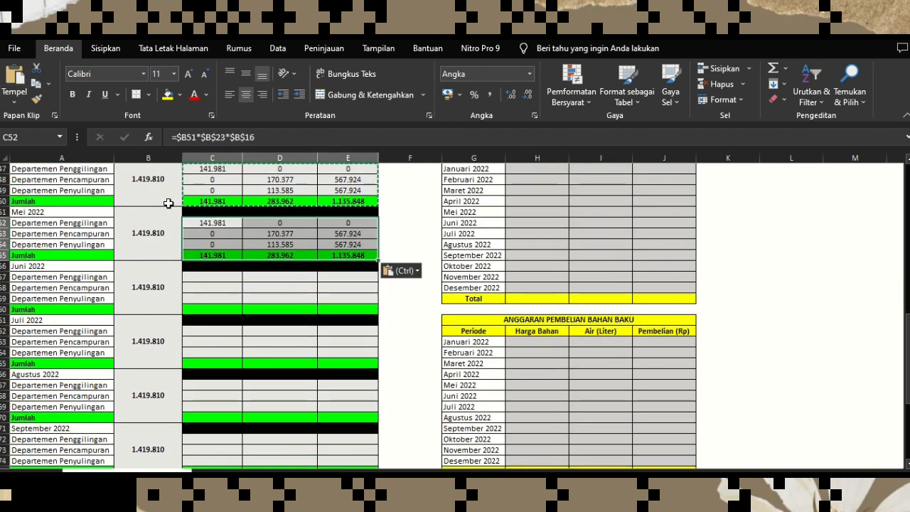
left_click_drag(197, 222, 352, 258)
left_click(37, 84)
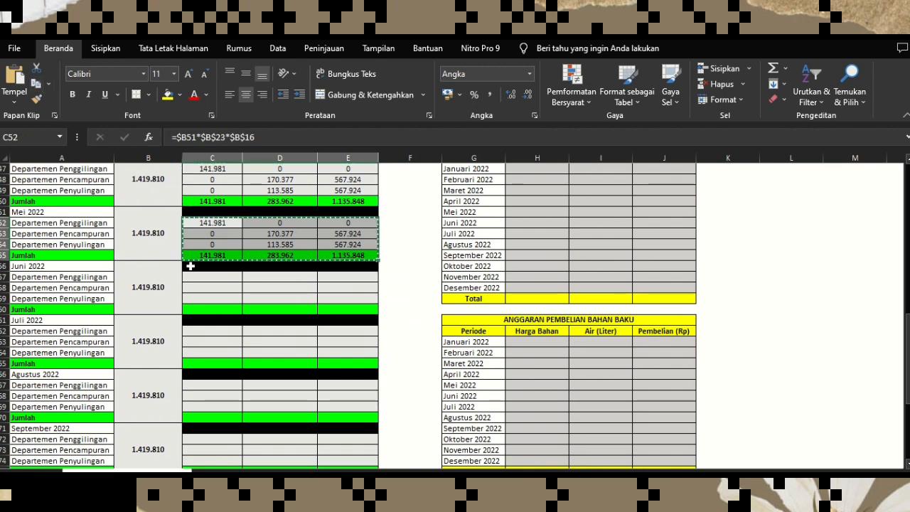
left_click(204, 277)
left_click(14, 74)
Paste the copied Mei block into the Juli block at C62 and the Agustus block at C67
scroll(213, 255, "down", 3)
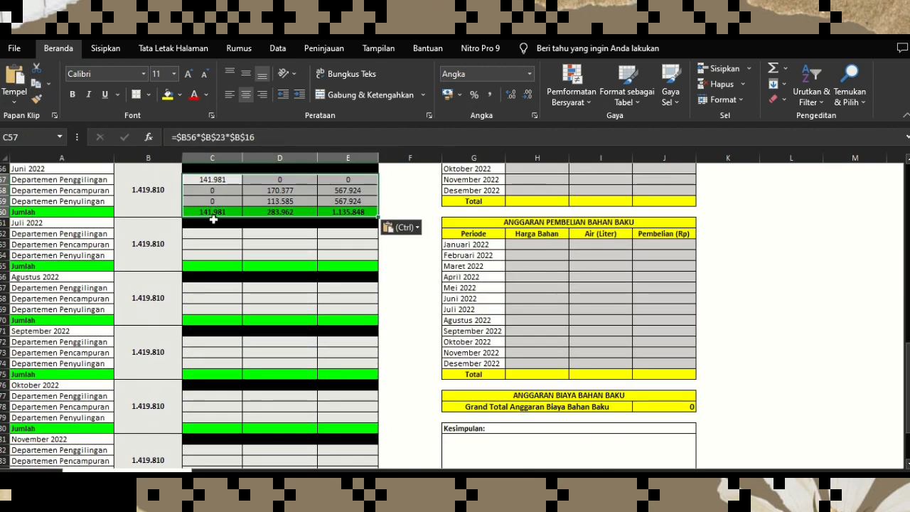
left_click(206, 233)
left_click(14, 74)
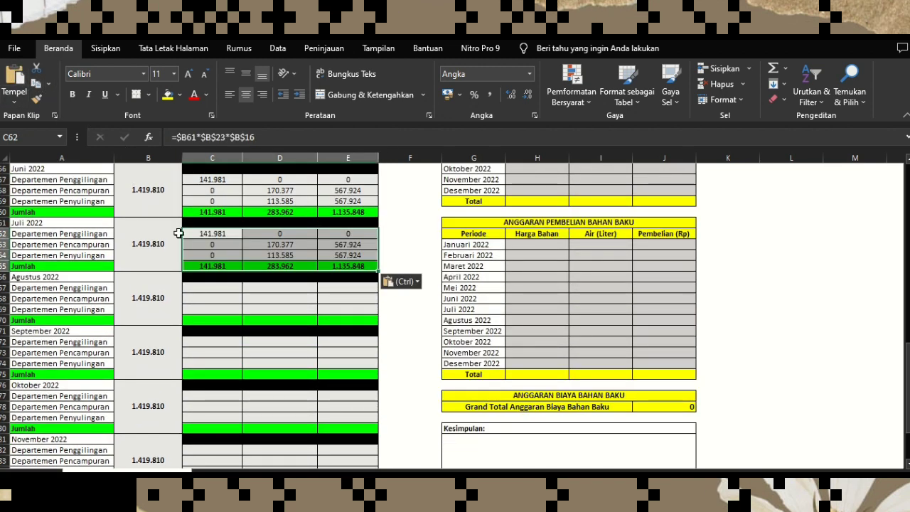
left_click(223, 287)
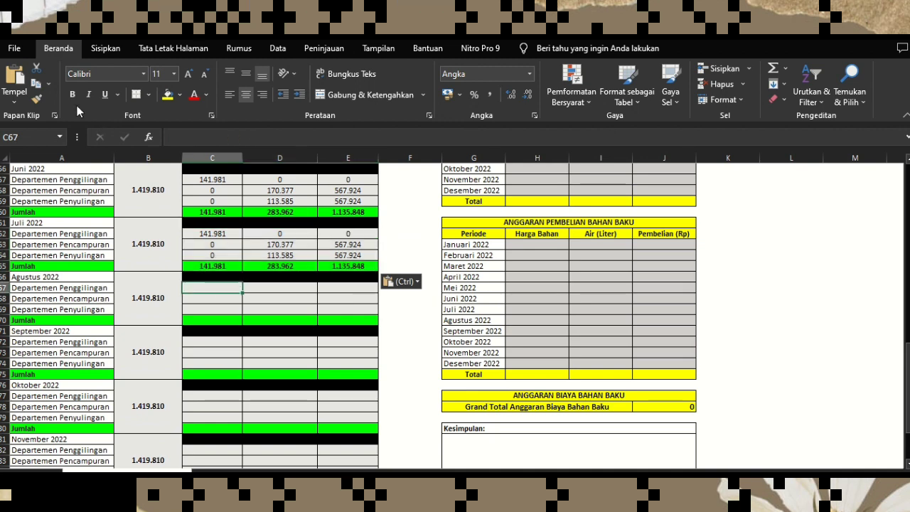
left_click(14, 75)
scroll(234, 270, "down", 3)
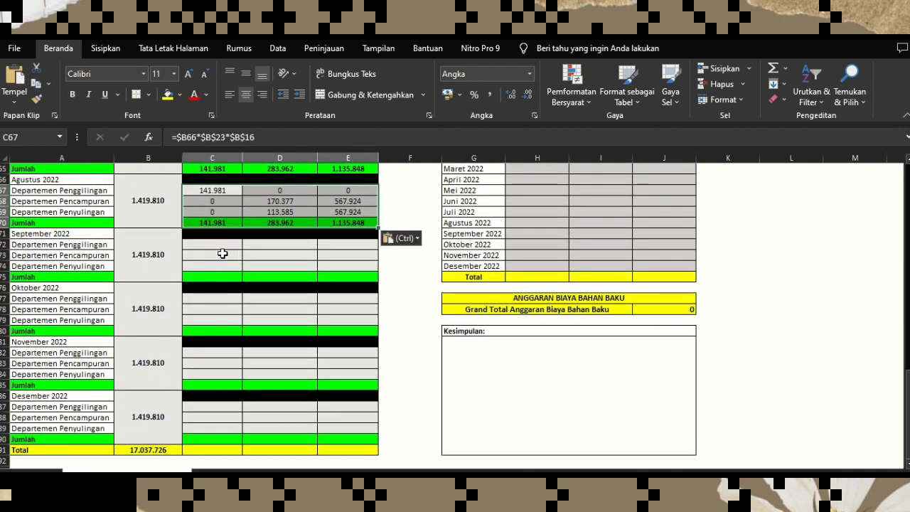
Paste the copied monthly formula block into the September block at C72 and the Oktober block at C77
left_click(220, 244)
left_click(14, 74)
scroll(213, 241, "down", 2)
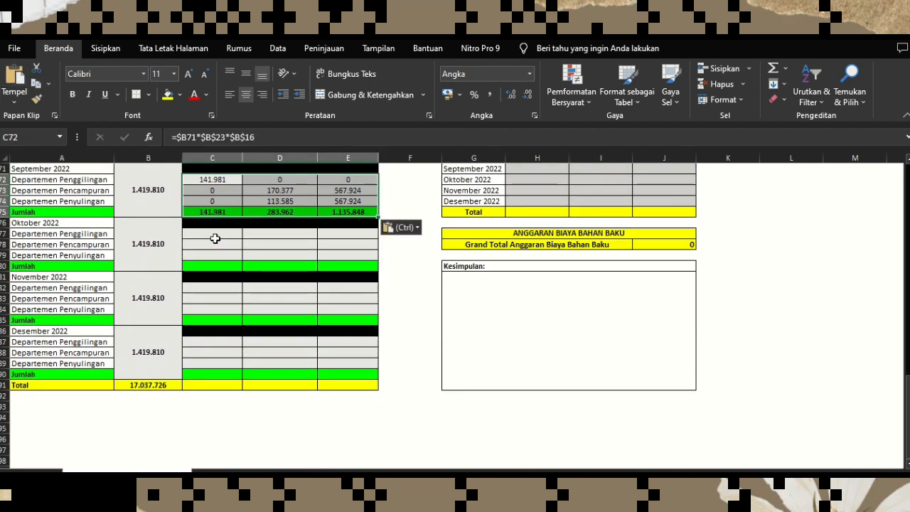
left_click(218, 231)
left_click(14, 75)
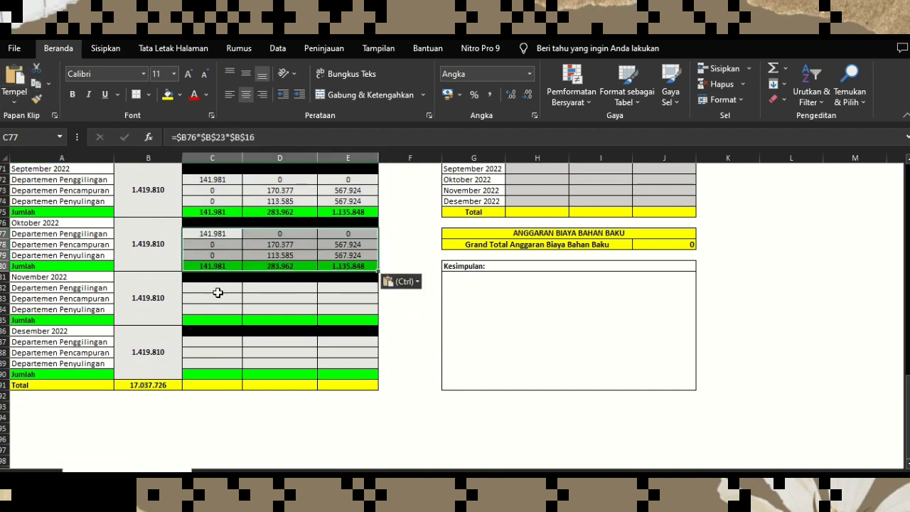
Paste the copied monthly formula block into the November block at C82 and the Desember block at C87
left_click(217, 288)
left_click(14, 74)
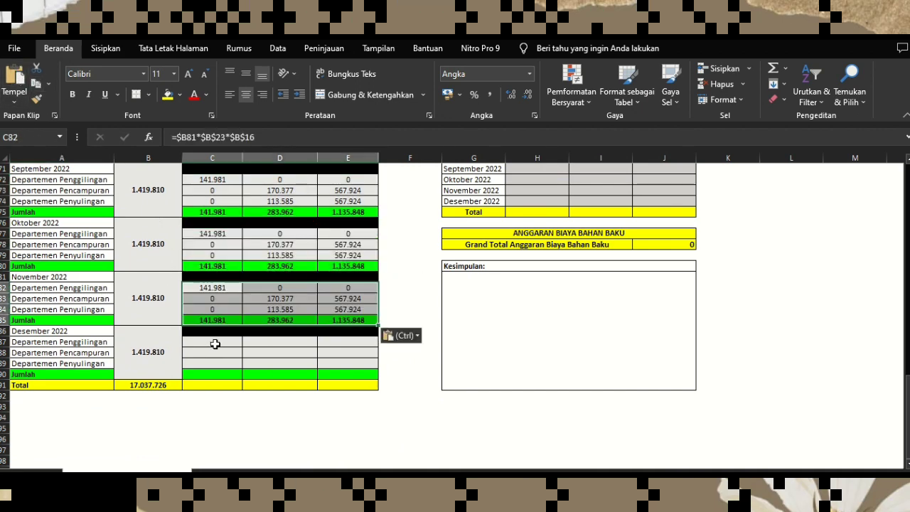
left_click(216, 343)
left_click(9, 74)
Enter the annual tea total in C91 of the requirement budget as =SUM(C32:C90)/2
scroll(215, 328, "down", 2)
left_click(215, 328)
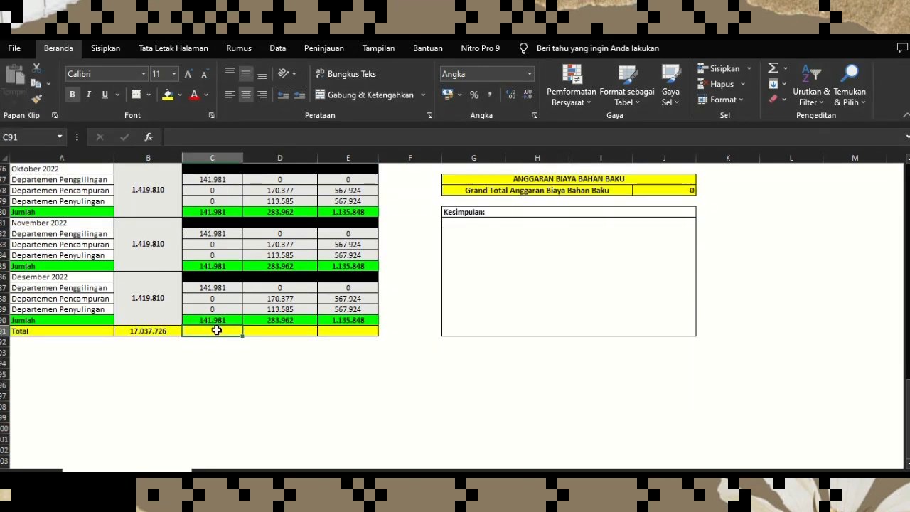
type("=")
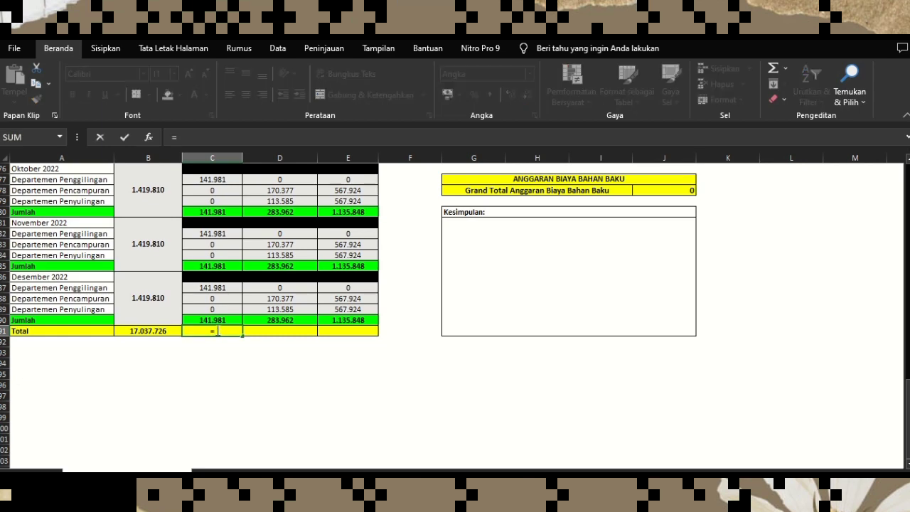
type("SUM")
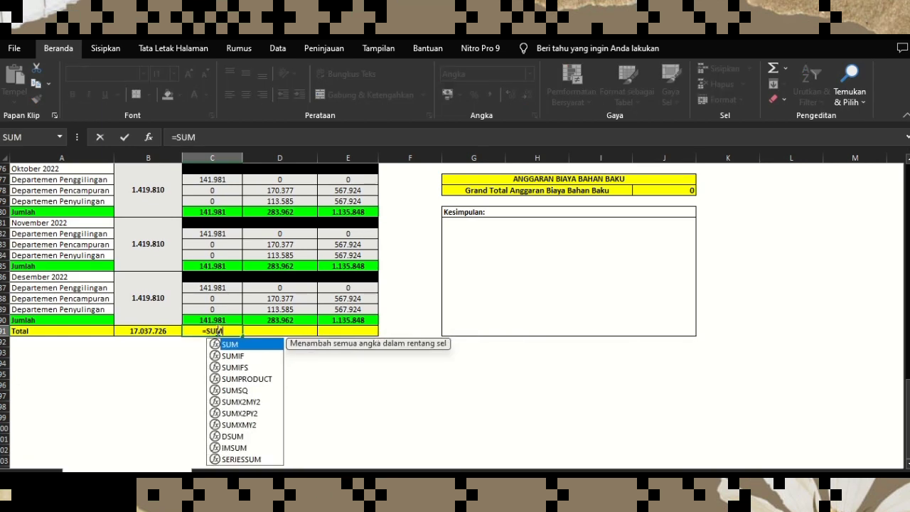
type("(")
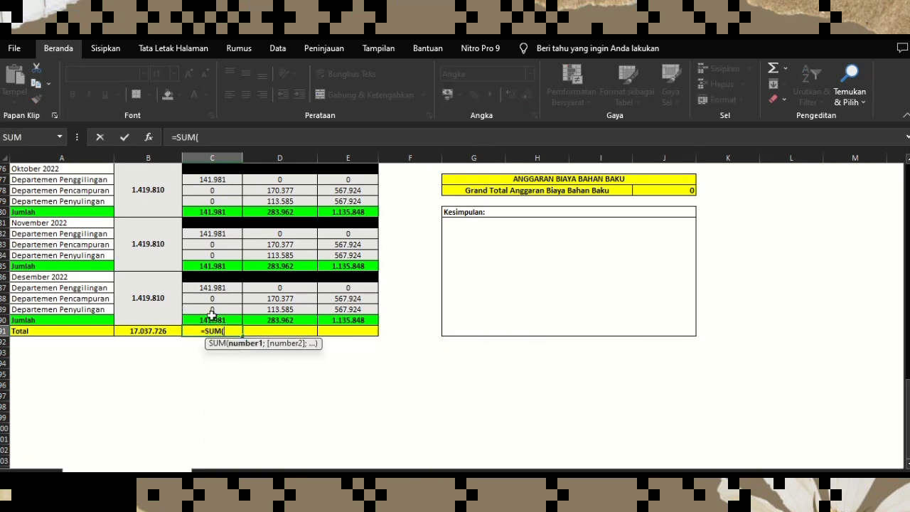
scroll(211, 314, "up", 17)
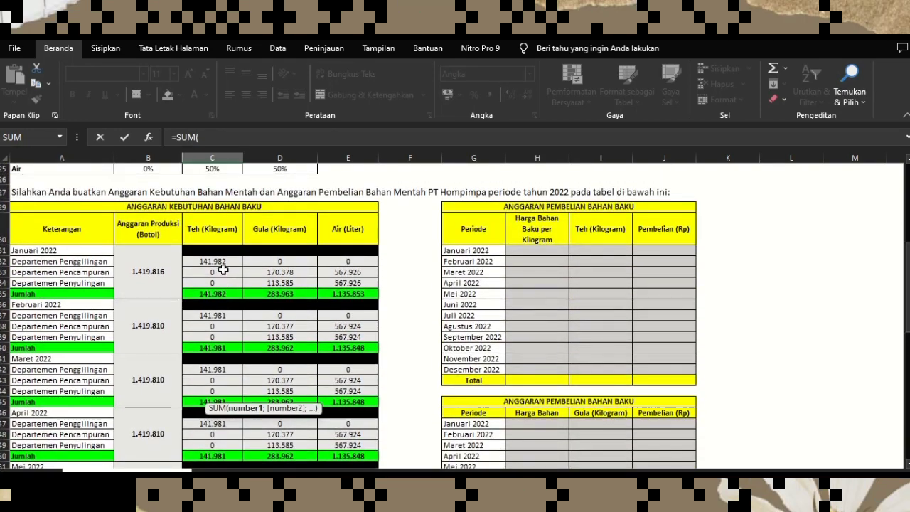
left_click_drag(222, 257, 227, 439)
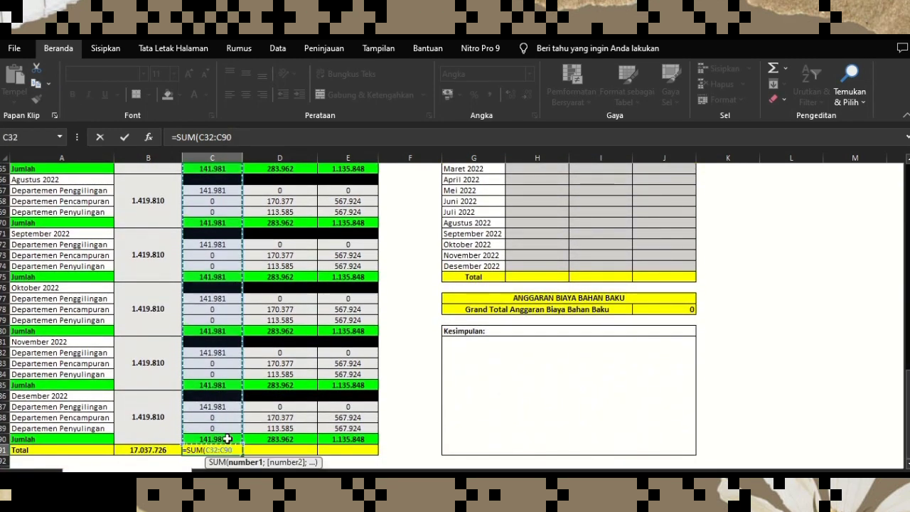
type(")")
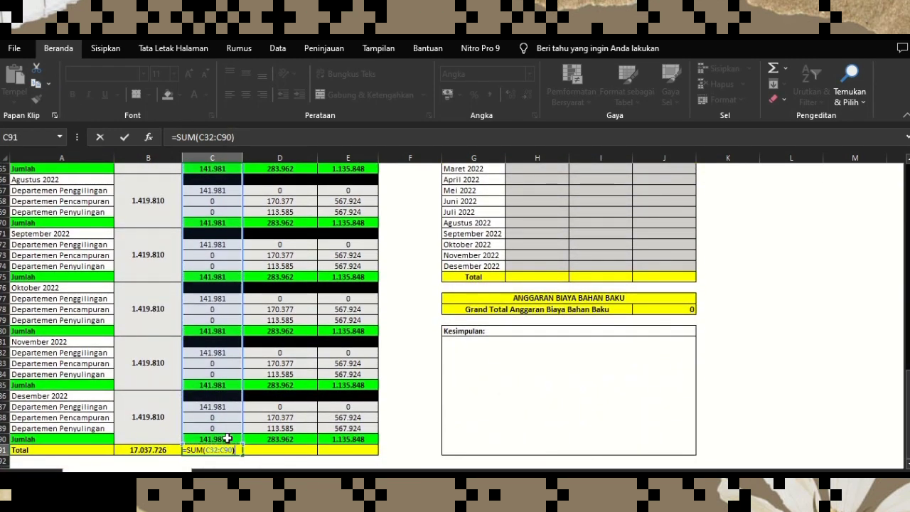
type("/2")
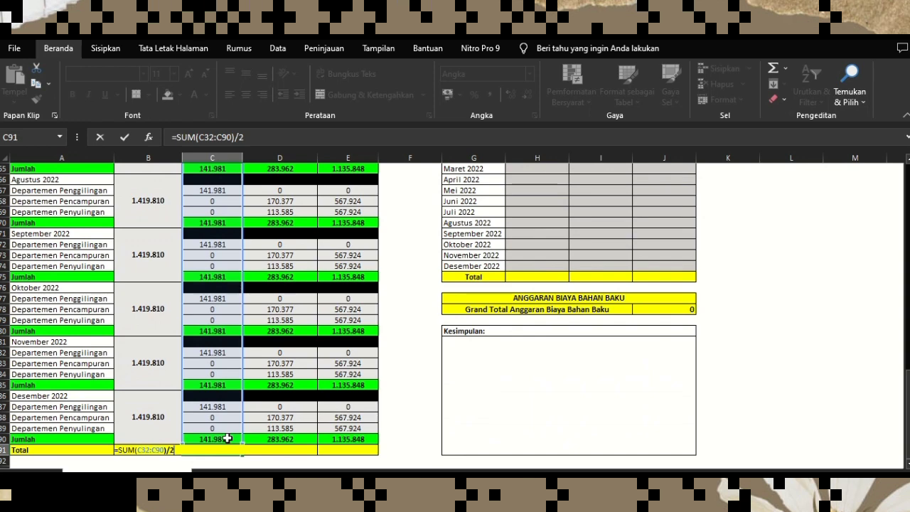
key("Return")
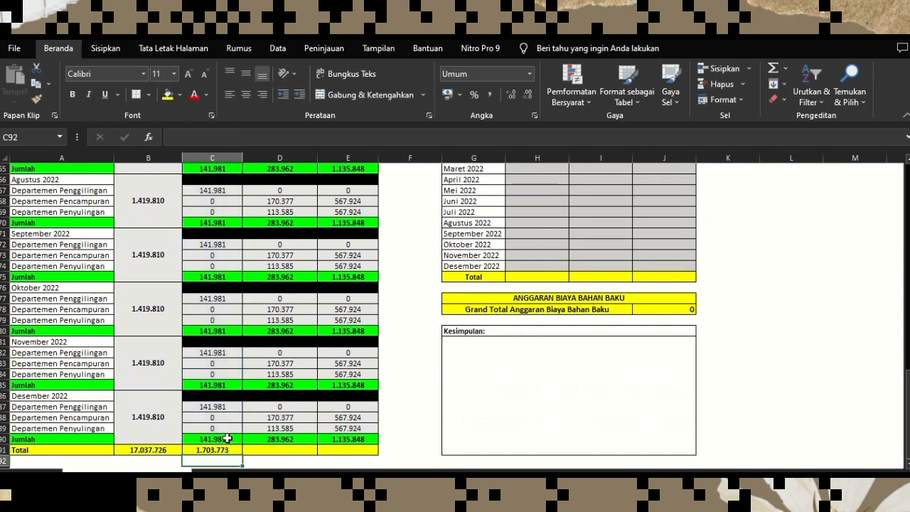
Fill the Total formula from C91 across to D91:E91 for Gula and Air
scroll(235, 457, "down", 1)
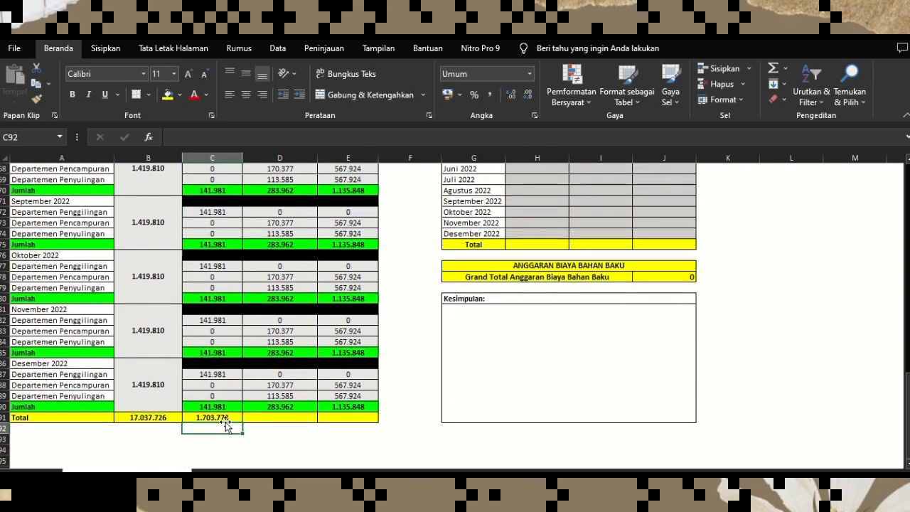
left_click(220, 417)
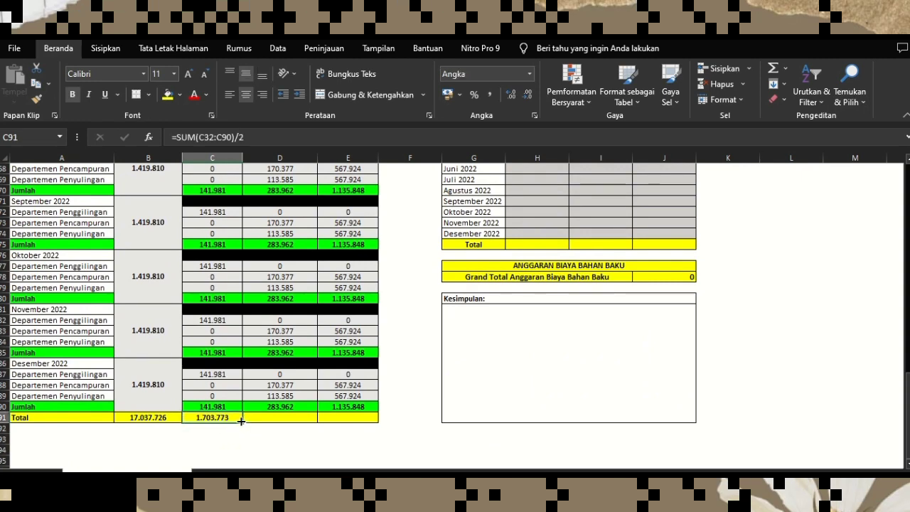
left_click_drag(241, 422, 356, 422)
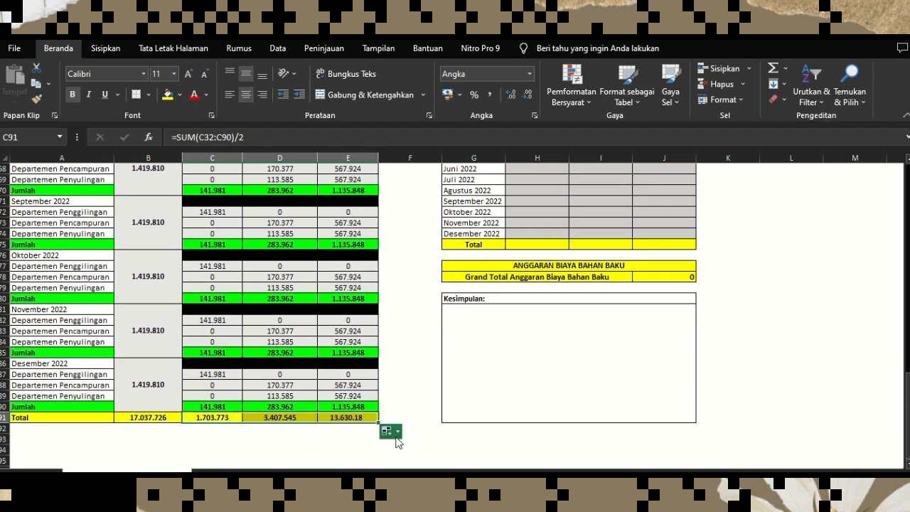
left_click(339, 447)
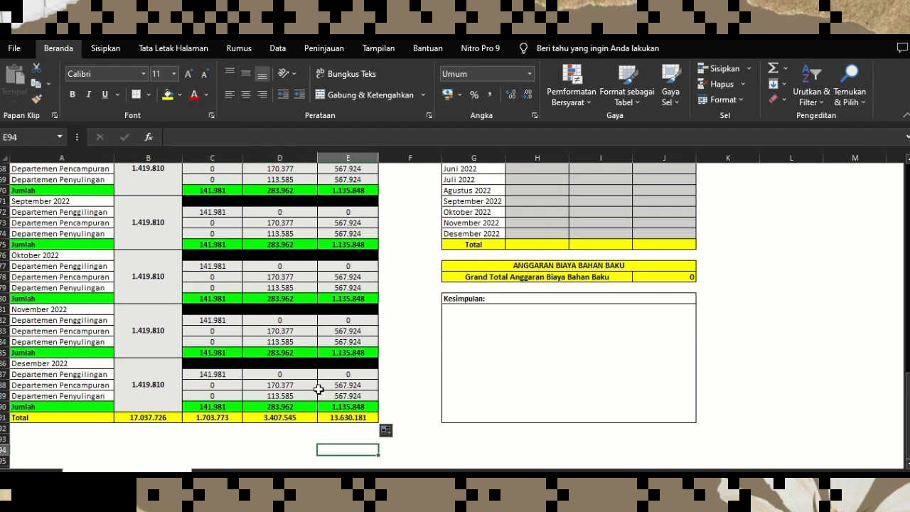
Look up the unit price of Teh and enter 1200 as the Januari 2022 raw-material price in H31
scroll(318, 389, "up", 19)
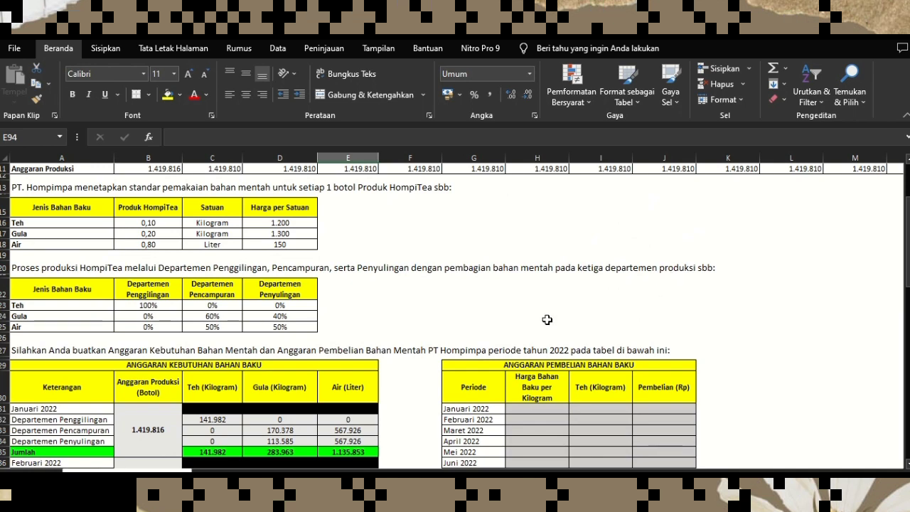
scroll(546, 320, "down", 3)
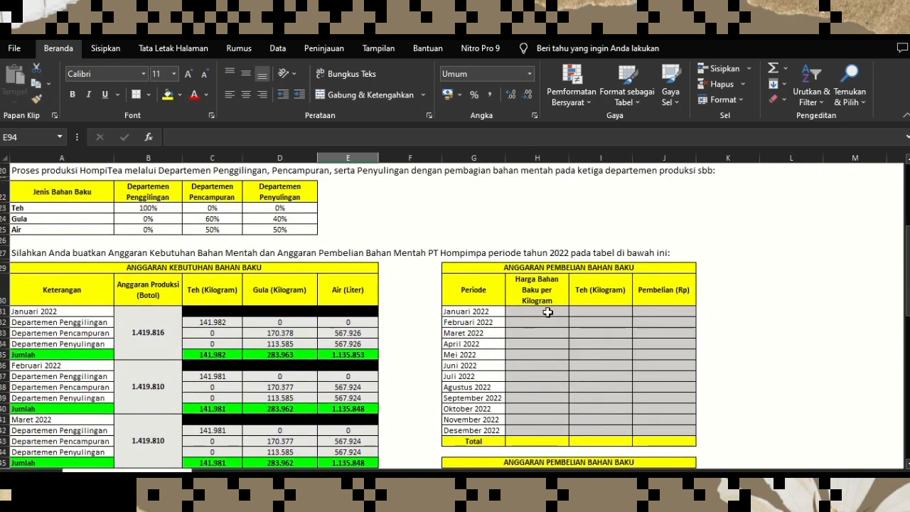
left_click(544, 312)
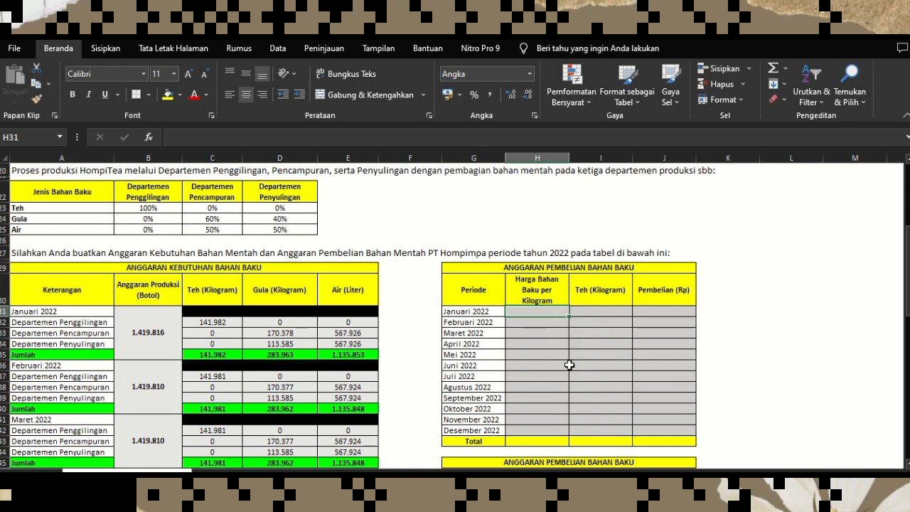
scroll(557, 374, "up", 4)
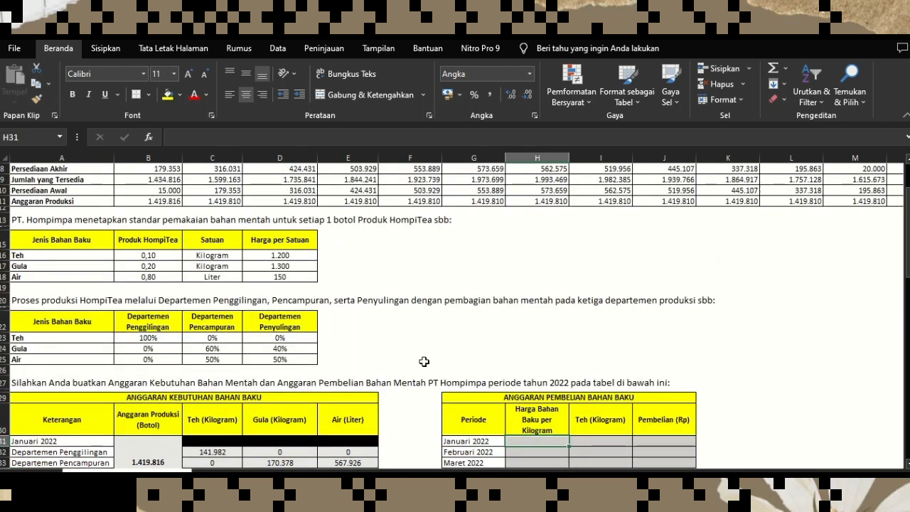
left_click(263, 254)
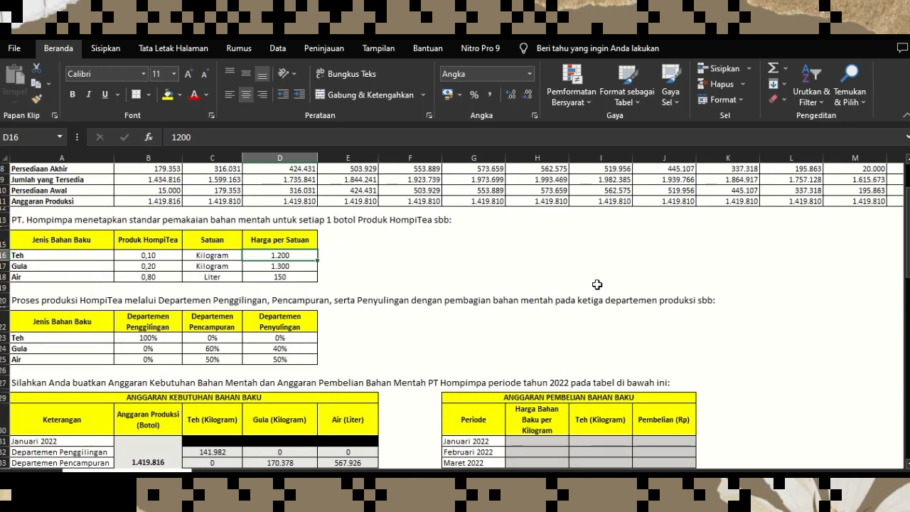
scroll(597, 284, "down", 4)
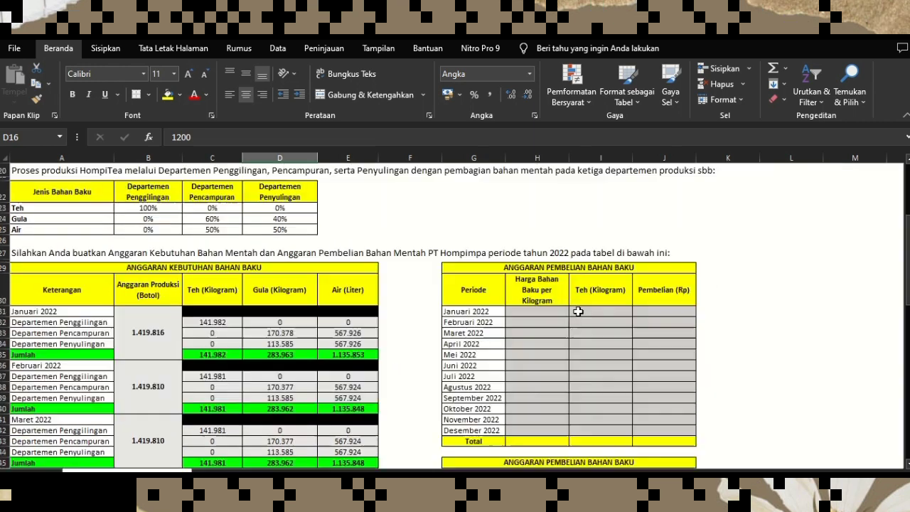
left_click(536, 313)
type("1")
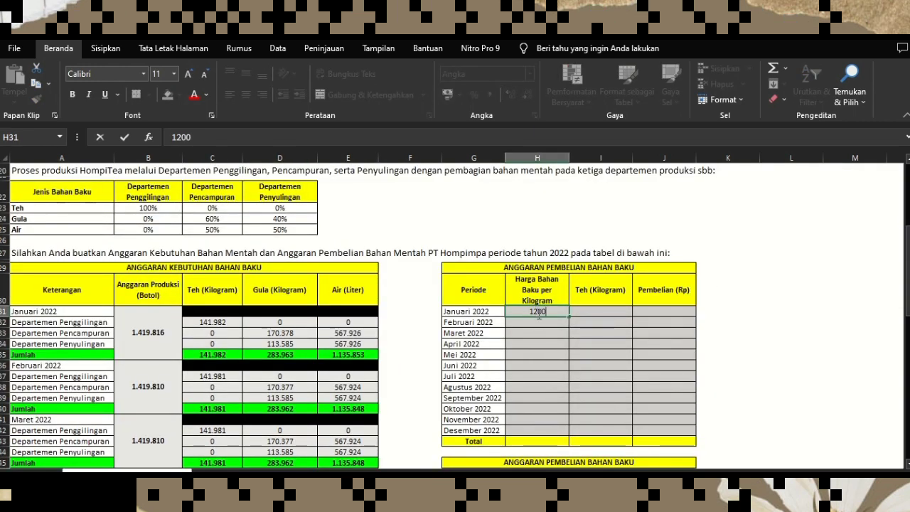
type("200")
key("Return")
Fill the tea price from H31 down through the Total row at H43
left_click(559, 310)
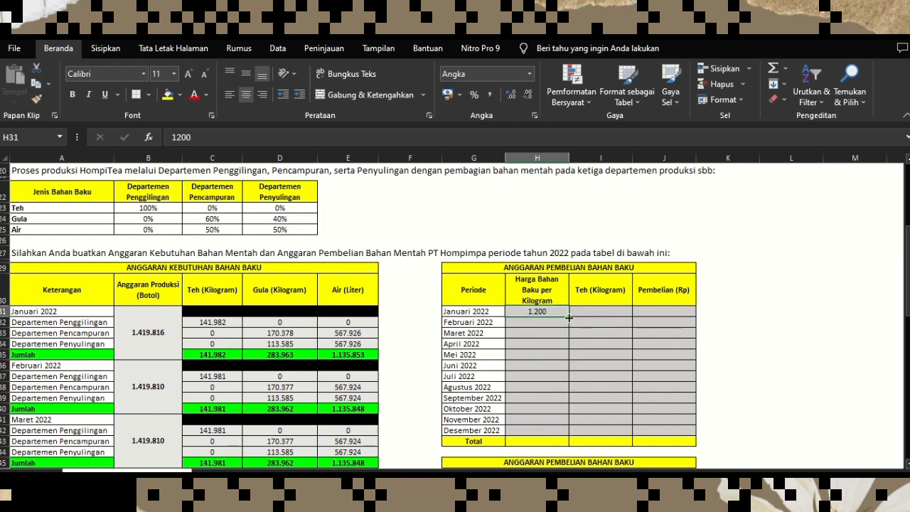
left_click_drag(568, 318, 551, 436)
left_click(610, 363)
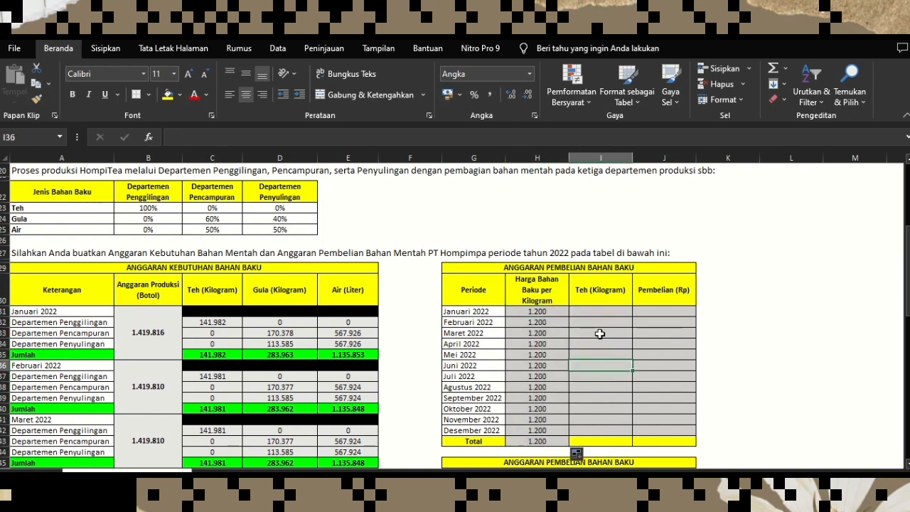
Copy the Januari tea Jumlah from C35 and paste it as a value into I31 of the purchase budget
left_click(596, 313)
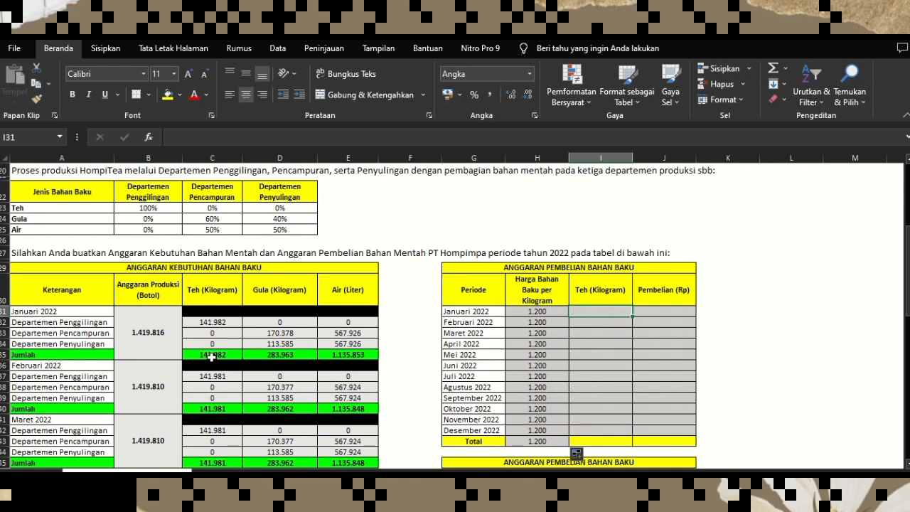
left_click(211, 357)
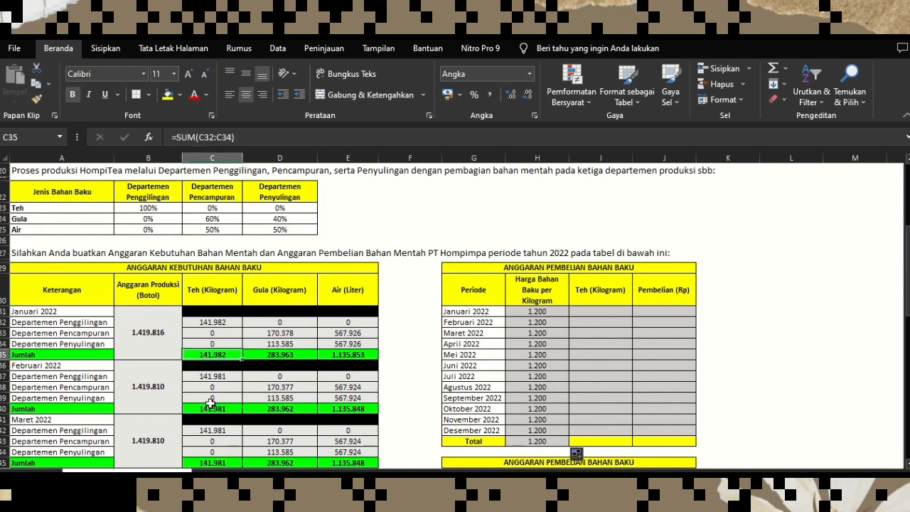
right_click(223, 353)
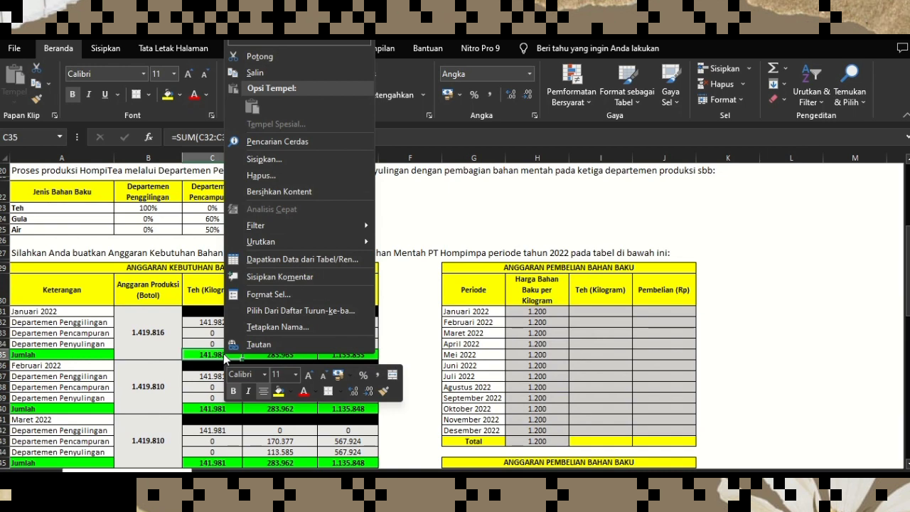
left_click(257, 71)
left_click(600, 312)
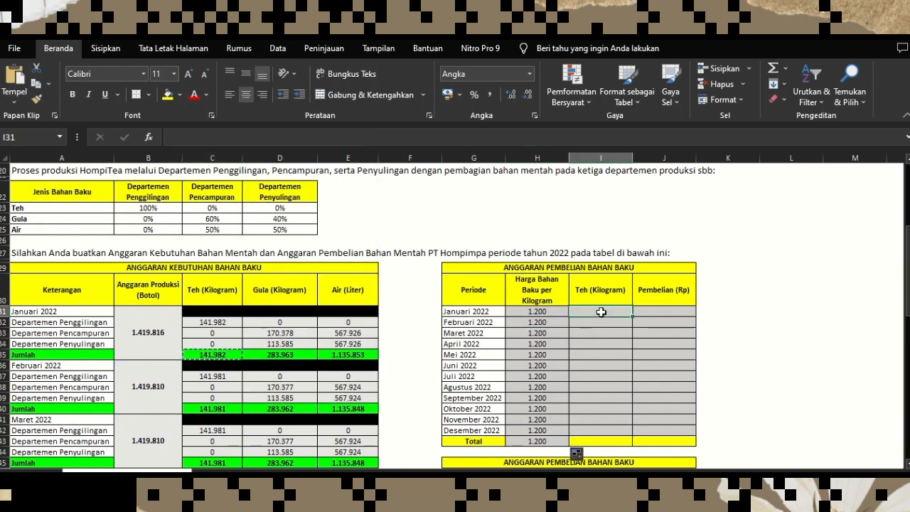
right_click(600, 312)
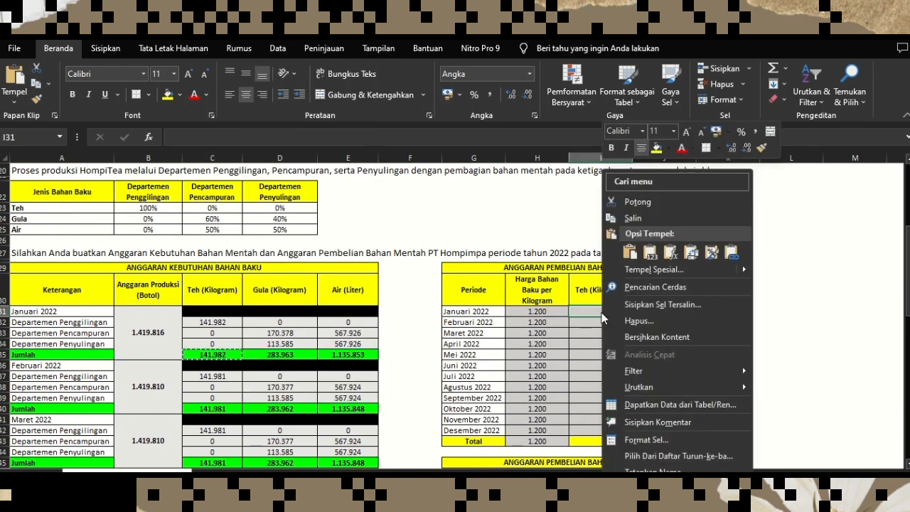
left_click(650, 253)
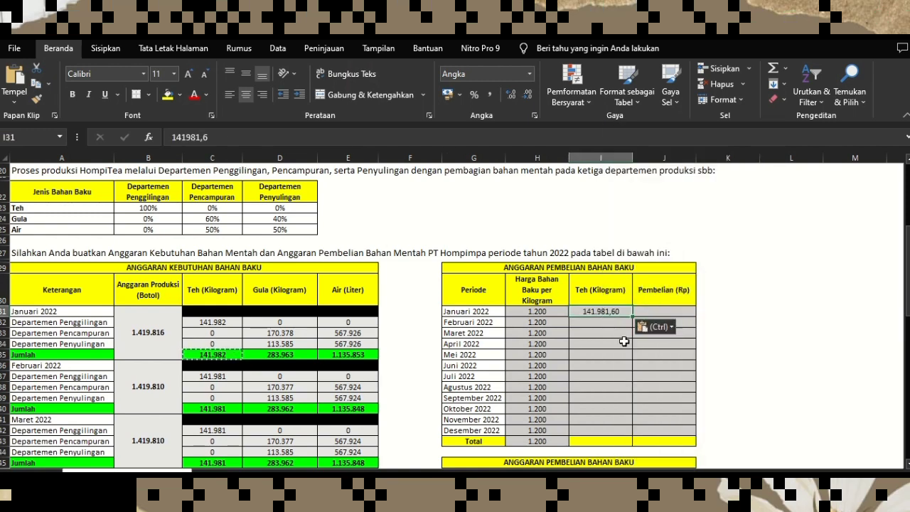
Copy the Februari tea Jumlah from C40 and paste it as a value into I32 of the purchase budget
left_click(600, 354)
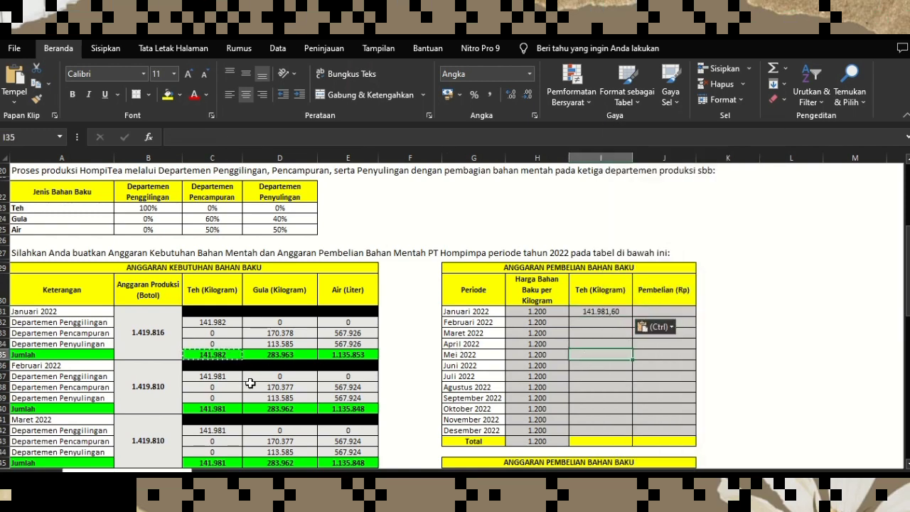
left_click(209, 409)
right_click(209, 410)
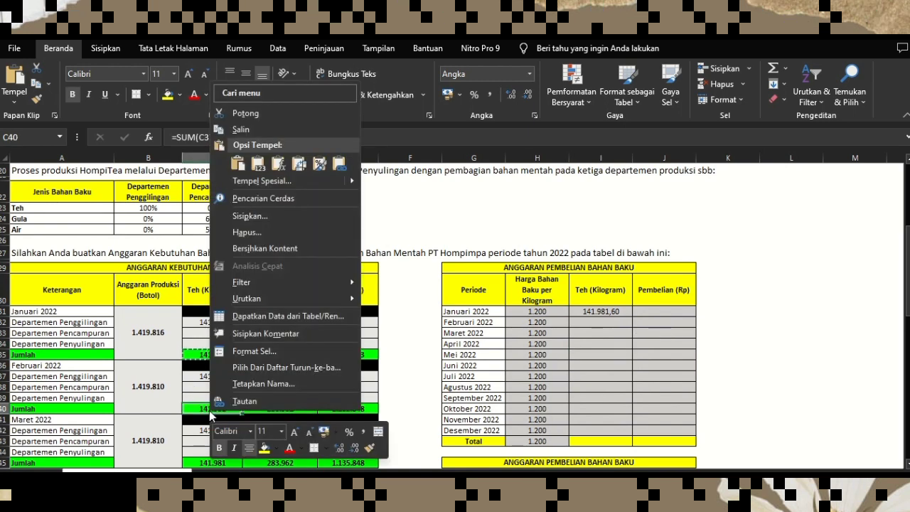
left_click(271, 135)
left_click(616, 322)
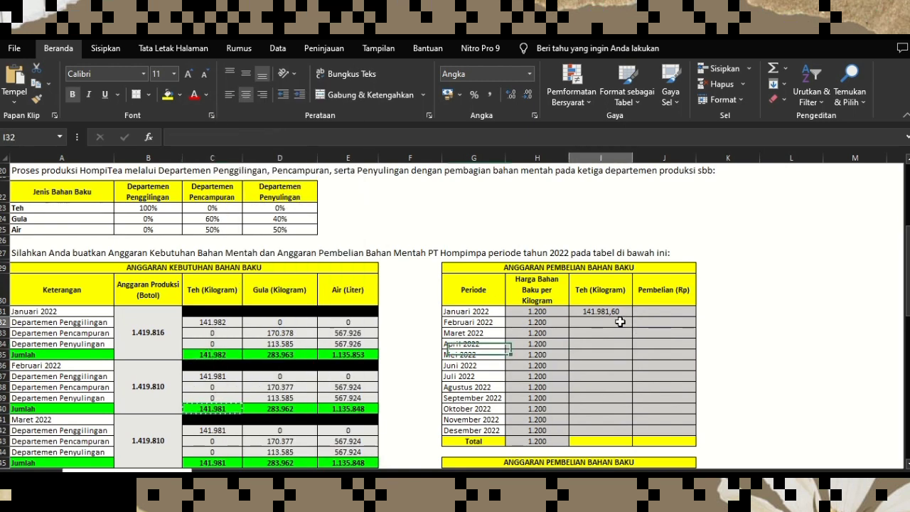
right_click(618, 321)
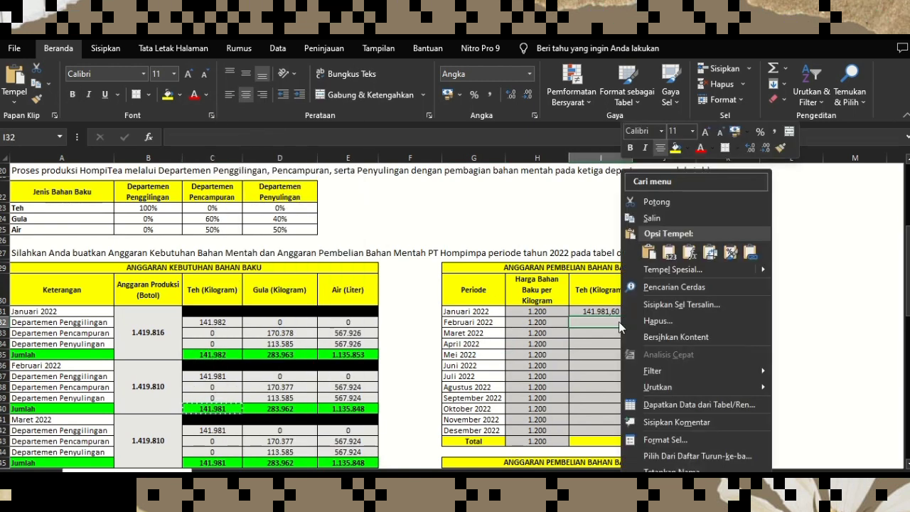
left_click(671, 251)
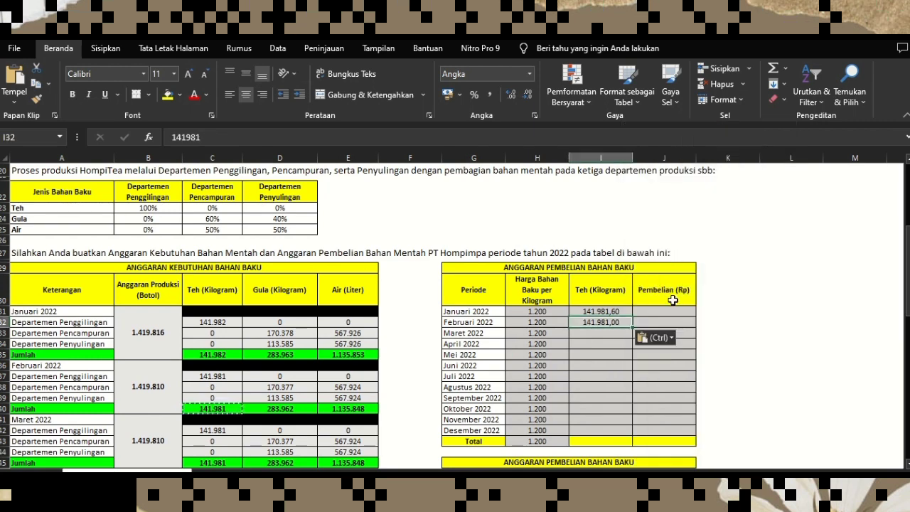
Fill the Februari tea quantity from I32 down through Desember at I42
scroll(640, 312, "down", 1)
scroll(640, 312, "down", 1)
left_click(629, 317)
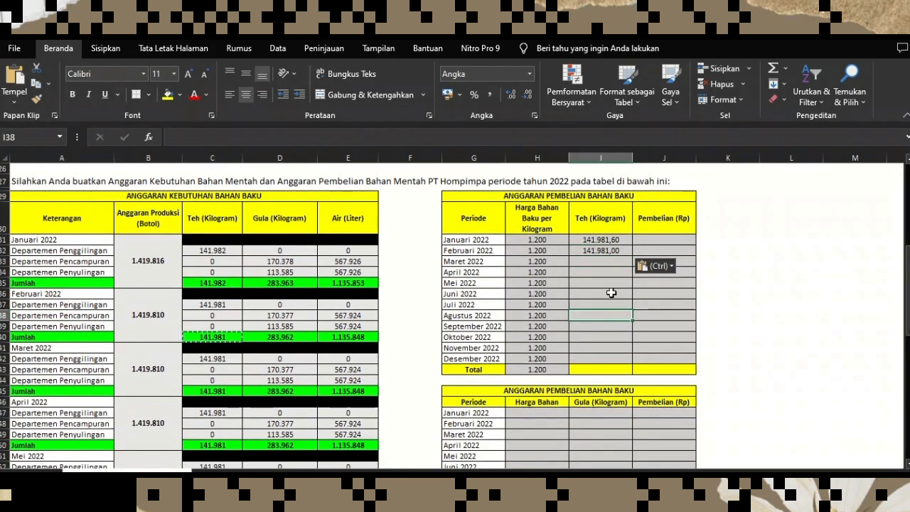
left_click(609, 251)
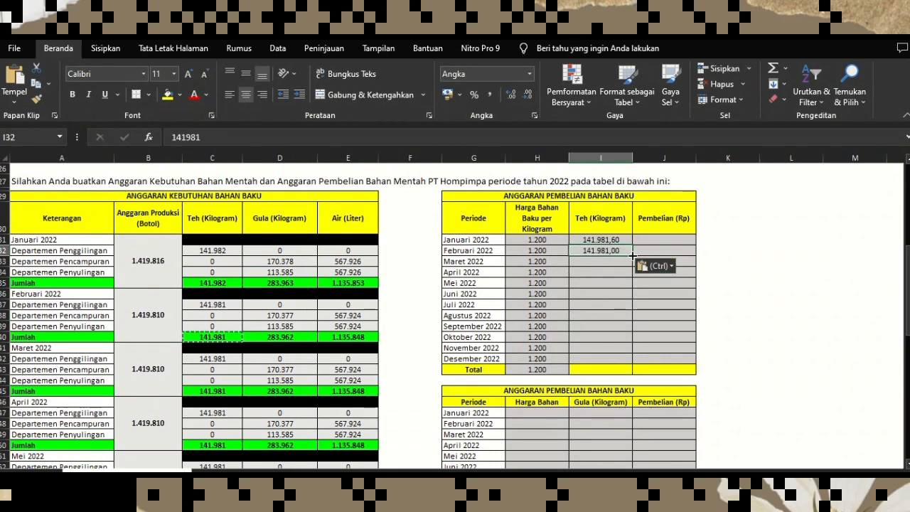
left_click_drag(631, 254, 622, 362)
left_click(542, 369)
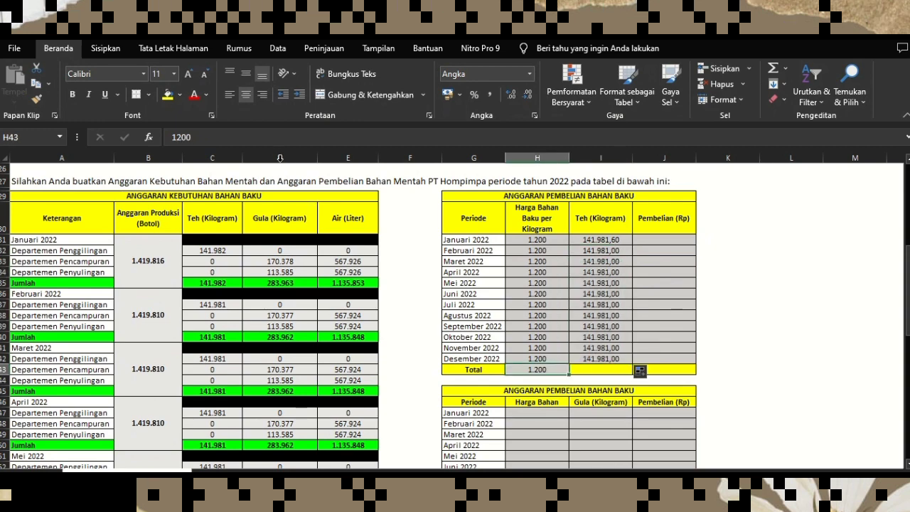
Sum the monthly tea quantities in the Total cell I43 and compare the result with the requirement total in C91
left_click(601, 369)
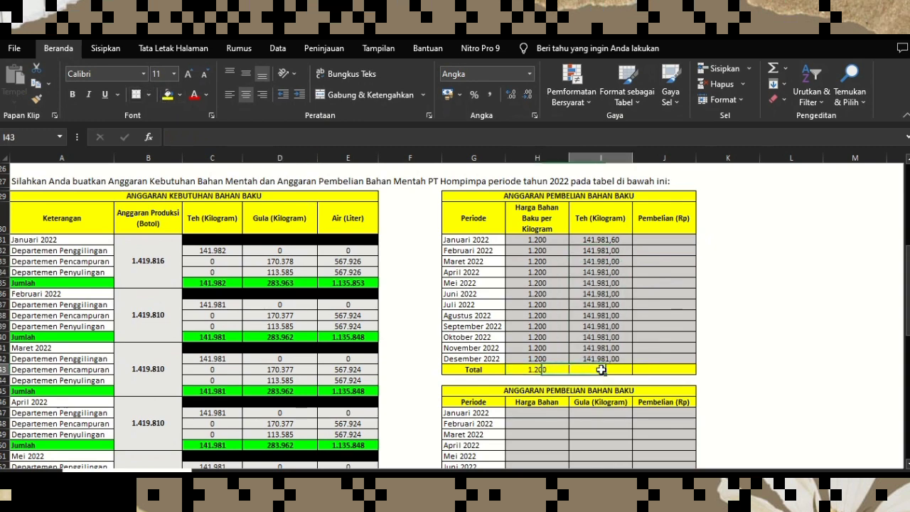
left_click(773, 67)
key("Return")
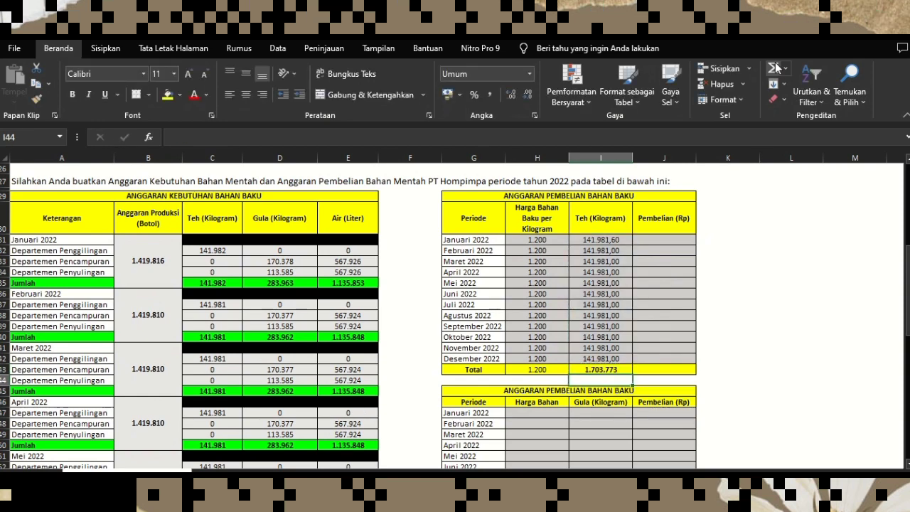
scroll(662, 348, "down", 2)
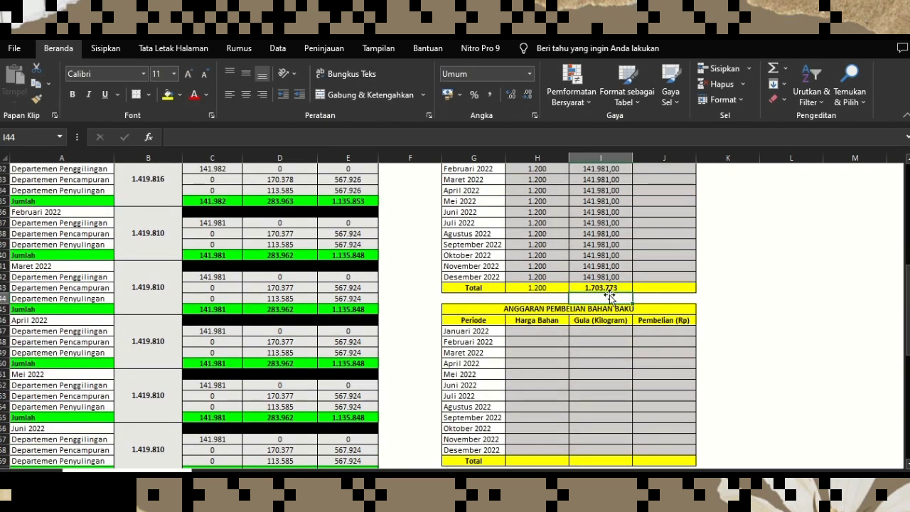
scroll(608, 294, "down", 13)
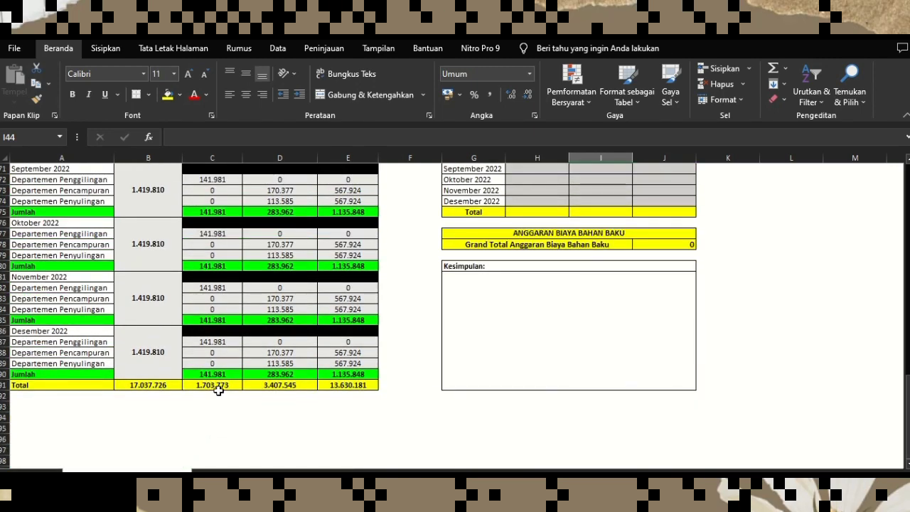
left_click(213, 395)
left_click(214, 384)
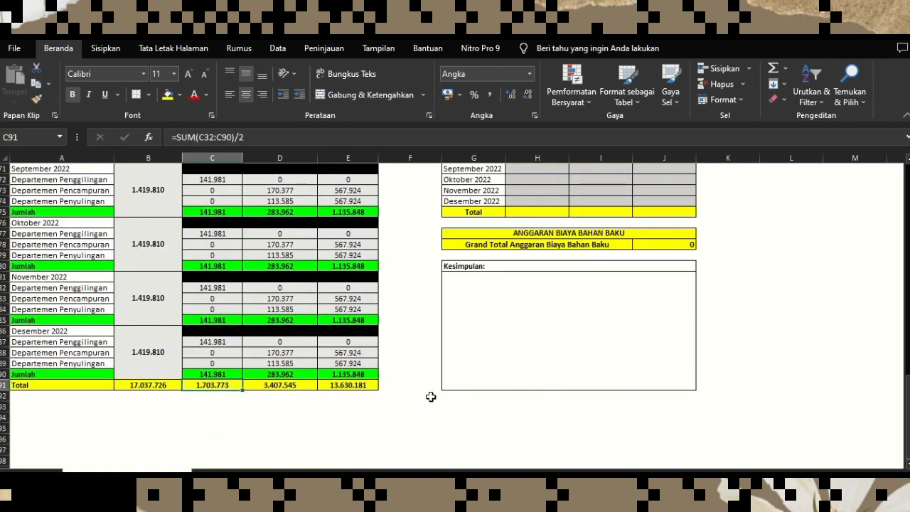
scroll(599, 341, "up", 15)
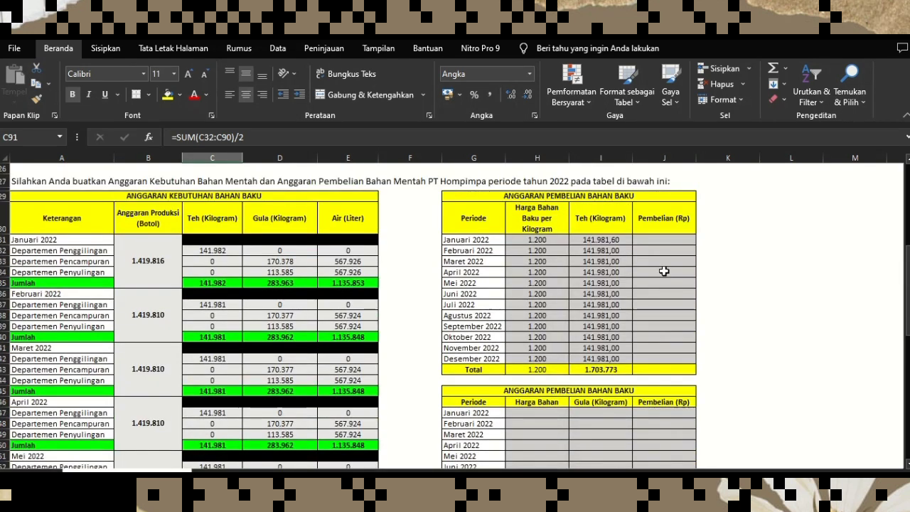
Enter the Januari tea purchase formula =H31*I31 in J31
left_click(664, 242)
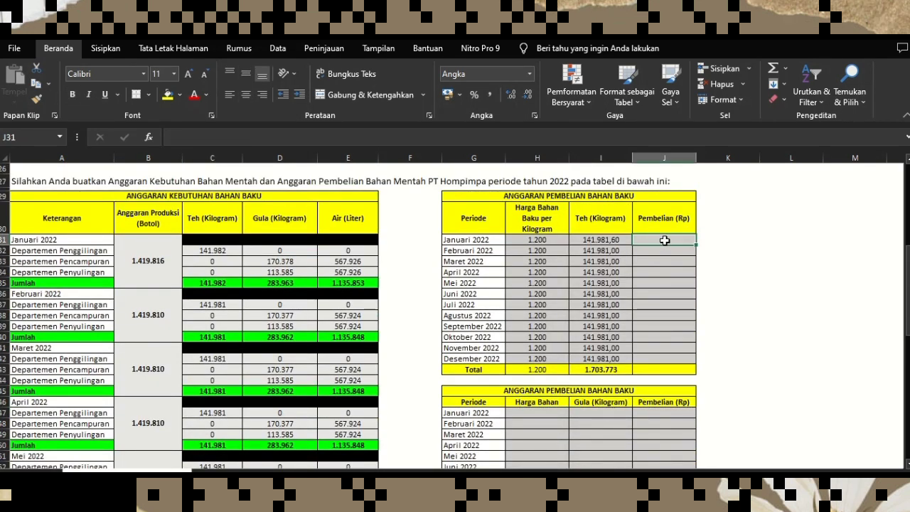
type("=")
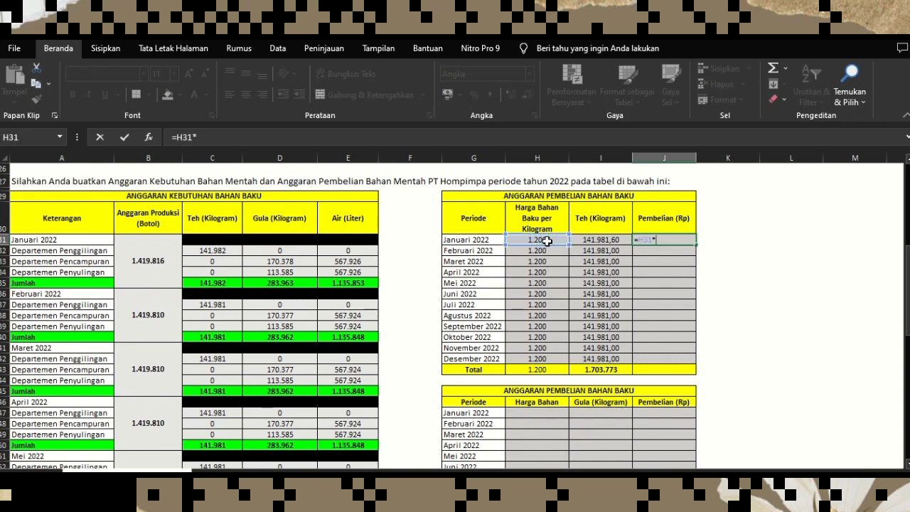
left_click(601, 241)
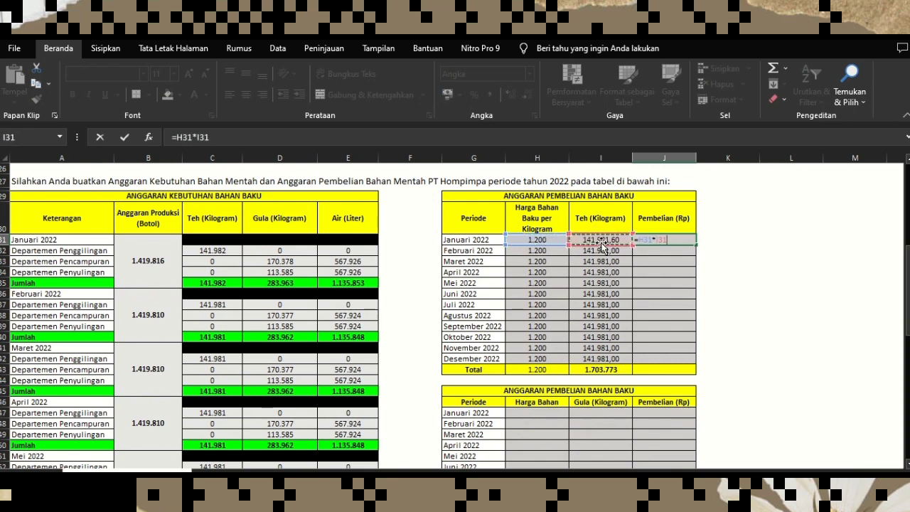
key("Return")
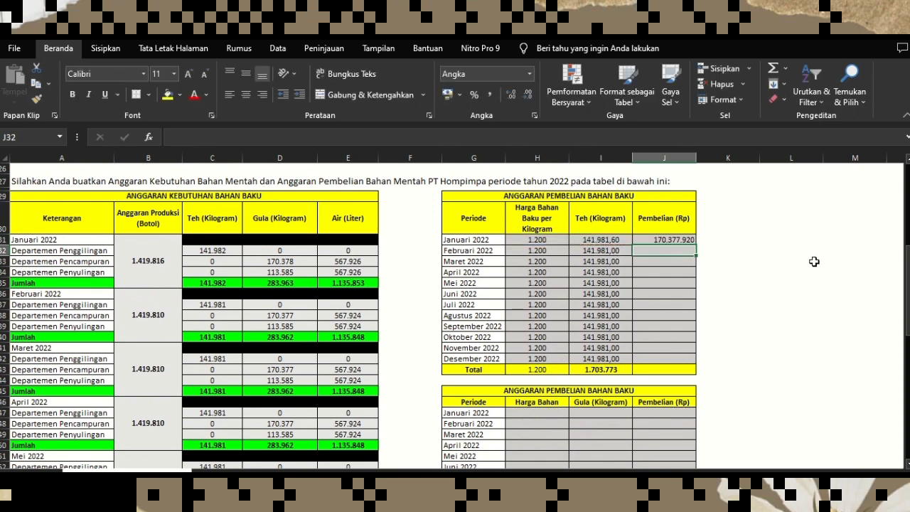
Fill the tea purchase formula from J31 down to Desember at J42 and sum the column in the Total cell J43
left_click(675, 232)
left_click(688, 242)
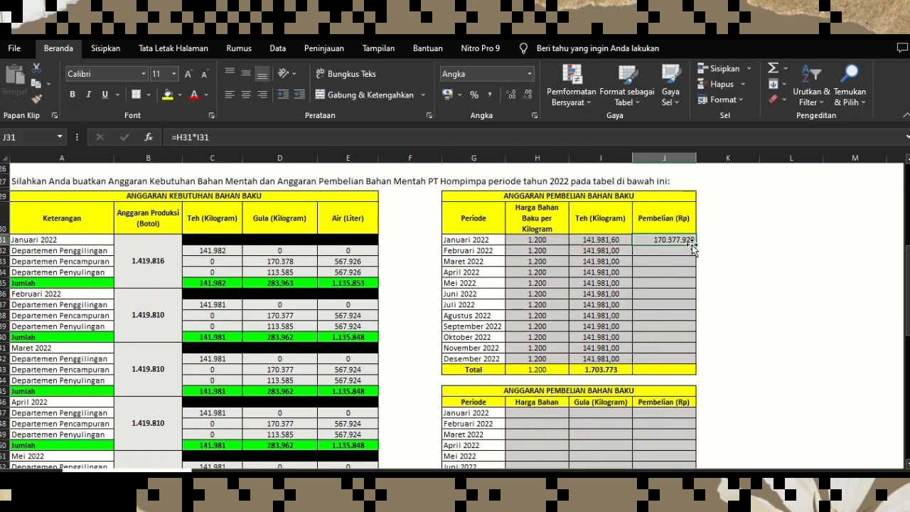
left_click_drag(691, 245, 683, 371)
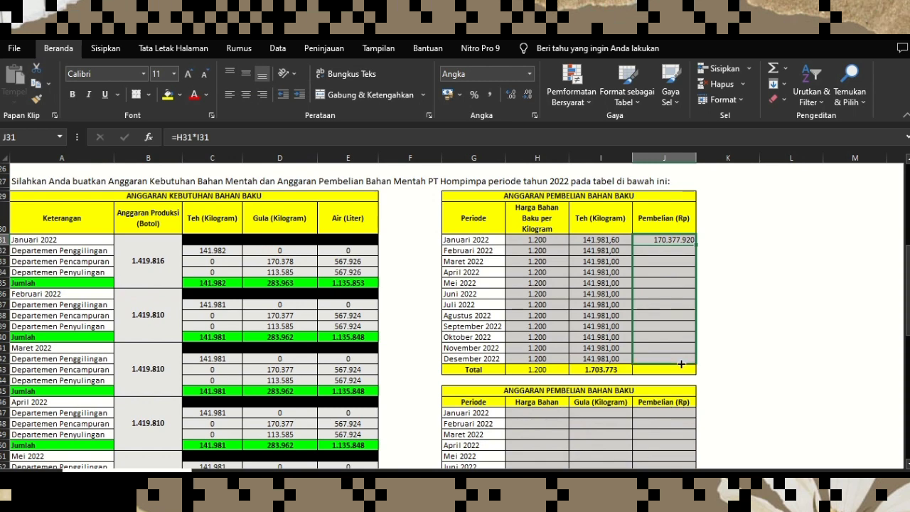
left_click(772, 68)
key("Return")
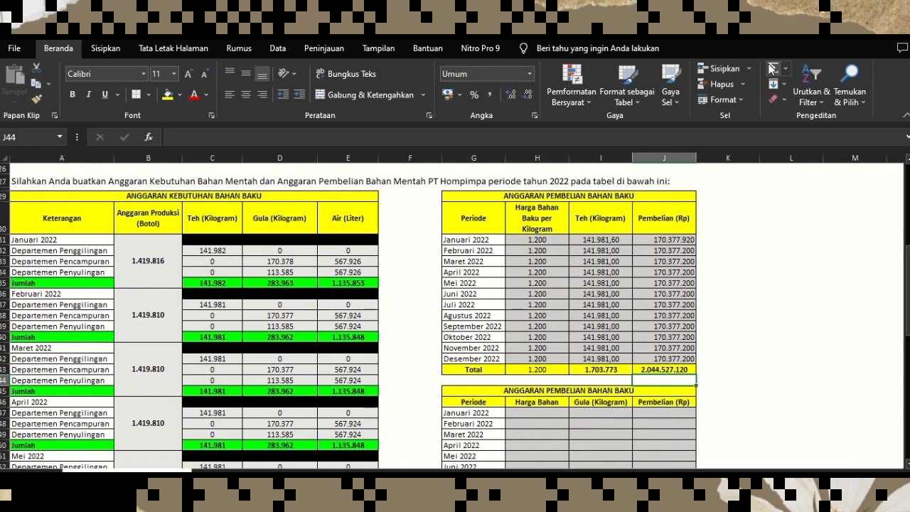
Look up the unit price of Gula and enter 1300 as the Januari 2022 raw-material price in H47
scroll(611, 435, "down", 2)
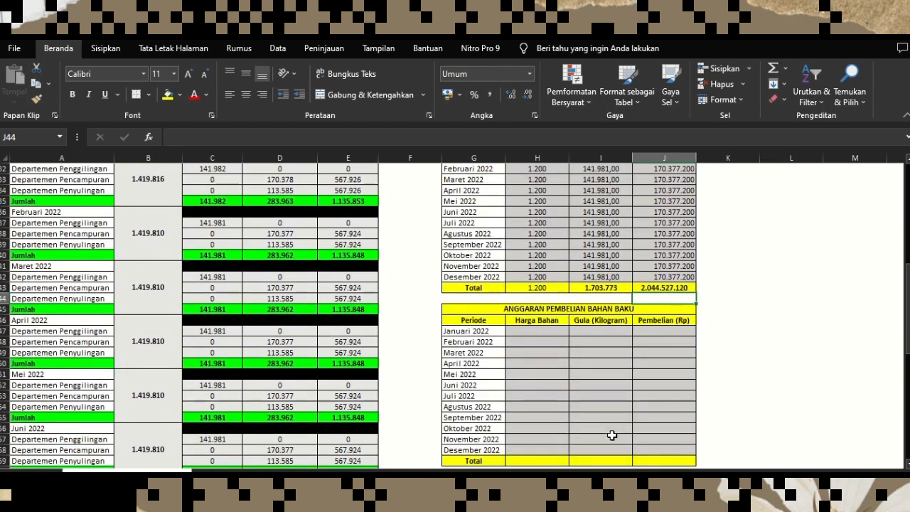
left_click(531, 332)
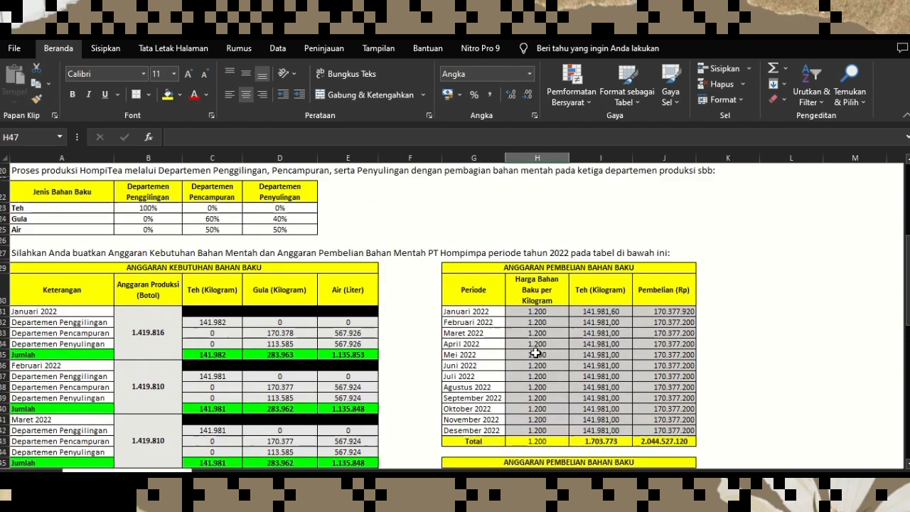
scroll(308, 346, "up", 5)
scroll(308, 345, "up", 3)
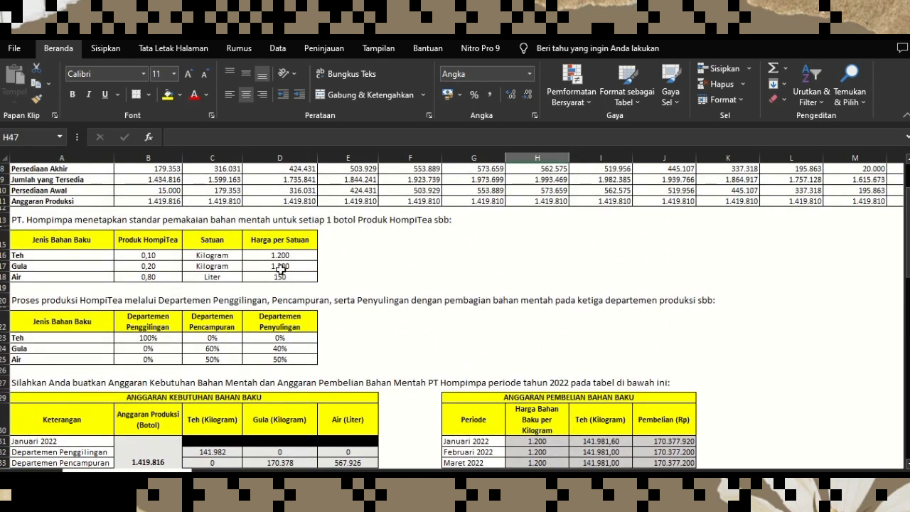
scroll(281, 268, "down", 7)
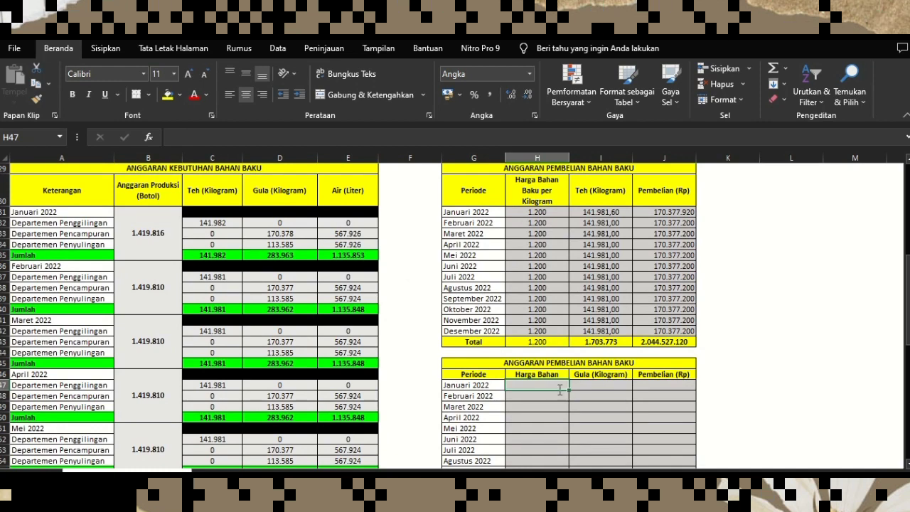
type("1300")
left_click(558, 410)
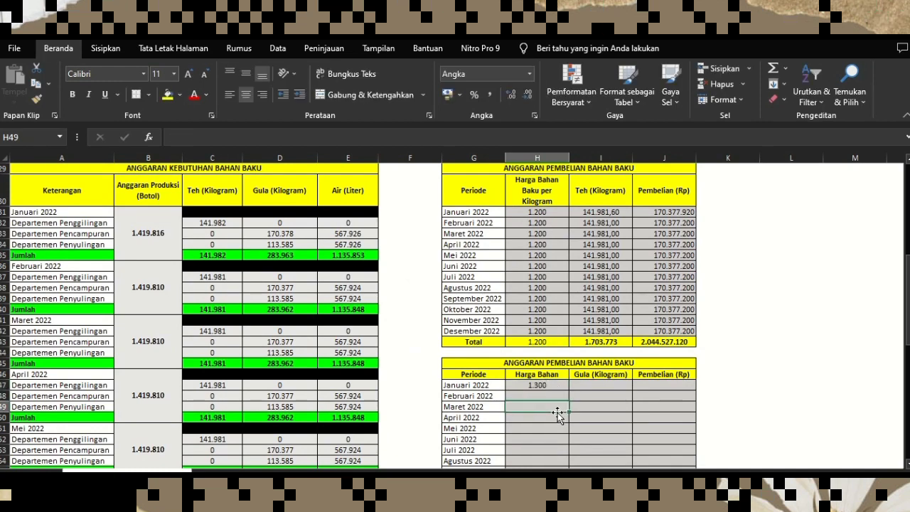
Fill the Gula price from H47 down through the Total row at H59
scroll(557, 416, "down", 2)
left_click(553, 299)
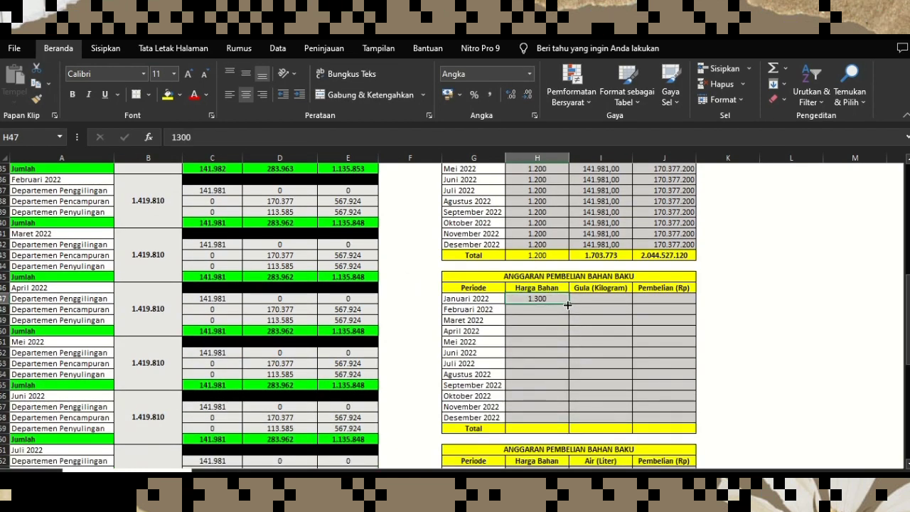
left_click_drag(567, 304, 568, 430)
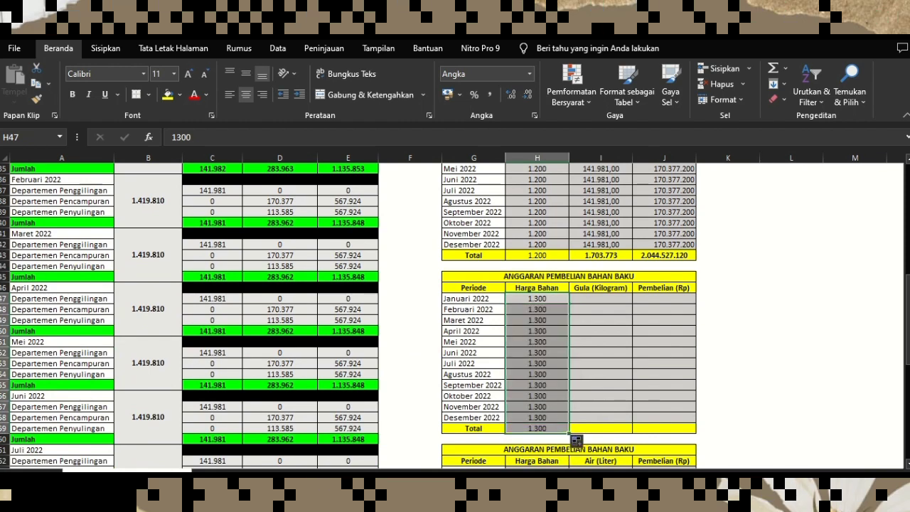
left_click(523, 430)
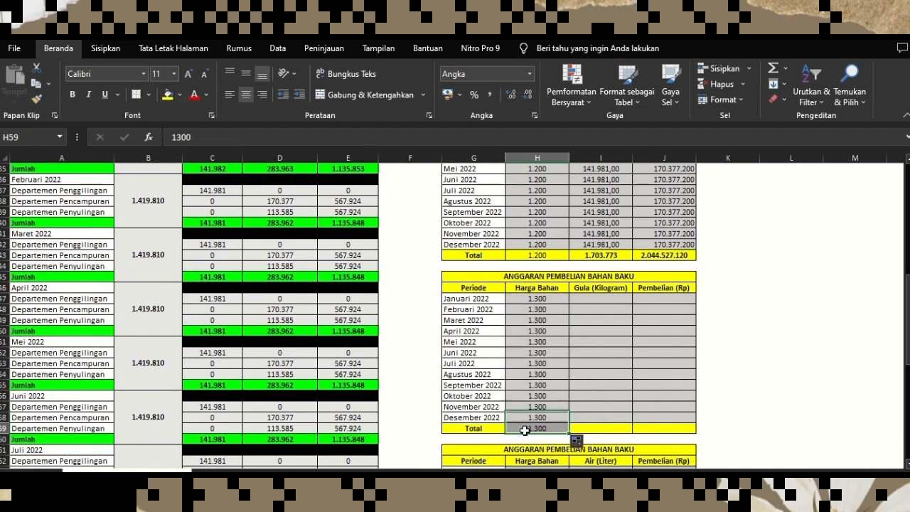
Copy the Januari 2022 Gula total from D35 and paste it as a value into I47 of the Gula purchase budget
left_click(604, 296)
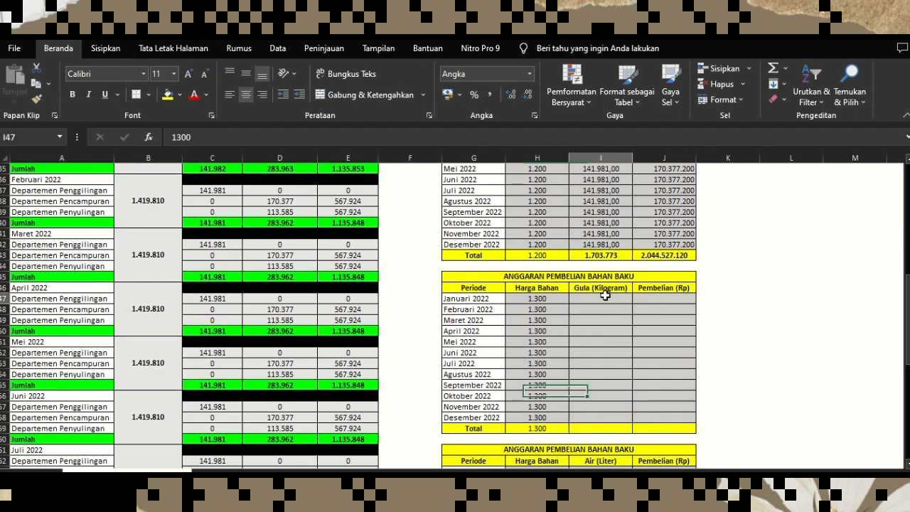
scroll(486, 316, "up", 5)
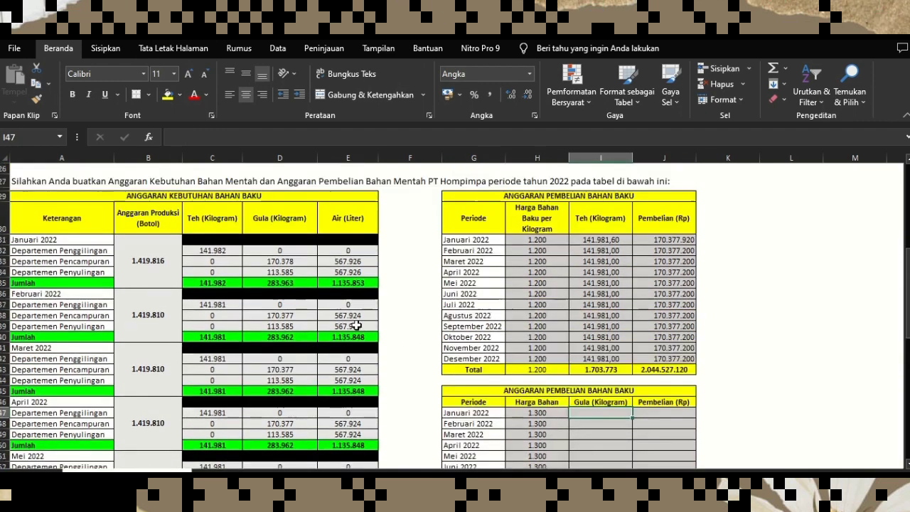
left_click(271, 356)
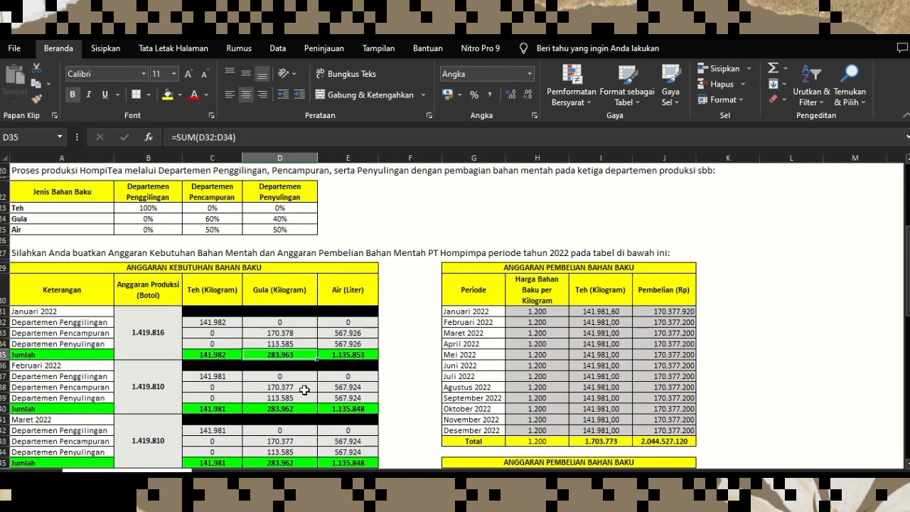
right_click(287, 354)
left_click(435, 70)
scroll(637, 402, "down", 3)
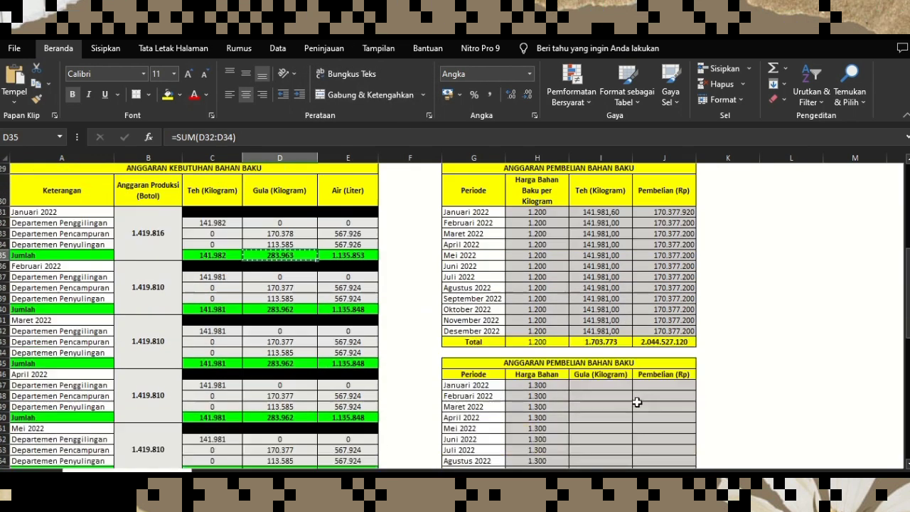
scroll(636, 402, "down", 1)
left_click(587, 330)
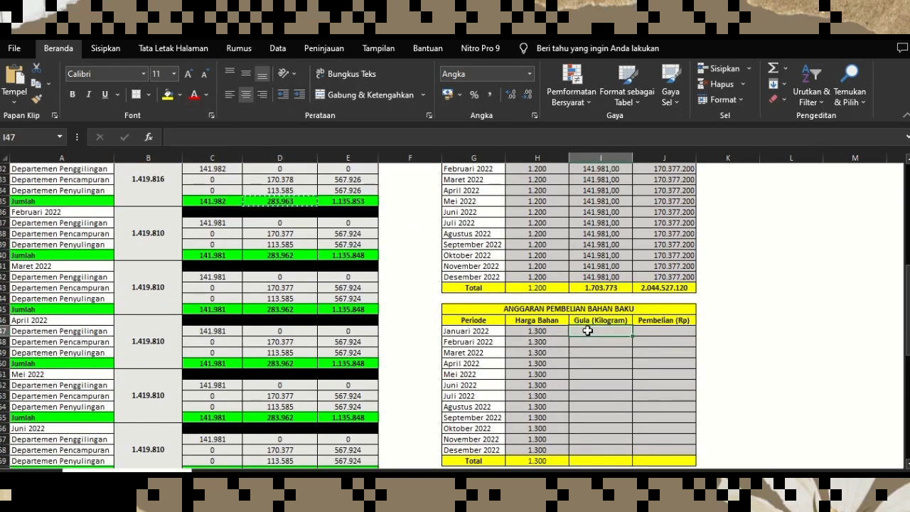
left_click(14, 102)
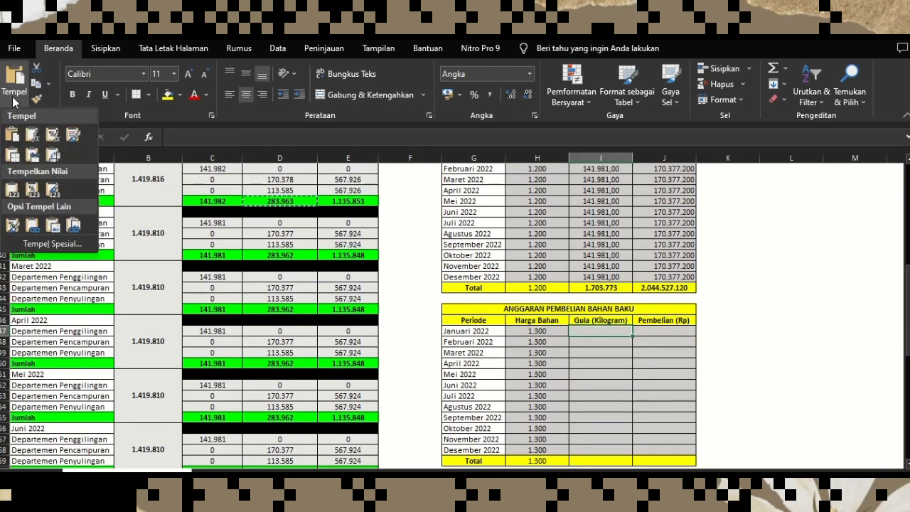
left_click(13, 189)
Copy the Februari 2022 Gula total from D40 and paste it as a value into I48
scroll(304, 320, "up", 2)
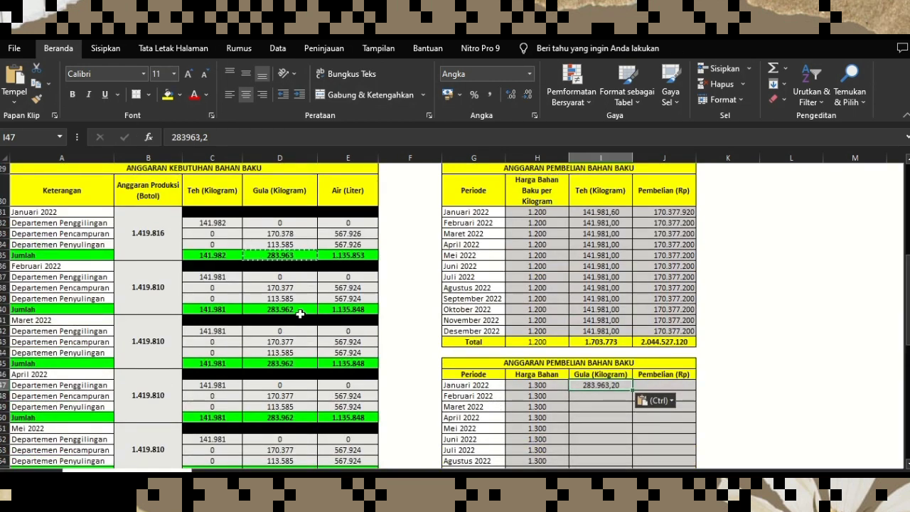
left_click(290, 299)
left_click(283, 309)
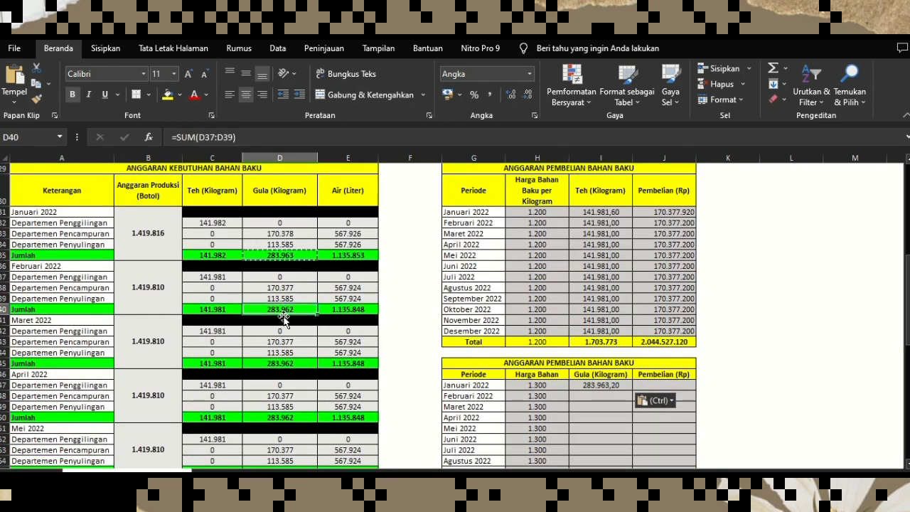
right_click(289, 307)
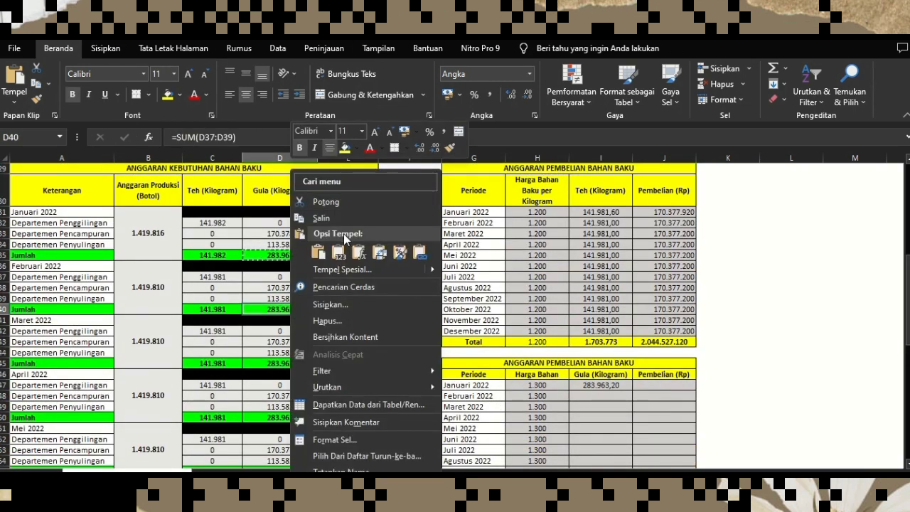
left_click(320, 163)
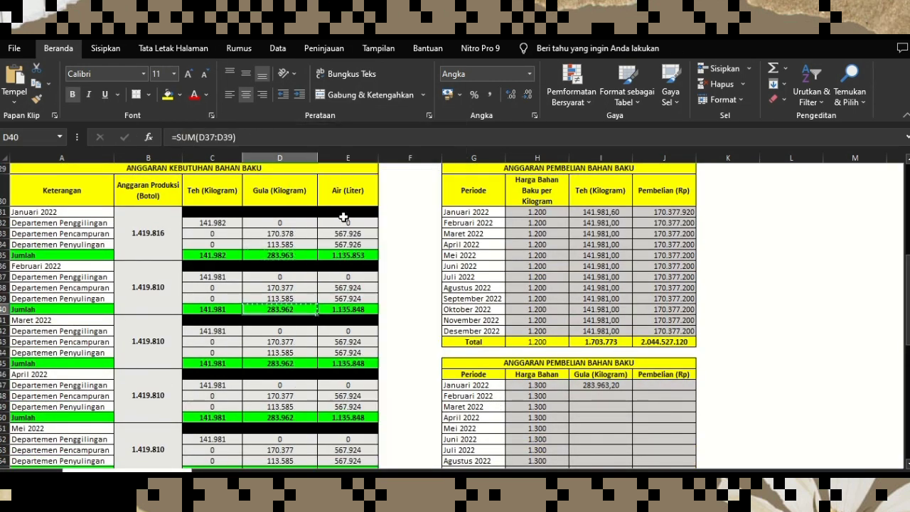
left_click(598, 396)
left_click(14, 101)
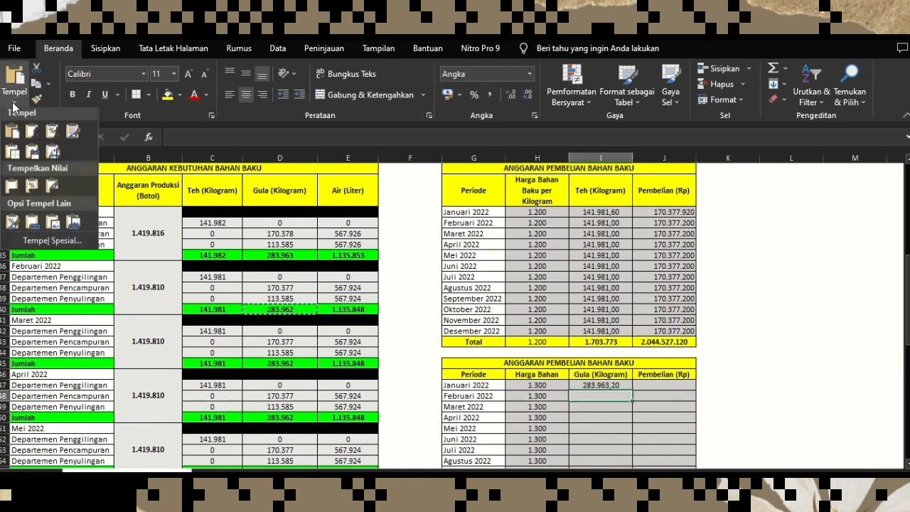
left_click(11, 191)
Fill the Februari Gula quantity from I48 down to Desember 2022 at I58
scroll(601, 313, "down", 5)
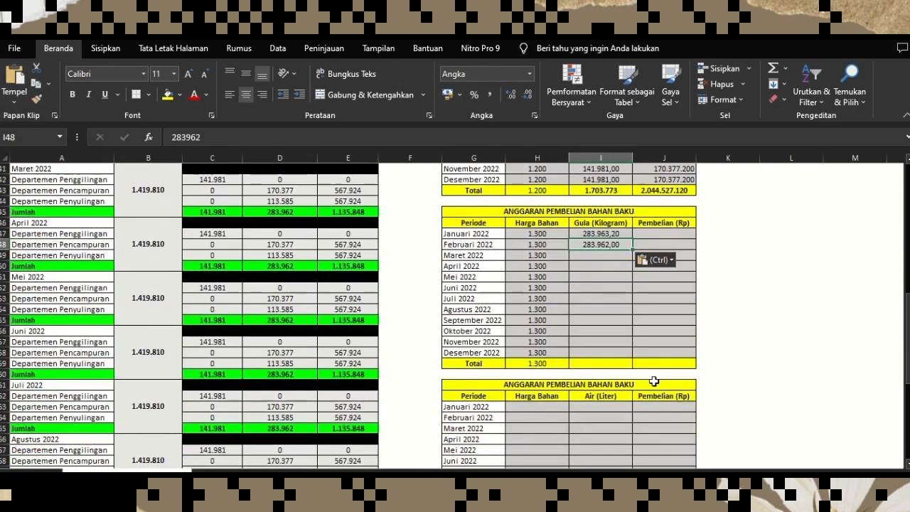
left_click_drag(597, 290, 601, 299)
left_click(613, 243)
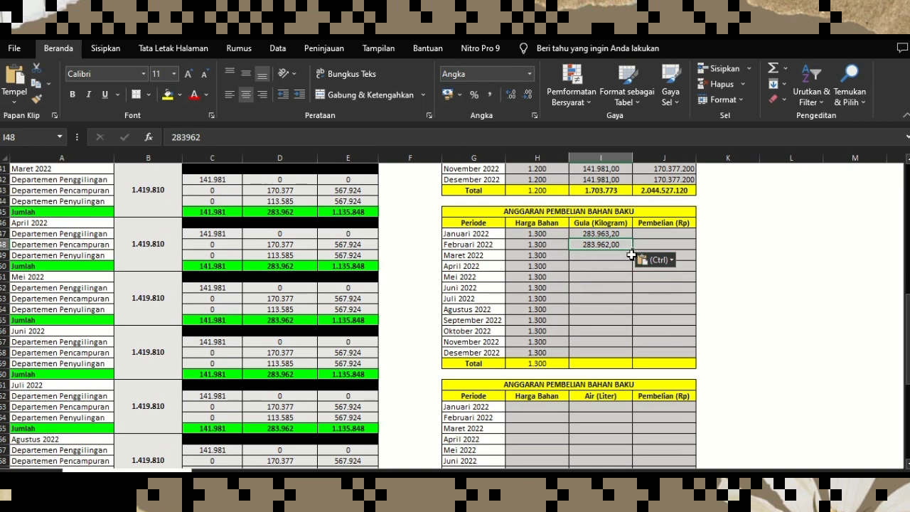
left_click_drag(631, 248, 618, 361)
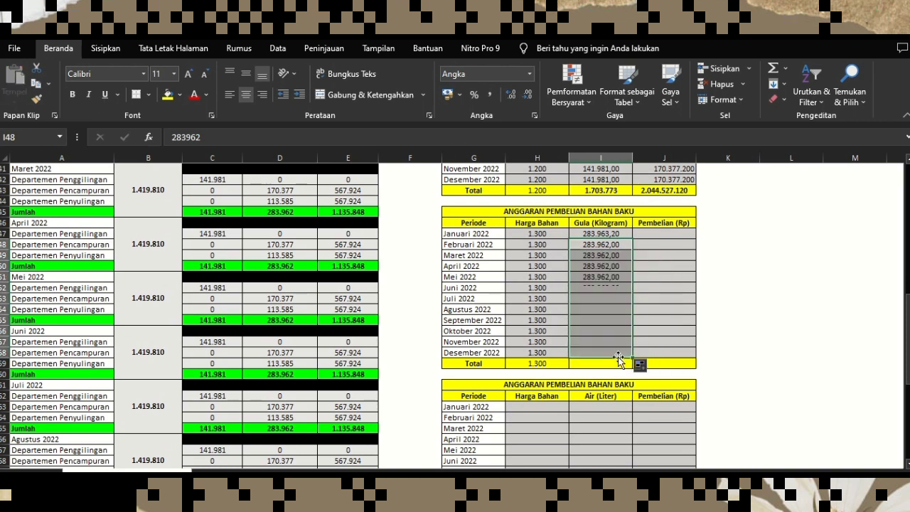
left_click(612, 371)
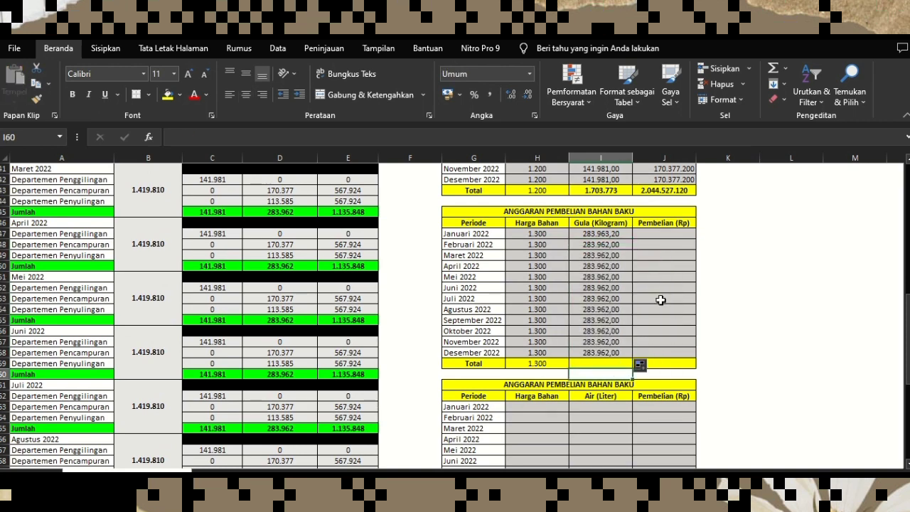
left_click(615, 356)
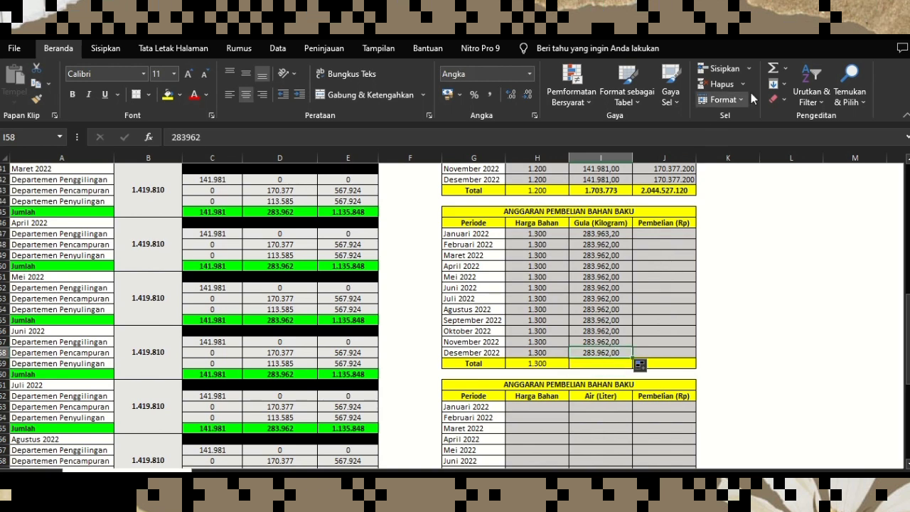
Sum the Gula quantities I47:I58 in the Total cell I59
left_click(611, 360)
left_click(773, 68)
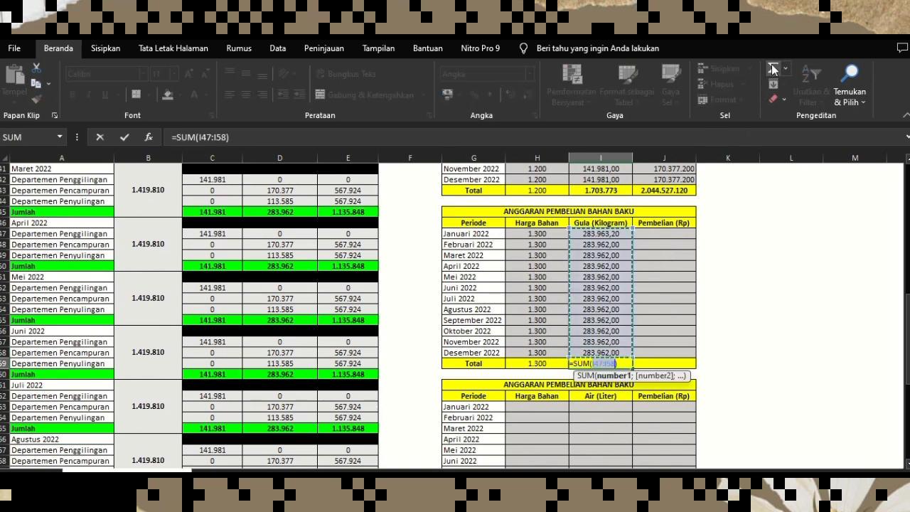
key("Return")
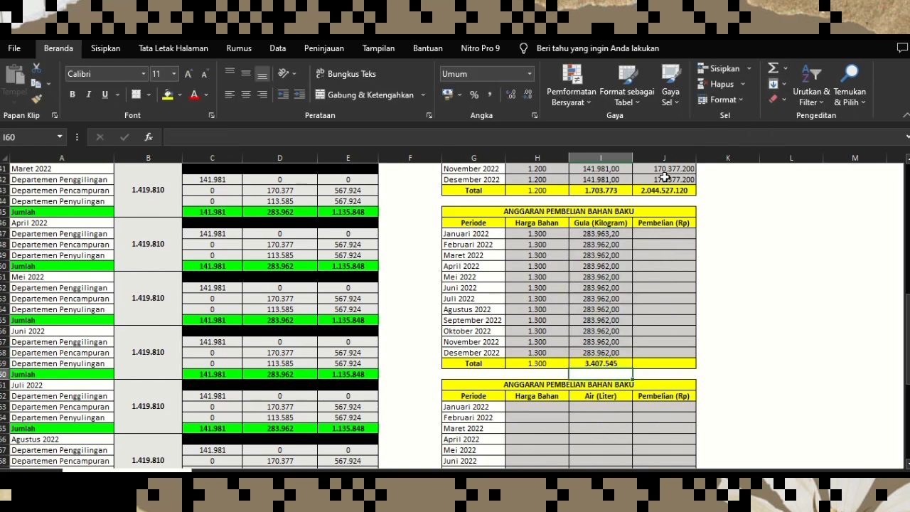
Enter the Januari Gula purchase formula =H47*I47 in J47
scroll(696, 271, "up", 2)
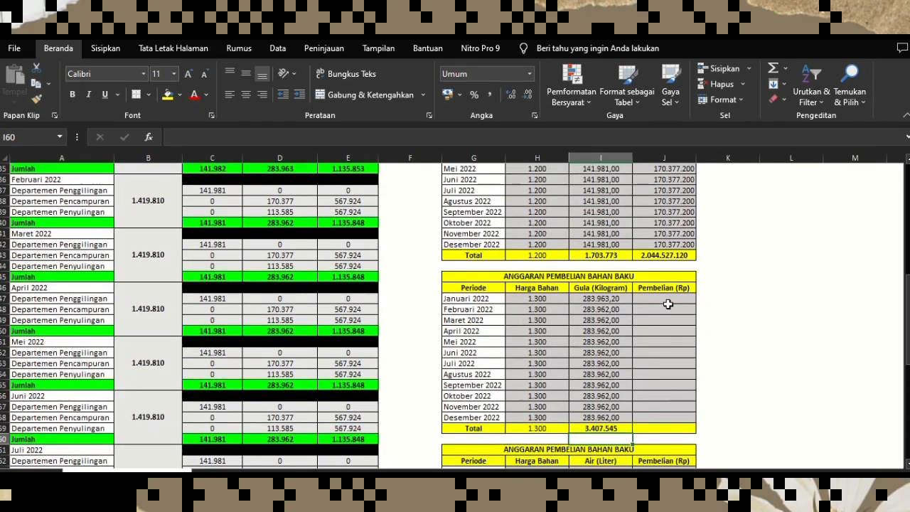
left_click(657, 299)
type("=")
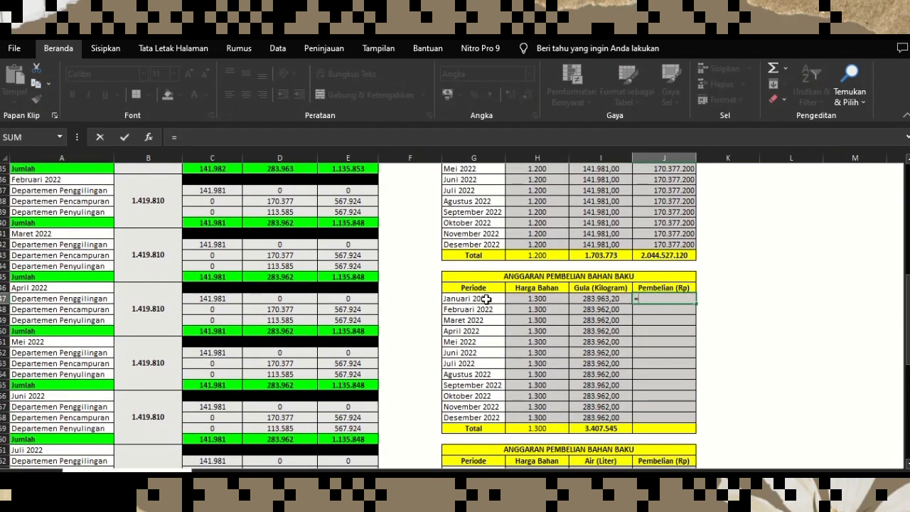
left_click(544, 302)
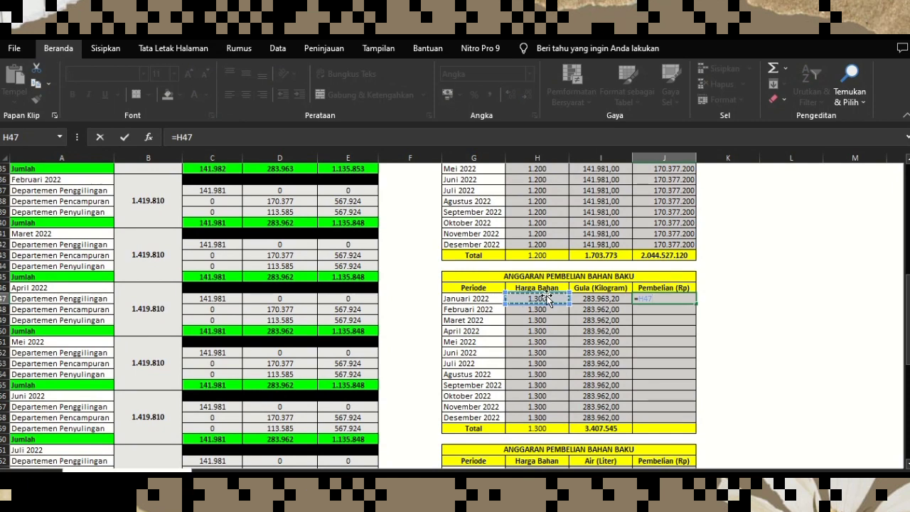
type("*")
left_click(608, 298)
key("Return")
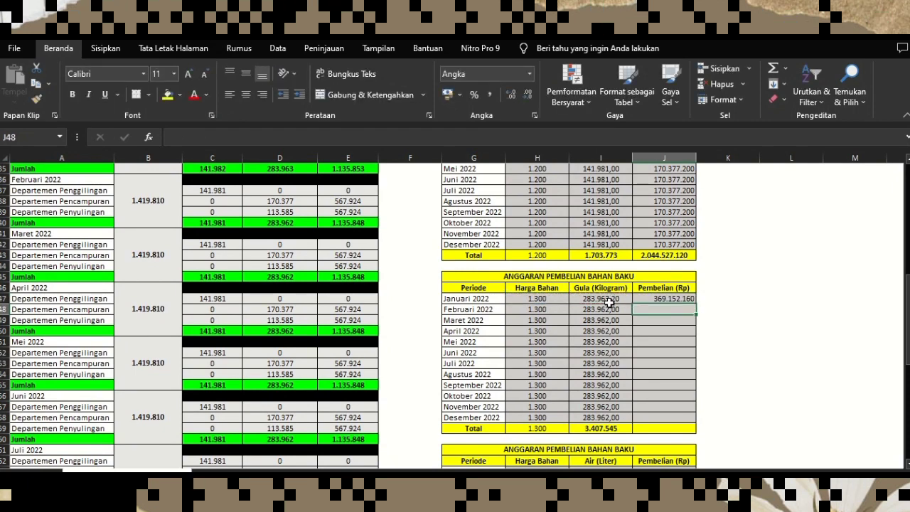
Fill the Gula purchase formula from J47 down to Desember at J58 and sum the column in the Total cell J59
scroll(700, 289, "down", 3)
left_click(691, 202)
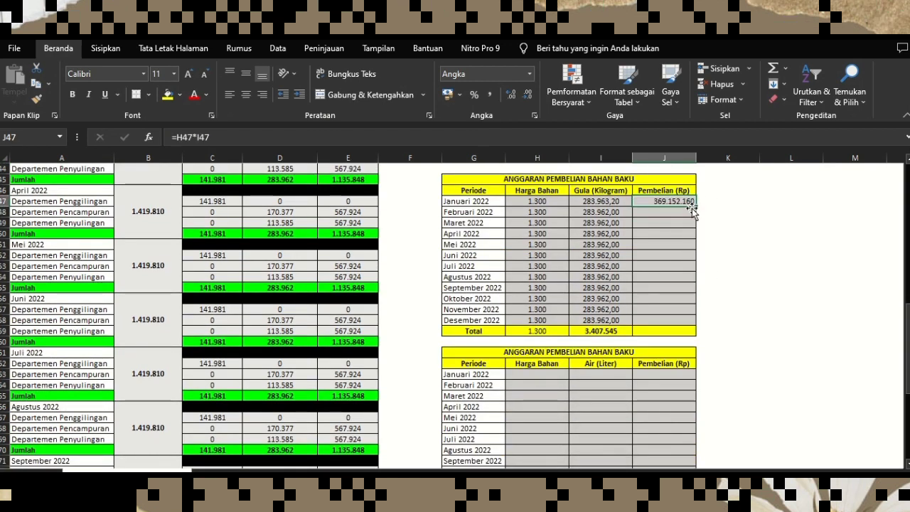
left_click_drag(700, 206, 696, 321)
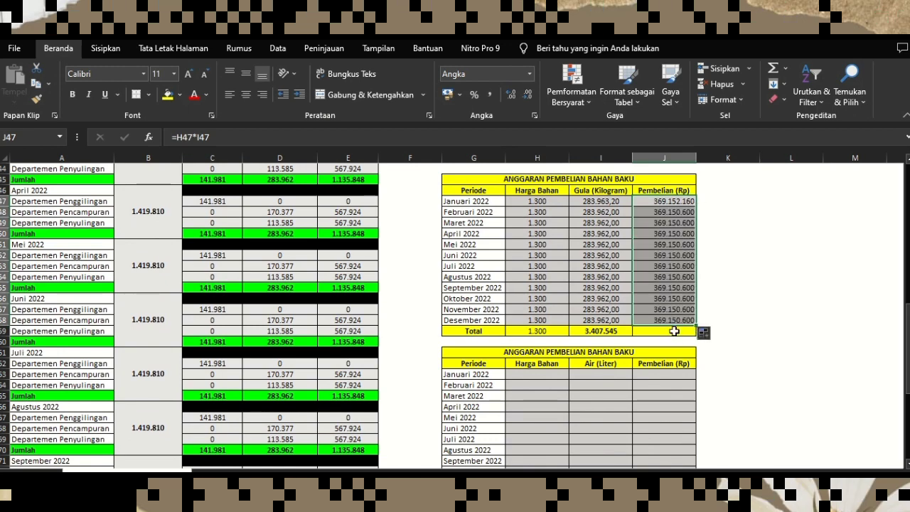
left_click(695, 331)
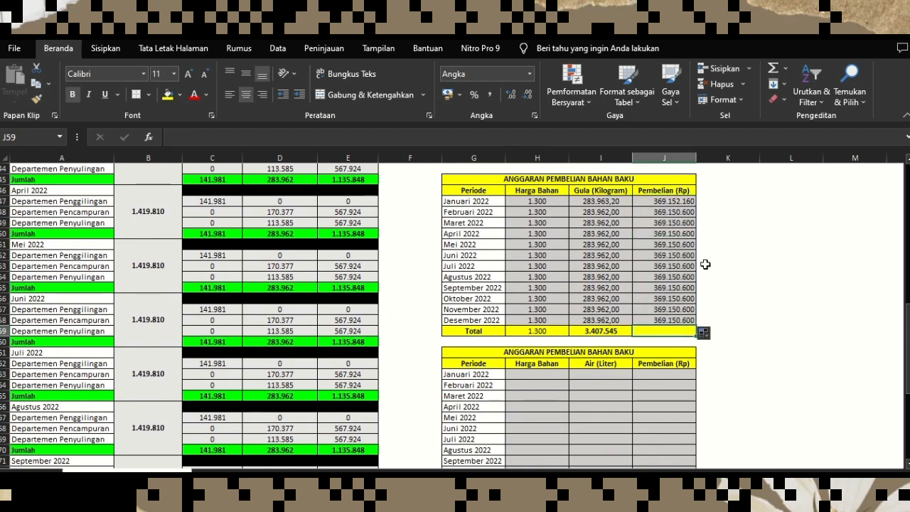
left_click(769, 67)
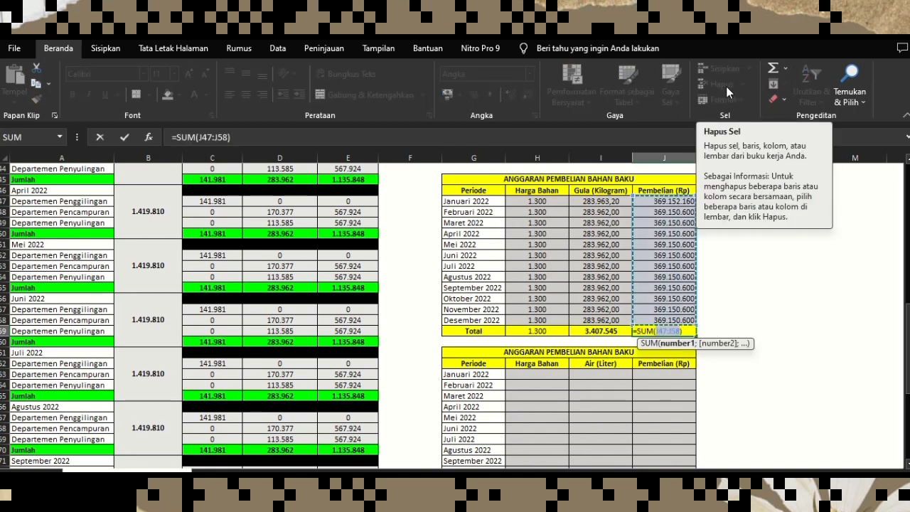
key("Return")
Enter the unit price of Air, 150, as the Januari 2022 price in H63 and fill it down through the Total row at H75
scroll(601, 355, "down", 2)
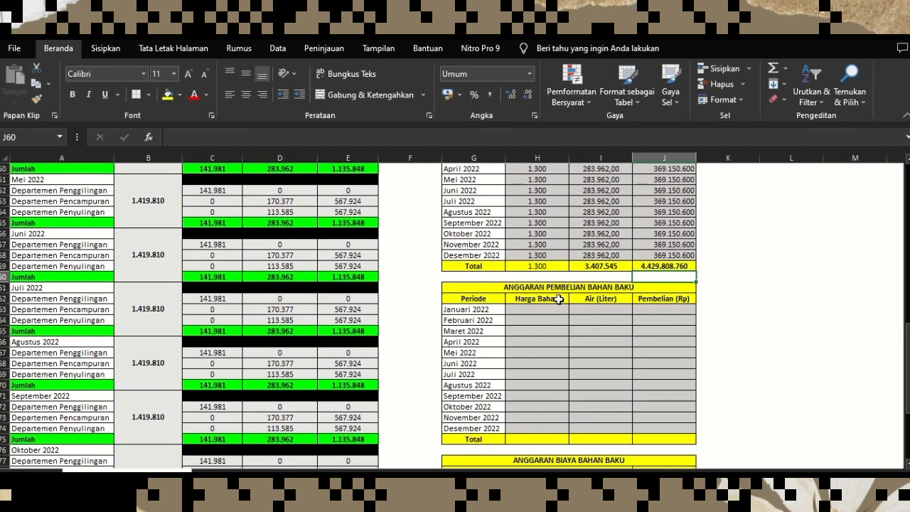
left_click(537, 309)
scroll(400, 293, "up", 13)
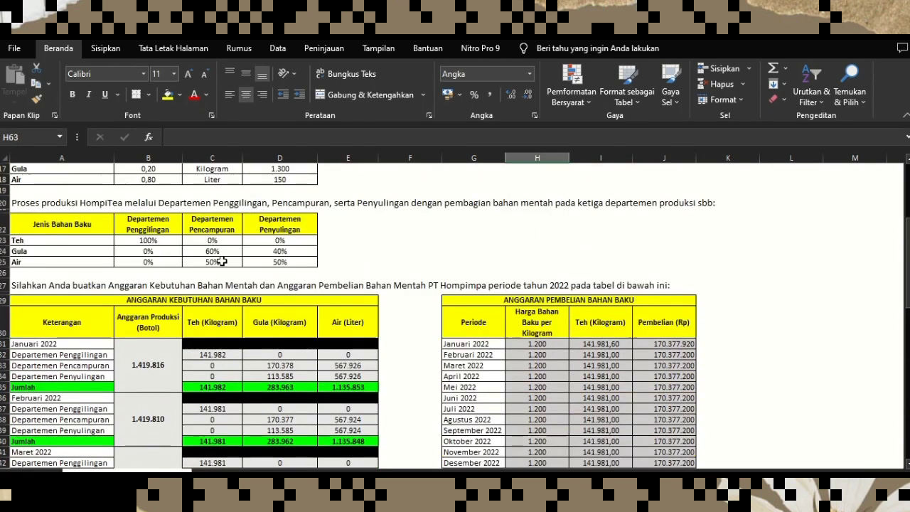
scroll(599, 382, "down", 6)
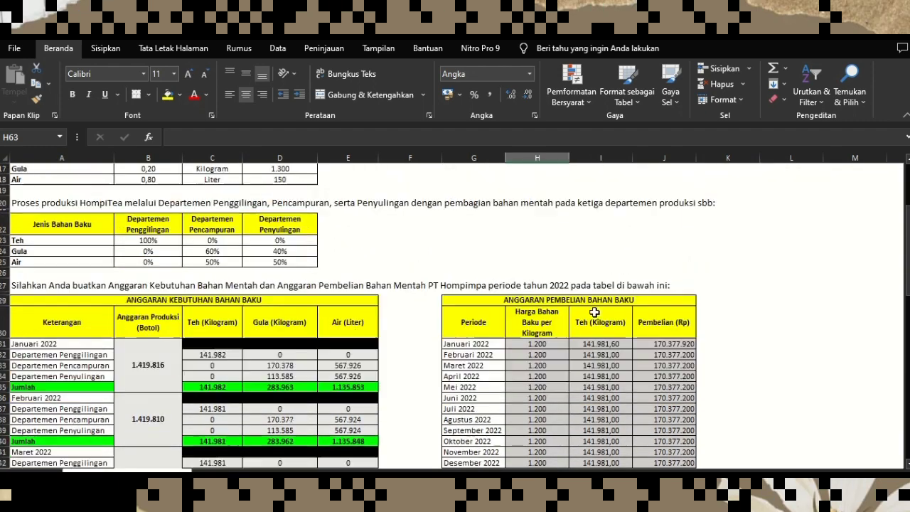
scroll(599, 382, "down", 9)
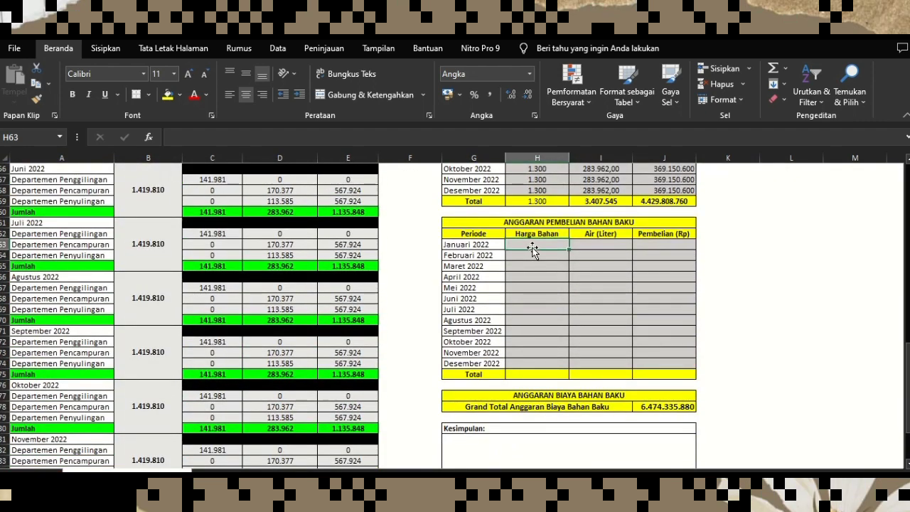
type("15")
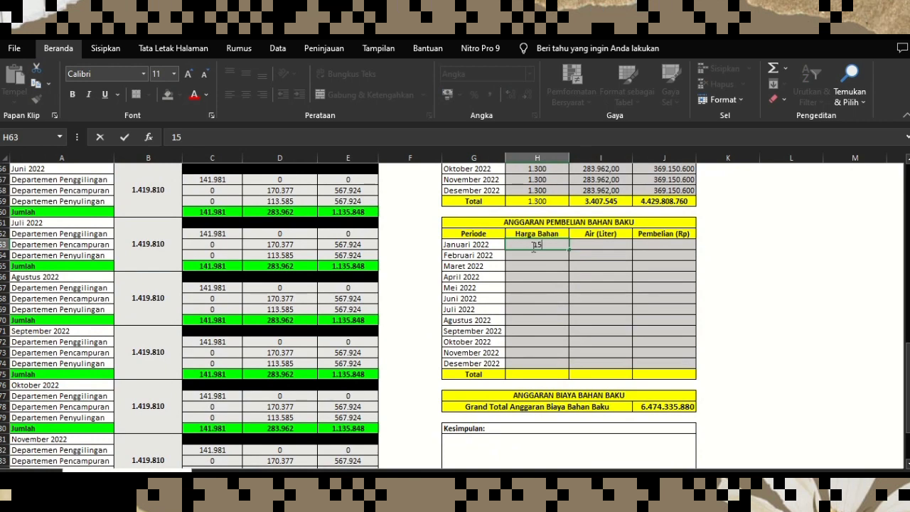
type("0")
key("ctrl+Return")
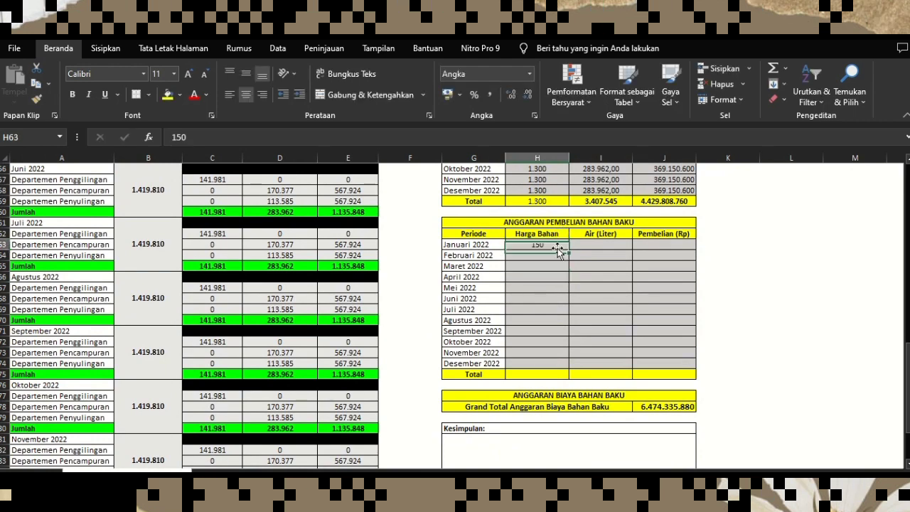
left_click_drag(566, 248, 569, 378)
left_click(523, 375)
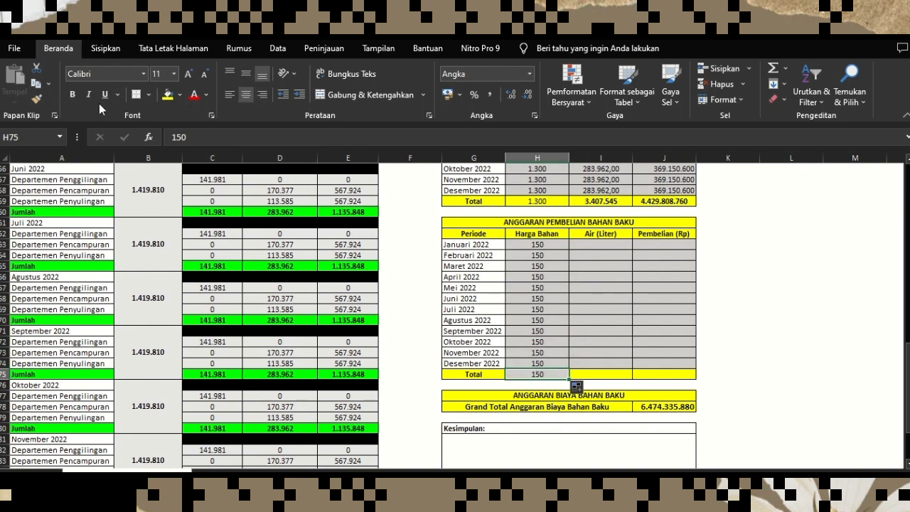
Copy the Januari 2022 Air total from E35 and paste it as a value into the Air quantity cell I63
left_click(629, 308)
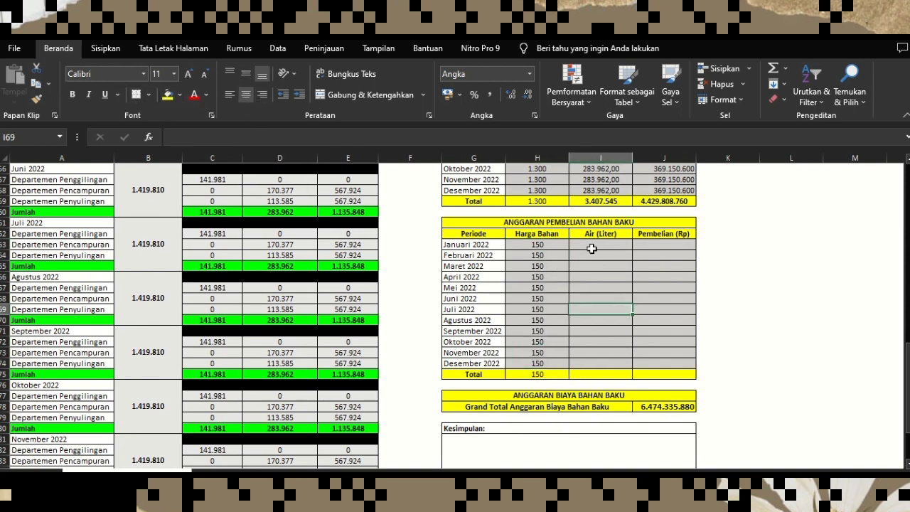
scroll(626, 313, "up", 2)
left_click(601, 311)
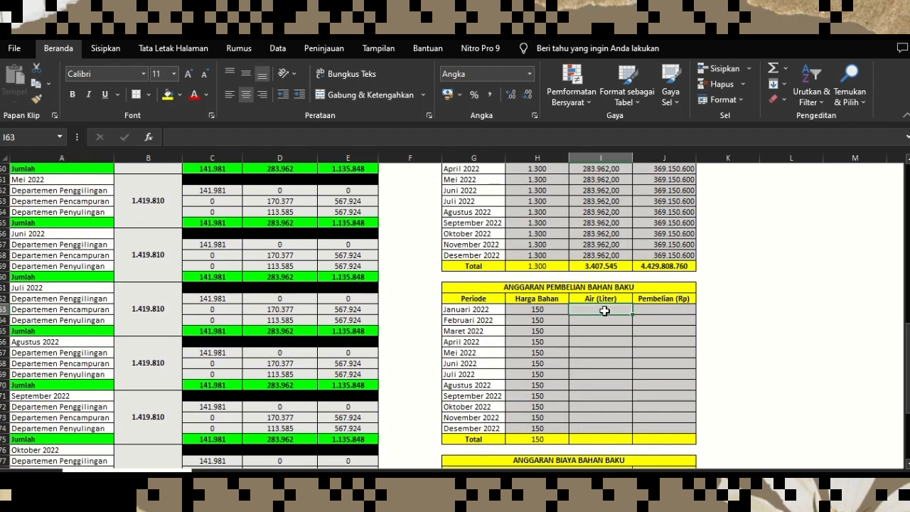
scroll(604, 311, "up", 1)
scroll(312, 236, "up", 8)
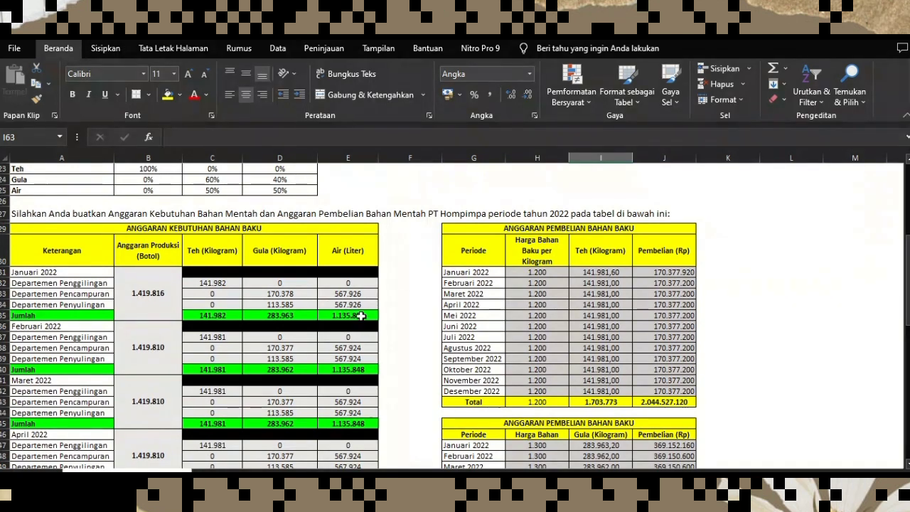
left_click(355, 316)
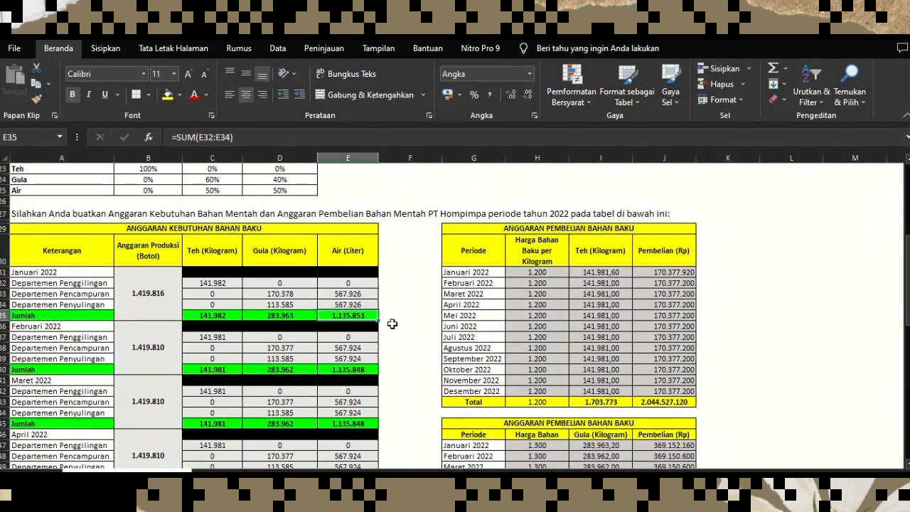
right_click(351, 314)
left_click(417, 217)
scroll(583, 320, "down", 12)
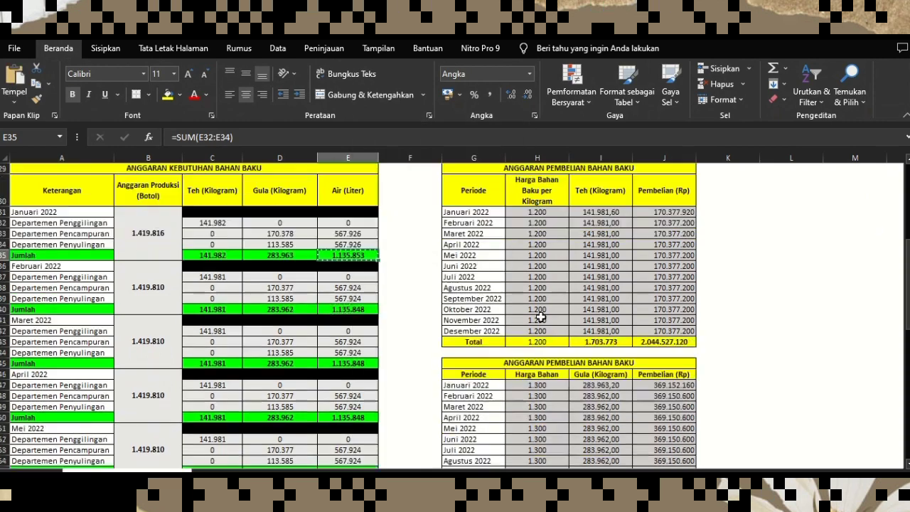
left_click(599, 212)
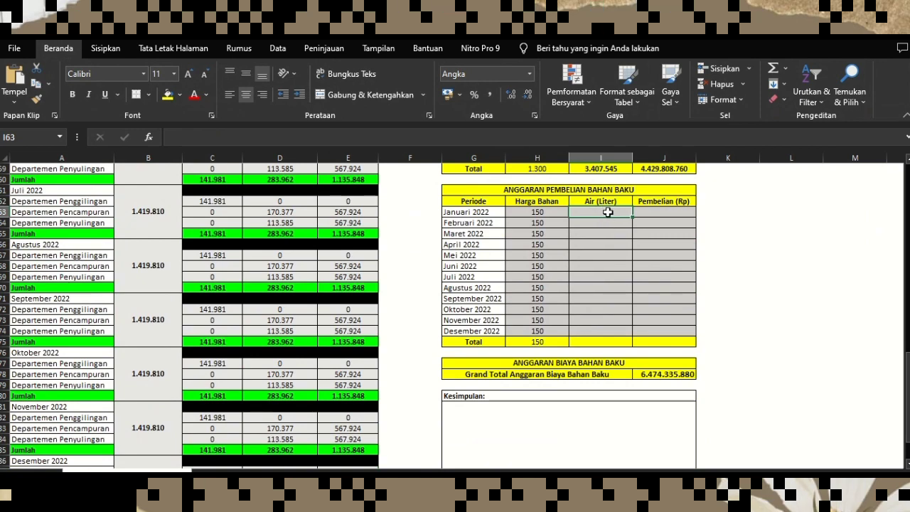
right_click(607, 211)
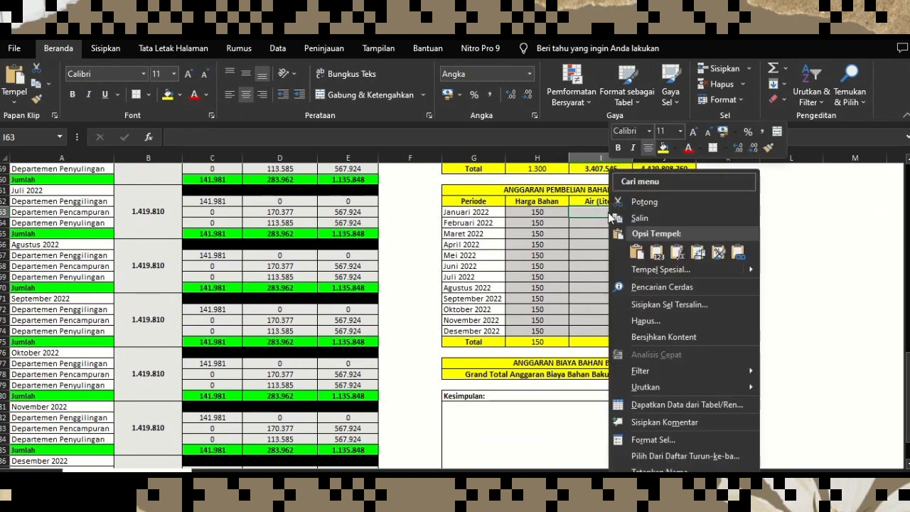
left_click(657, 253)
Copy the Februari 2022 Air total from E40 and paste it as a value into the Air quantity cell I64
scroll(311, 228, "up", 2)
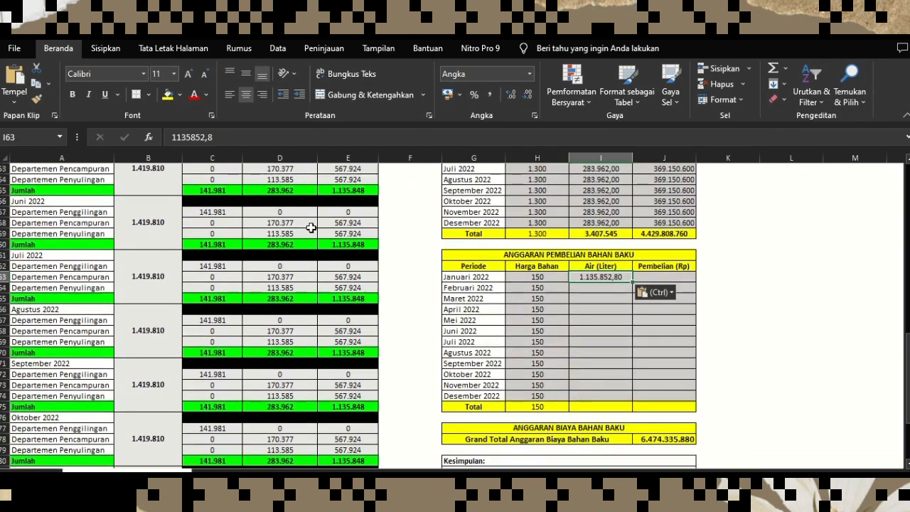
scroll(299, 265, "up", 9)
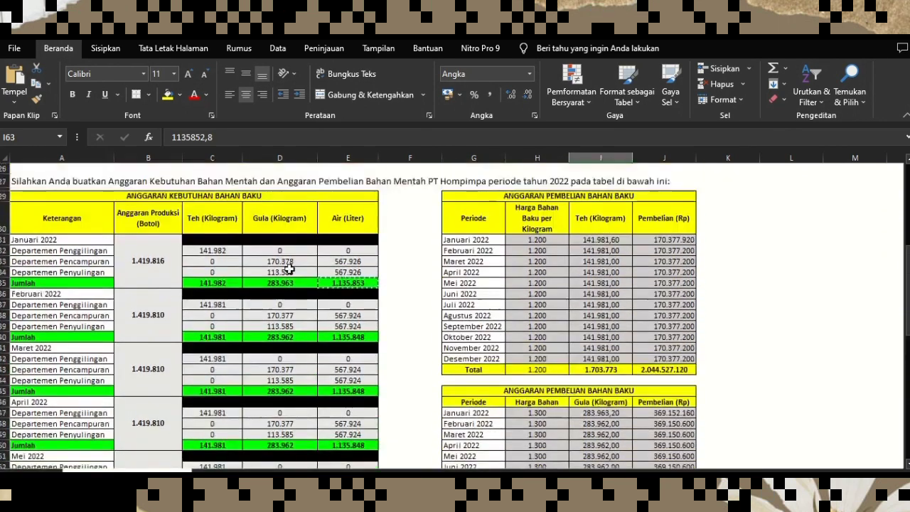
left_click(344, 336)
right_click(347, 336)
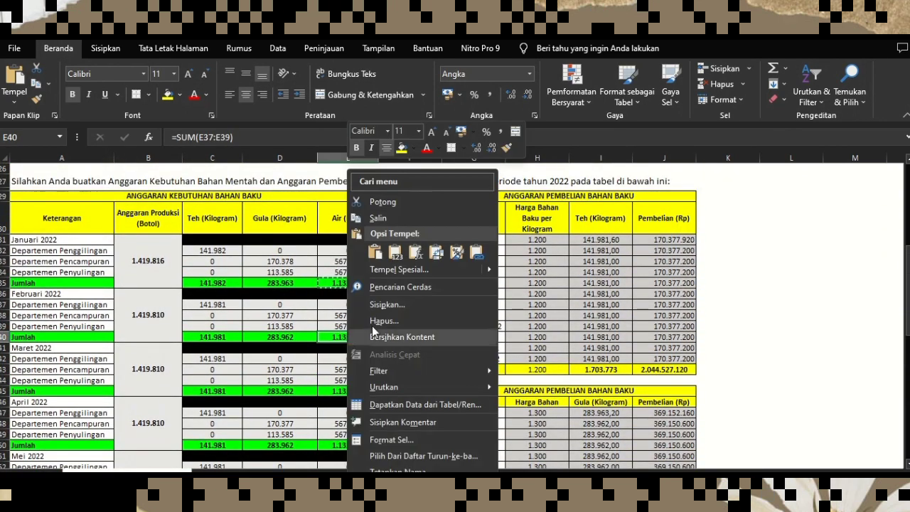
left_click(378, 217)
scroll(398, 235, "down", 7)
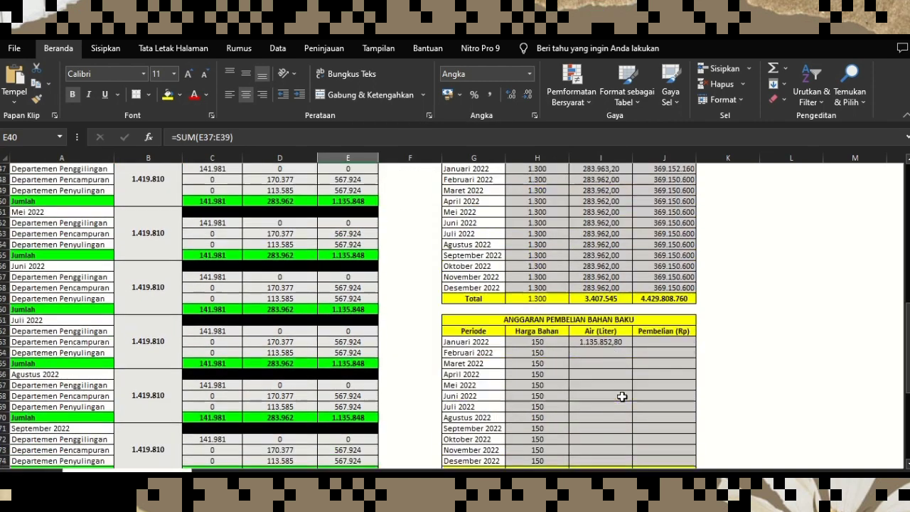
left_click(601, 352)
right_click(602, 351)
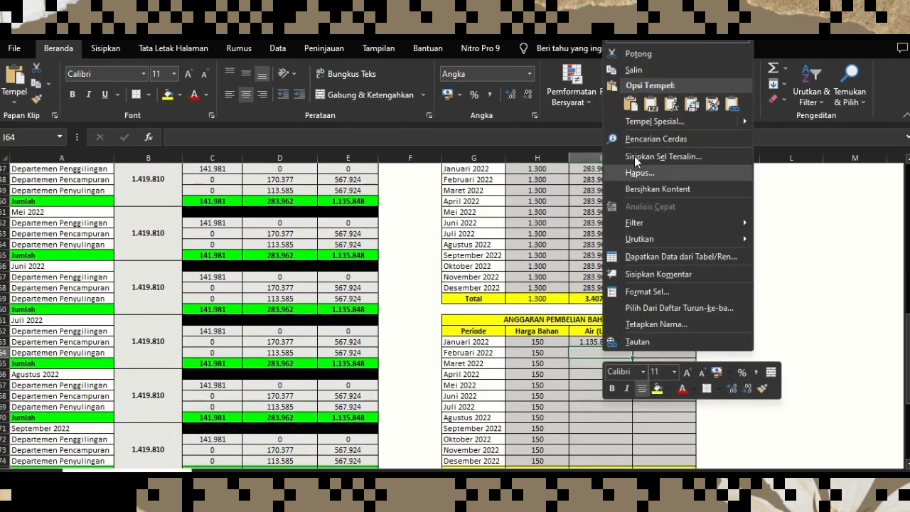
left_click(651, 105)
Fill the Februari Air quantity from I64 down to Desember at I74 and sum the column in the Total cell I75
scroll(624, 270, "down", 3)
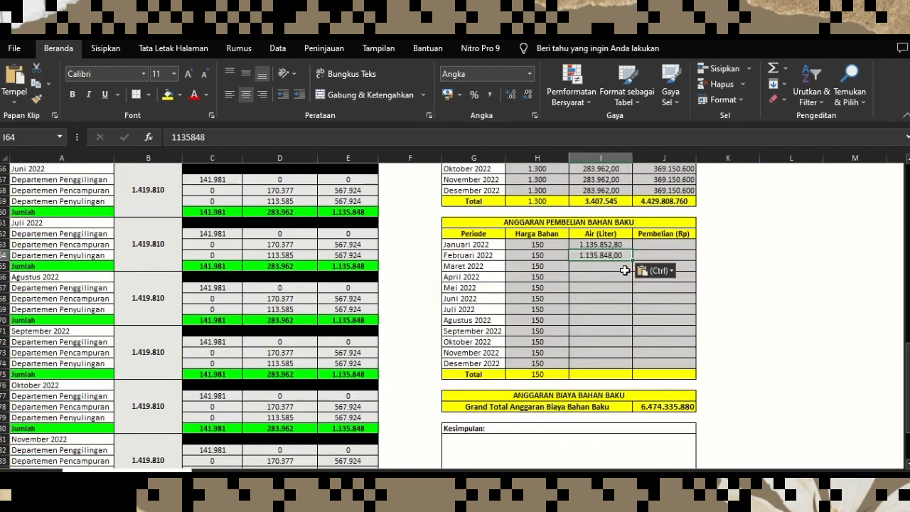
left_click_drag(632, 260, 650, 368)
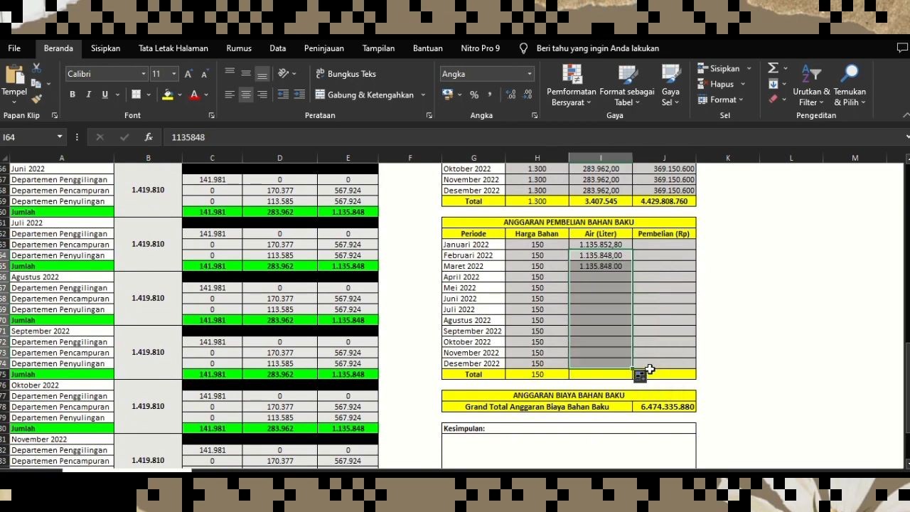
left_click(604, 375)
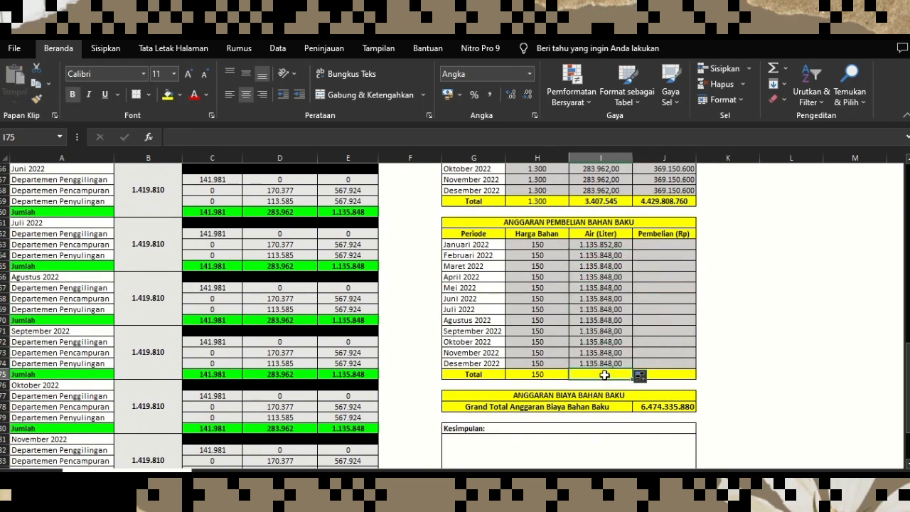
left_click(773, 68)
key("Return")
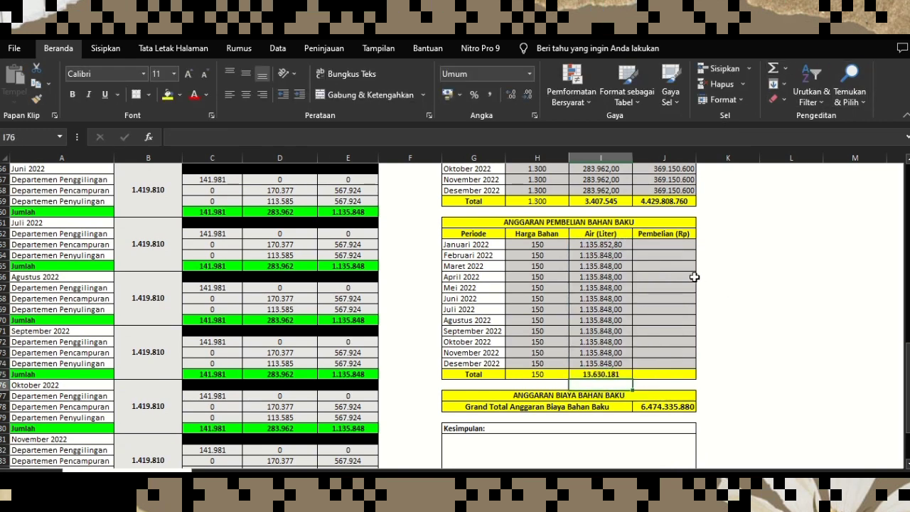
Enter the Januari Air purchase formula =H63*I63 in J63
scroll(694, 276, "up", 1)
left_click(655, 276)
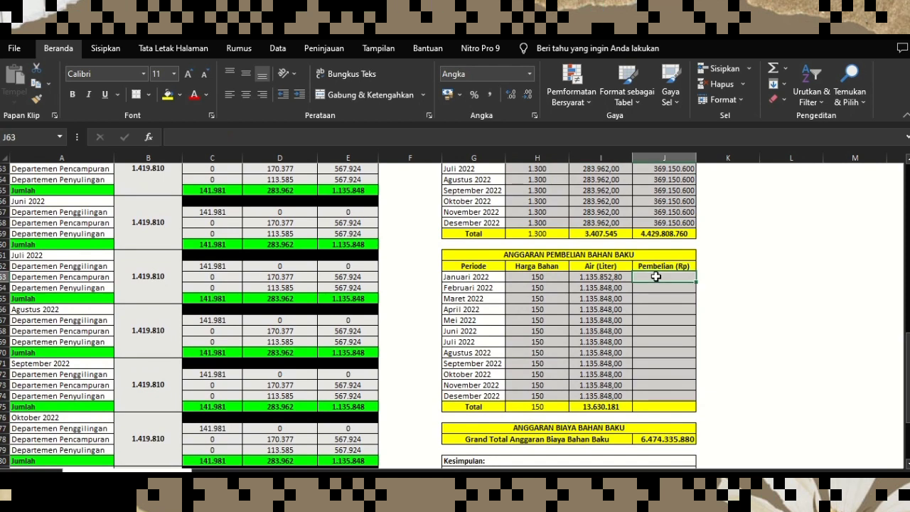
type("=")
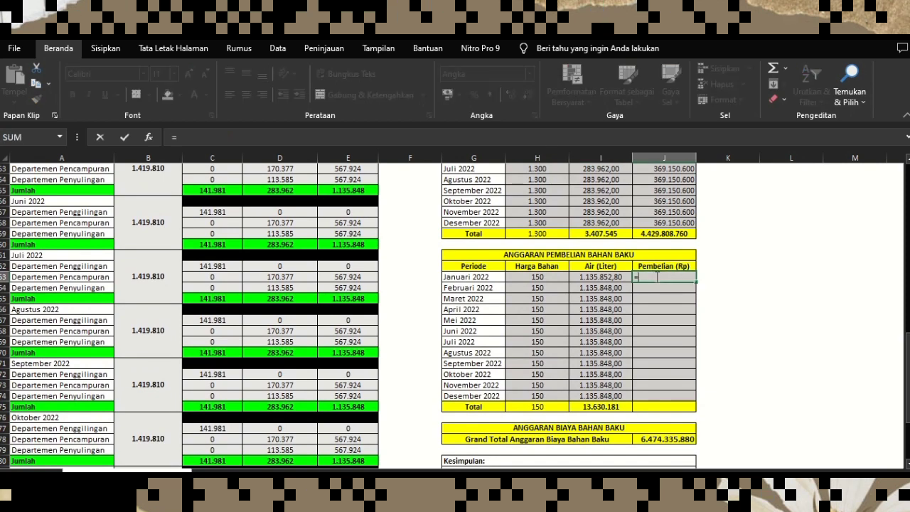
left_click(544, 277)
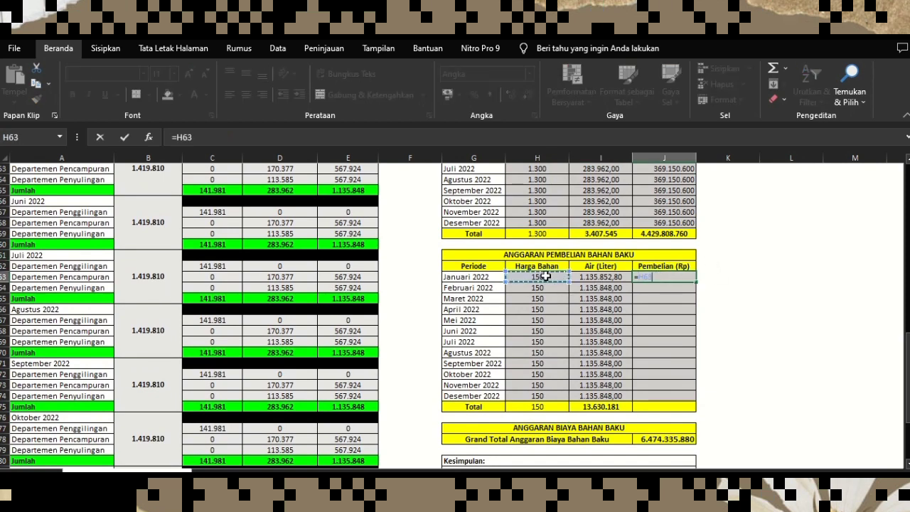
type("*")
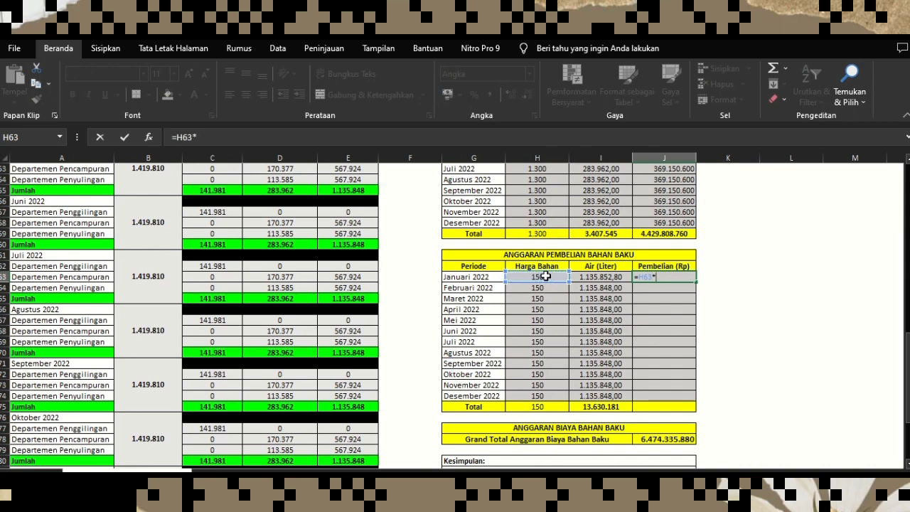
left_click(603, 276)
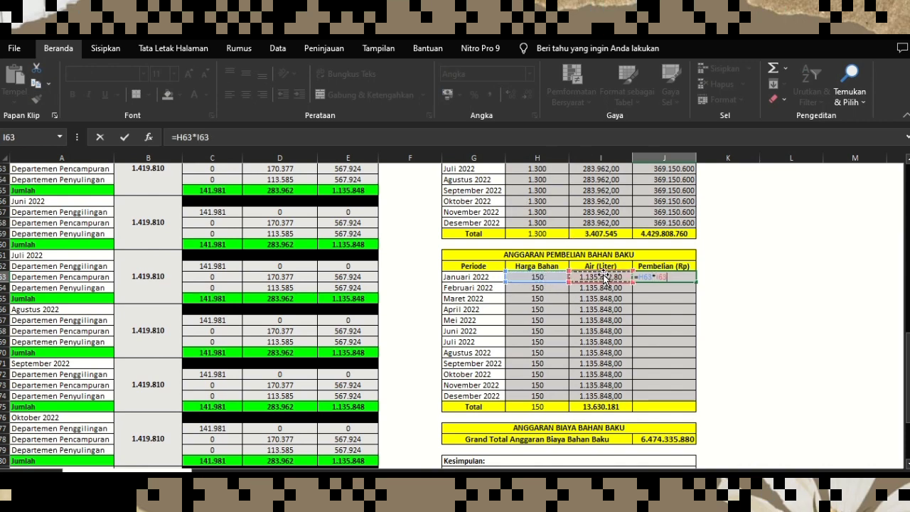
key("Return")
Fill the Air purchase formula from J63 down to Desember at J74 and sum the column in the Total cell J75
left_click(686, 277)
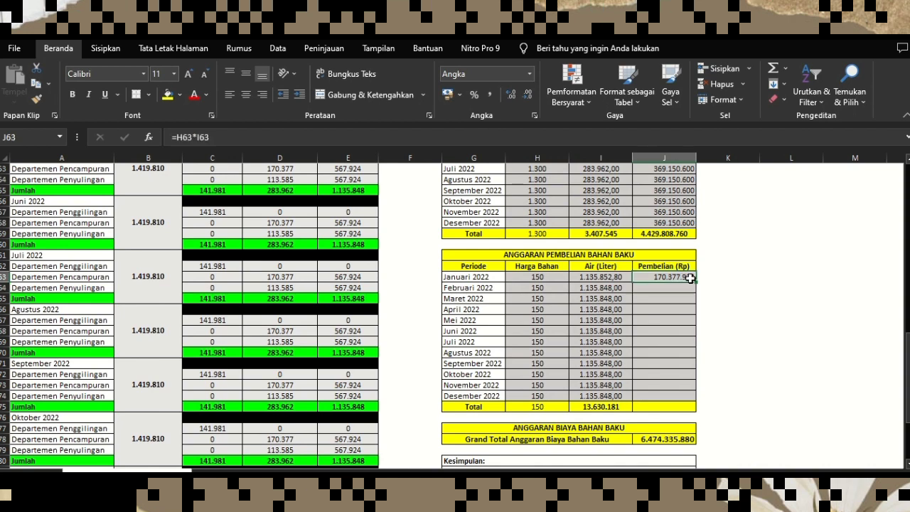
left_click_drag(689, 278, 683, 400)
left_click(680, 404)
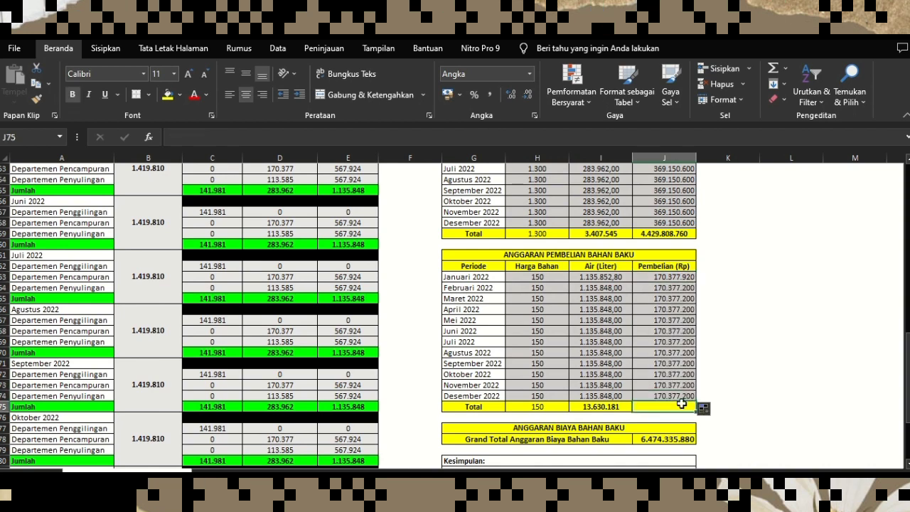
left_click(780, 68)
key("Return")
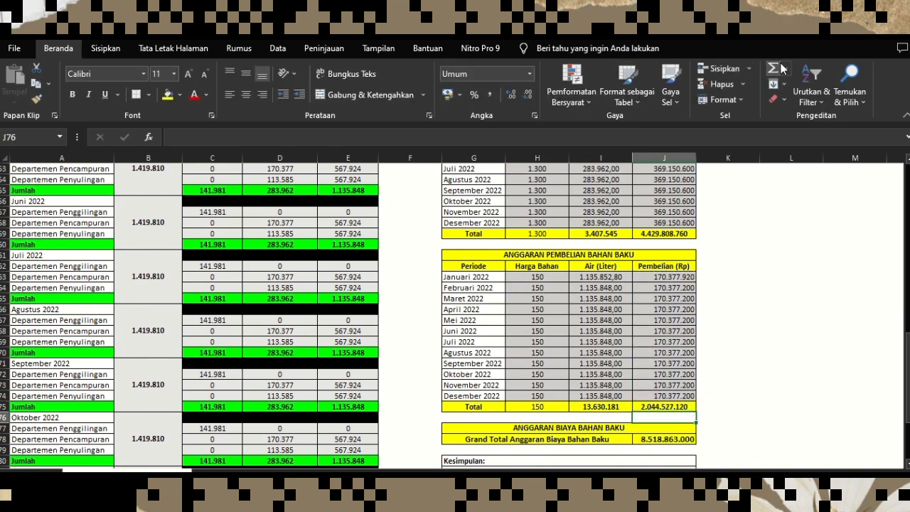
Review the completed Teh, Gula and Air purchase budgets and the grand total of raw-material costs above the Kesimpulan box
scroll(782, 262, "down", 2)
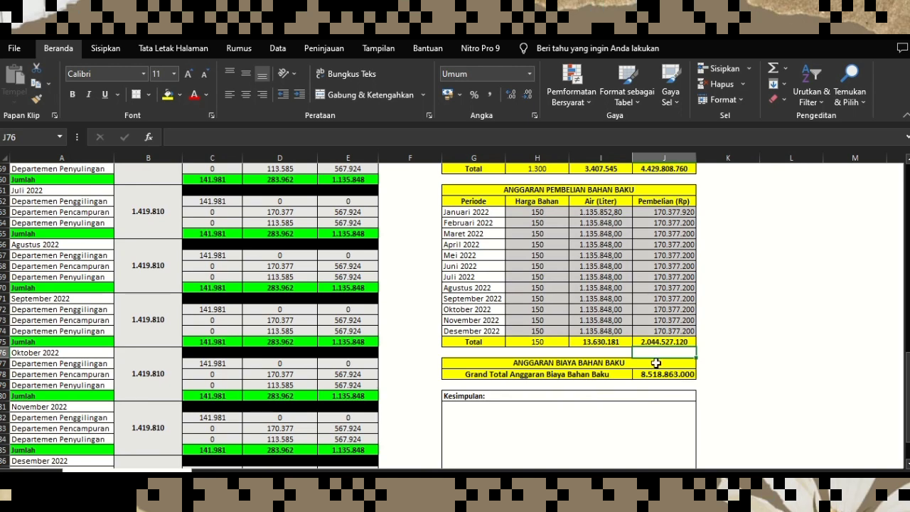
scroll(655, 363, "down", 2)
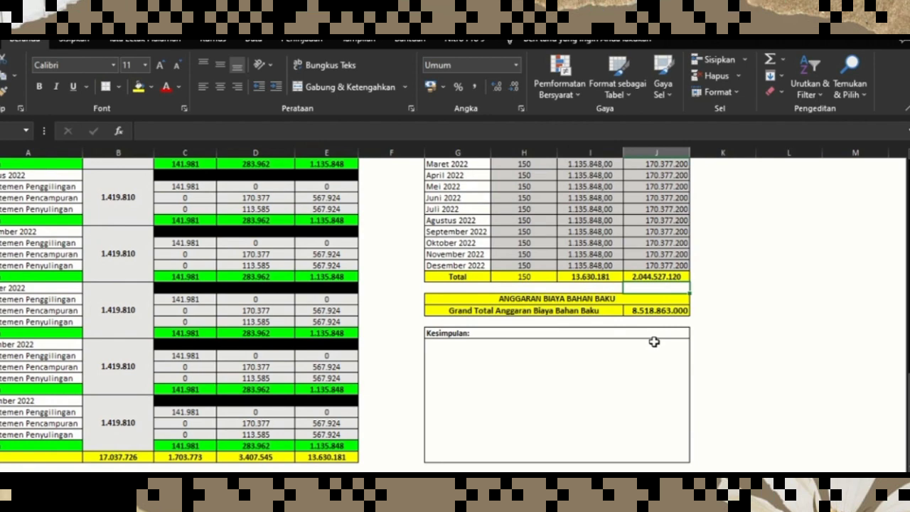
scroll(657, 342, "up", 9)
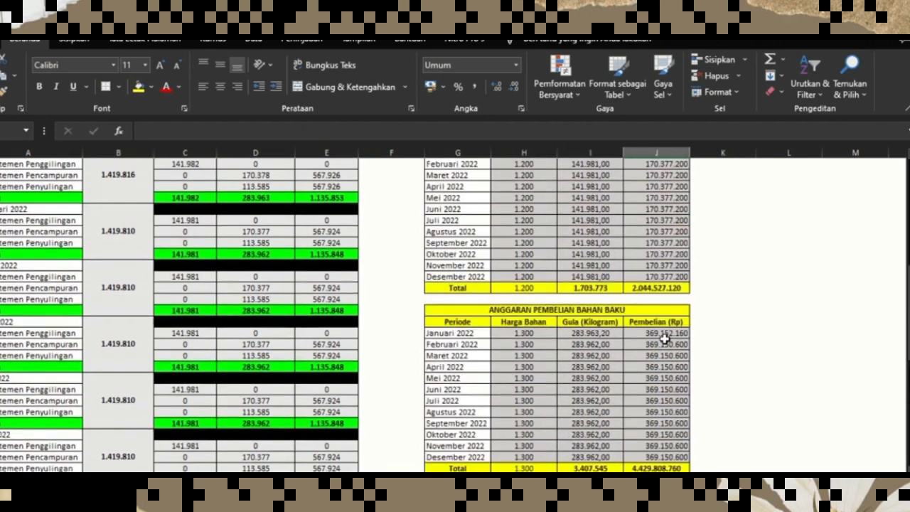
scroll(664, 340, "up", 5)
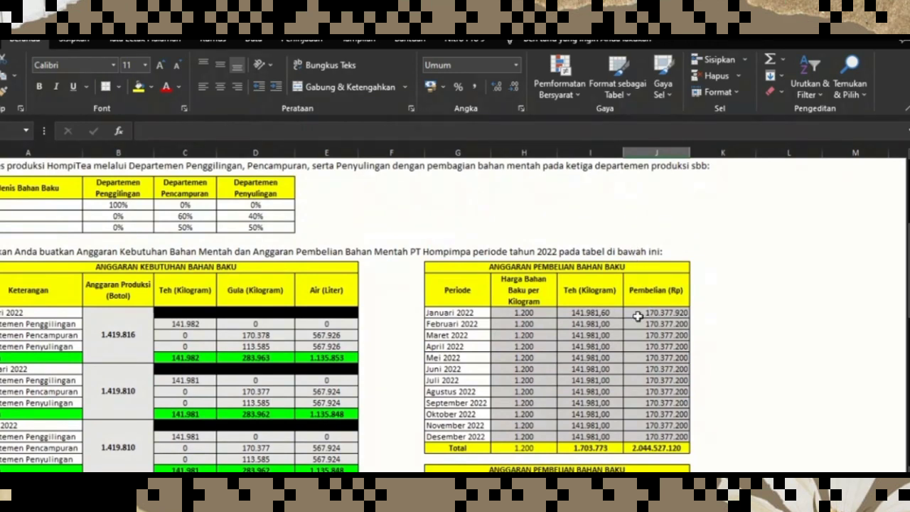
scroll(695, 287, "down", 1)
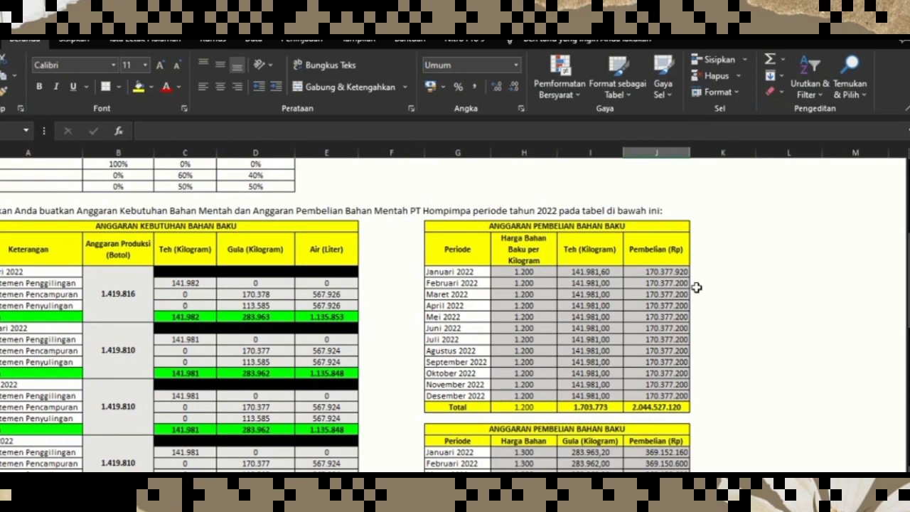
scroll(614, 391, "down", 2)
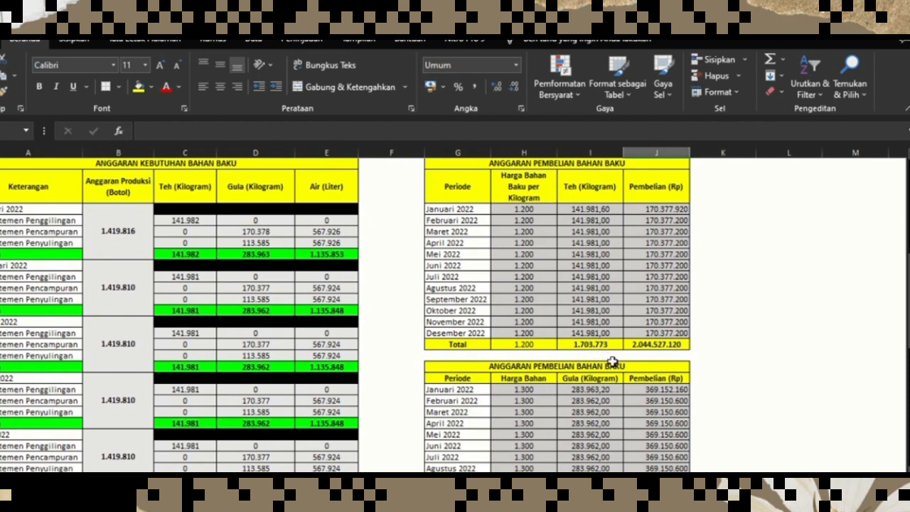
scroll(612, 345, "down", 4)
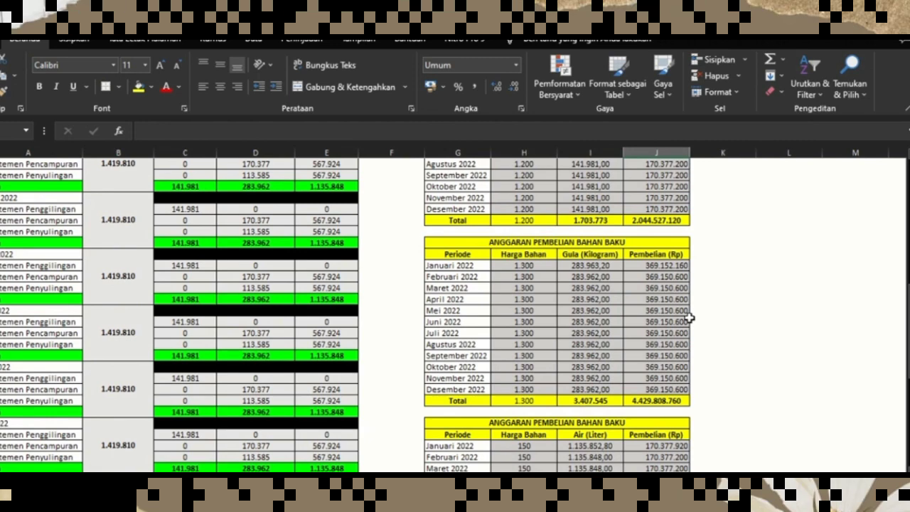
scroll(678, 333, "down", 2)
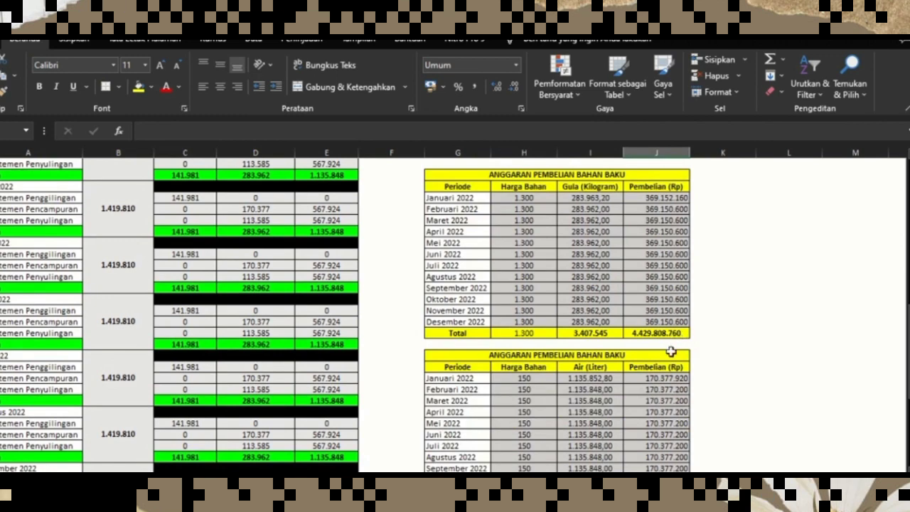
scroll(671, 351, "down", 2)
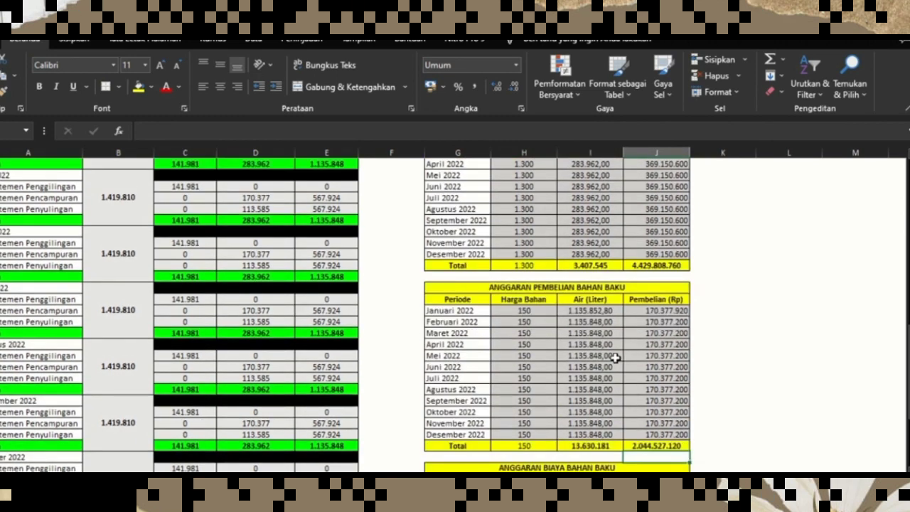
scroll(617, 359, "down", 1)
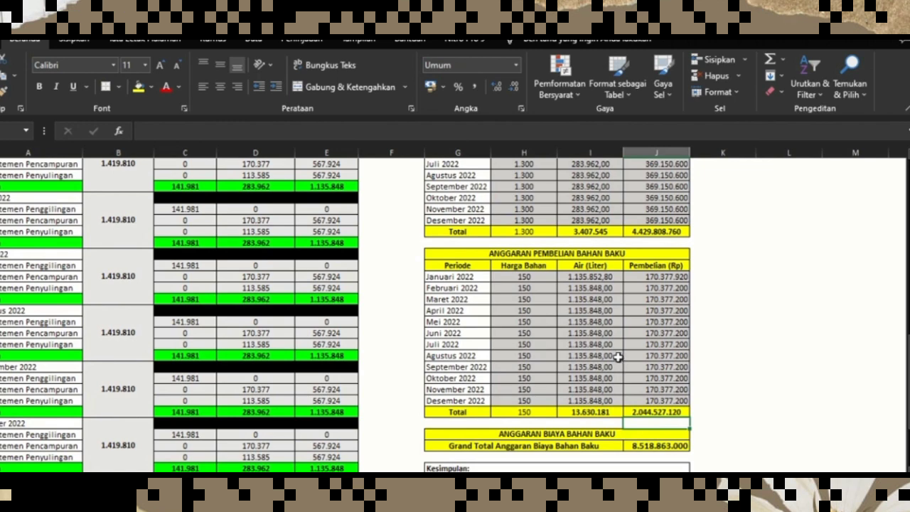
scroll(621, 383, "down", 3)
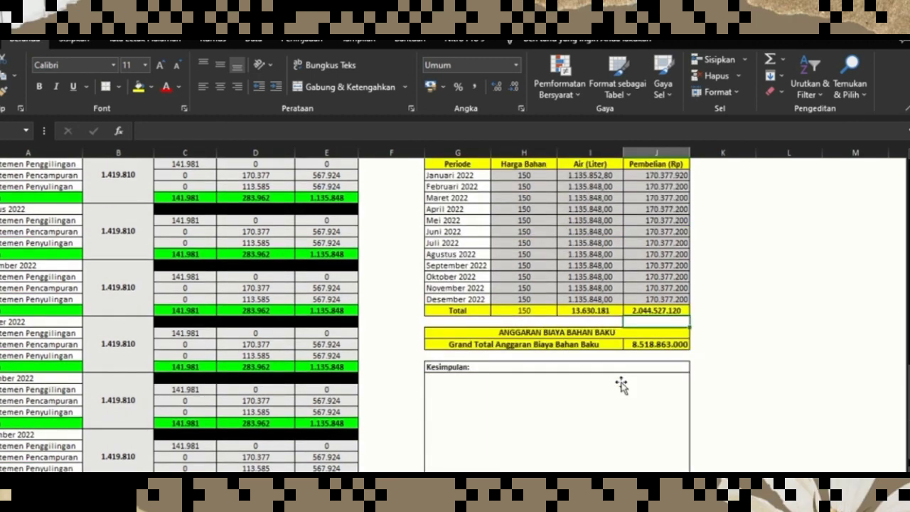